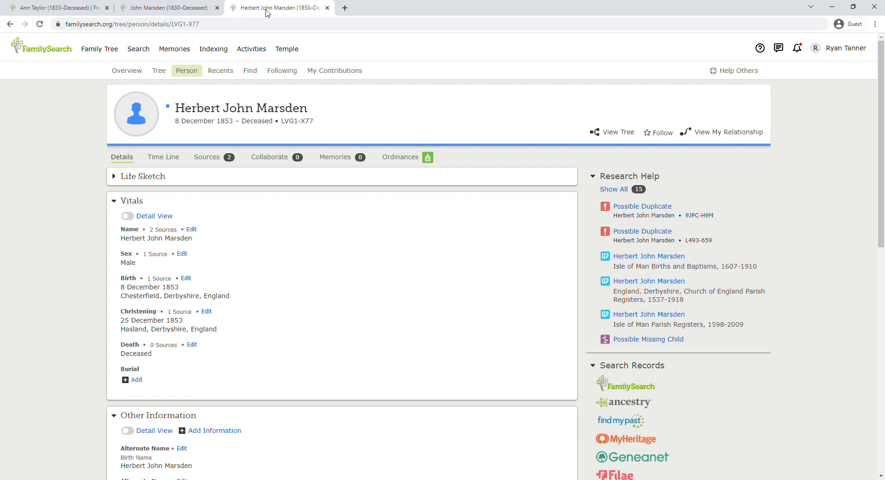
Review the mother's and father's person pages, checking vitals, other information, family members and research hints
{"action": "left_click", "coordinate": [39, 8]}
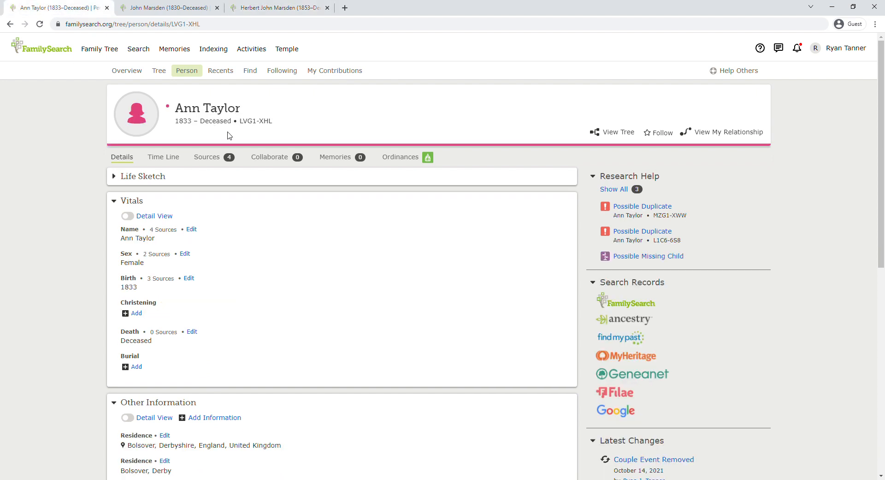
{"action": "scroll", "coordinate": [233, 176], "scroll_direction": "down", "scroll_amount": 4}
{"action": "scroll", "coordinate": [234, 174], "scroll_direction": "up", "scroll_amount": 4}
{"action": "left_click", "coordinate": [191, 11]}
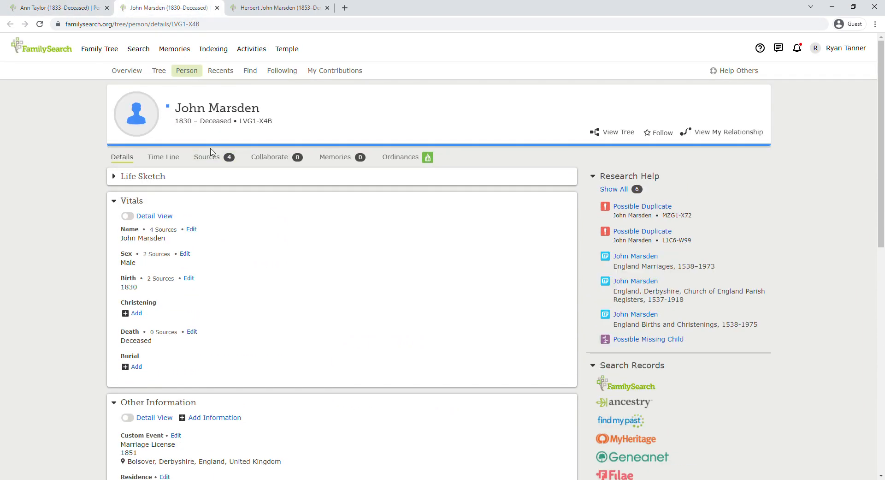
{"action": "scroll", "coordinate": [207, 134], "scroll_direction": "down", "scroll_amount": 6}
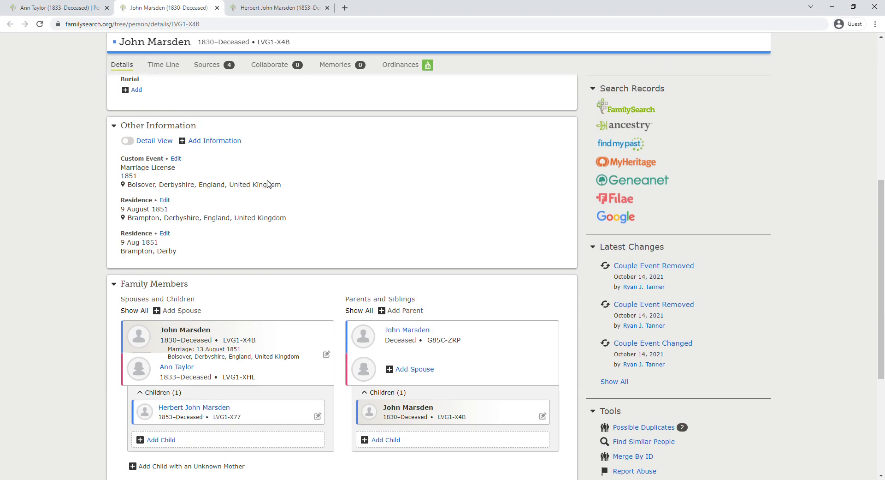
{"action": "scroll", "coordinate": [271, 184], "scroll_direction": "up", "scroll_amount": 6}
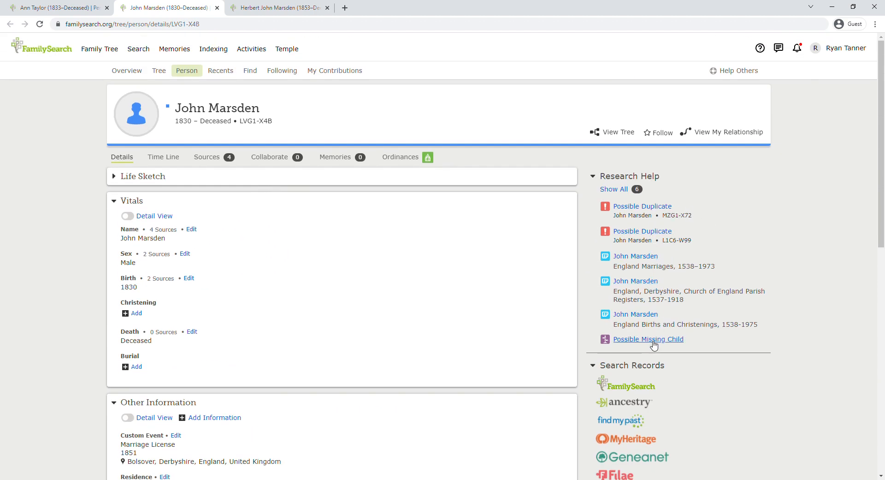
{"action": "left_click", "coordinate": [69, 8]}
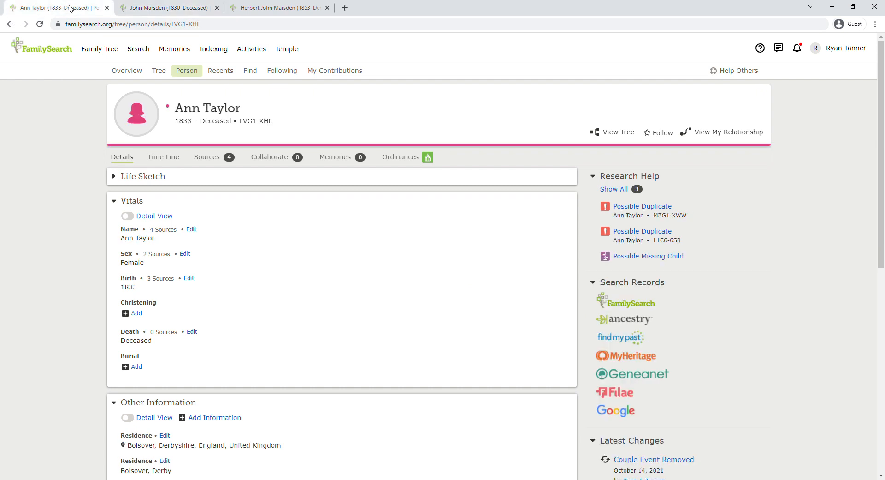
Examine the son's person page, including his vitals, other information, spouses and parents
{"action": "left_click", "coordinate": [296, 9]}
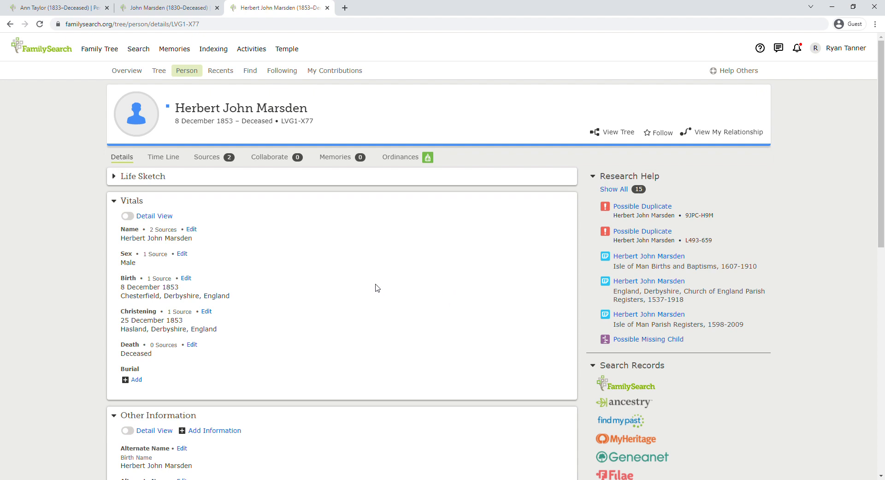
{"action": "scroll", "coordinate": [374, 287], "scroll_direction": "down", "scroll_amount": 6}
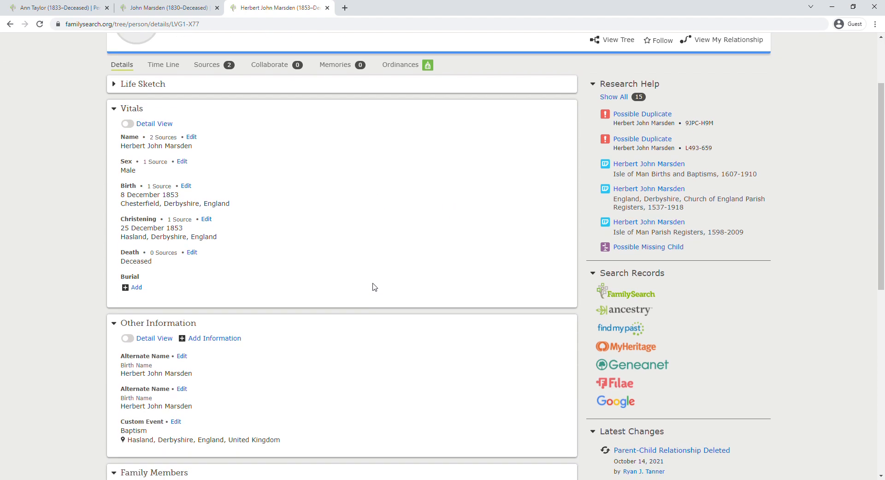
{"action": "scroll", "coordinate": [374, 287], "scroll_direction": "down", "scroll_amount": 3}
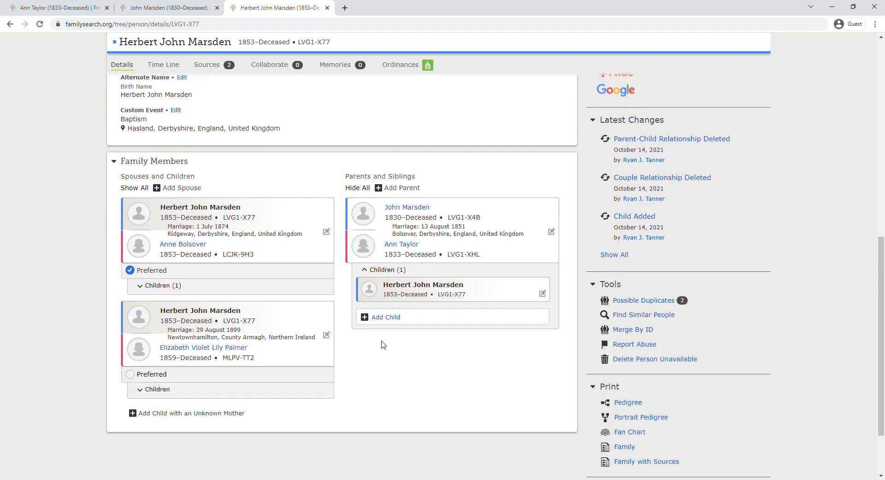
{"action": "scroll", "coordinate": [381, 344], "scroll_direction": "up", "scroll_amount": 4}
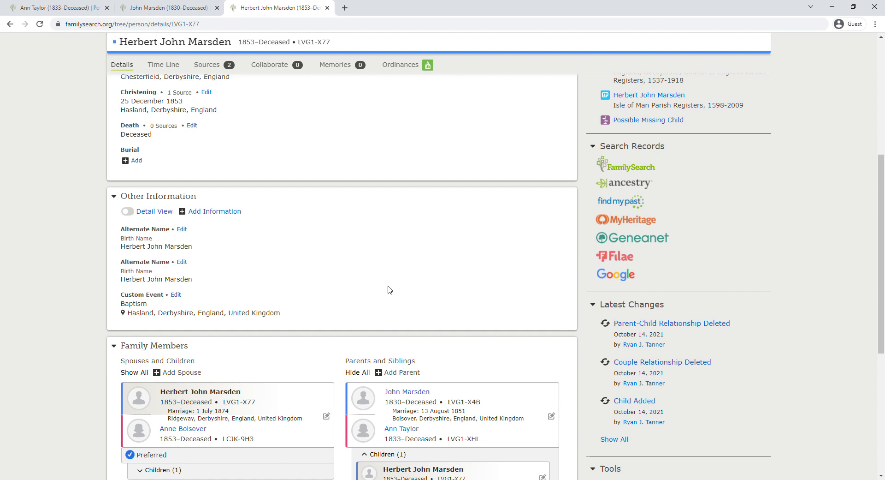
{"action": "scroll", "coordinate": [347, 259], "scroll_direction": "up", "scroll_amount": 5}
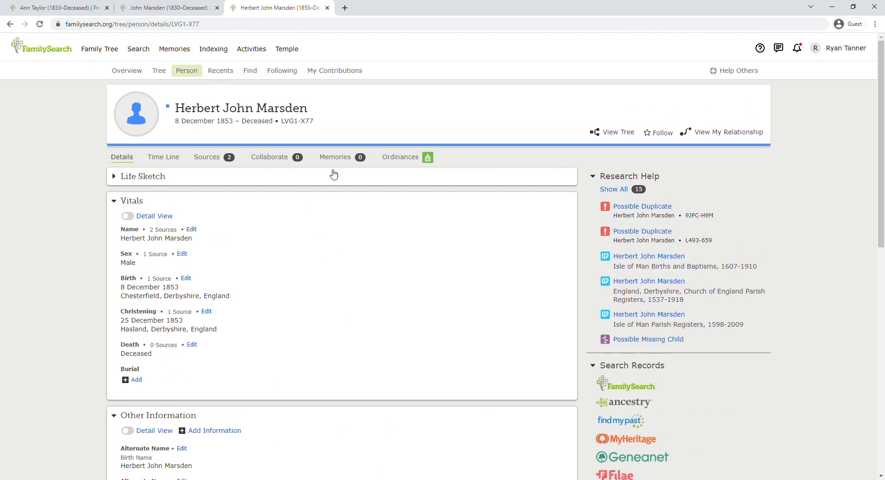
Open the merge review for the son's first possible duplicate, compare both records' vitals, family and sources, and return to his person page
{"action": "left_click", "coordinate": [639, 208]}
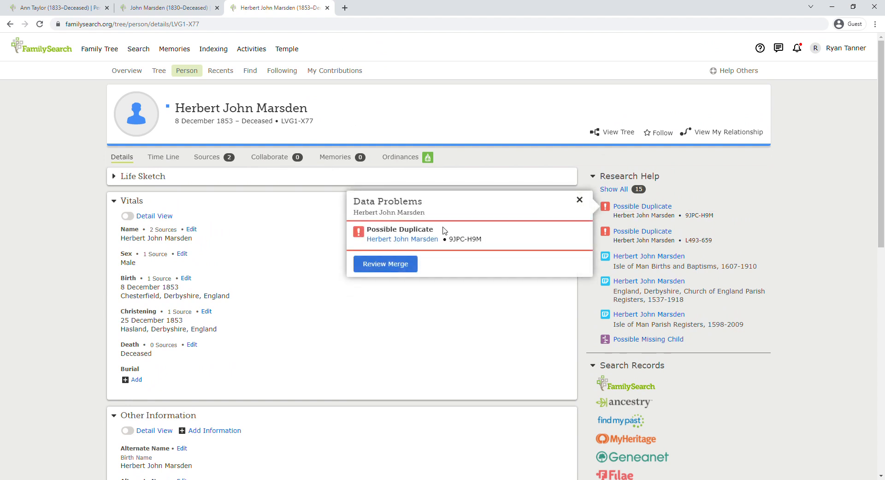
{"action": "left_click", "coordinate": [387, 261]}
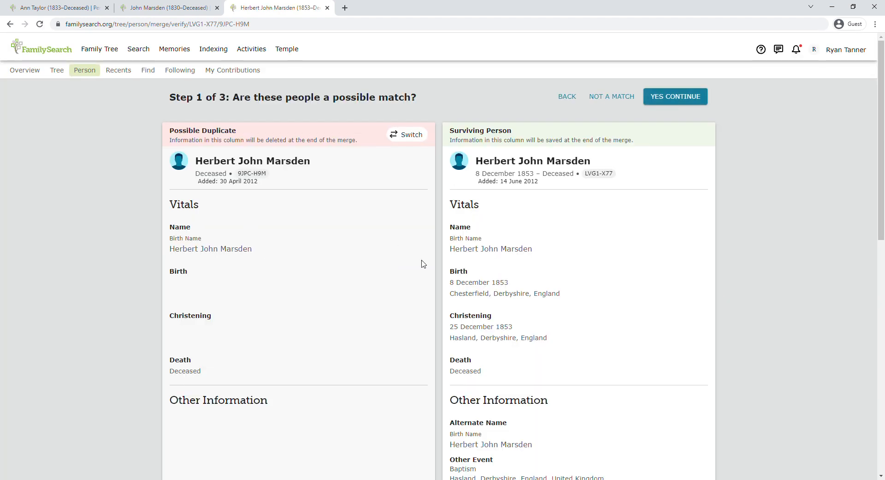
{"action": "scroll", "coordinate": [333, 333], "scroll_direction": "down", "scroll_amount": 3}
{"action": "scroll", "coordinate": [396, 328], "scroll_direction": "down", "scroll_amount": 3}
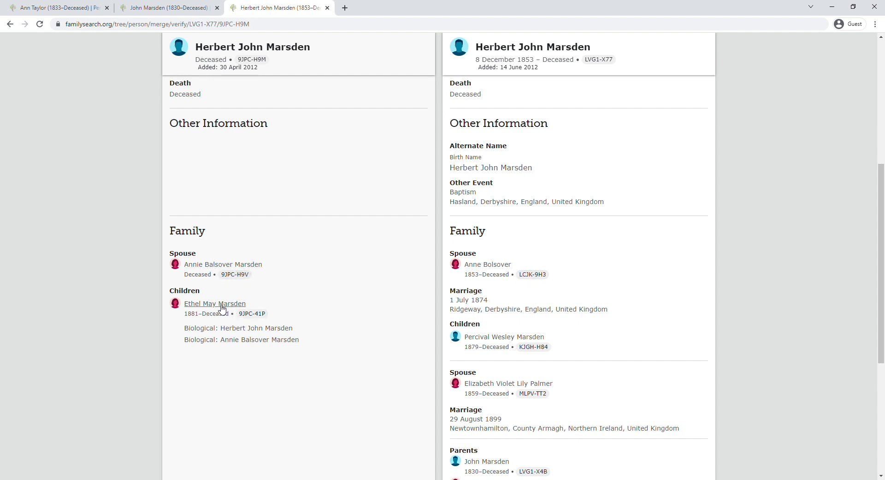
{"action": "scroll", "coordinate": [312, 306], "scroll_direction": "down", "scroll_amount": 2}
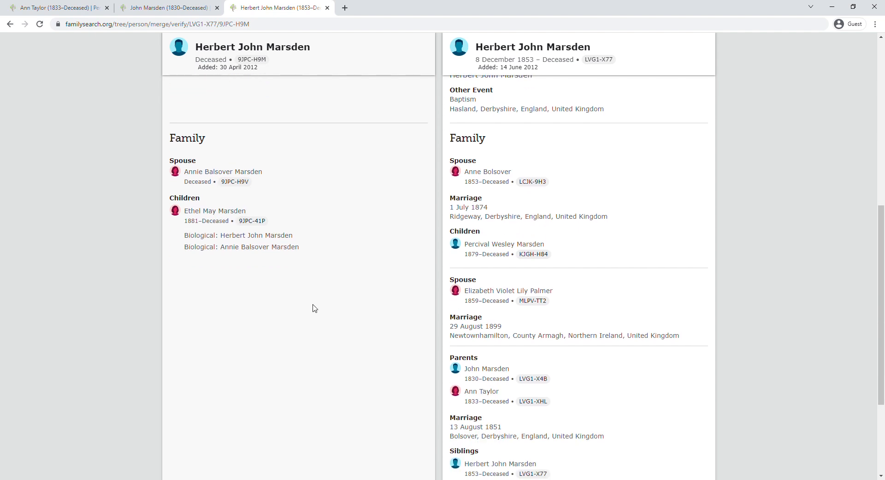
{"action": "scroll", "coordinate": [315, 308], "scroll_direction": "down", "scroll_amount": 1}
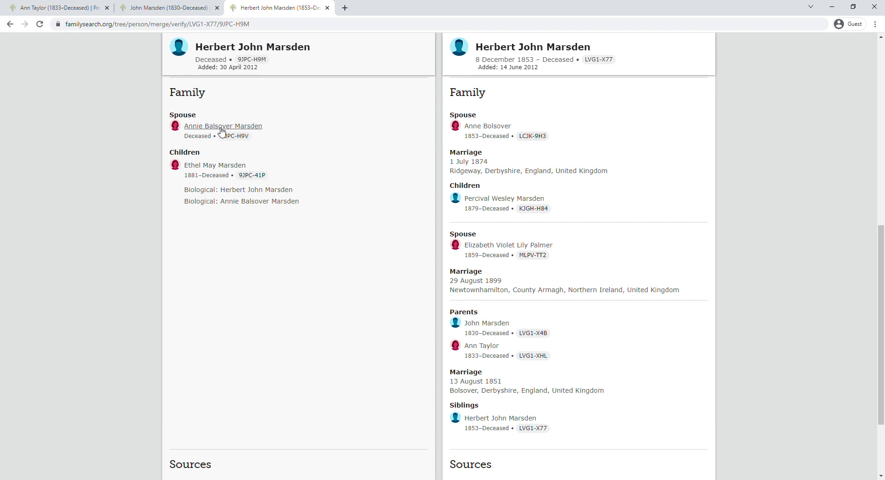
{"action": "scroll", "coordinate": [370, 275], "scroll_direction": "down", "scroll_amount": 2}
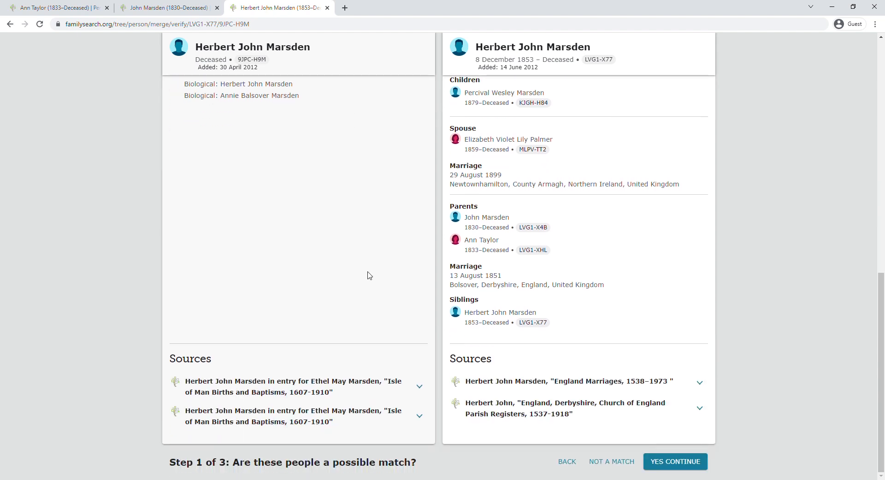
{"action": "scroll", "coordinate": [367, 275], "scroll_direction": "up", "scroll_amount": 4}
{"action": "scroll", "coordinate": [337, 364], "scroll_direction": "down", "scroll_amount": 5}
{"action": "scroll", "coordinate": [341, 397], "scroll_direction": "up", "scroll_amount": 15}
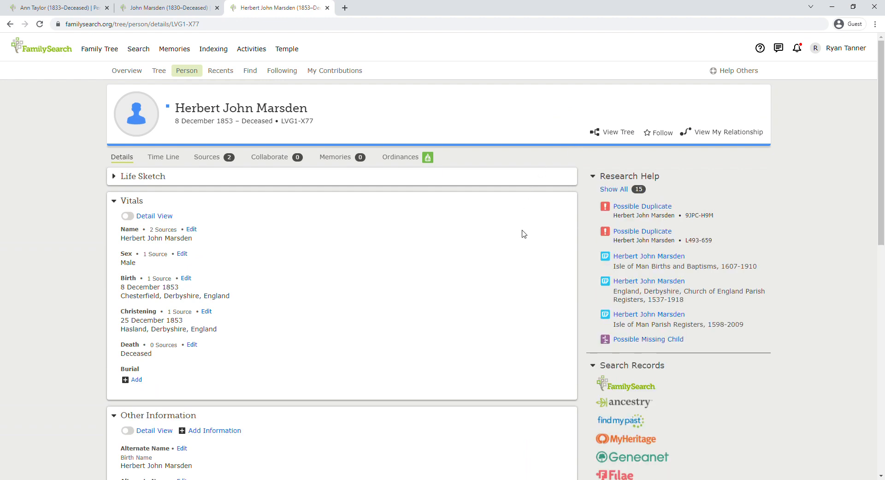
Read the son's "Isle of Man Births and Baptisms, 1607-1910" record hint and close it
{"action": "left_click", "coordinate": [681, 257]}
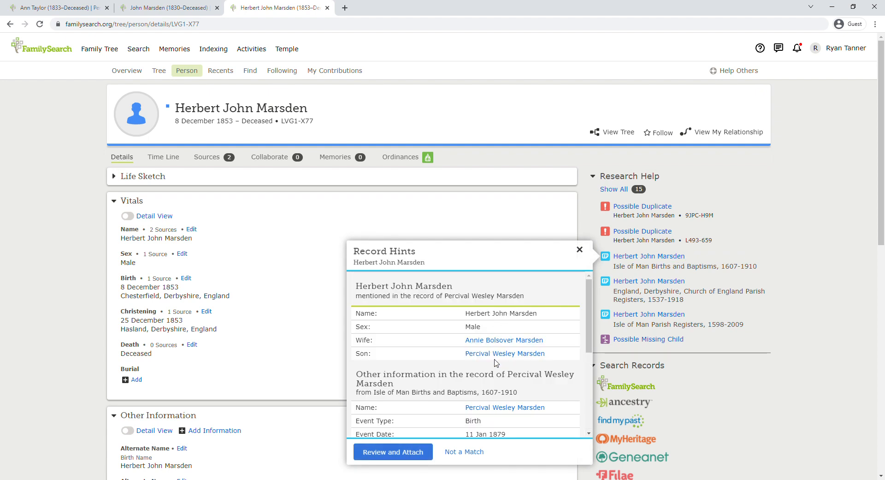
{"action": "scroll", "coordinate": [495, 364], "scroll_direction": "down", "scroll_amount": 2}
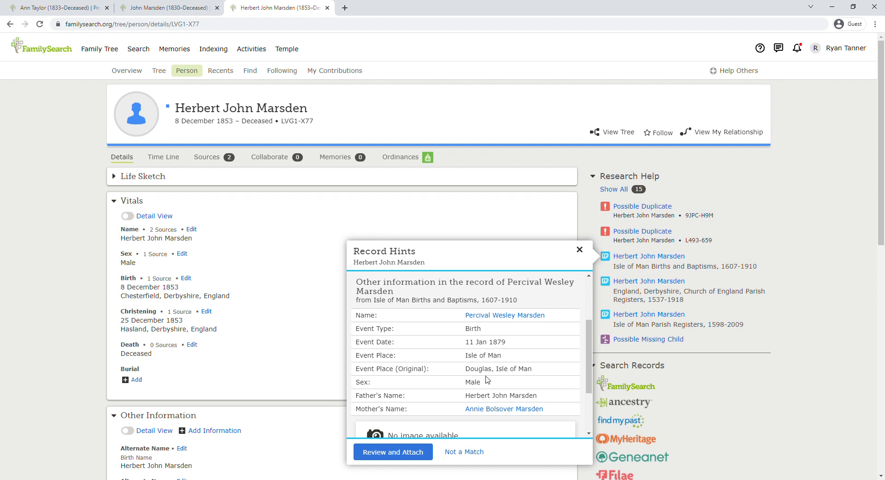
{"action": "scroll", "coordinate": [504, 384], "scroll_direction": "down", "scroll_amount": 2}
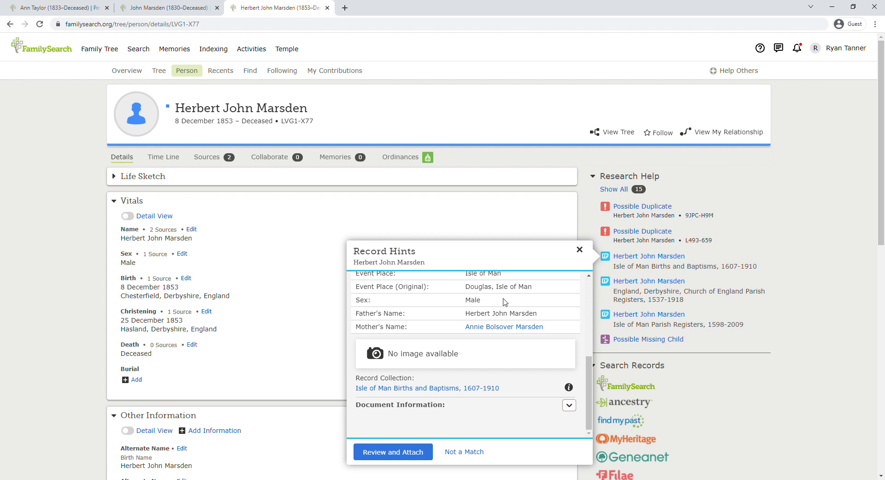
{"action": "scroll", "coordinate": [494, 315], "scroll_direction": "up", "scroll_amount": 2}
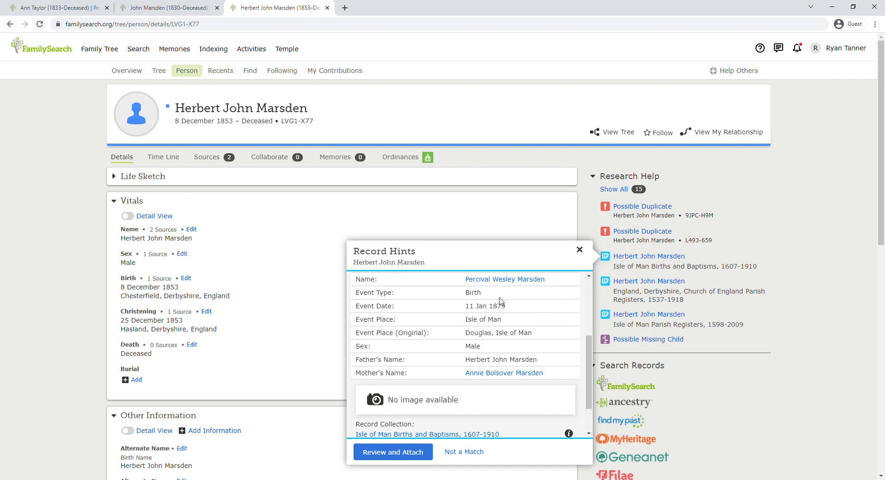
{"action": "left_click", "coordinate": [437, 235]}
Read through the son's "England, Derbyshire, Church of England Parish Registers, 1537-1918" marriage record hint
{"action": "left_click", "coordinate": [657, 292]}
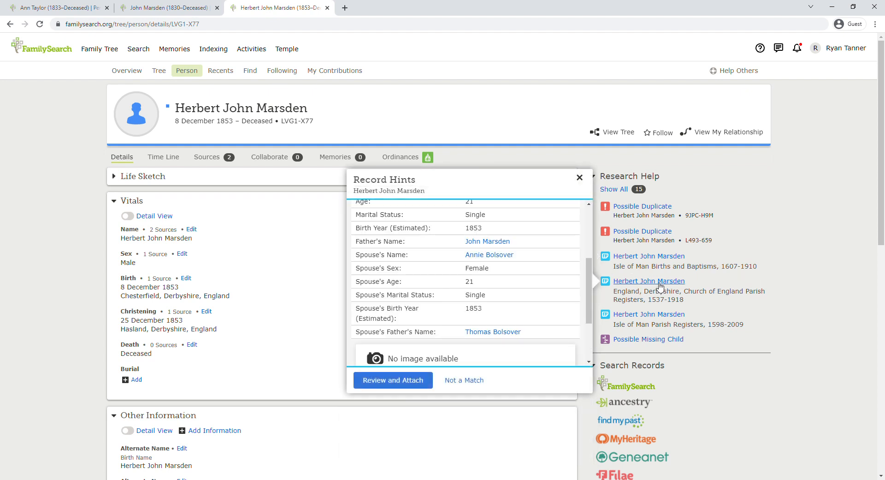
{"action": "scroll", "coordinate": [524, 291], "scroll_direction": "up", "scroll_amount": 3}
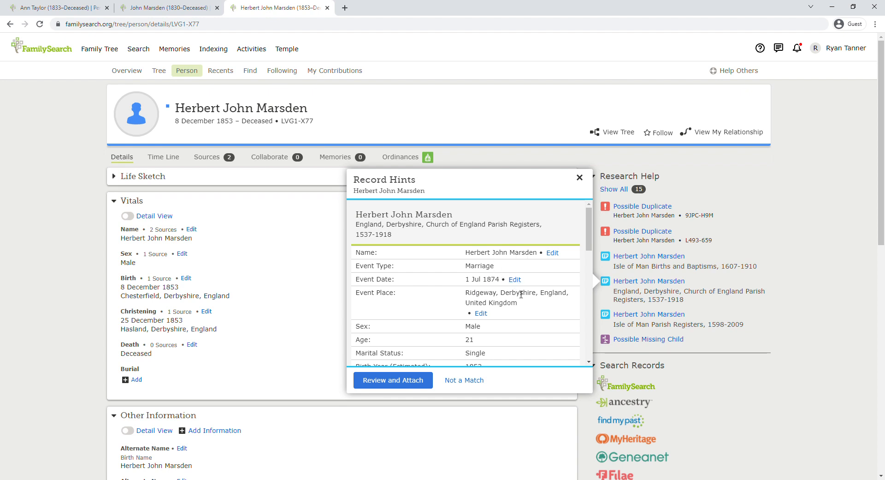
{"action": "scroll", "coordinate": [521, 294], "scroll_direction": "down", "scroll_amount": 2}
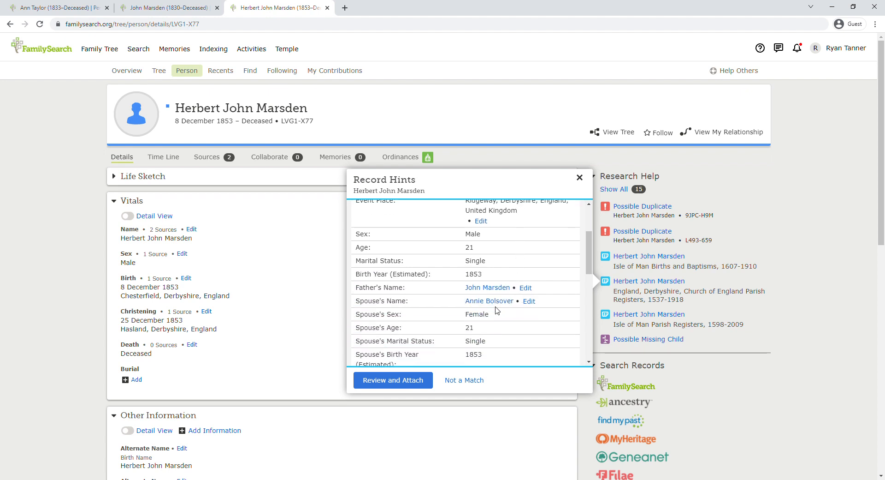
{"action": "scroll", "coordinate": [497, 307], "scroll_direction": "down", "scroll_amount": 2}
{"action": "scroll", "coordinate": [494, 272], "scroll_direction": "down", "scroll_amount": 2}
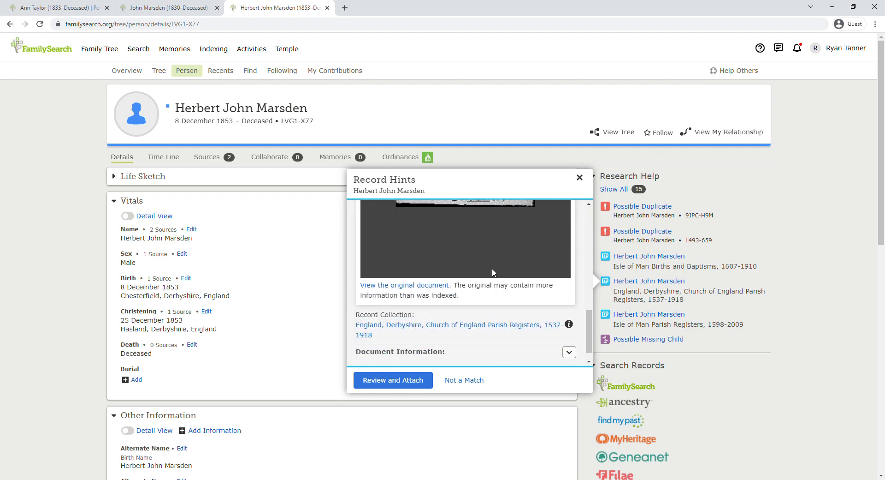
Review the Derbyshire marriage record in the source linker and attach it to the husband and his wife
{"action": "left_click", "coordinate": [421, 379]}
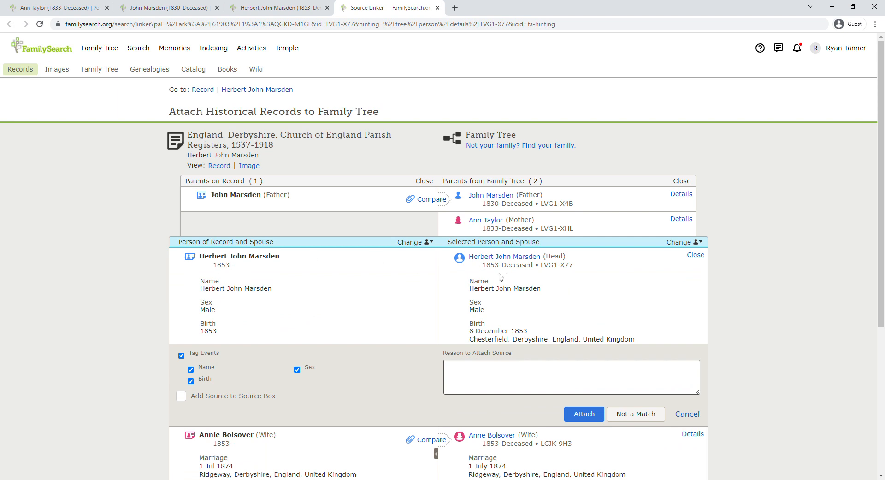
{"action": "left_click", "coordinate": [584, 414]}
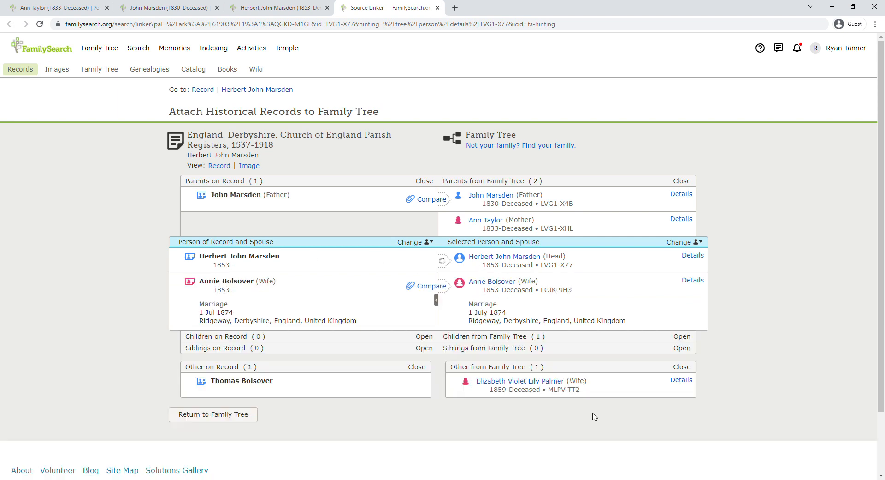
{"action": "left_click", "coordinate": [435, 289]}
{"action": "scroll", "coordinate": [438, 291], "scroll_direction": "down", "scroll_amount": 3}
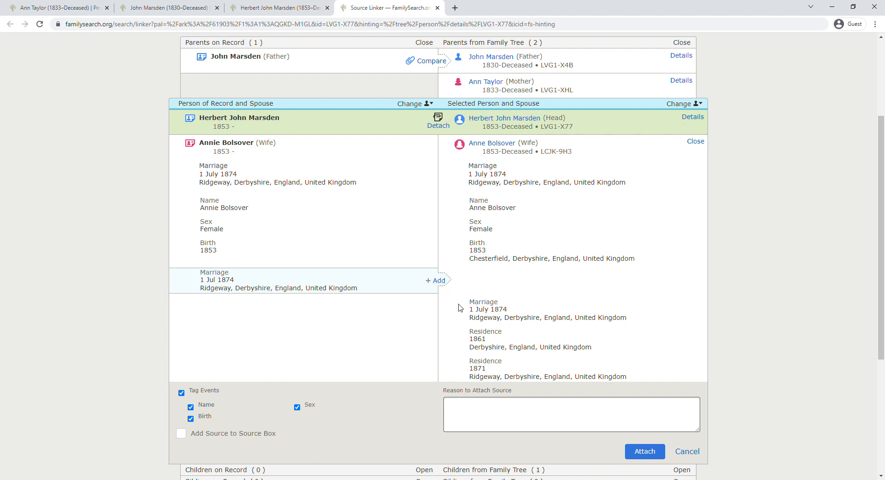
{"action": "left_click", "coordinate": [646, 451]}
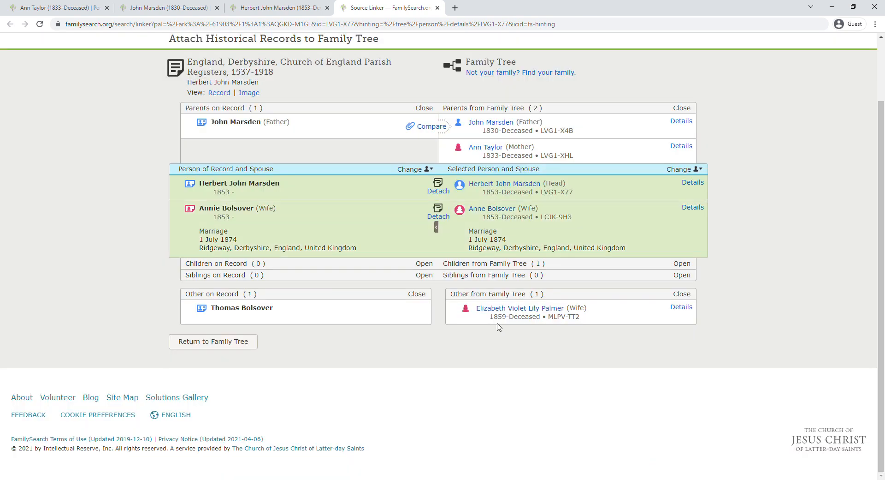
Attach the marriage record to the husband's father, and with the wife as focus person, to her father as well
{"action": "left_click", "coordinate": [429, 126]}
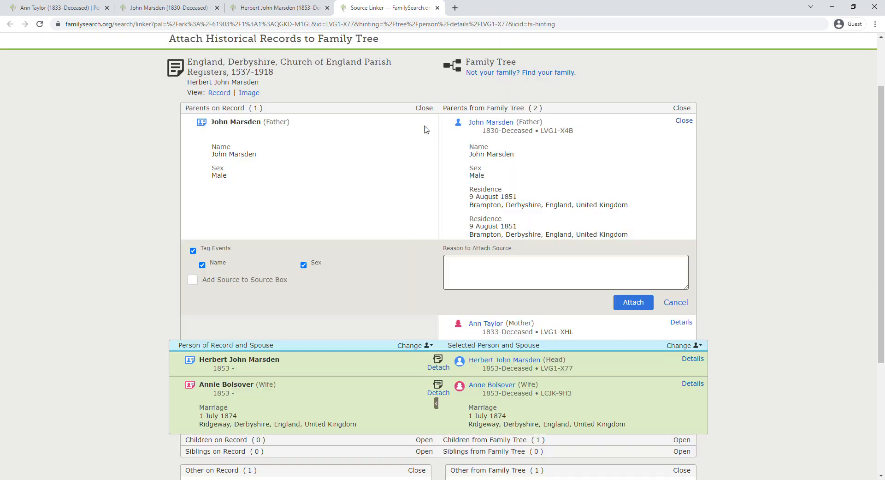
{"action": "left_click", "coordinate": [650, 303]}
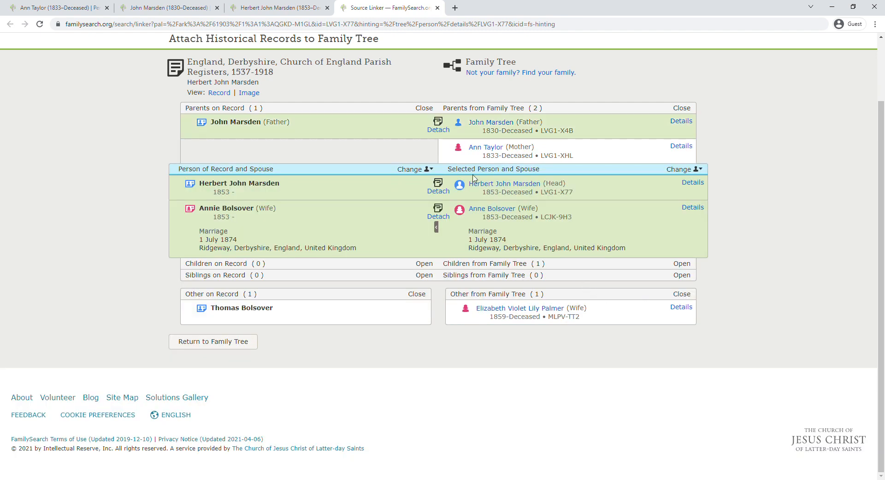
{"action": "left_click", "coordinate": [424, 171]}
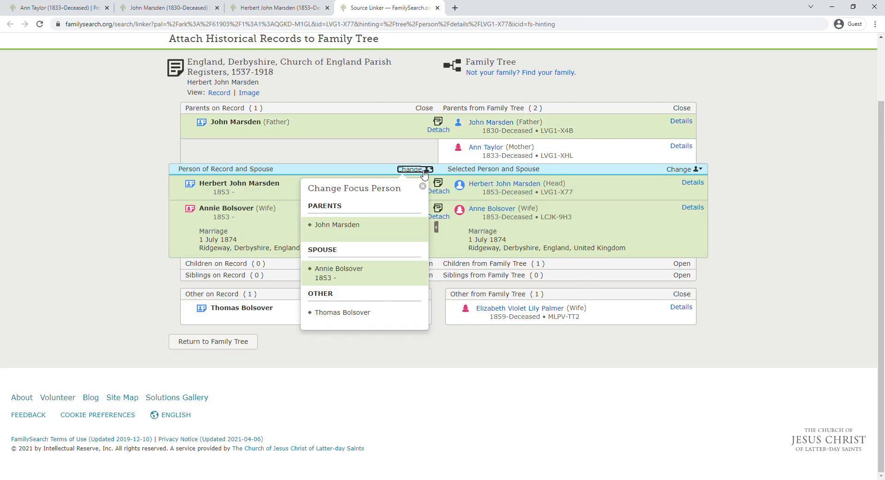
{"action": "left_click", "coordinate": [354, 275]}
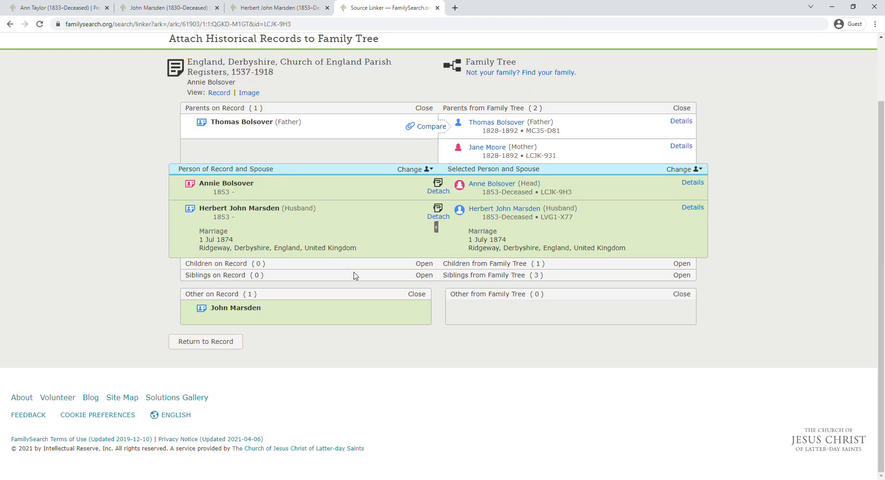
{"action": "left_click", "coordinate": [436, 126]}
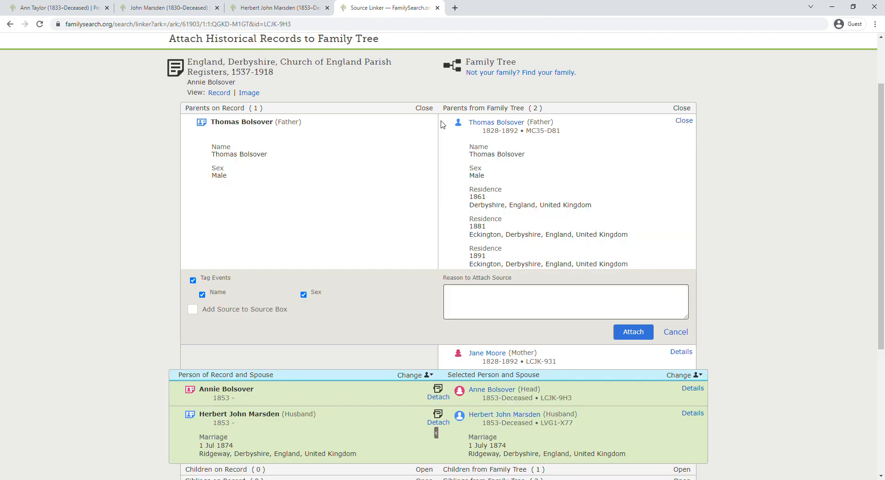
{"action": "left_click", "coordinate": [631, 332]}
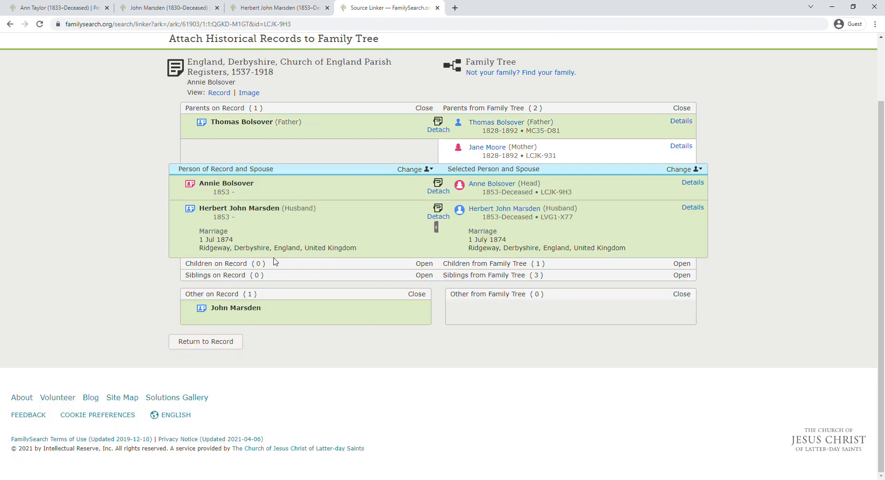
Close the source linker and reload the son's person page
{"action": "scroll", "coordinate": [274, 261], "scroll_direction": "up", "scroll_amount": 3}
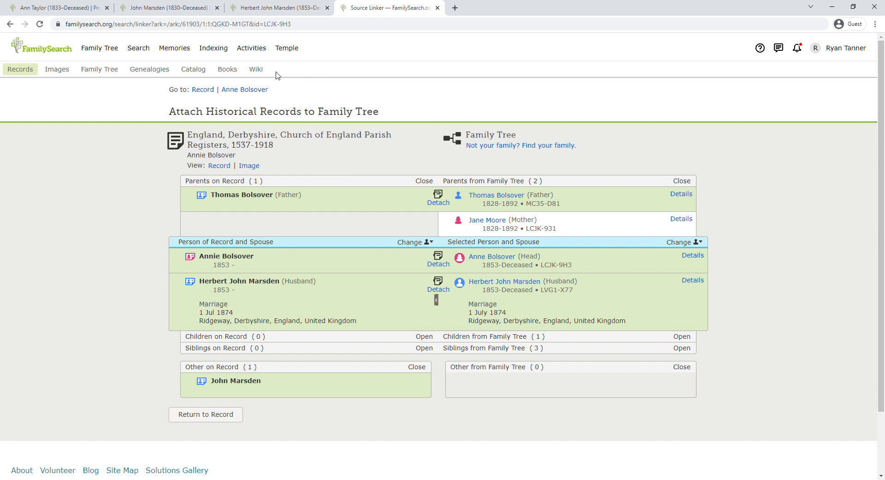
{"action": "left_click", "coordinate": [437, 8]}
{"action": "left_click", "coordinate": [301, 243]}
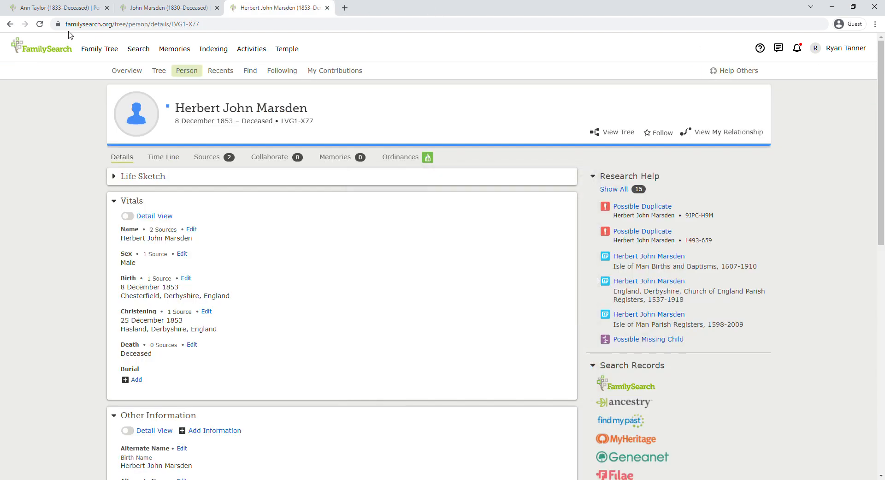
{"action": "left_click", "coordinate": [45, 23]}
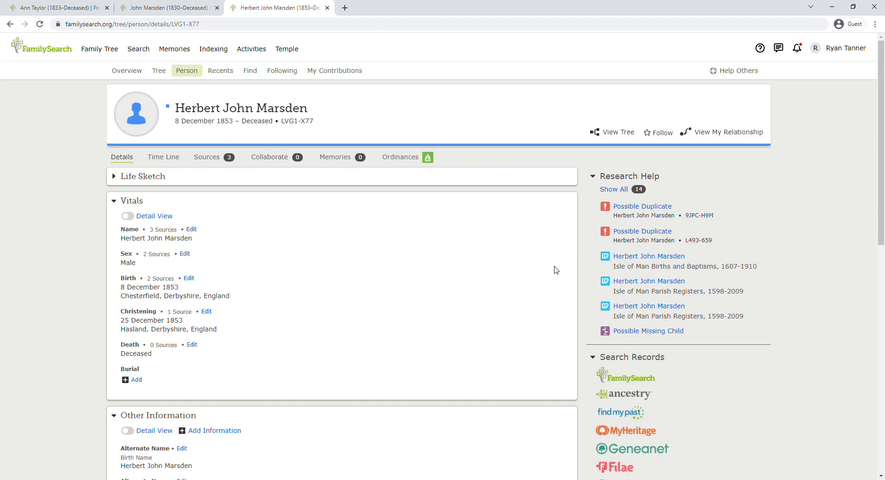
Read through the first "Isle of Man Parish Registers, 1598-2009" record hint on the son's page
{"action": "left_click", "coordinate": [680, 282]}
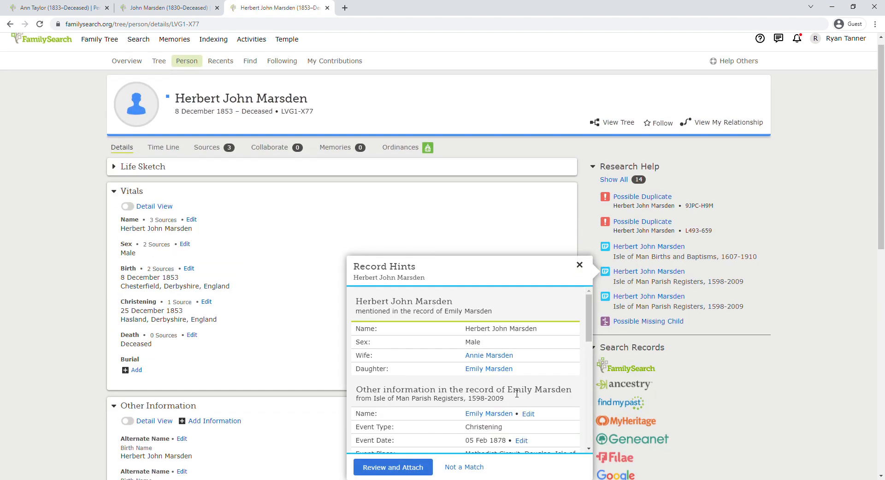
{"action": "scroll", "coordinate": [516, 355], "scroll_direction": "down", "scroll_amount": 3}
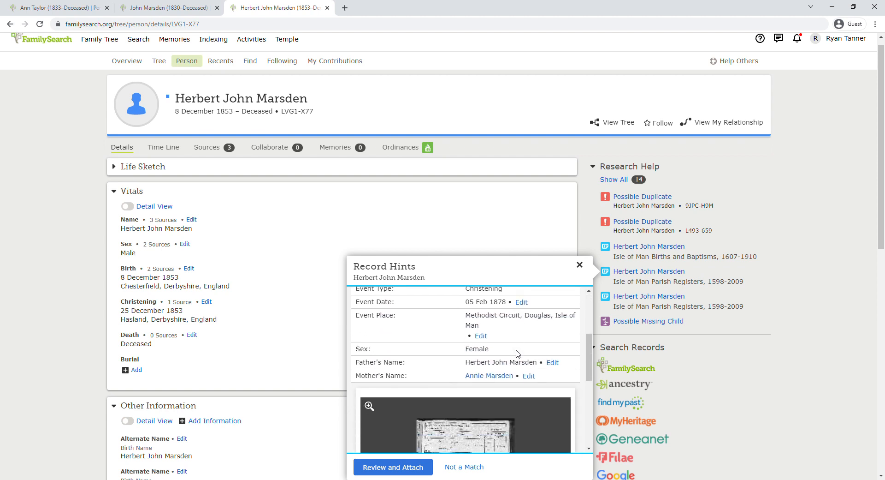
{"action": "scroll", "coordinate": [516, 354], "scroll_direction": "down", "scroll_amount": 5}
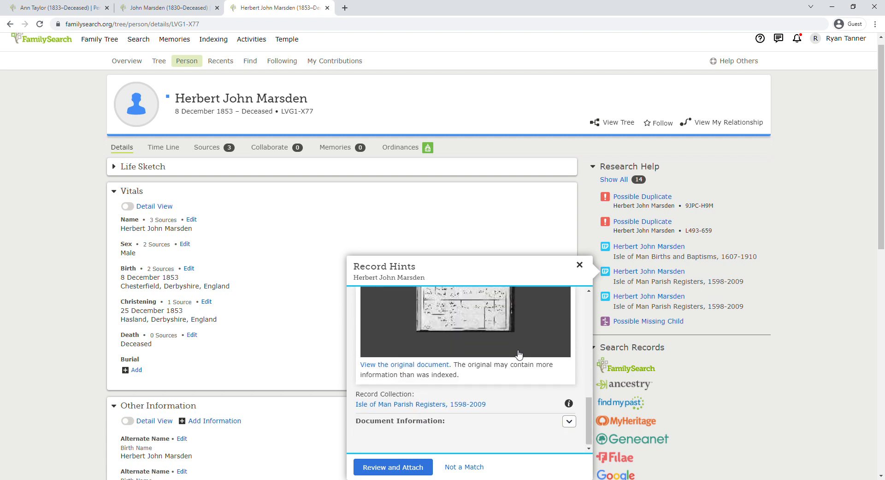
{"action": "scroll", "coordinate": [544, 353], "scroll_direction": "up", "scroll_amount": 2}
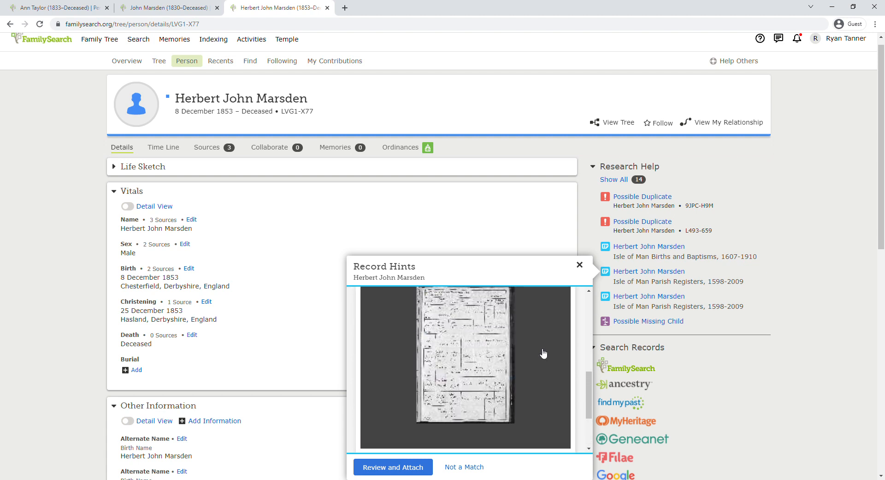
Open the hint's original baptism register image, examine entry No. 291 and the page heading, and close the image
{"action": "left_click", "coordinate": [494, 360]}
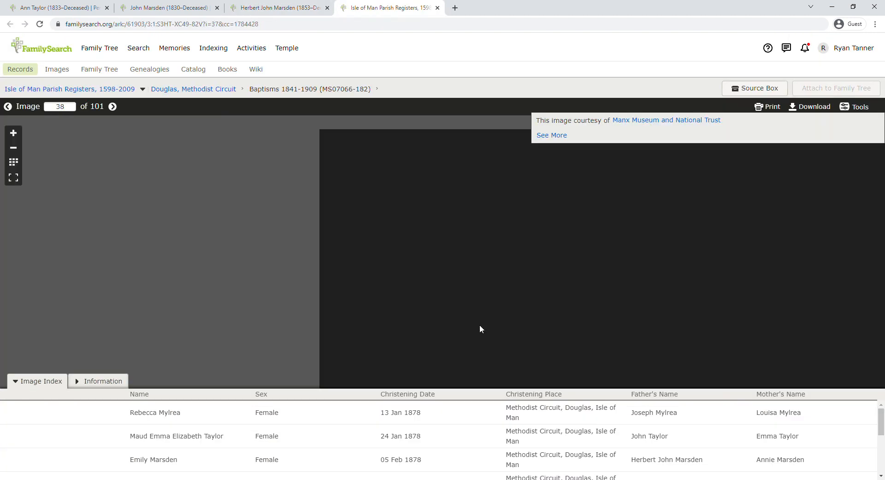
{"action": "scroll", "coordinate": [413, 188], "scroll_direction": "up", "scroll_amount": 4}
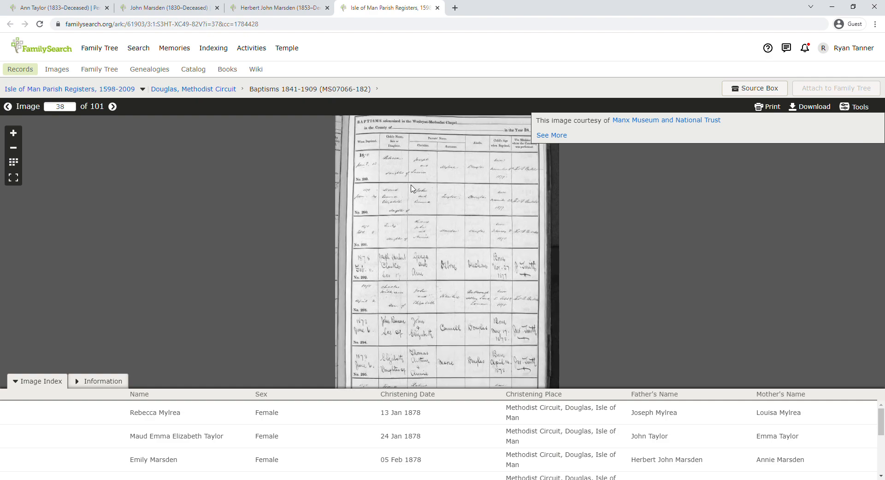
{"action": "left_click_drag", "start_coordinate": [415, 193], "coordinate": [457, 276]}
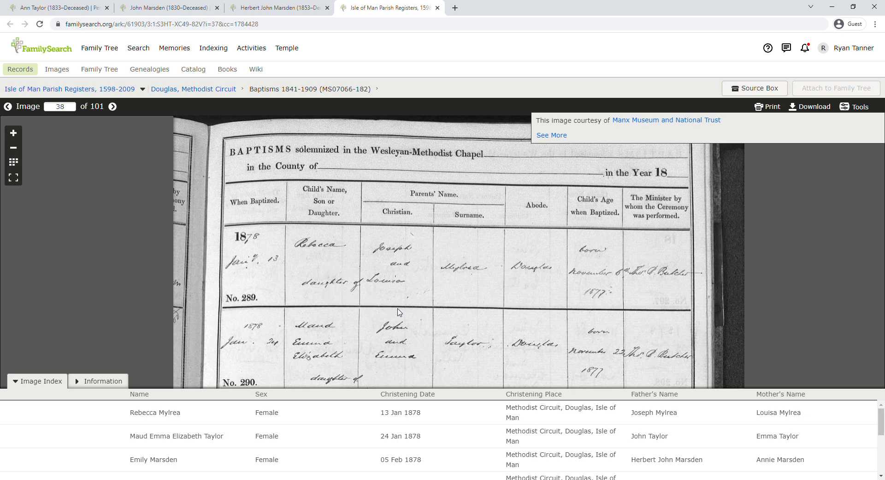
{"action": "scroll", "coordinate": [408, 262], "scroll_direction": "down", "scroll_amount": 2}
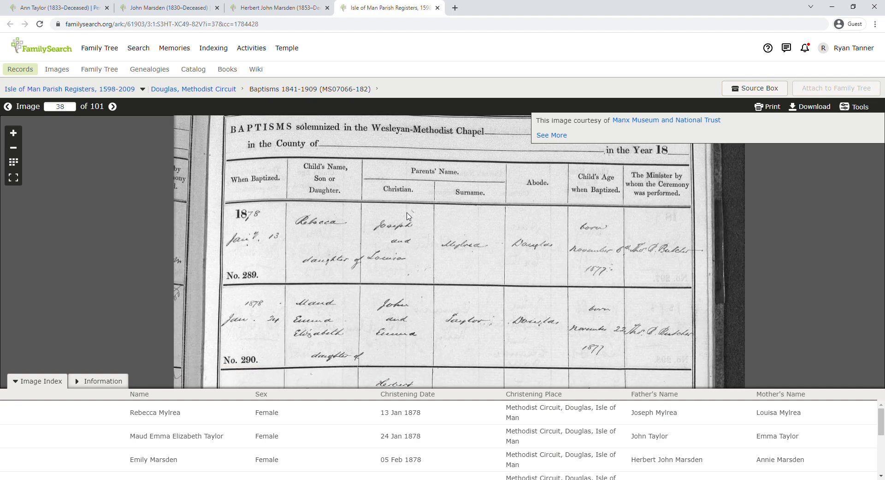
{"action": "scroll", "coordinate": [451, 245], "scroll_direction": "down", "scroll_amount": 5}
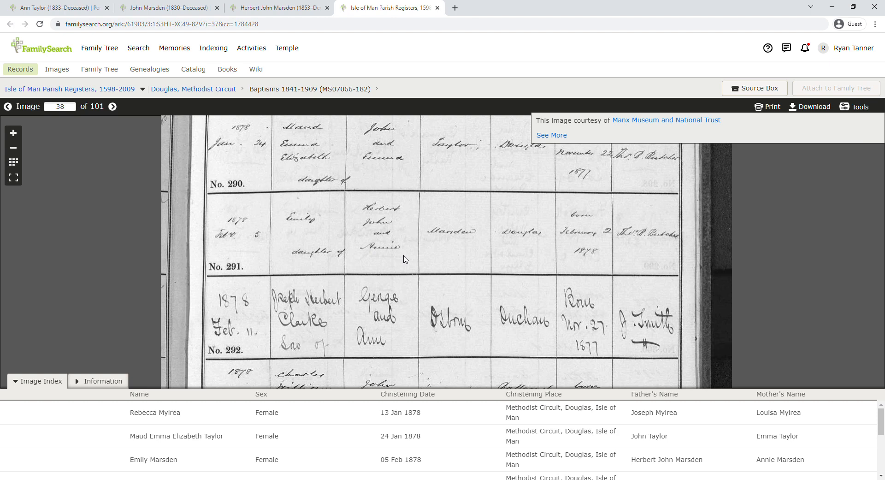
{"action": "left_click_drag", "start_coordinate": [466, 242], "coordinate": [448, 253]}
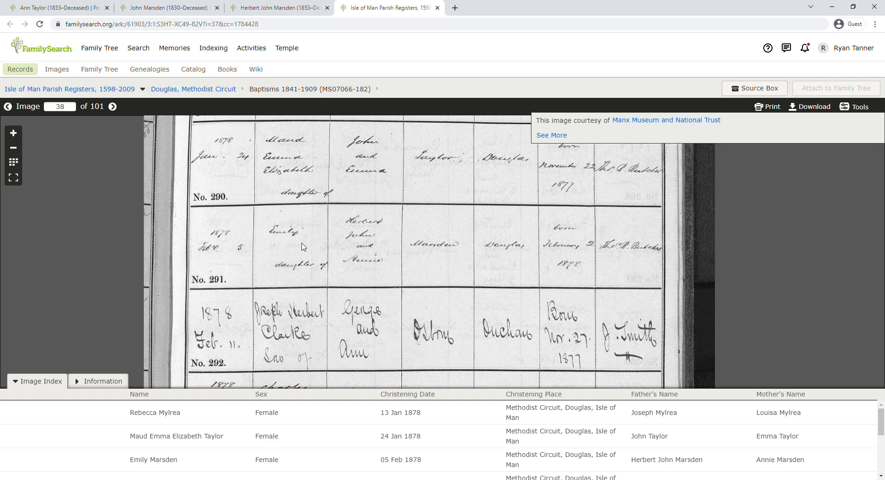
{"action": "left_click_drag", "start_coordinate": [305, 250], "coordinate": [309, 233]}
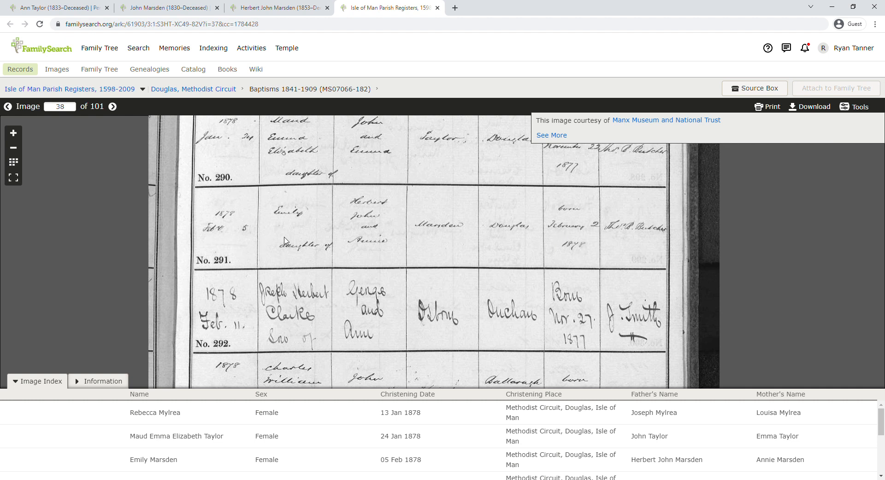
{"action": "left_click_drag", "start_coordinate": [403, 184], "coordinate": [390, 307]}
{"action": "left_click_drag", "start_coordinate": [386, 210], "coordinate": [393, 324]}
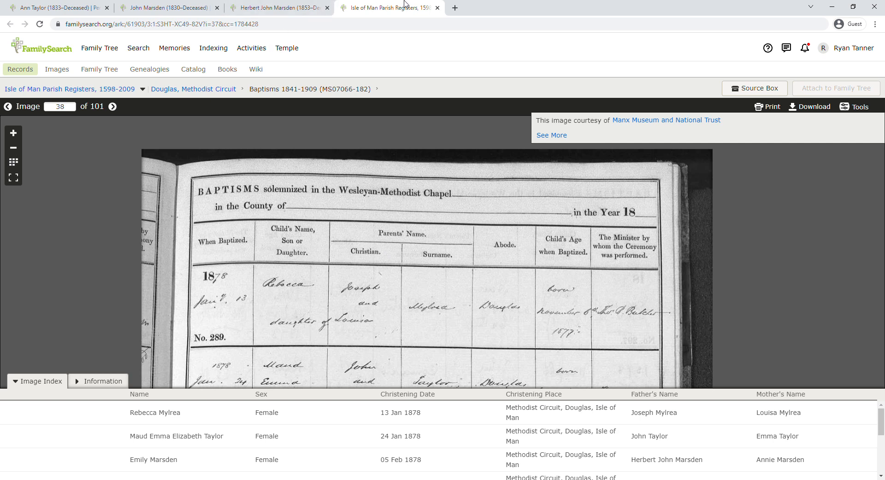
{"action": "left_click", "coordinate": [437, 8]}
Dismiss the open hint, view the second "Isle of Man Parish Registers, 1598-2009" record hint and close it
{"action": "left_click", "coordinate": [412, 226]}
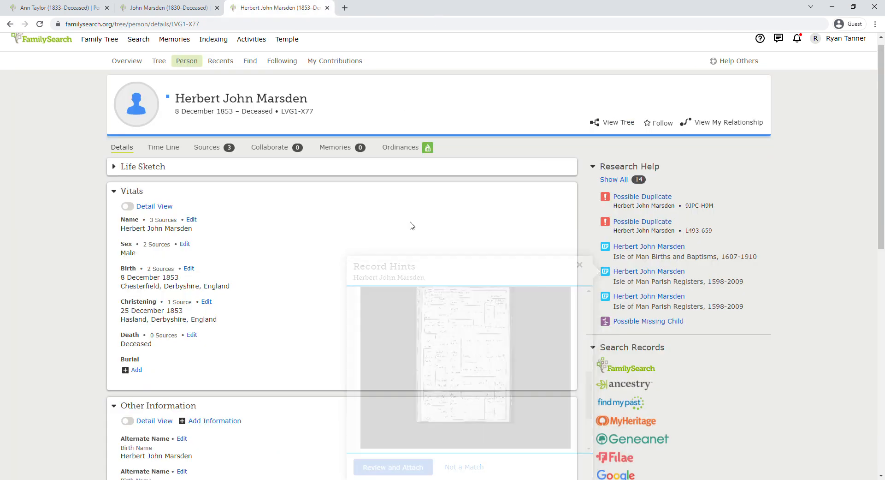
{"action": "left_click", "coordinate": [677, 298]}
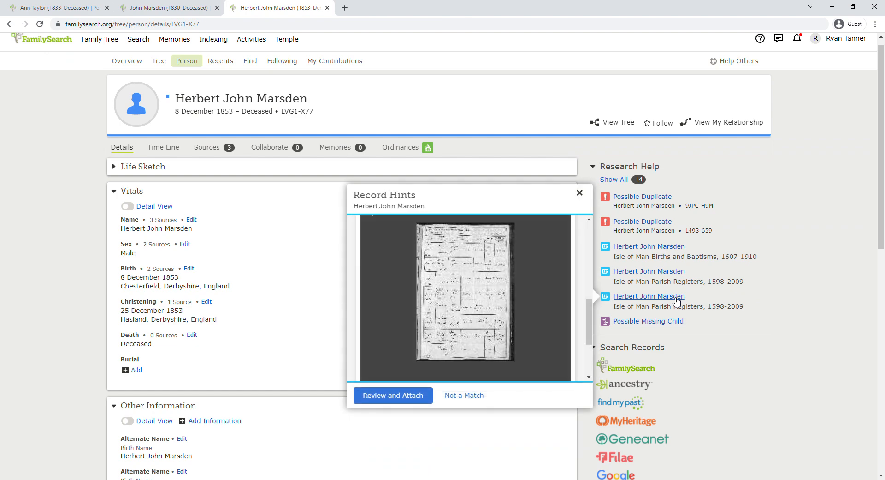
{"action": "left_click", "coordinate": [276, 248]}
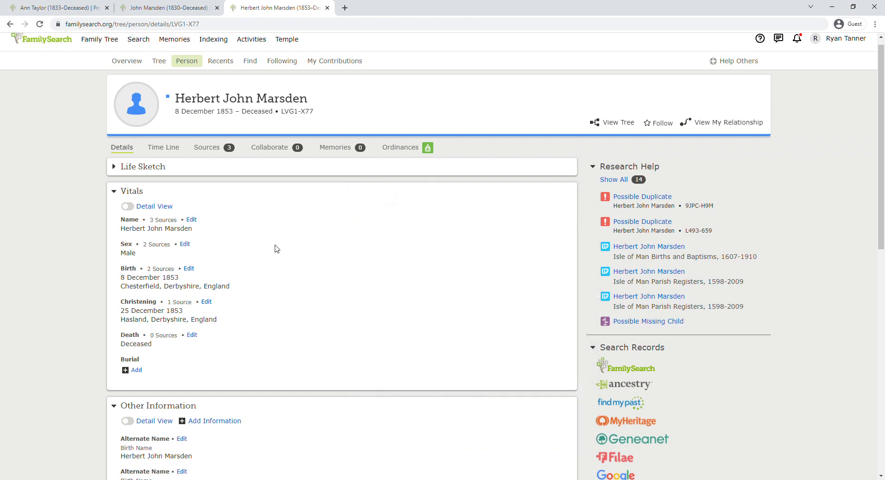
Check the children listed under both of the son's marriages in his family members section
{"action": "scroll", "coordinate": [281, 317], "scroll_direction": "down", "scroll_amount": 4}
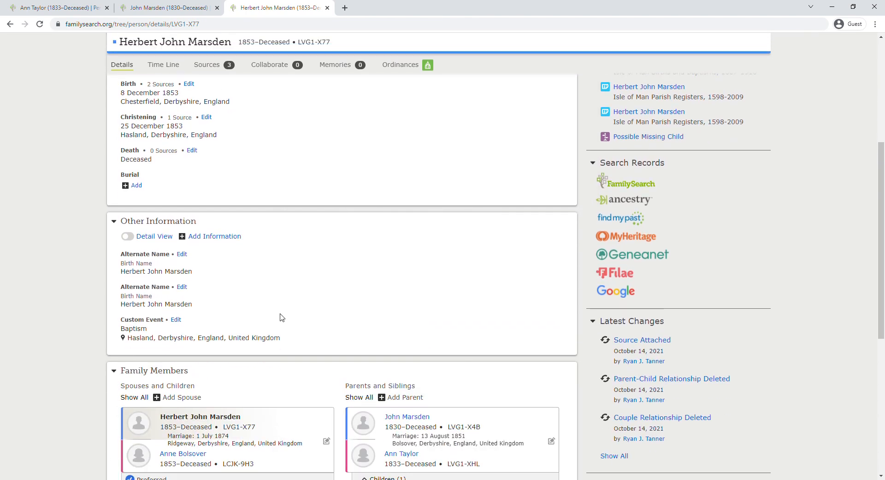
{"action": "scroll", "coordinate": [282, 317], "scroll_direction": "down", "scroll_amount": 6}
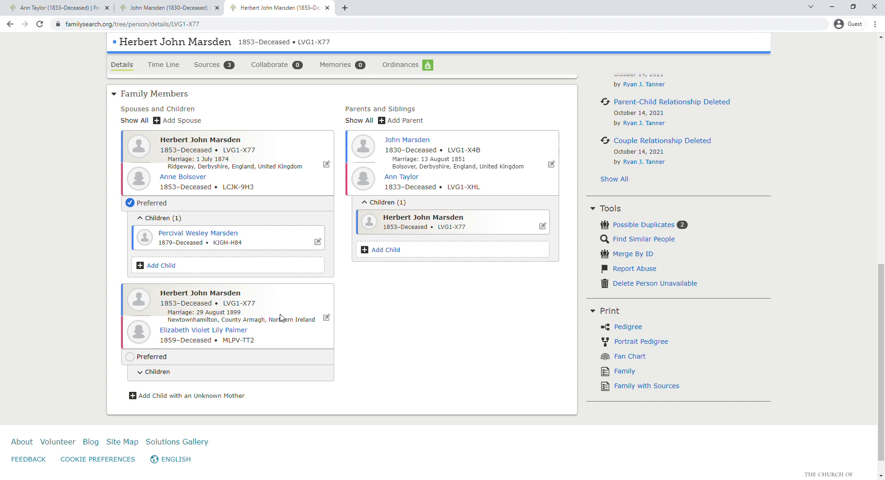
{"action": "left_click", "coordinate": [160, 377]}
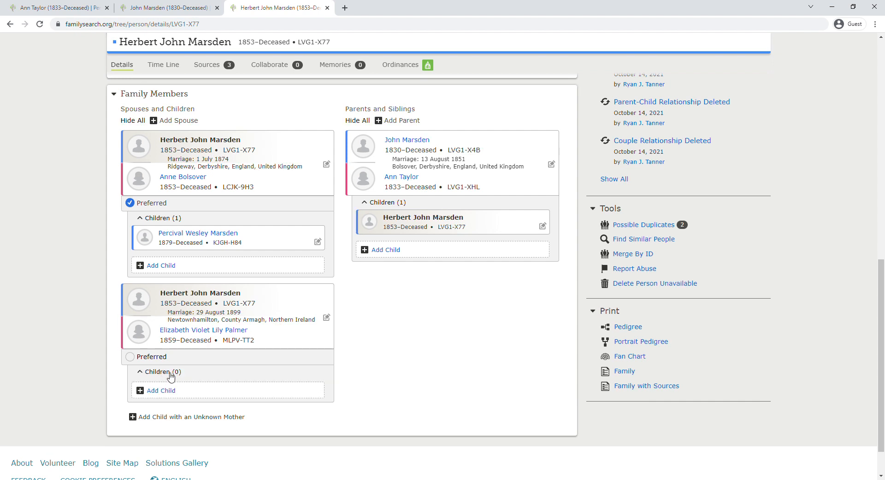
{"action": "left_click", "coordinate": [170, 377]}
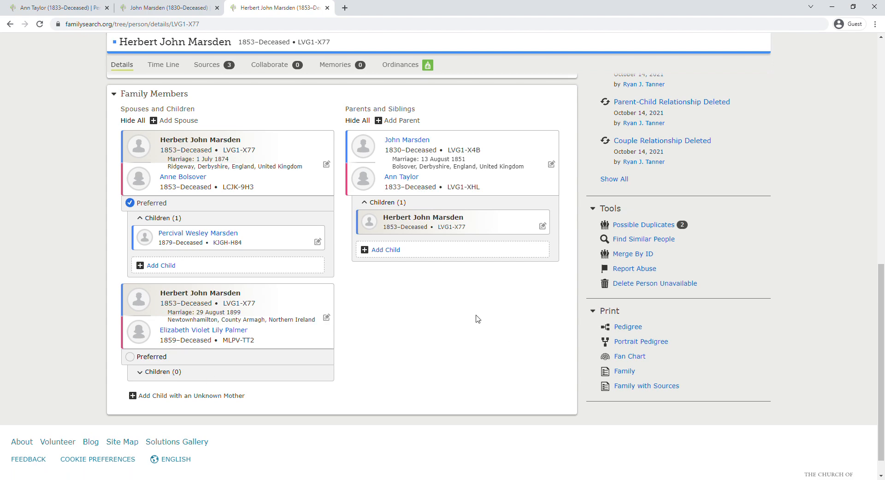
Compare the vitals, family and sources of the son's second possible duplicate with his own, and go back without merging
{"action": "scroll", "coordinate": [477, 319], "scroll_direction": "up", "scroll_amount": 10}
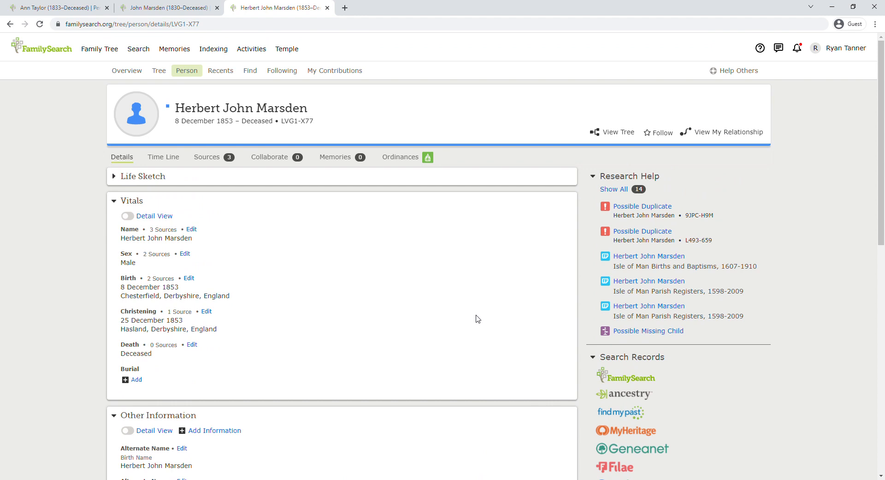
{"action": "left_click", "coordinate": [662, 232]}
{"action": "left_click", "coordinate": [407, 259]}
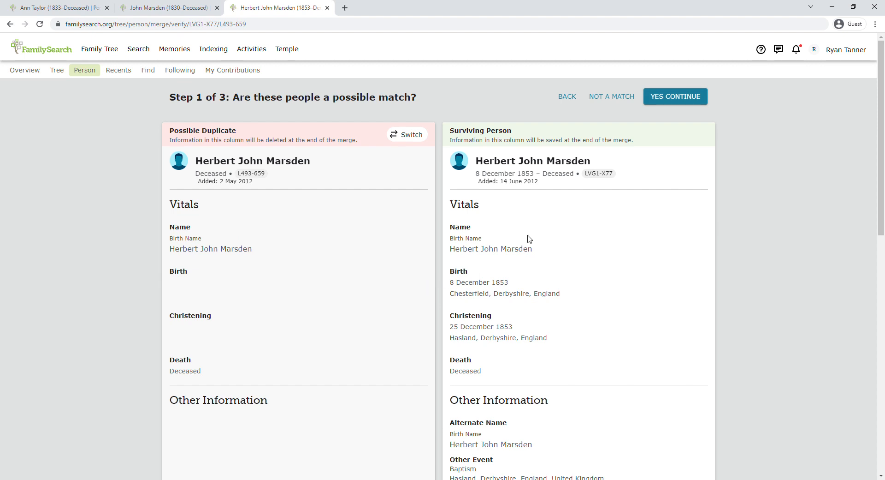
{"action": "scroll", "coordinate": [528, 238], "scroll_direction": "down", "scroll_amount": 3}
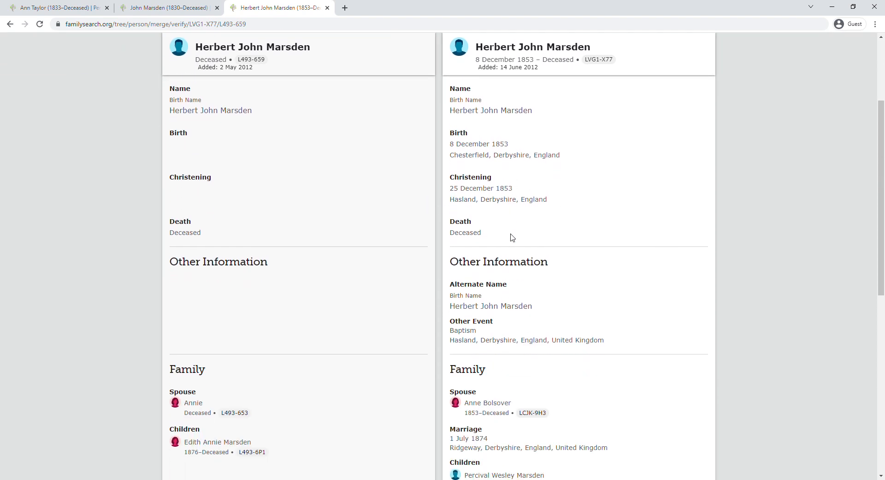
{"action": "scroll", "coordinate": [498, 210], "scroll_direction": "down", "scroll_amount": 4}
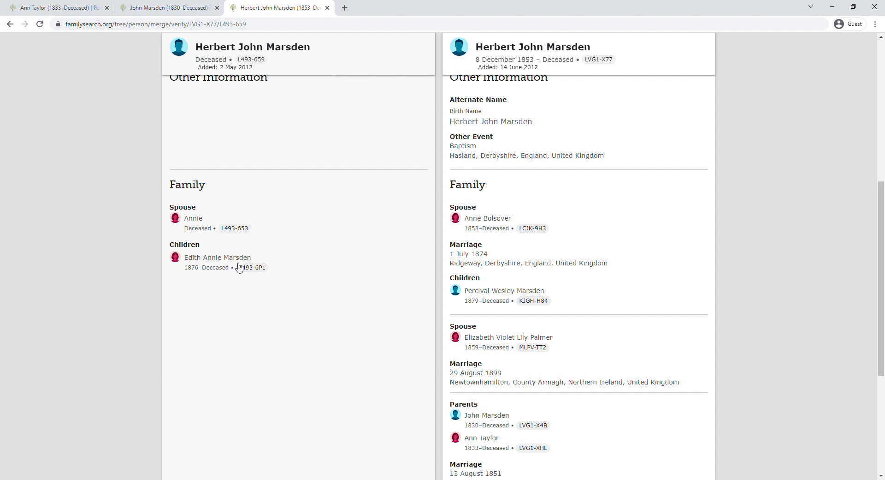
{"action": "scroll", "coordinate": [430, 375], "scroll_direction": "down", "scroll_amount": 5}
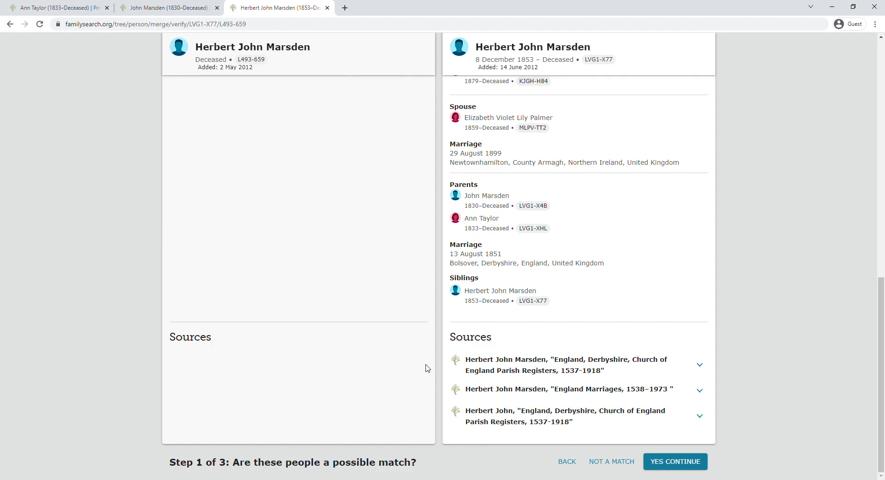
{"action": "scroll", "coordinate": [427, 368], "scroll_direction": "up", "scroll_amount": 15}
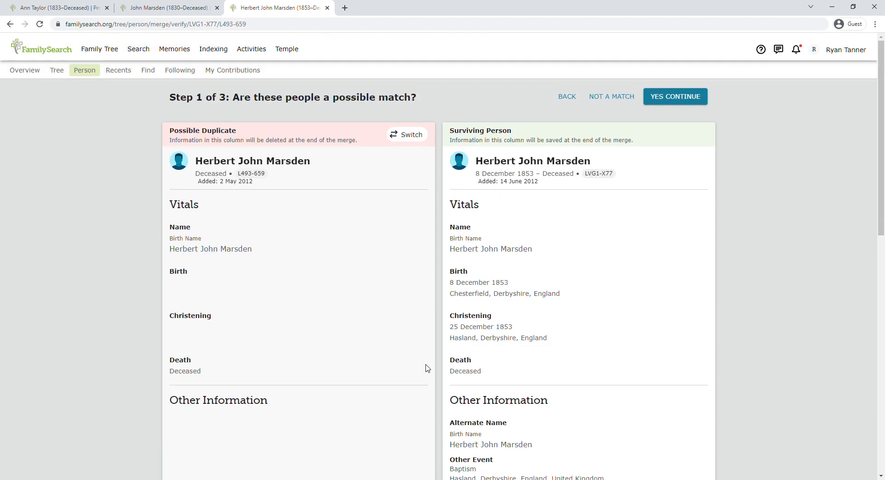
{"action": "scroll", "coordinate": [426, 366], "scroll_direction": "down", "scroll_amount": 7}
{"action": "scroll", "coordinate": [423, 358], "scroll_direction": "up", "scroll_amount": 7}
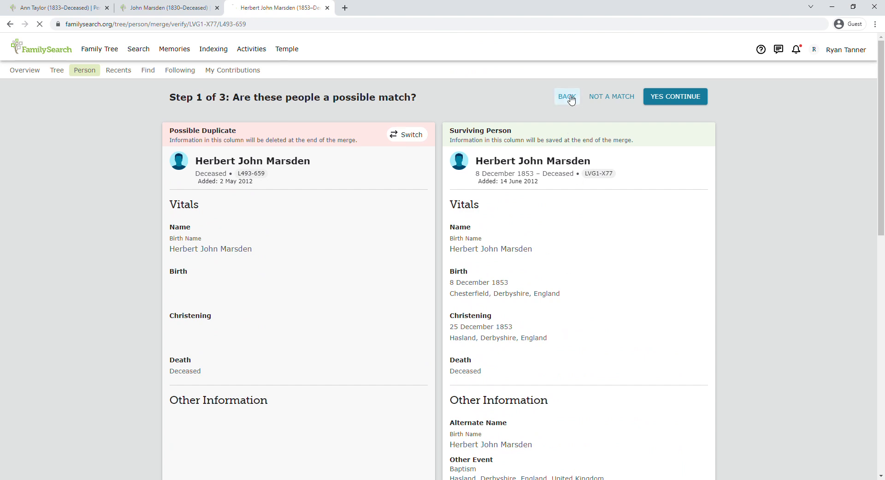
{"action": "left_click", "coordinate": [567, 96]}
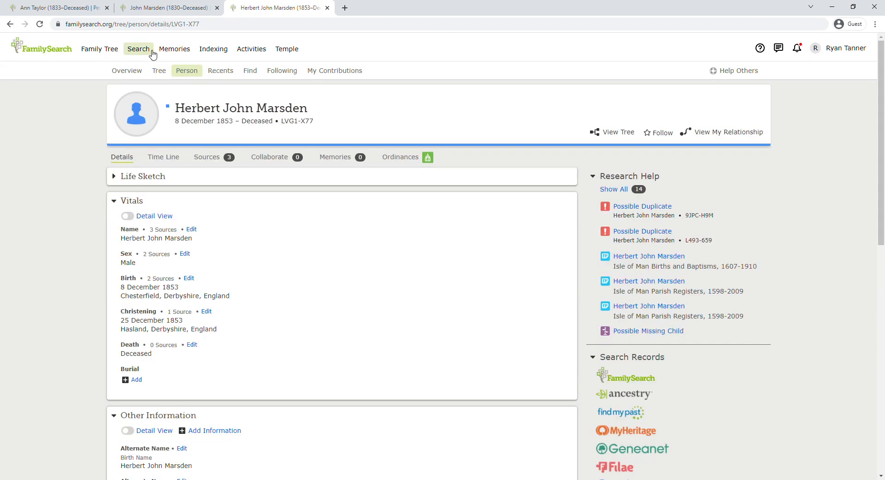
Open the historical records search in a new tab and return to the son's person page
{"action": "left_click", "coordinate": [139, 50]}
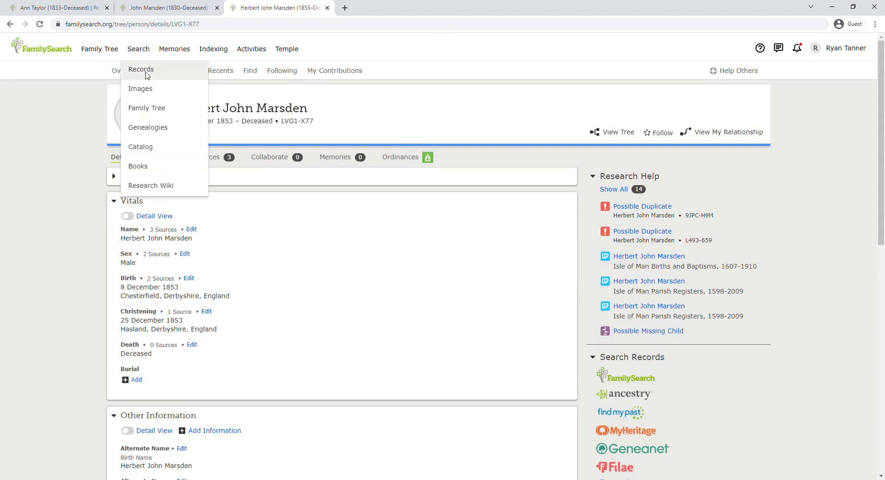
{"action": "middle_click", "coordinate": [171, 77]}
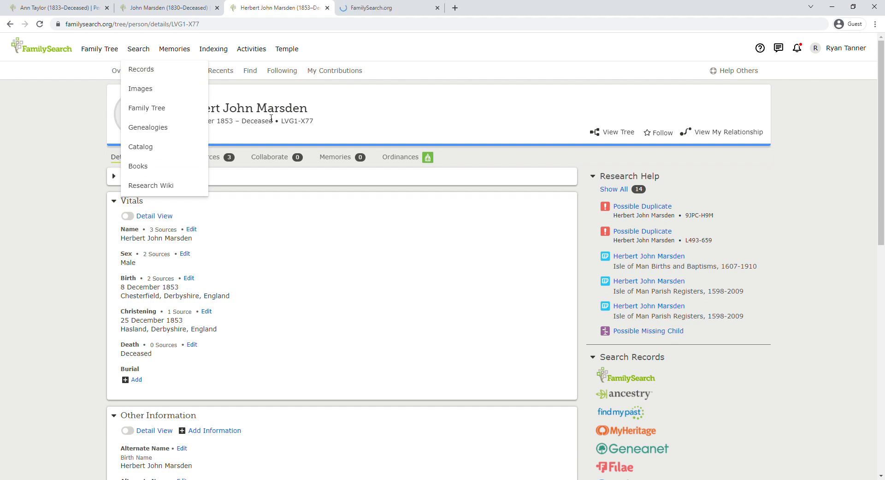
{"action": "left_click", "coordinate": [386, 221]}
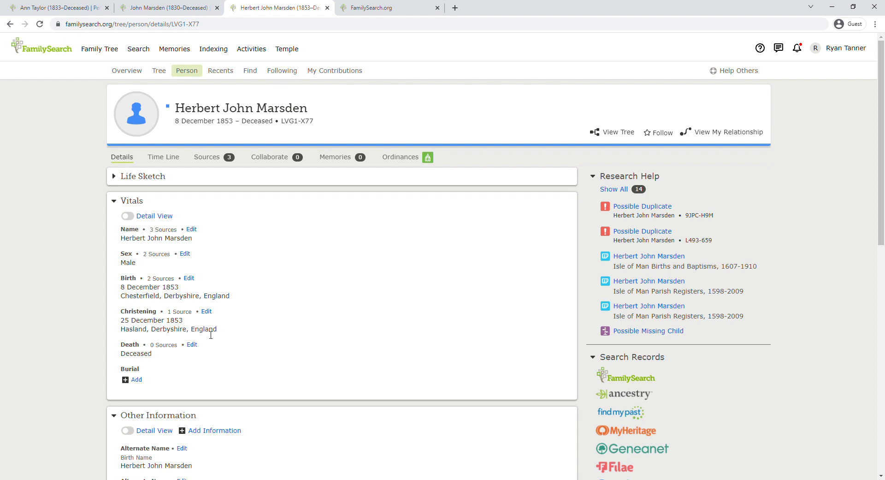
{"action": "left_click", "coordinate": [386, 8]}
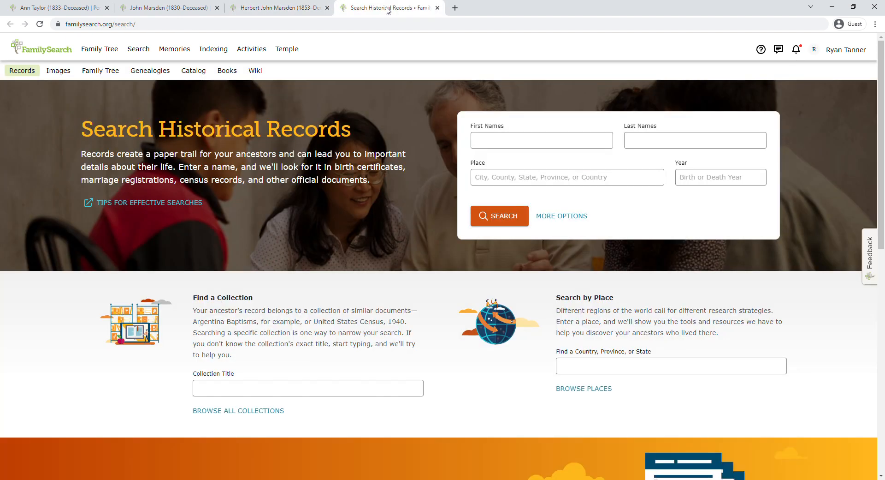
{"action": "left_click", "coordinate": [277, 8]}
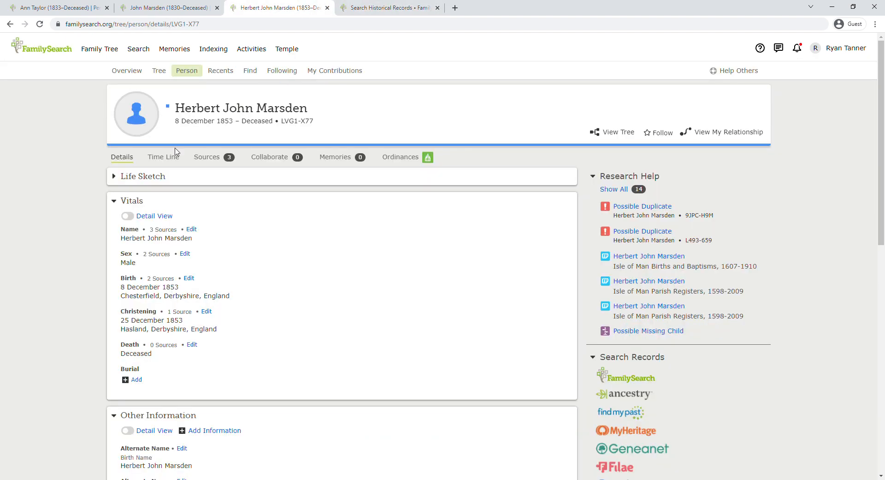
Copy the son's first names from his person page into the historical records search, and return to his page
{"action": "left_click_drag", "start_coordinate": [123, 240], "coordinate": [167, 240]}
{"action": "key", "text": "ctrl+c"}
{"action": "left_click", "coordinate": [392, 5]}
{"action": "left_click", "coordinate": [534, 144]}
{"action": "key", "text": "ctrl+v"}
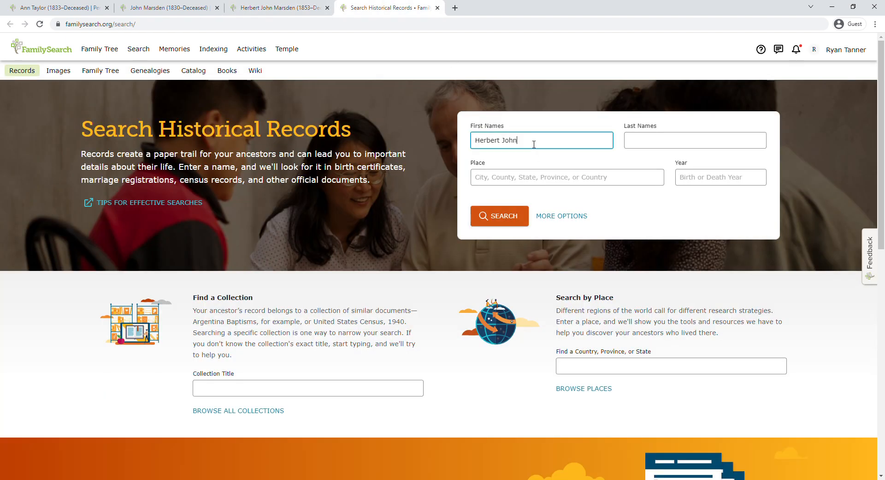
{"action": "left_click", "coordinate": [266, 6]}
{"action": "left_click", "coordinate": [186, 240]}
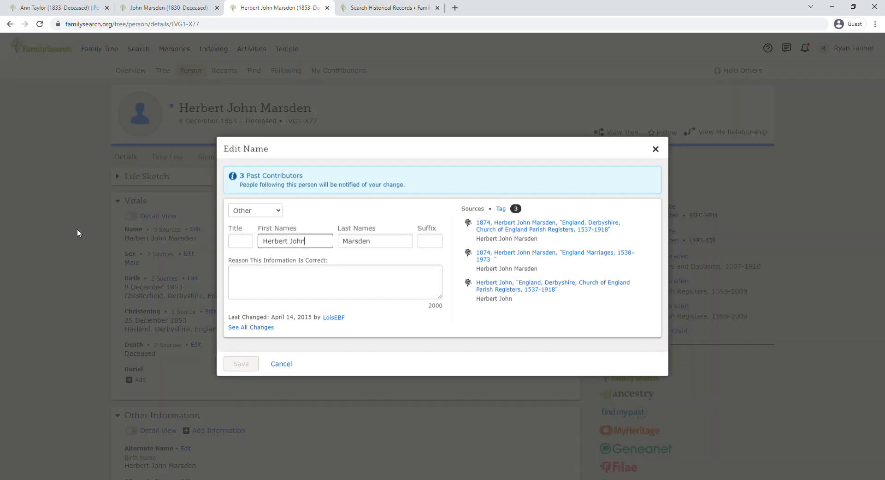
{"action": "left_click", "coordinate": [282, 365]}
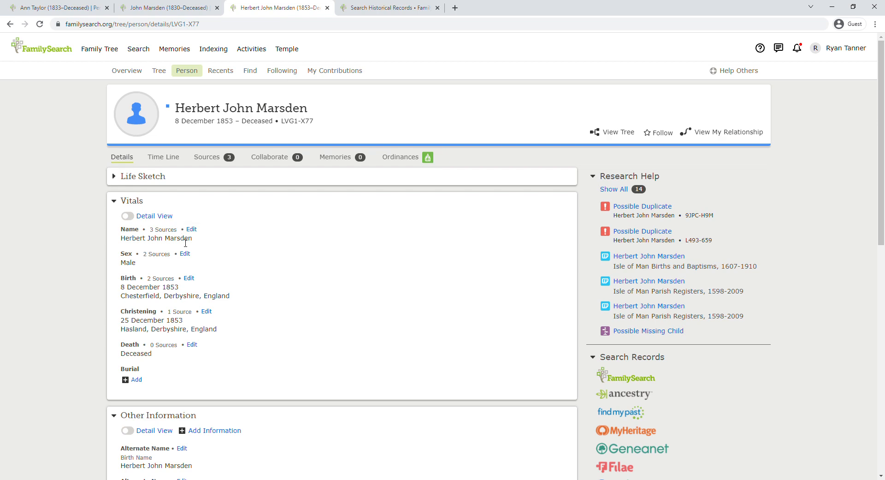
{"action": "left_click", "coordinate": [195, 230]}
{"action": "left_click", "coordinate": [281, 363]}
Copy the son's last name from his vitals into the last name of the historical records search
{"action": "left_click_drag", "start_coordinate": [165, 238], "coordinate": [195, 242]}
{"action": "key", "text": "ctrl+c"}
{"action": "key", "text": "ctrl+Tab"}
{"action": "left_click", "coordinate": [688, 145]}
{"action": "key", "text": "ctrl+v"}
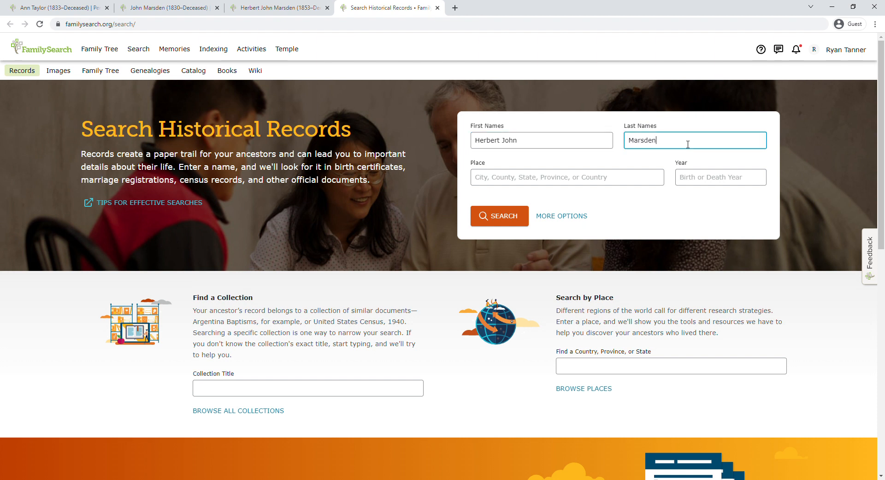
Set the search place to Derbyshire, England, United Kingdom and the year to 1853, and run the search
{"action": "left_click", "coordinate": [513, 182]}
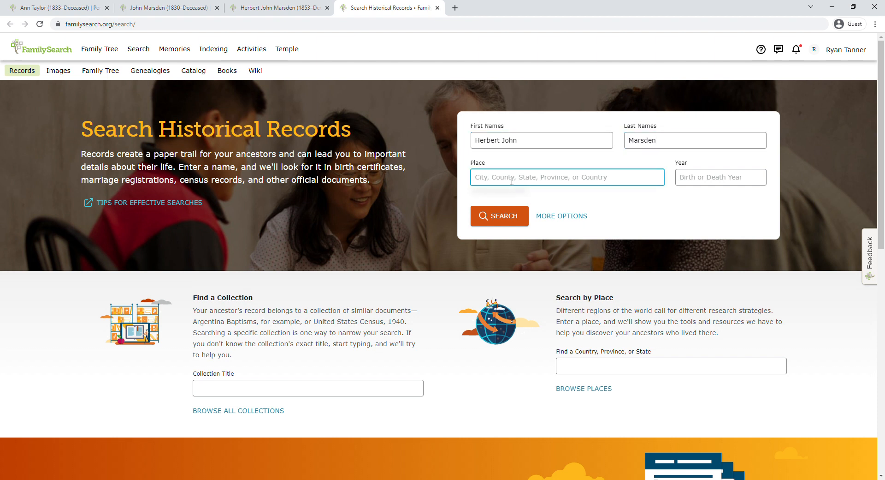
{"action": "type", "text": "Da"}
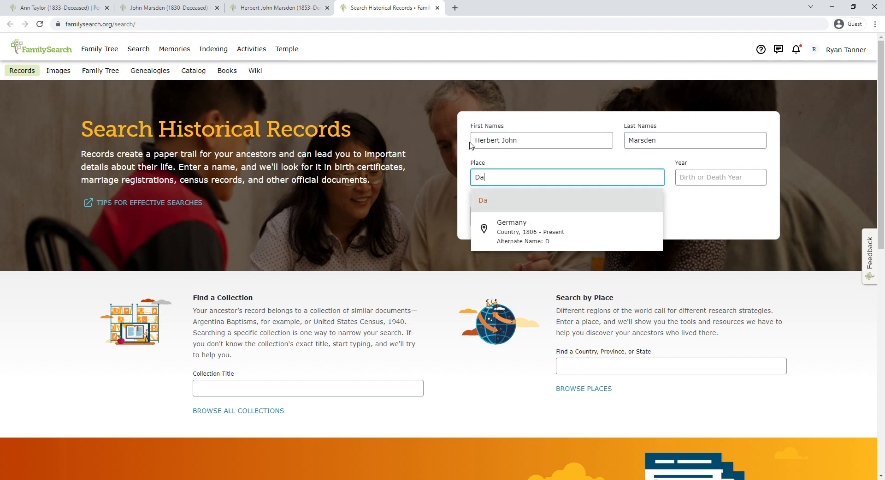
{"action": "type", "text": "rbyshire"}
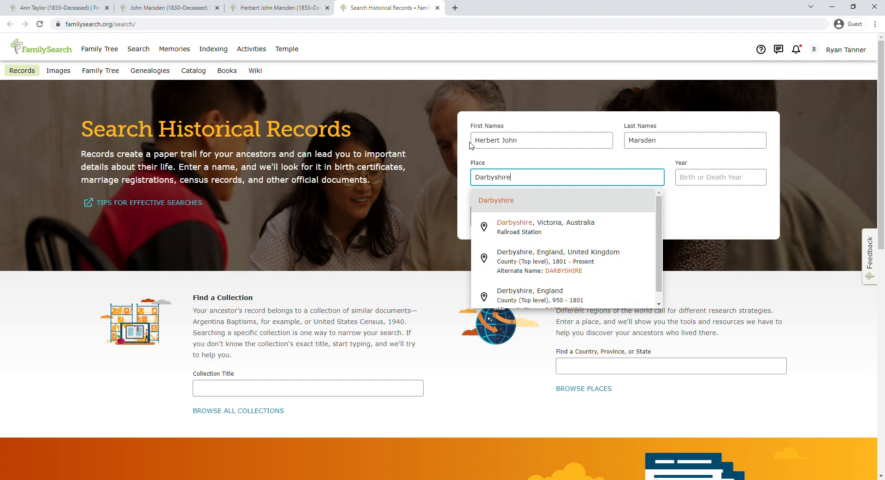
{"action": "type", "text": ", En"}
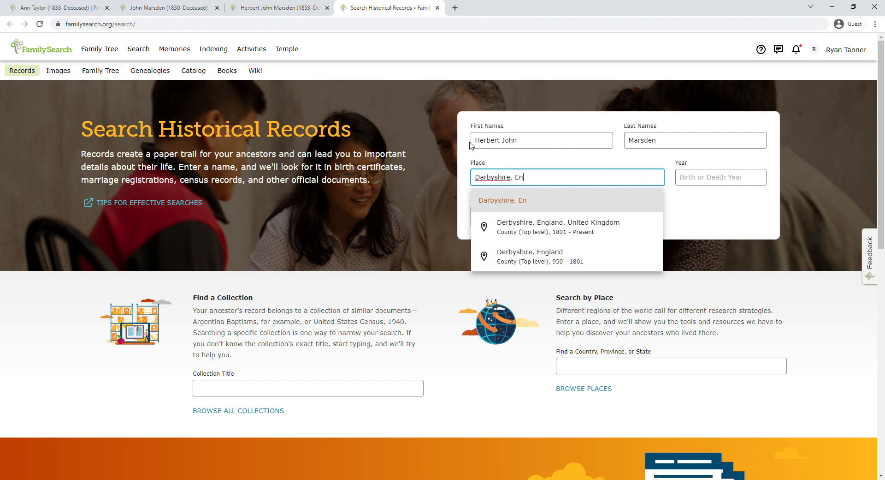
{"action": "left_click", "coordinate": [621, 228]}
{"action": "left_click", "coordinate": [730, 180]}
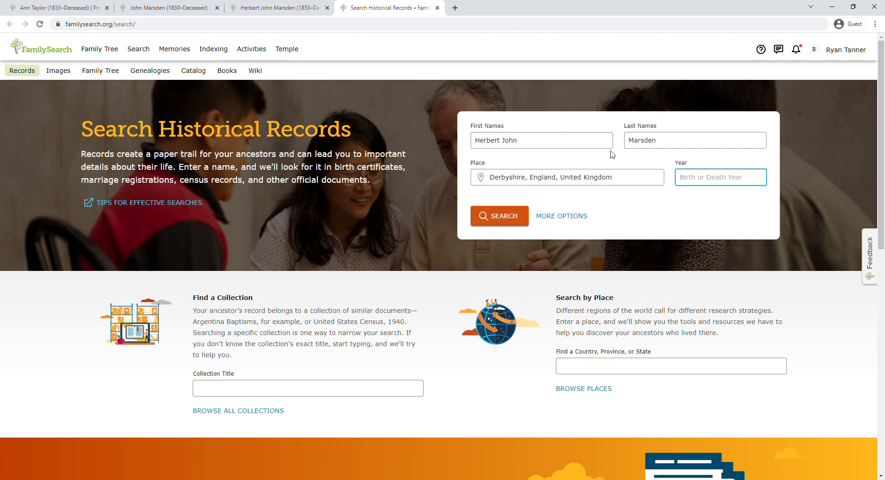
{"action": "type", "text": "1853"}
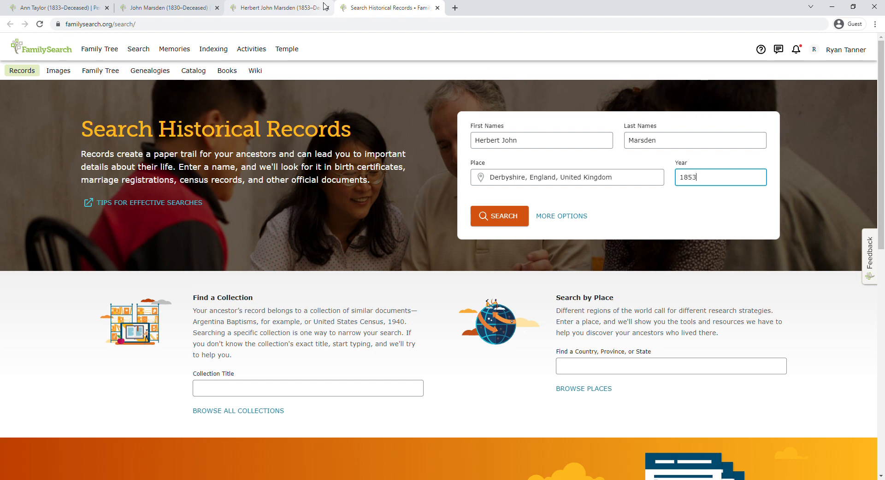
{"action": "key", "text": "Return"}
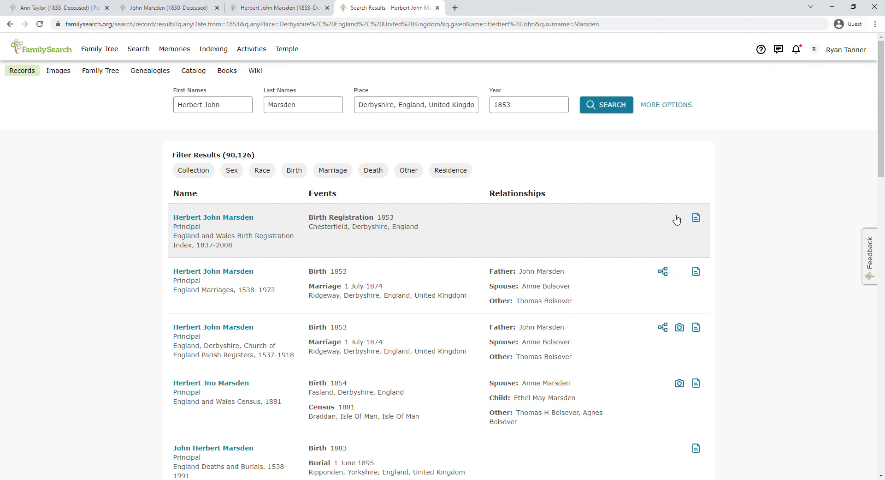
Start attaching the 1853 Chesterfield birth registration record to the tree and choose the son from the history list as its match
{"action": "left_click", "coordinate": [617, 225]}
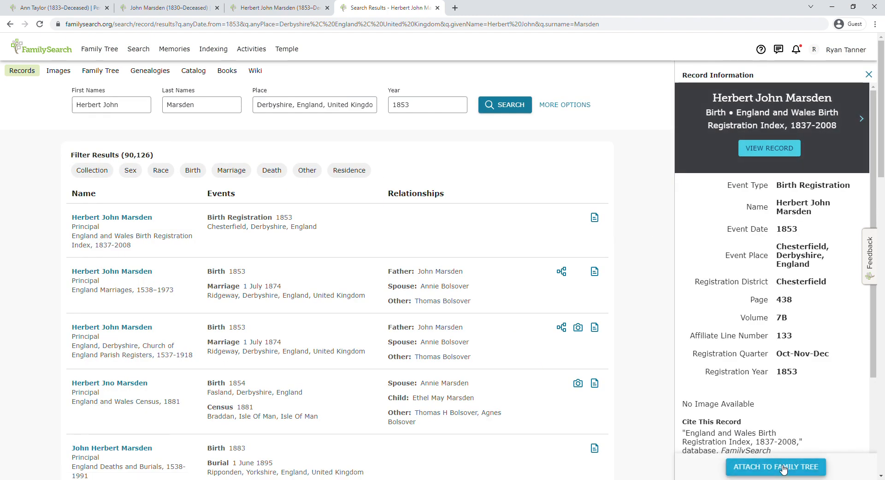
{"action": "left_click", "coordinate": [783, 467]}
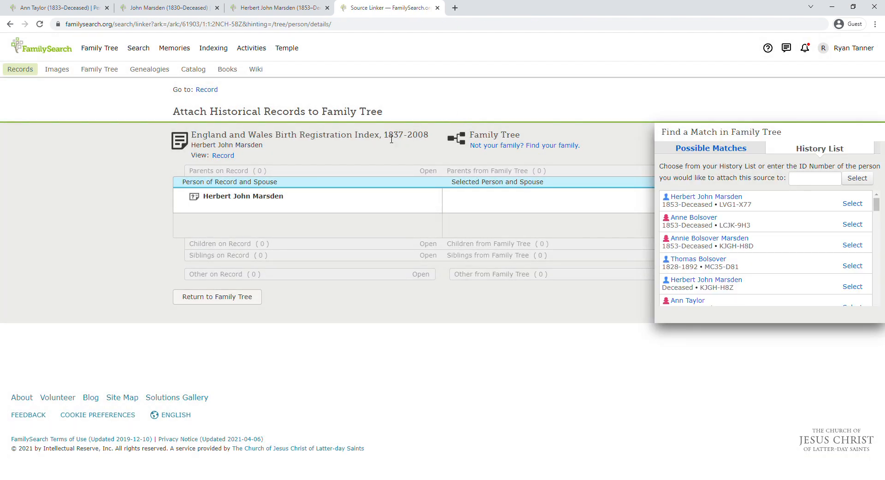
{"action": "left_click", "coordinate": [853, 204]}
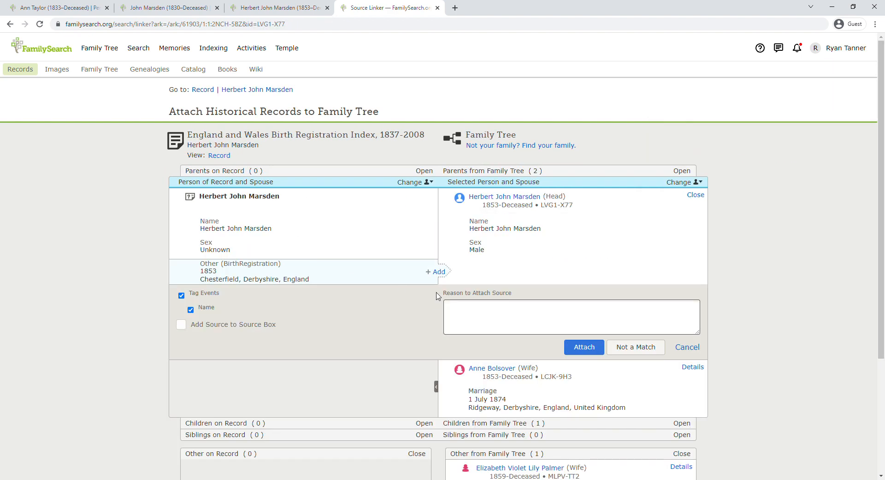
Add the 1853 birth registration event with the place Chesterfield, Derbyshire, England, United Kingdom (Civil Registration District), and attach the record
{"action": "left_click", "coordinate": [438, 271]}
{"action": "scroll", "coordinate": [579, 253], "scroll_direction": "down", "scroll_amount": 4}
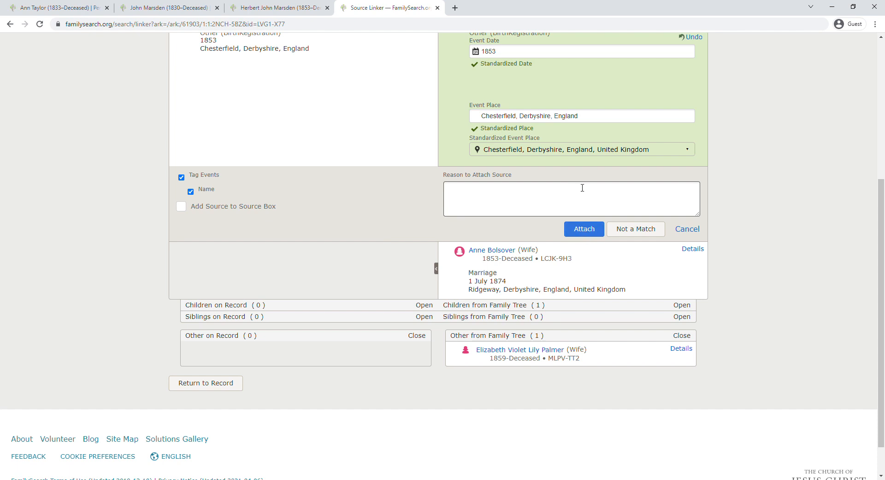
{"action": "left_click", "coordinate": [602, 117]}
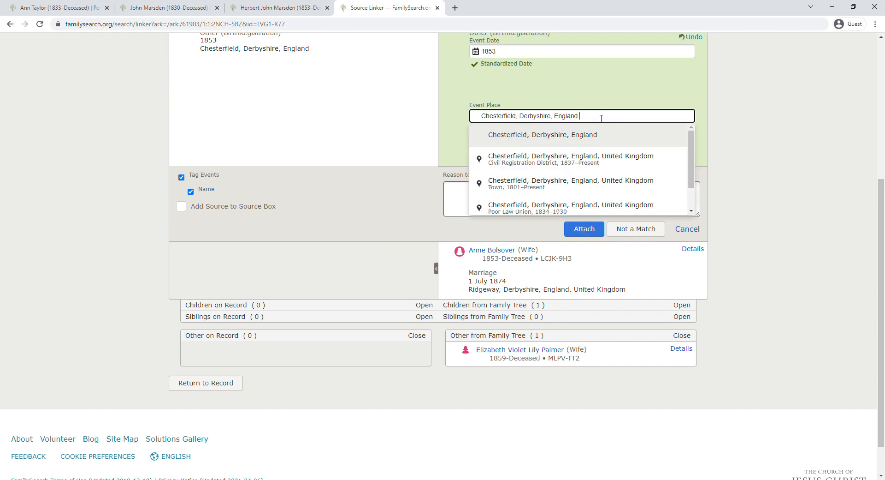
{"action": "left_click", "coordinate": [597, 158]}
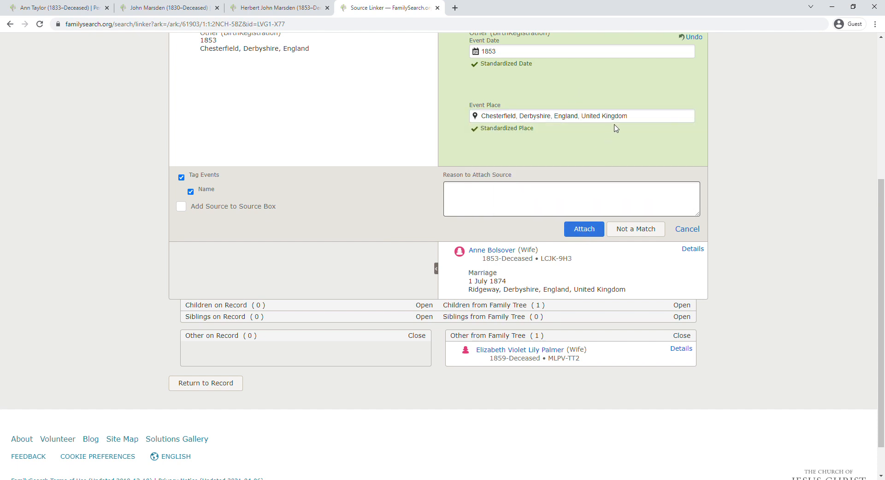
{"action": "left_click", "coordinate": [637, 118]}
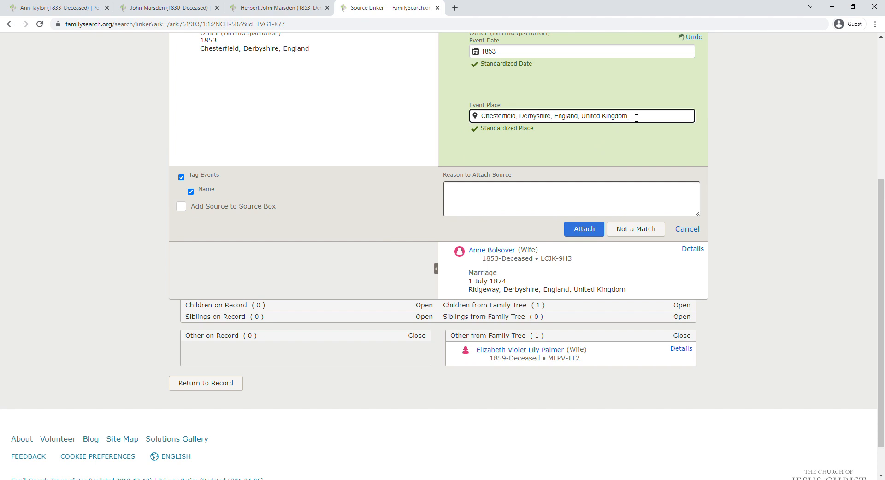
{"action": "left_click", "coordinate": [584, 229]}
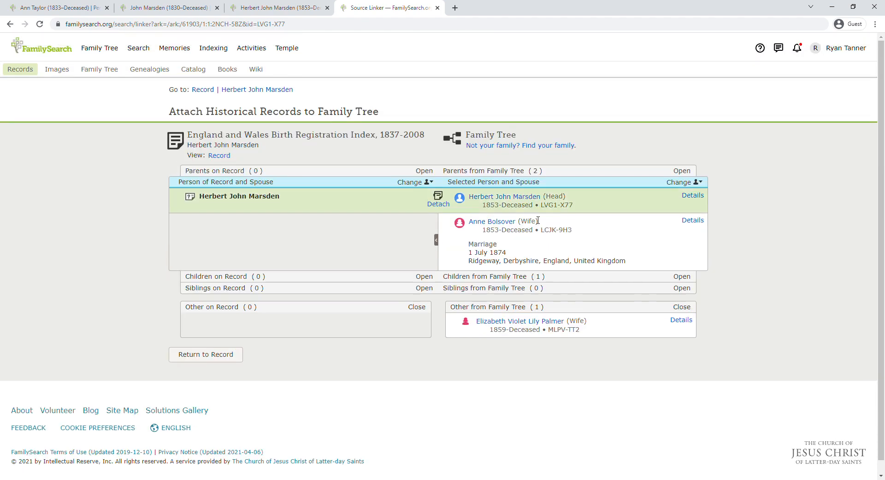
Glance at the son's person page, go back to the historical records results and look over the listed matches
{"action": "left_click", "coordinate": [318, 8]}
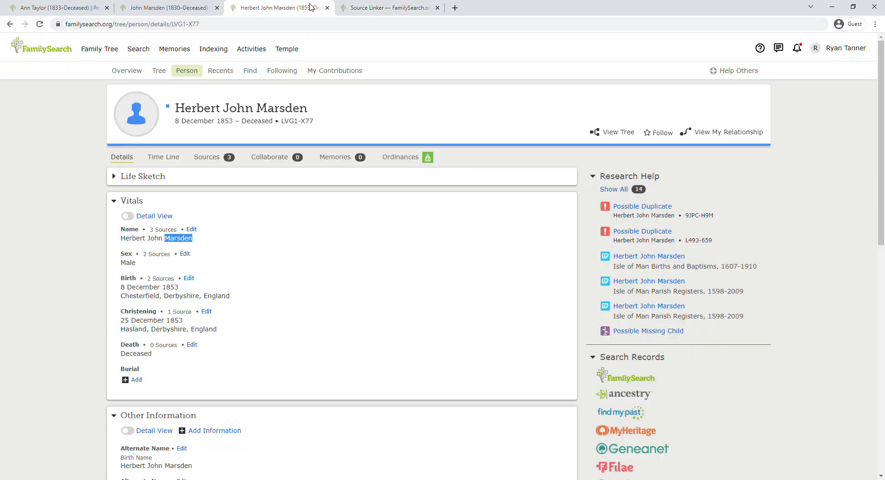
{"action": "left_click", "coordinate": [346, 6]}
{"action": "left_click", "coordinate": [9, 25]}
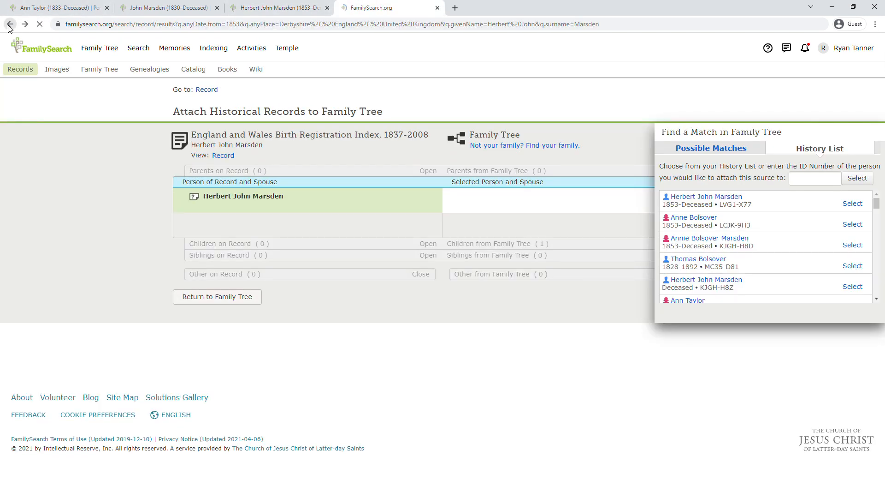
{"action": "left_click", "coordinate": [9, 25]}
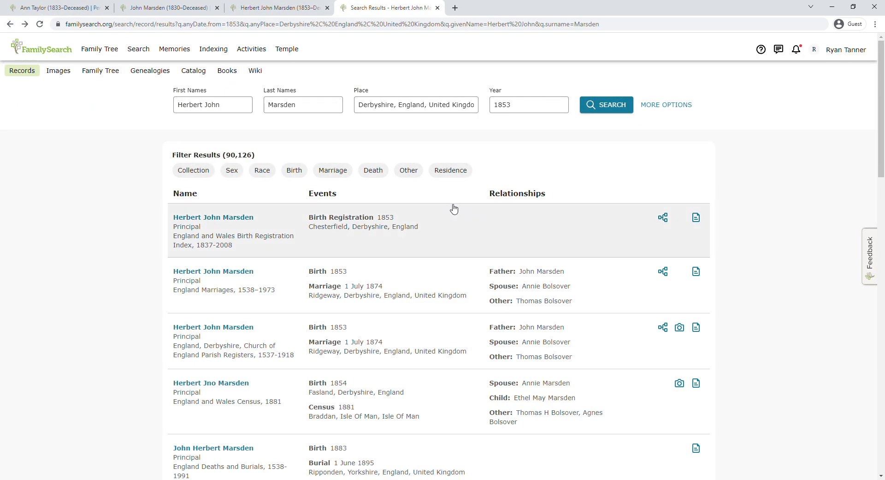
{"action": "scroll", "coordinate": [141, 242], "scroll_direction": "down", "scroll_amount": 2}
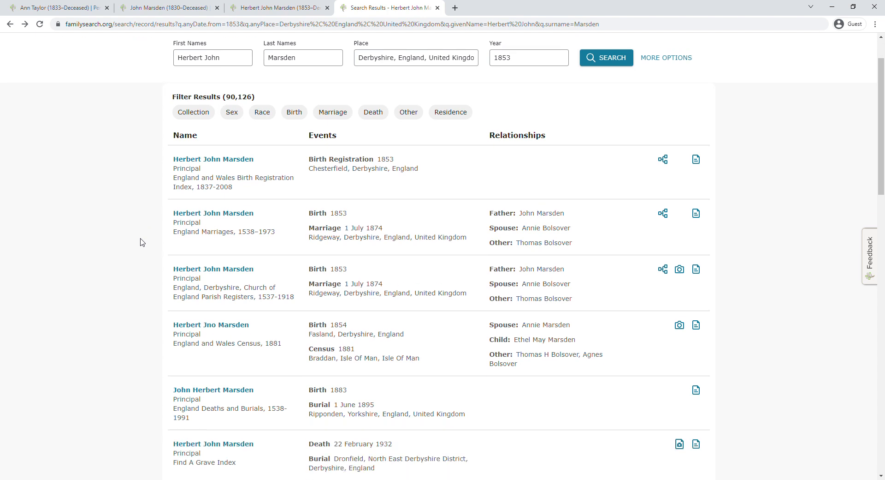
{"action": "scroll", "coordinate": [137, 212], "scroll_direction": "up", "scroll_amount": 2}
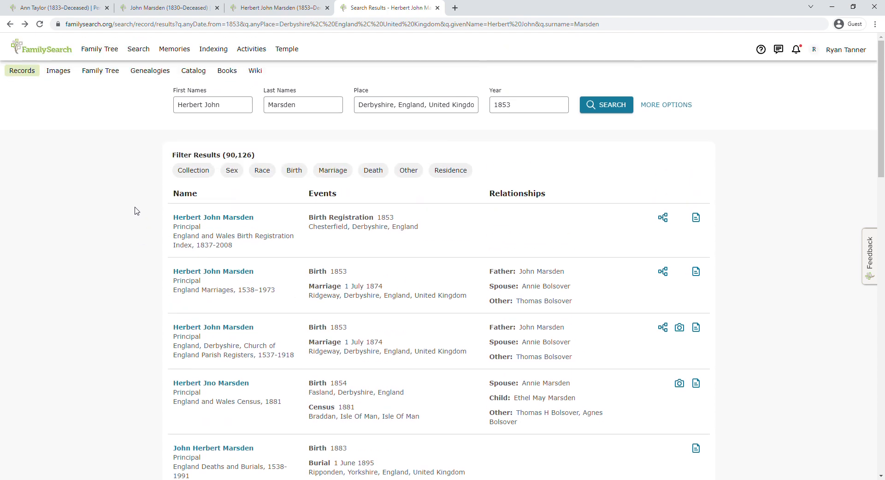
Filter the results to the England and Wales Census collections of 1861, 1881 and 1891
{"action": "left_click", "coordinate": [192, 174]}
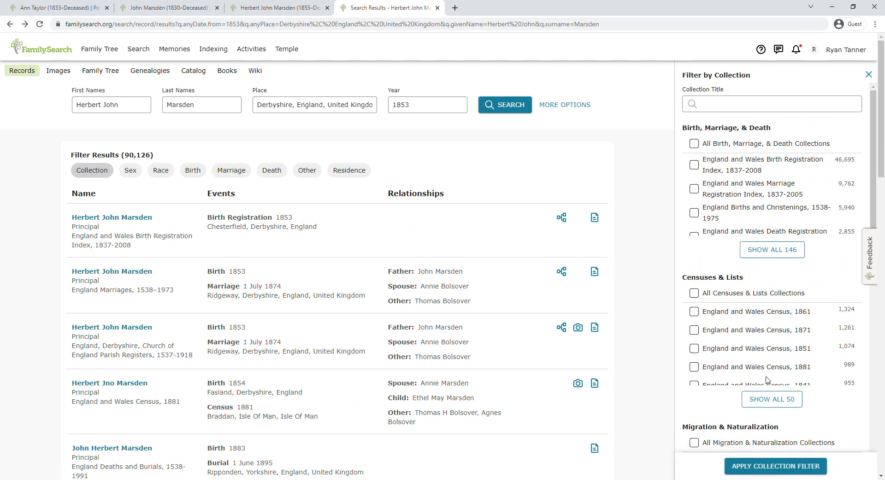
{"action": "left_click", "coordinate": [772, 400]}
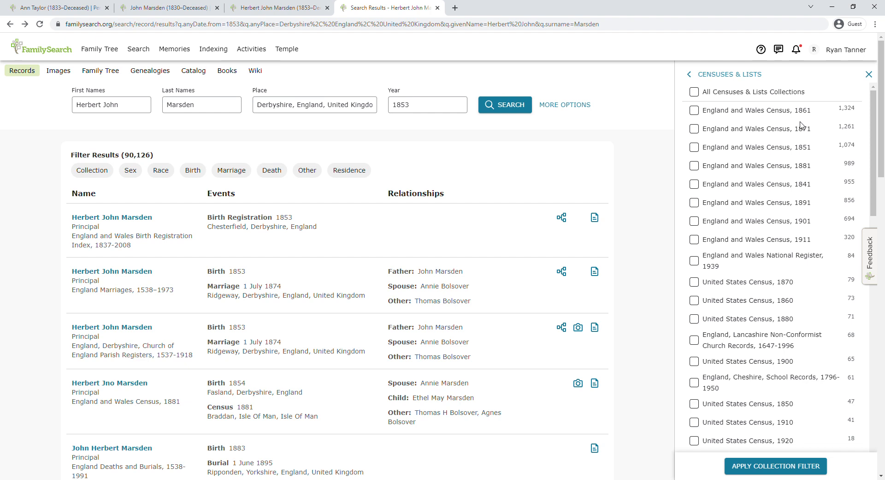
{"action": "left_click", "coordinate": [695, 111]}
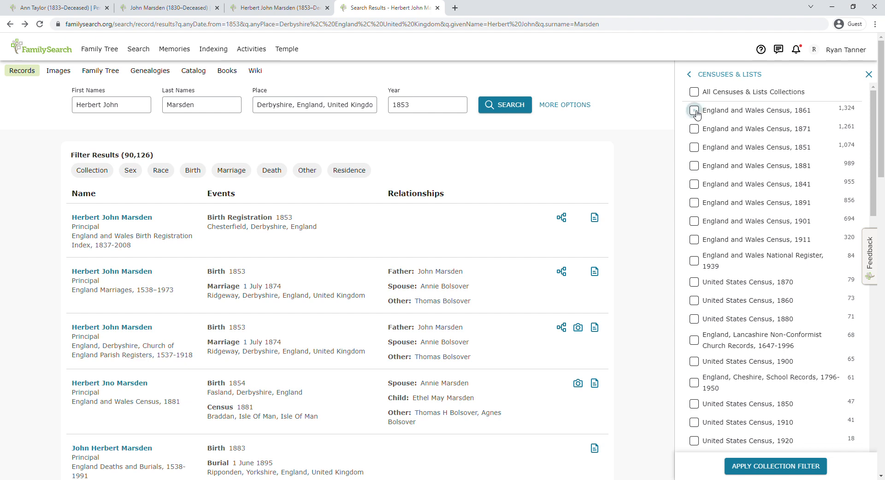
{"action": "left_click", "coordinate": [696, 167]}
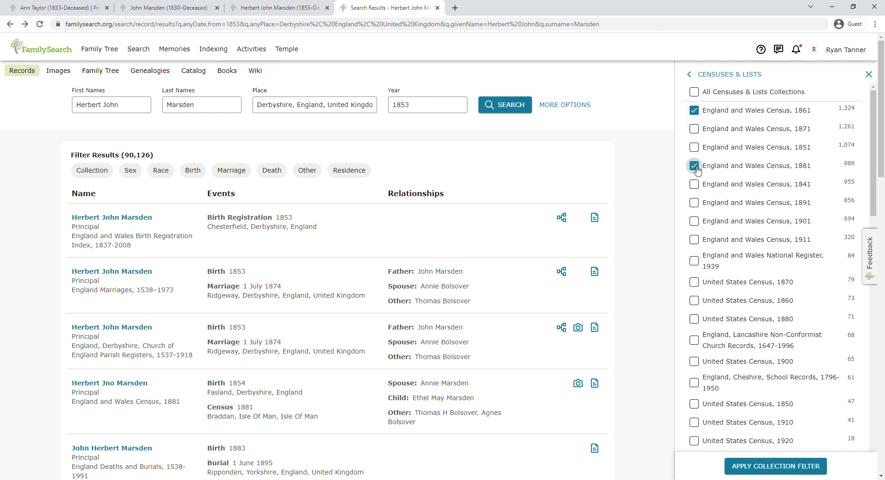
{"action": "left_click", "coordinate": [695, 204]}
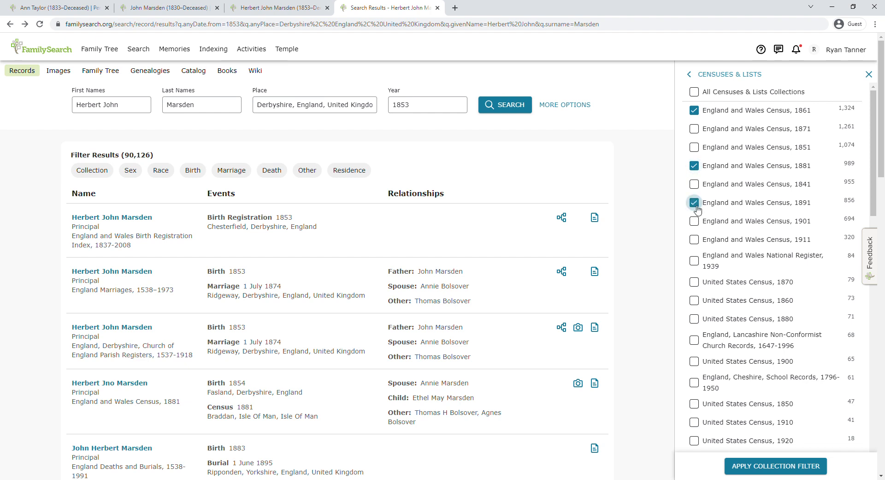
{"action": "left_click", "coordinate": [778, 465]}
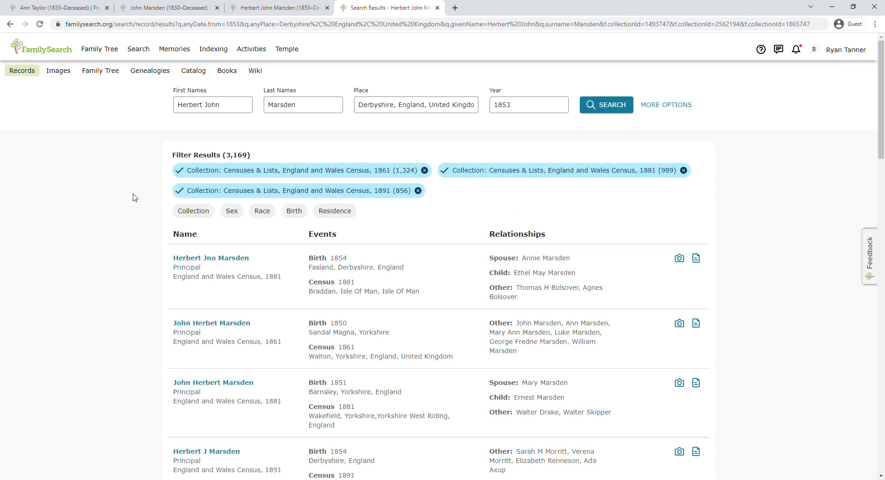
Review the details and household members of the 1881 census record from Braddan, Isle of Man, and open its original image
{"action": "scroll", "coordinate": [136, 217], "scroll_direction": "down", "scroll_amount": 1}
{"action": "scroll", "coordinate": [137, 218], "scroll_direction": "down", "scroll_amount": 1}
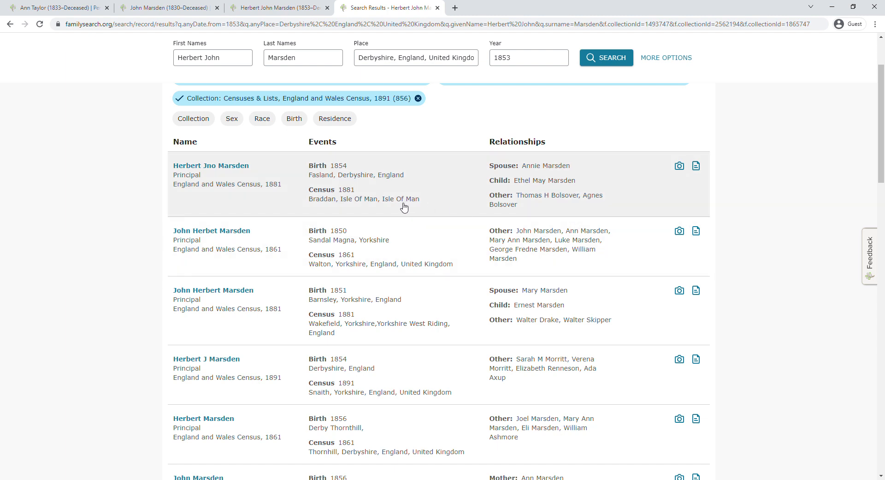
{"action": "left_click", "coordinate": [426, 191]}
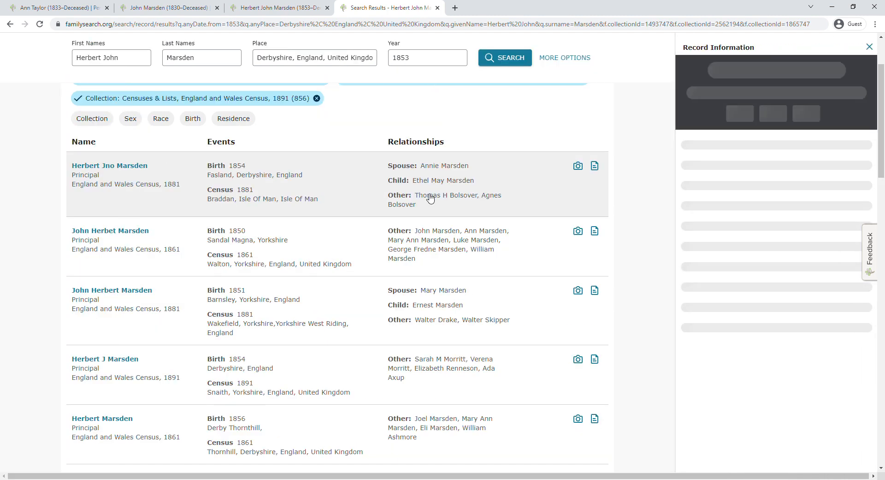
{"action": "scroll", "coordinate": [776, 232], "scroll_direction": "down", "scroll_amount": 3}
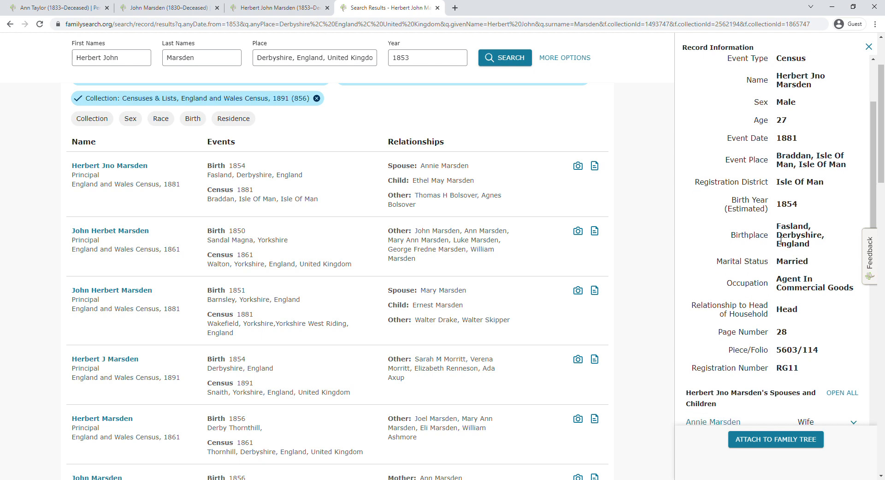
{"action": "scroll", "coordinate": [774, 286], "scroll_direction": "down", "scroll_amount": 3}
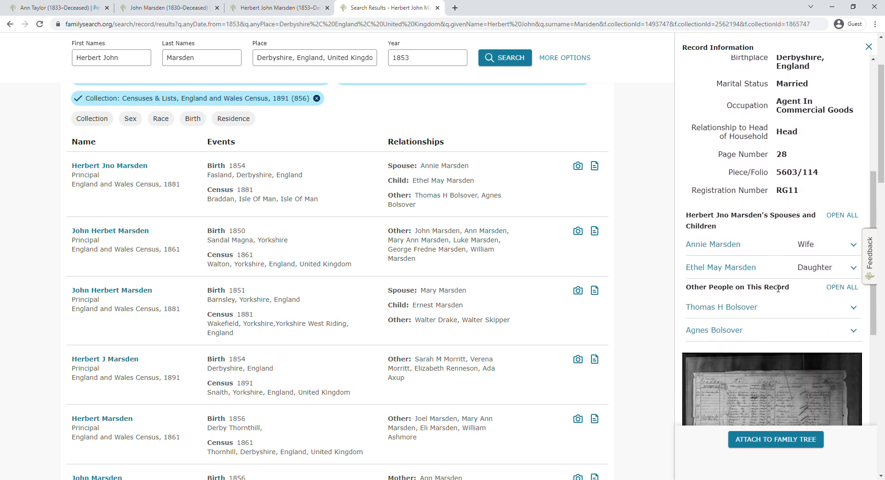
{"action": "scroll", "coordinate": [778, 288], "scroll_direction": "down", "scroll_amount": 6}
{"action": "scroll", "coordinate": [778, 287], "scroll_direction": "up", "scroll_amount": 2}
{"action": "scroll", "coordinate": [778, 290], "scroll_direction": "up", "scroll_amount": 1}
{"action": "left_click", "coordinate": [777, 256]}
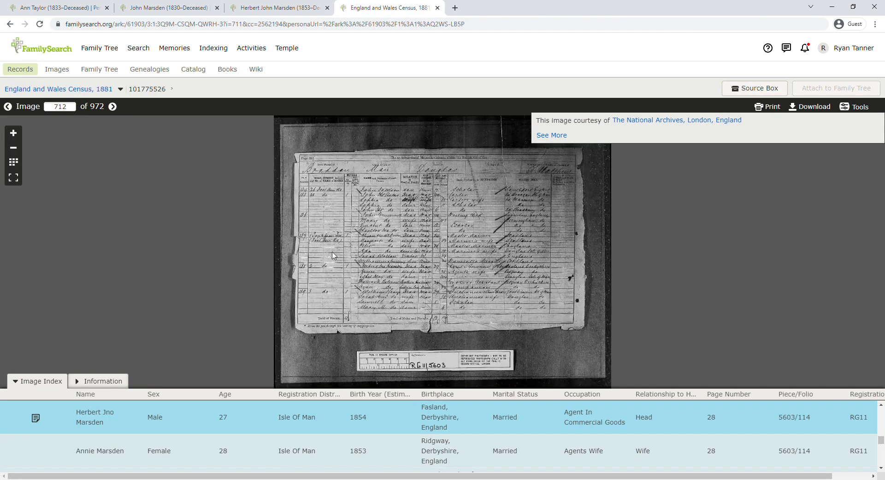
Examine the household's entries on the 1881 census image, comparing relationships, ages, occupations and birthplaces with the indexed transcription
{"action": "scroll", "coordinate": [425, 248], "scroll_direction": "up", "scroll_amount": 5}
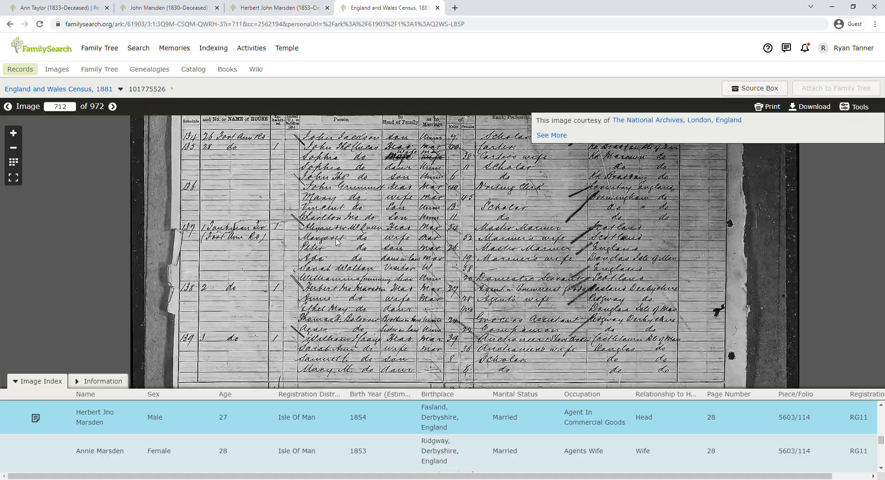
{"action": "scroll", "coordinate": [338, 242], "scroll_direction": "up", "scroll_amount": 3}
{"action": "left_click_drag", "start_coordinate": [317, 187], "coordinate": [321, 289]}
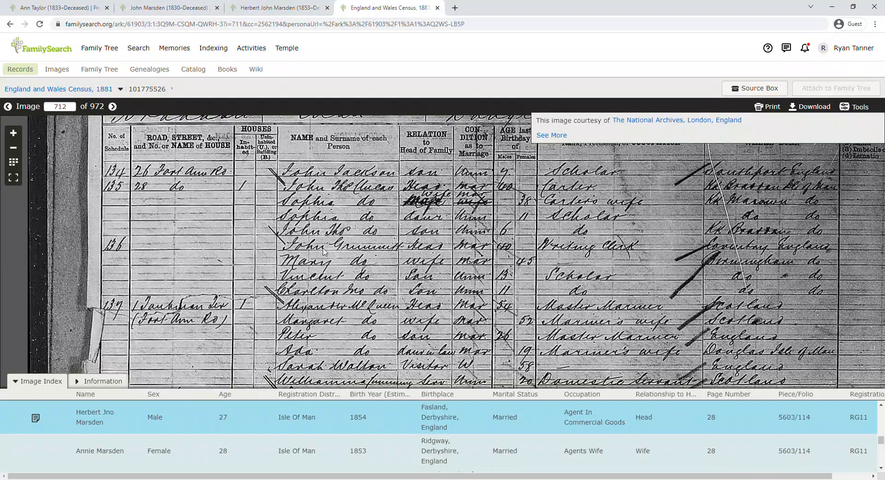
{"action": "left_click_drag", "start_coordinate": [337, 311], "coordinate": [335, 240]}
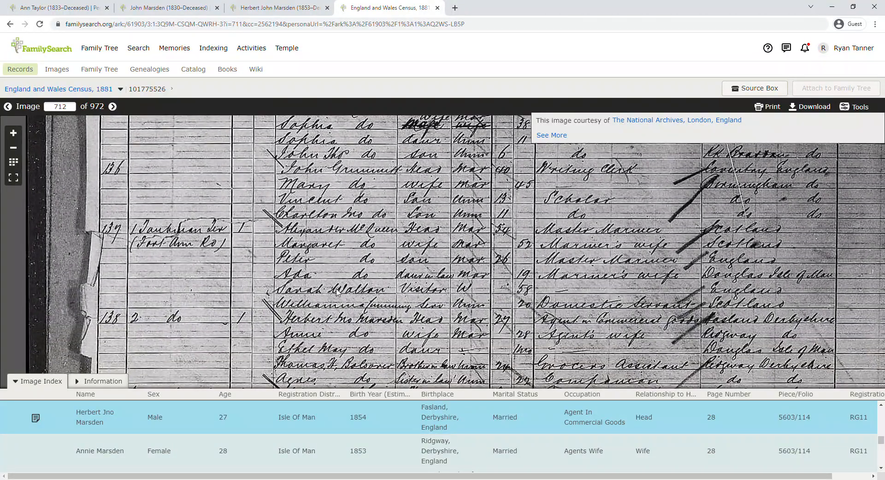
{"action": "left_click_drag", "start_coordinate": [341, 275], "coordinate": [341, 246]}
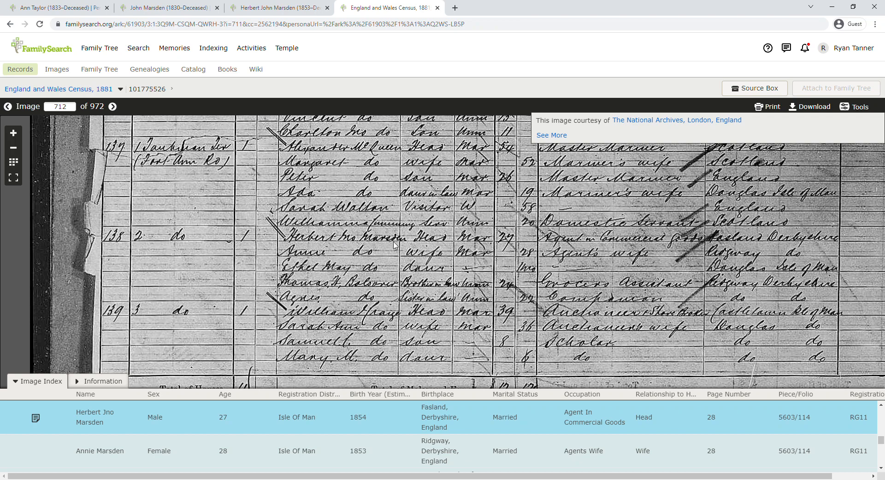
{"action": "left_click_drag", "start_coordinate": [396, 241], "coordinate": [344, 234]}
{"action": "left_click_drag", "start_coordinate": [528, 236], "coordinate": [471, 253]}
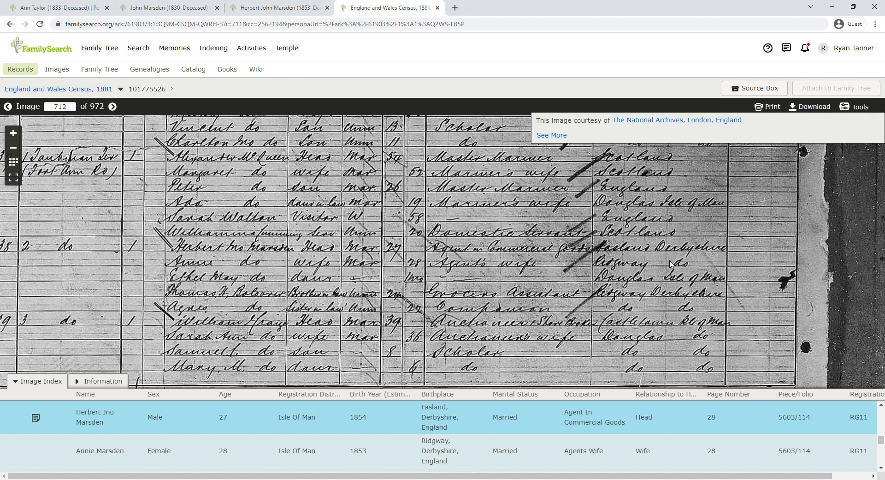
{"action": "left_click_drag", "start_coordinate": [204, 250], "coordinate": [292, 259]}
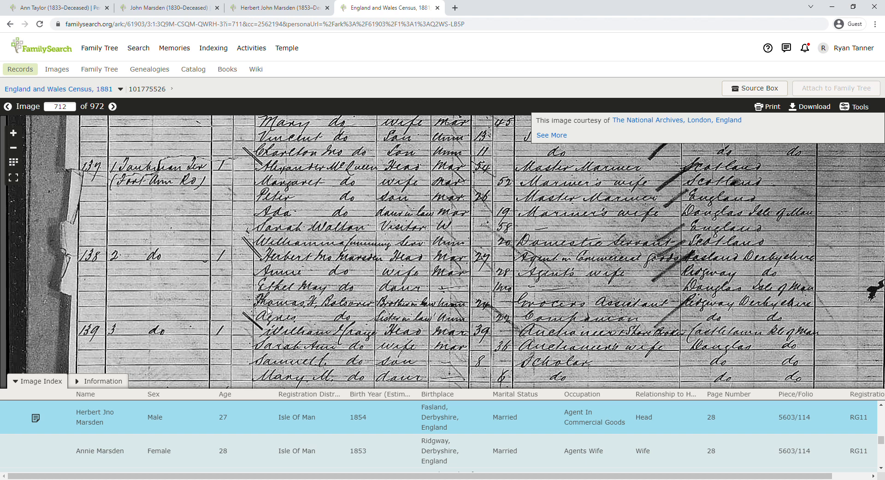
{"action": "scroll", "coordinate": [239, 431], "scroll_direction": "down", "scroll_amount": 1}
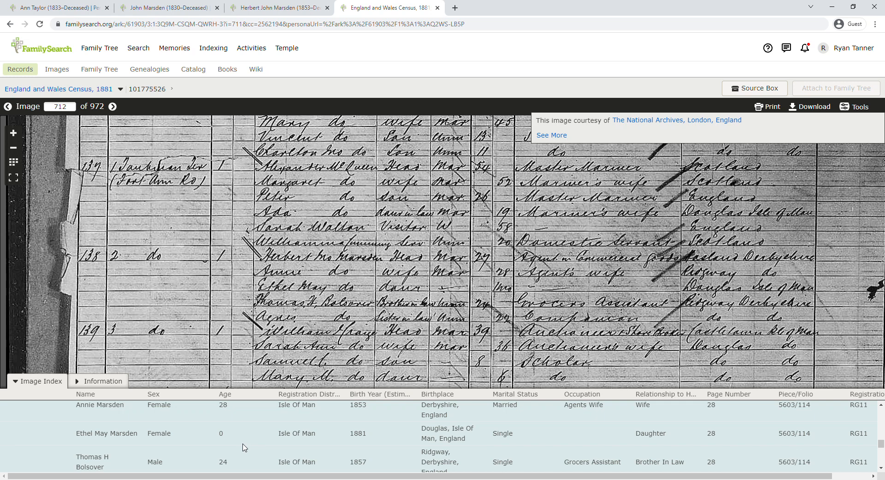
{"action": "scroll", "coordinate": [245, 445], "scroll_direction": "down", "scroll_amount": 1}
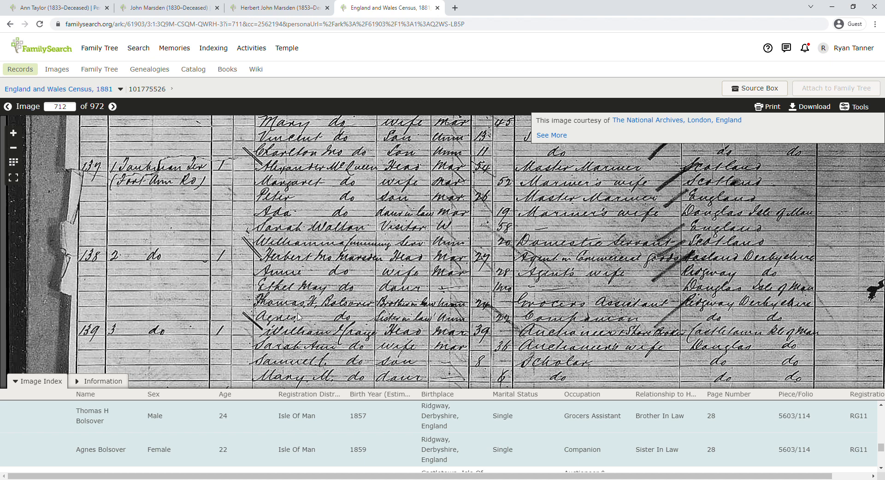
Return to the filtered search results and start attaching the 1881 census record from Braddan to the family tree
{"action": "left_click", "coordinate": [10, 25]}
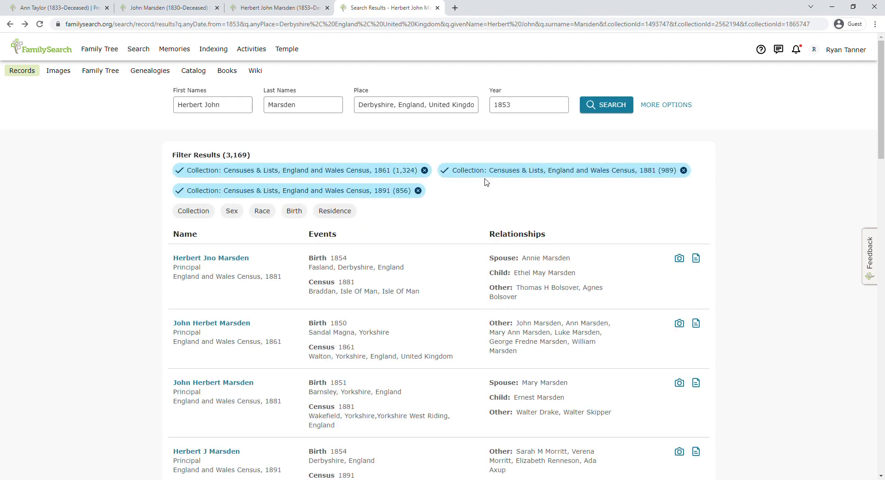
{"action": "left_click", "coordinate": [453, 264]}
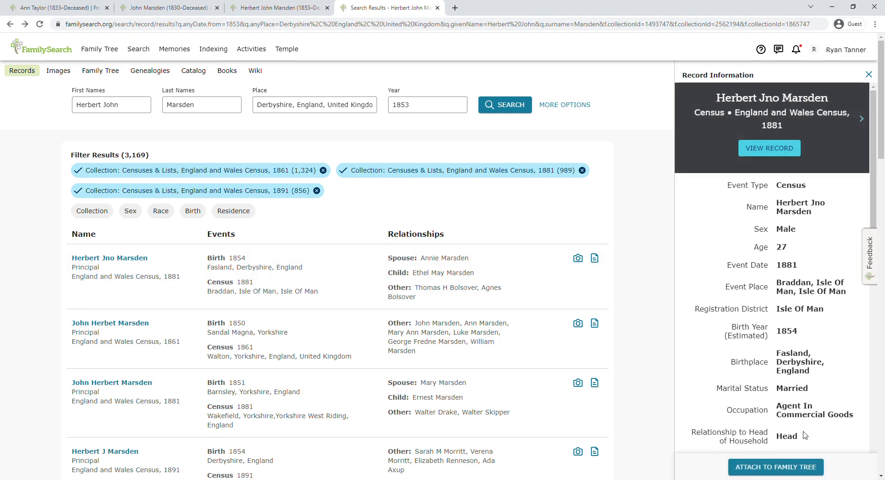
{"action": "left_click", "coordinate": [782, 469]}
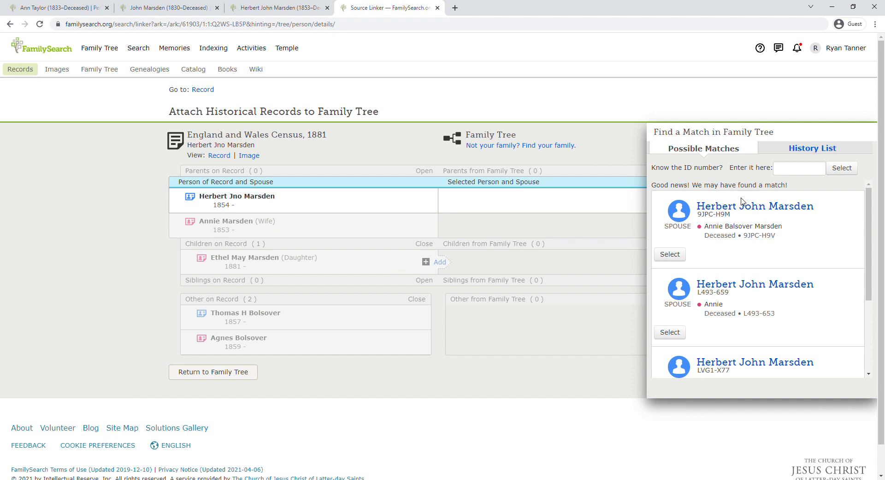
Check the possible tree matches for the census household head against the son's person page
{"action": "left_click", "coordinate": [295, 7]}
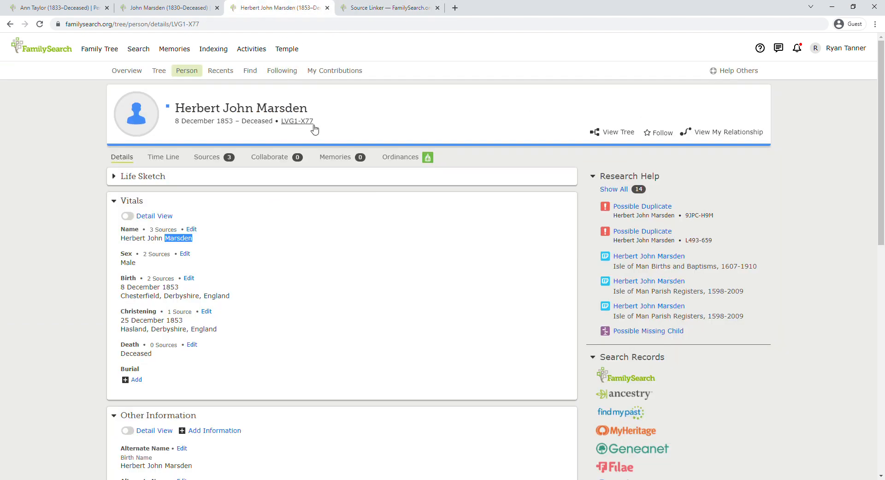
{"action": "left_click", "coordinate": [397, 7]}
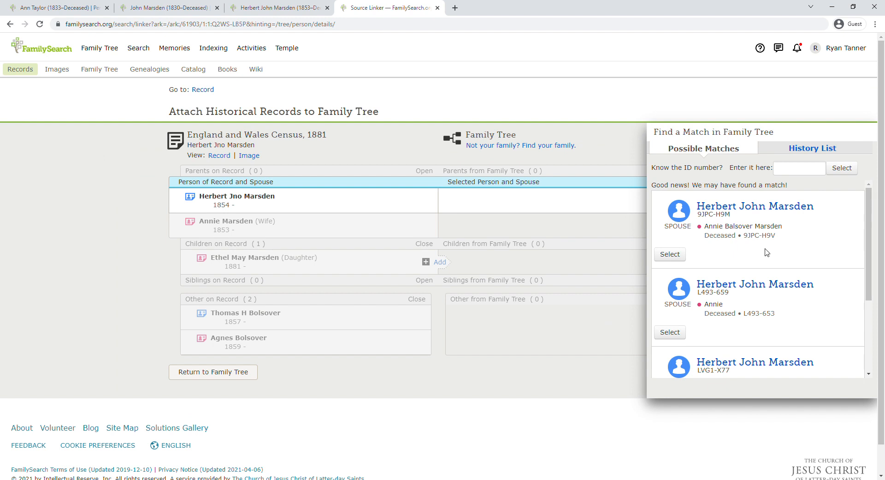
{"action": "scroll", "coordinate": [766, 253], "scroll_direction": "down", "scroll_amount": 3}
{"action": "scroll", "coordinate": [775, 276], "scroll_direction": "down", "scroll_amount": 2}
{"action": "scroll", "coordinate": [779, 280], "scroll_direction": "up", "scroll_amount": 3}
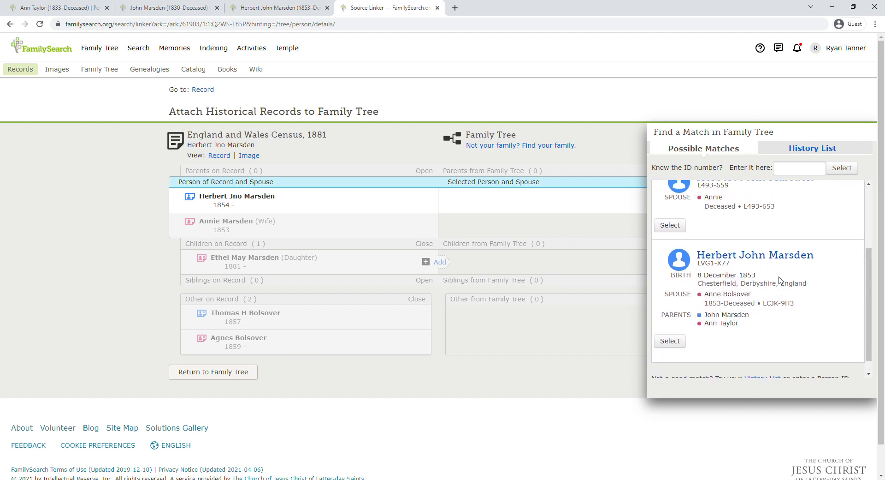
Copy the son's person ID from his person page and use it to select him as the match for the household head
{"action": "left_click", "coordinate": [286, 7]}
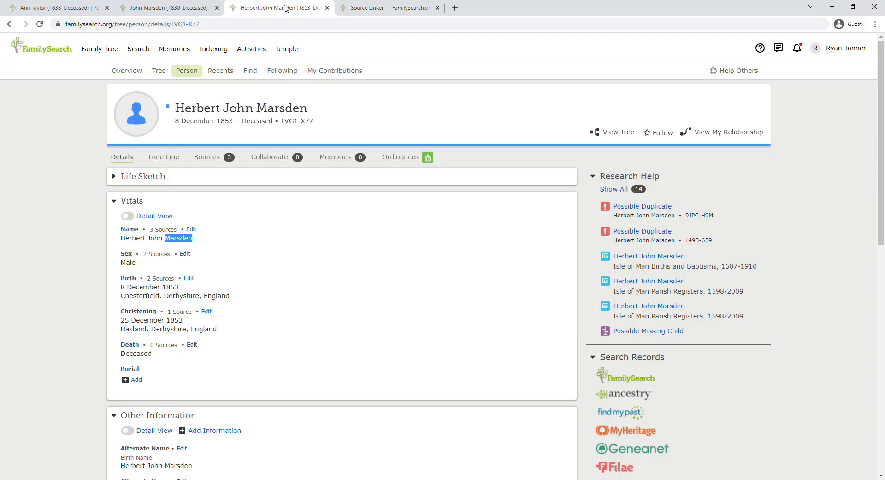
{"action": "left_click", "coordinate": [304, 123]}
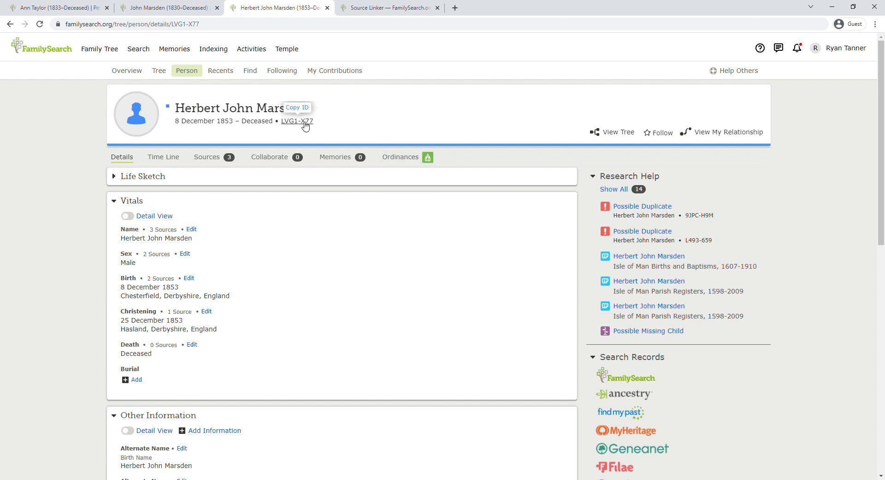
{"action": "left_click", "coordinate": [300, 107]}
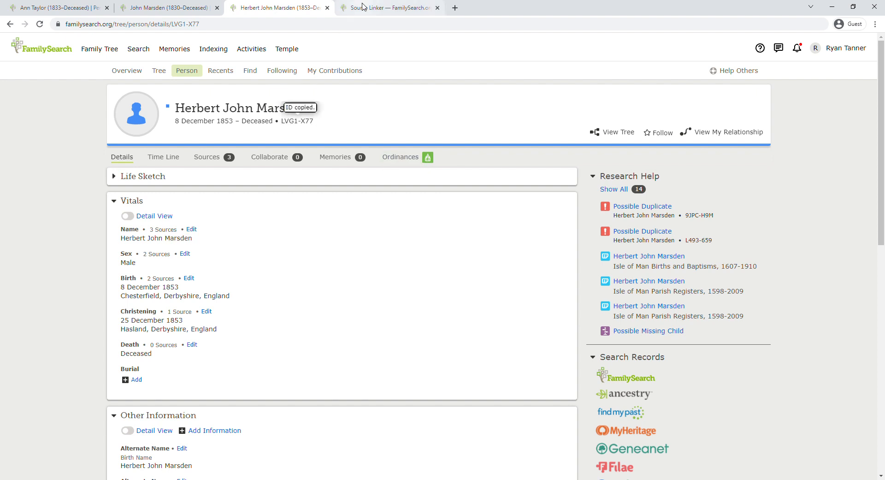
{"action": "left_click", "coordinate": [389, 8]}
{"action": "left_click", "coordinate": [802, 169]}
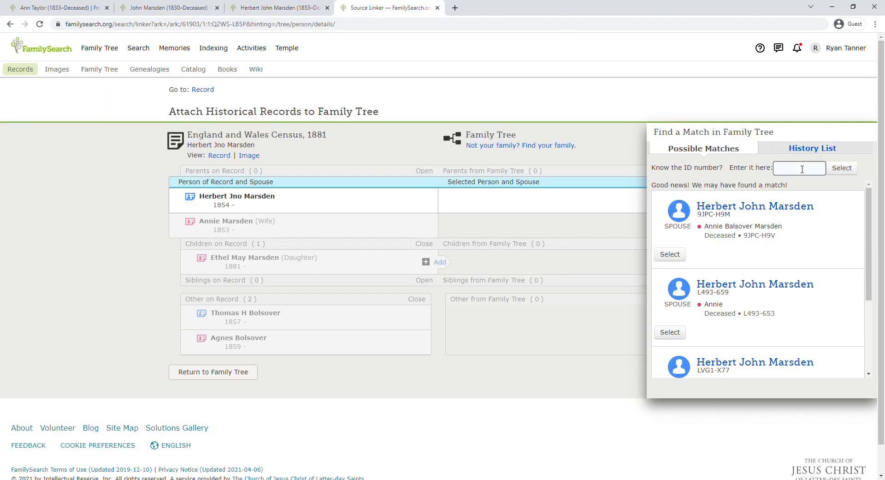
{"action": "type", "text": "LVG1-X77"}
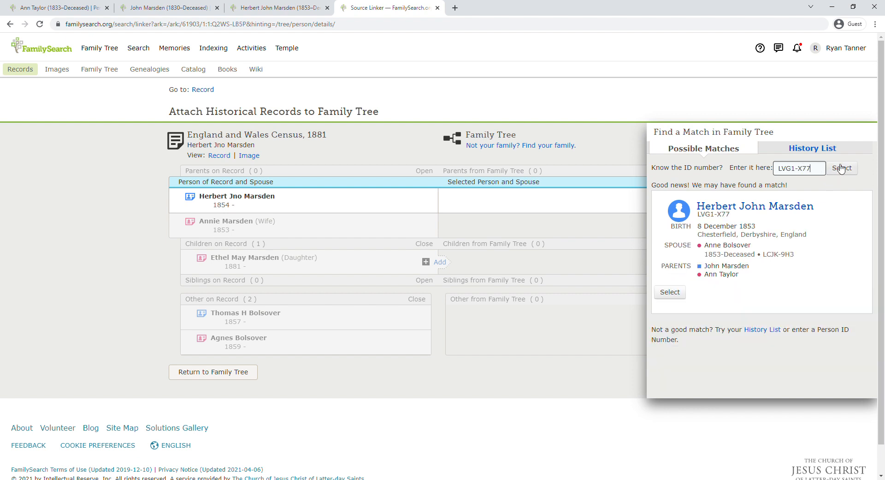
{"action": "left_click", "coordinate": [670, 292]}
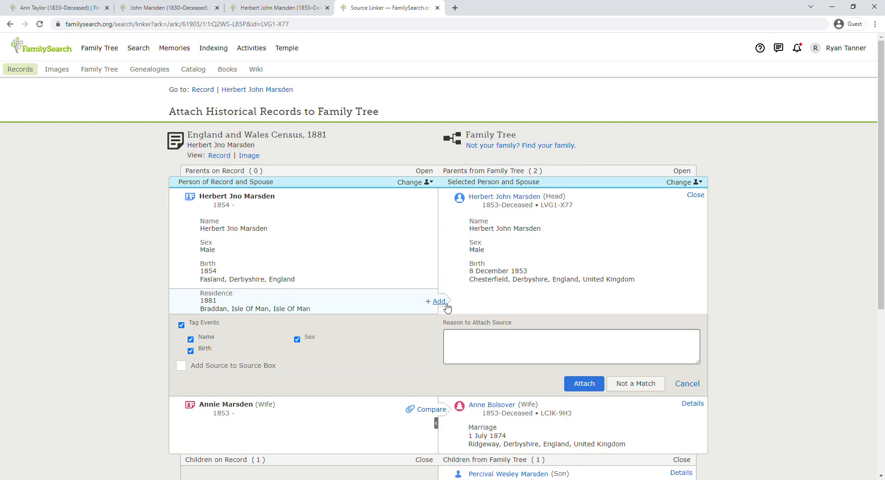
Add the 1881 residence with the standardized place Braddan, Isle of Man, and attach the census record to the household head
{"action": "left_click", "coordinate": [439, 302]}
{"action": "scroll", "coordinate": [551, 339], "scroll_direction": "down", "scroll_amount": 1}
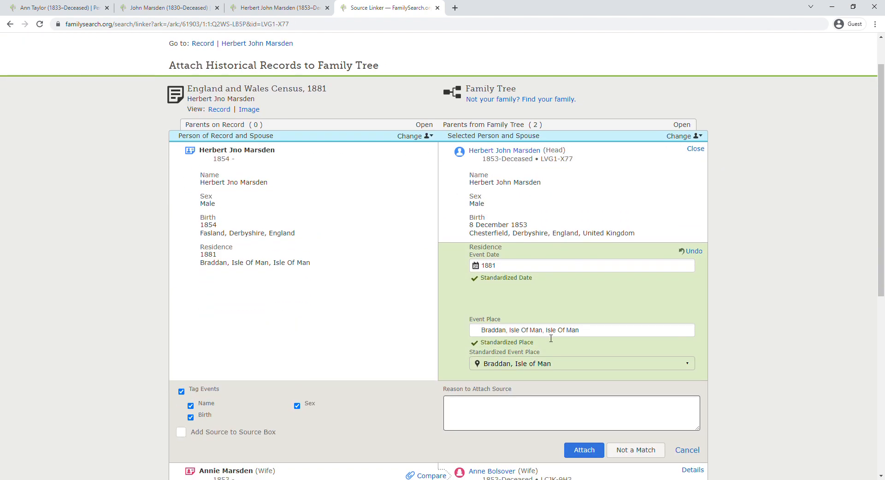
{"action": "left_click", "coordinate": [597, 335]}
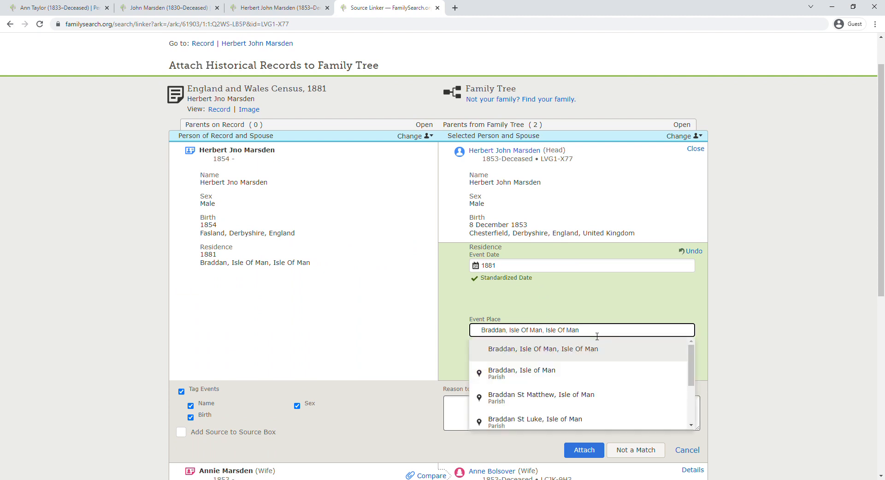
{"action": "left_click", "coordinate": [559, 372]}
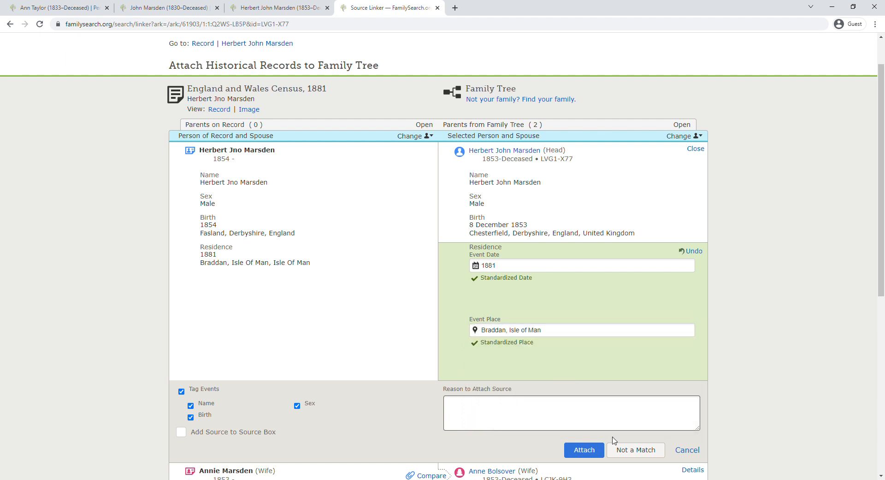
{"action": "left_click", "coordinate": [595, 455]}
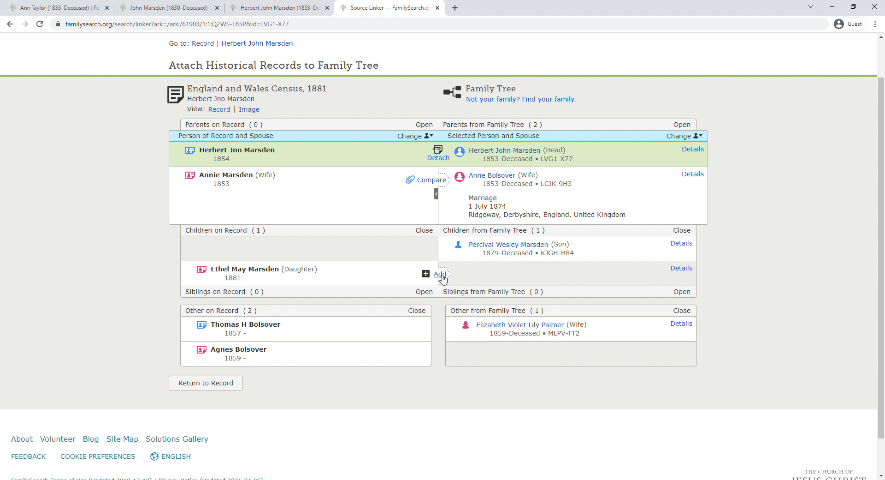
Match the daughter to the suggested existing person, add her 1881 residence in Braddan, Isle of Man, and attach the census record
{"action": "left_click", "coordinate": [441, 273]}
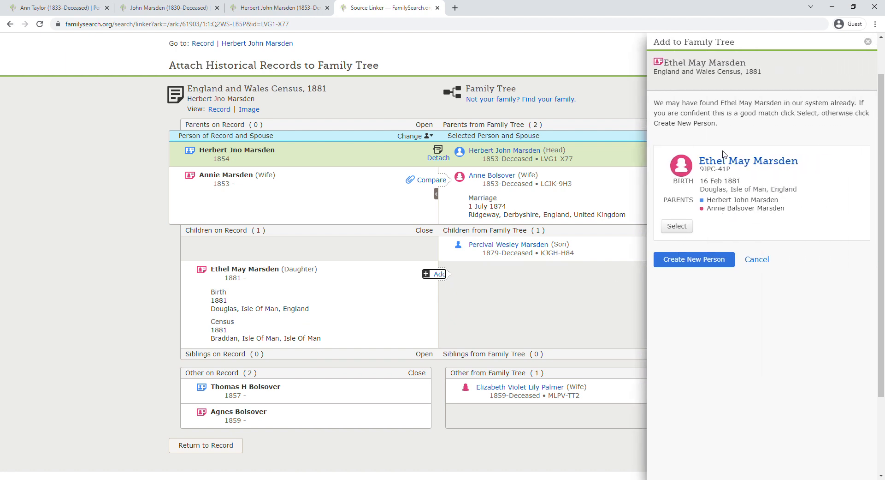
{"action": "left_click", "coordinate": [686, 227]}
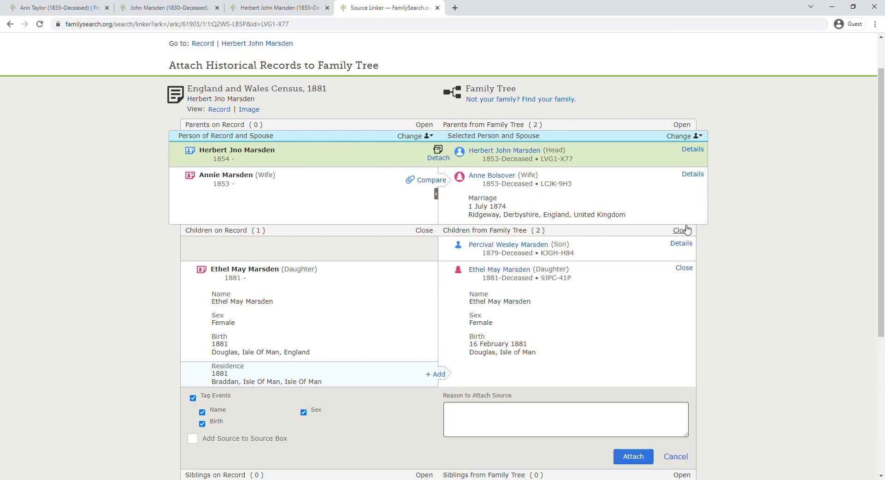
{"action": "left_click", "coordinate": [436, 374]}
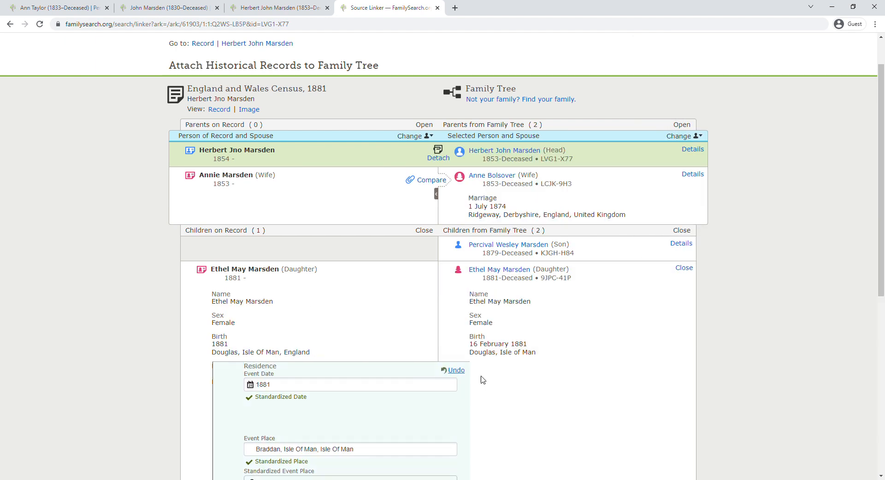
{"action": "scroll", "coordinate": [480, 434], "scroll_direction": "down", "scroll_amount": 4}
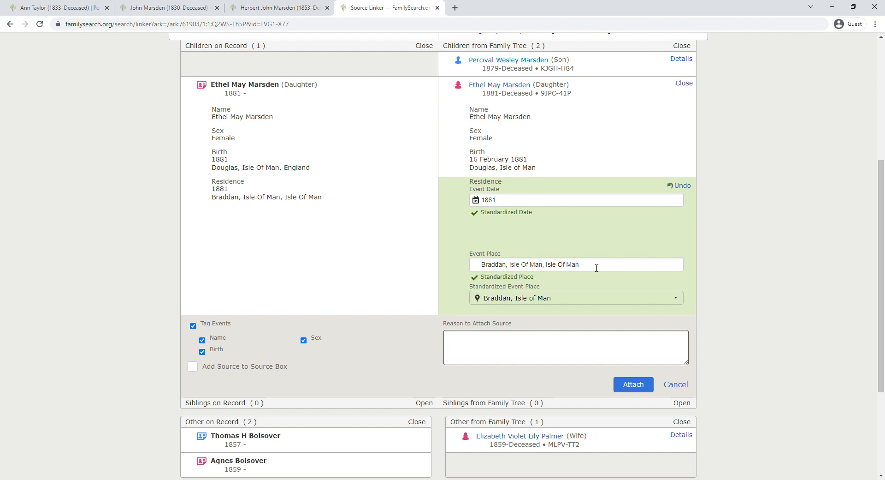
{"action": "left_click", "coordinate": [596, 268]}
{"action": "left_click", "coordinate": [555, 309]}
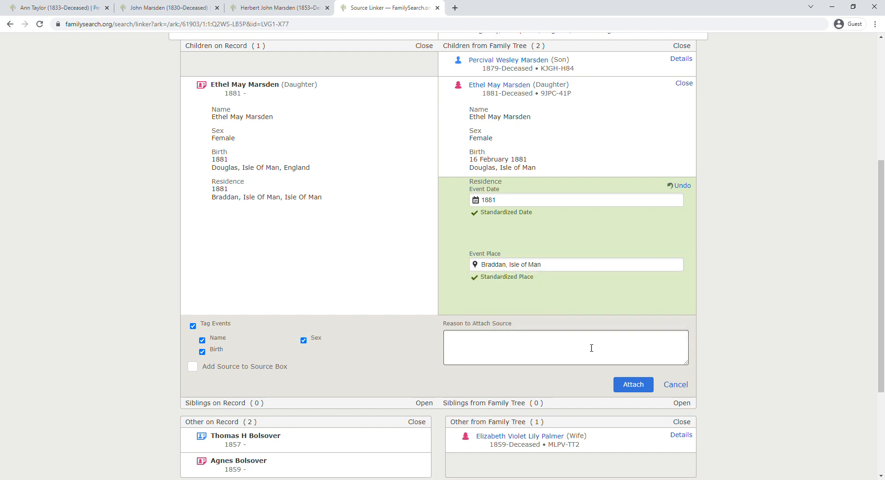
{"action": "left_click", "coordinate": [634, 384]}
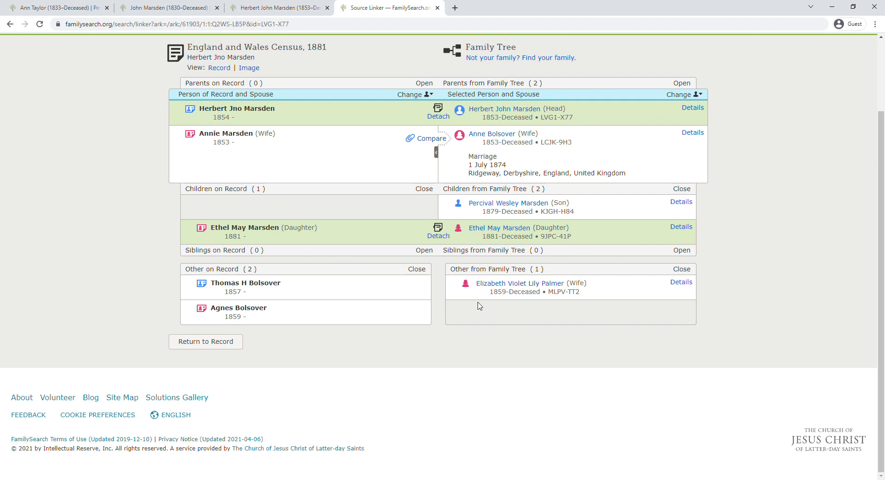
Add the wife's 1881 residence with the standardized place Braddan, Isle of Man, and attach the 1881 census record to her
{"action": "scroll", "coordinate": [461, 355], "scroll_direction": "up", "scroll_amount": 1}
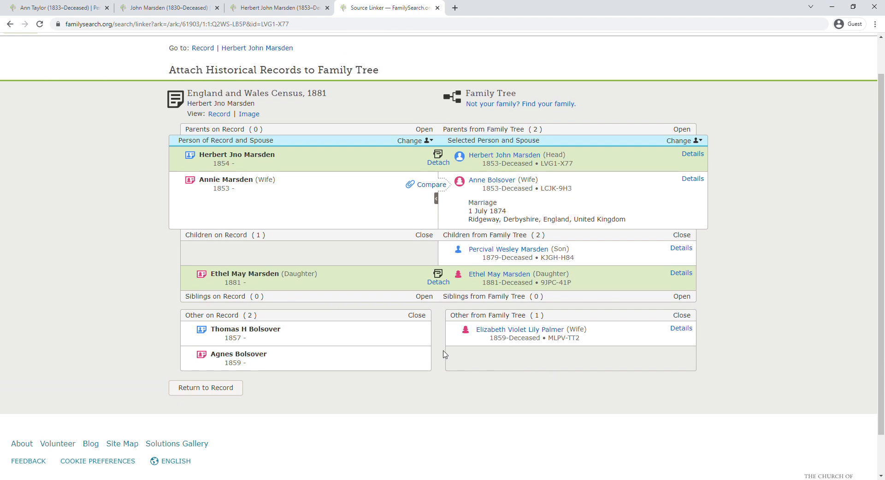
{"action": "left_click", "coordinate": [441, 186]}
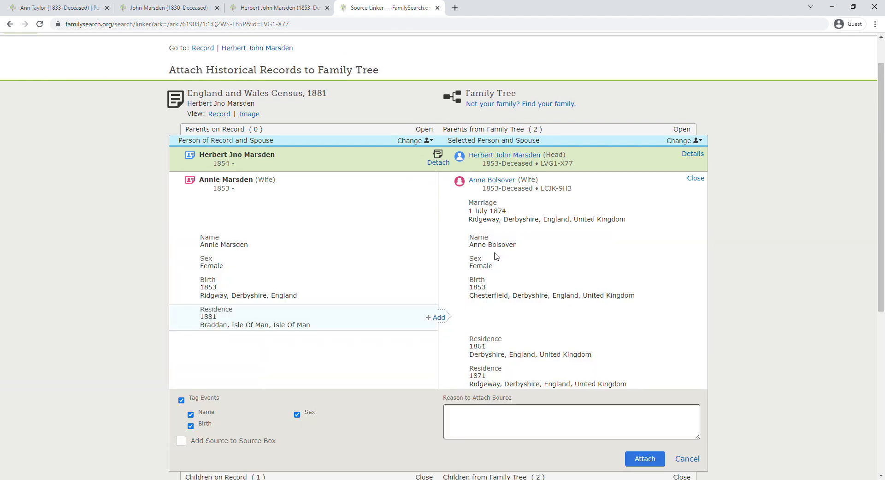
{"action": "left_click", "coordinate": [439, 323]}
{"action": "scroll", "coordinate": [571, 353], "scroll_direction": "down", "scroll_amount": 4}
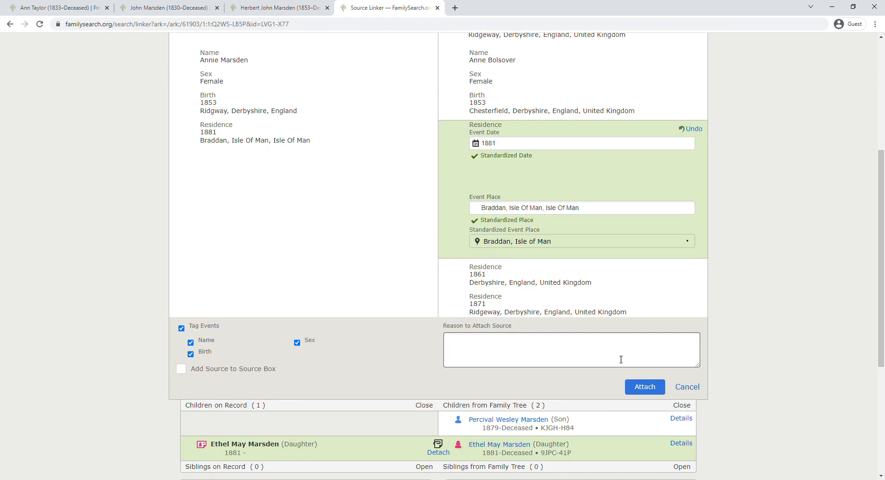
{"action": "left_click", "coordinate": [599, 207]}
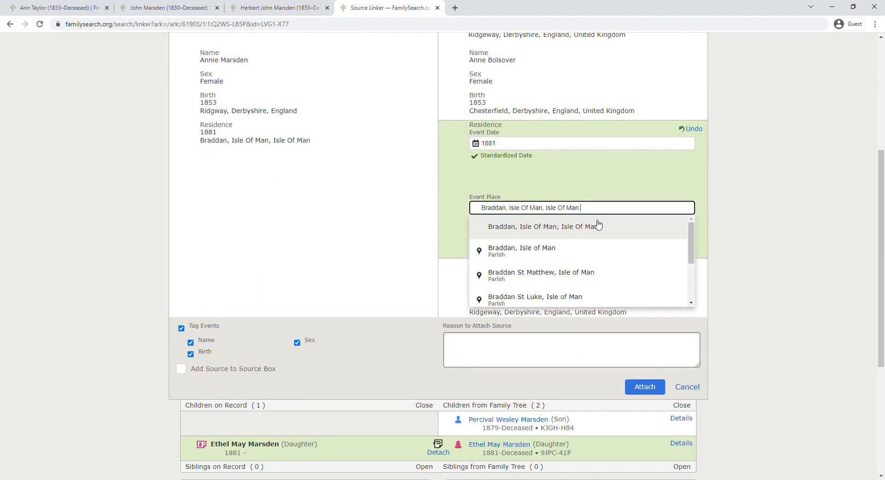
{"action": "left_click", "coordinate": [546, 253]}
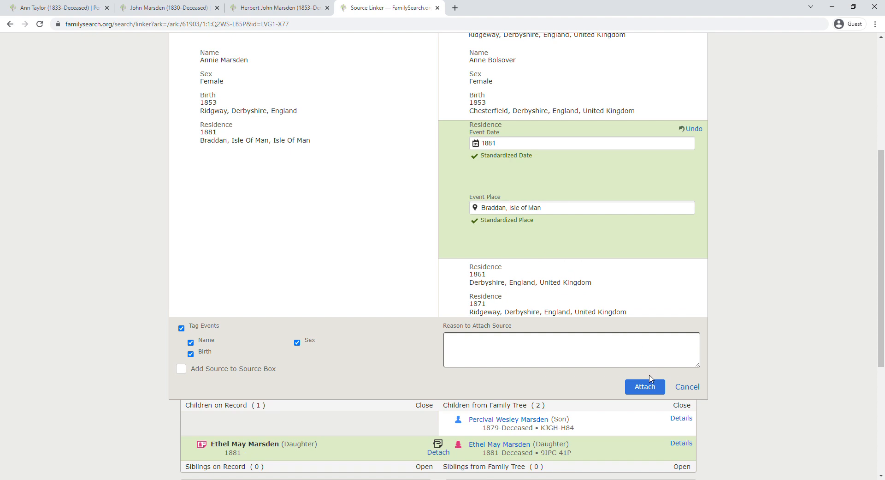
{"action": "left_click", "coordinate": [646, 389]}
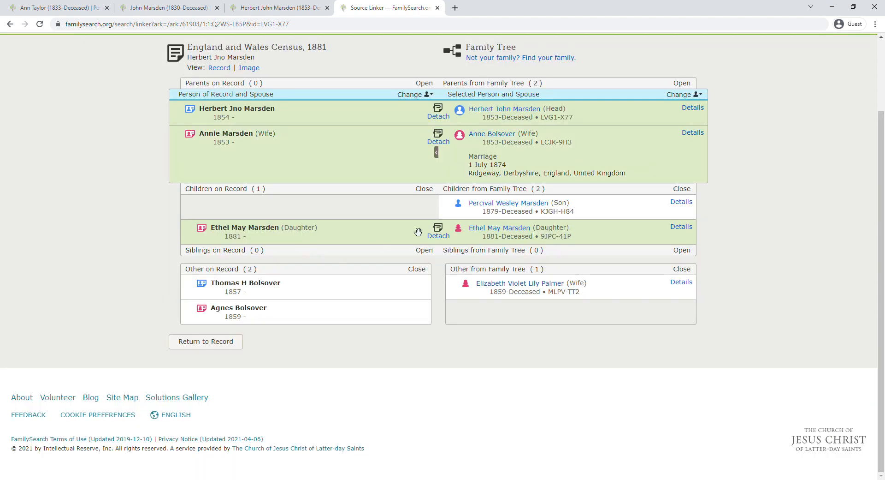
Make the wife the record's focus person and match the remaining man on the record to her second listed brother in the tree
{"action": "left_click", "coordinate": [411, 94]}
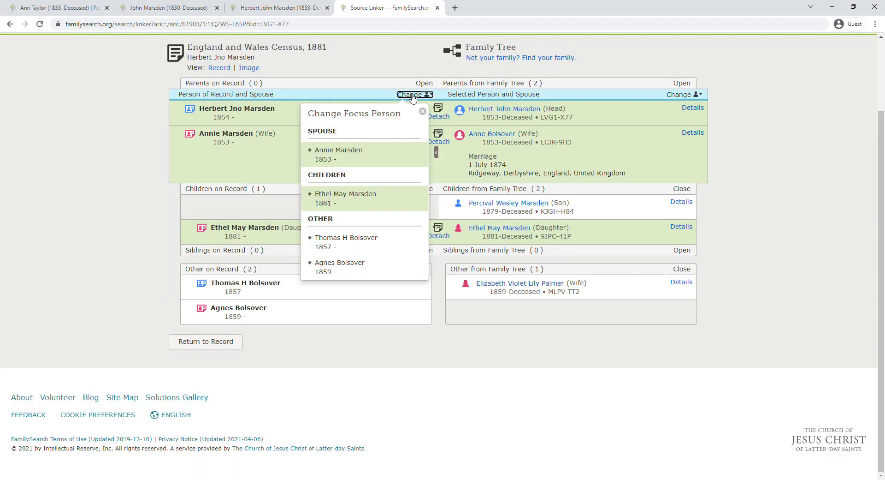
{"action": "left_click", "coordinate": [328, 154]}
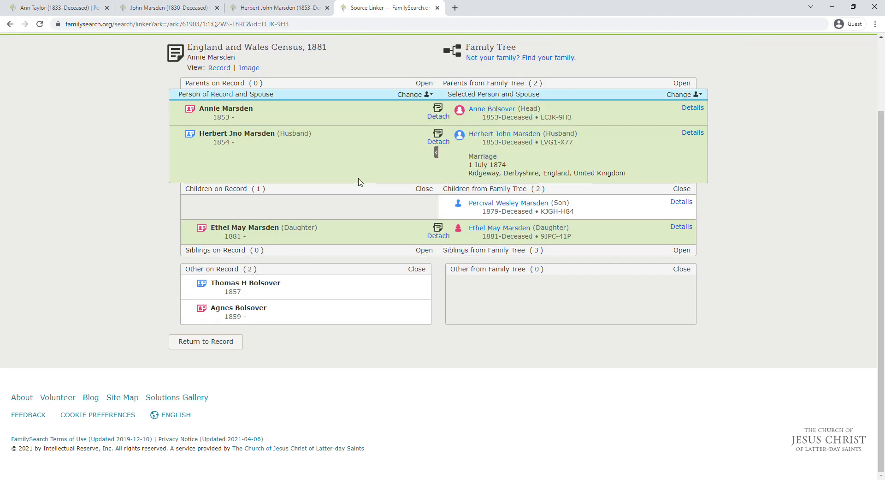
{"action": "left_click", "coordinate": [682, 251]}
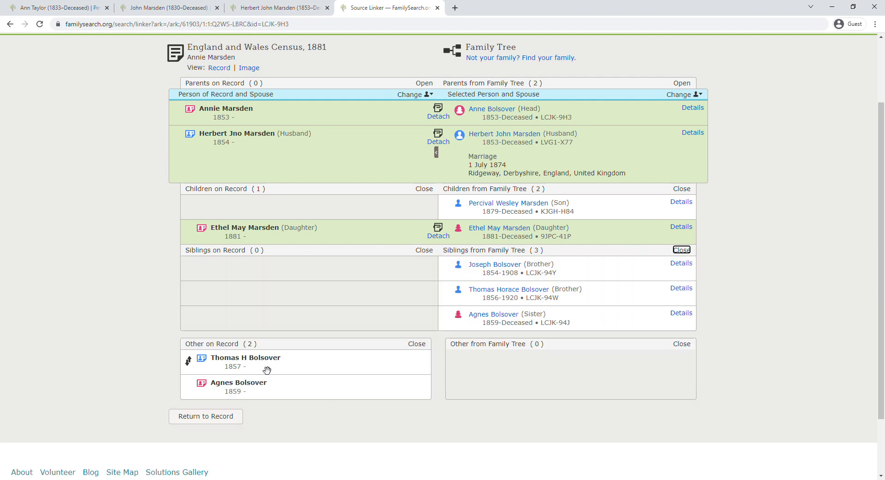
{"action": "left_click_drag", "start_coordinate": [267, 370], "coordinate": [272, 309]}
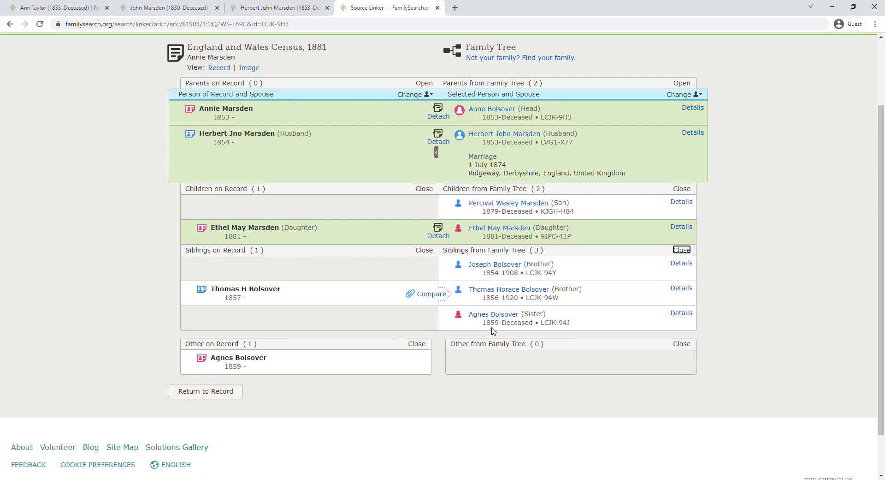
Add the brother's 1881 residence with the standardized place Braddan, Isle of Man, and attach the census record to him
{"action": "left_click", "coordinate": [424, 294]}
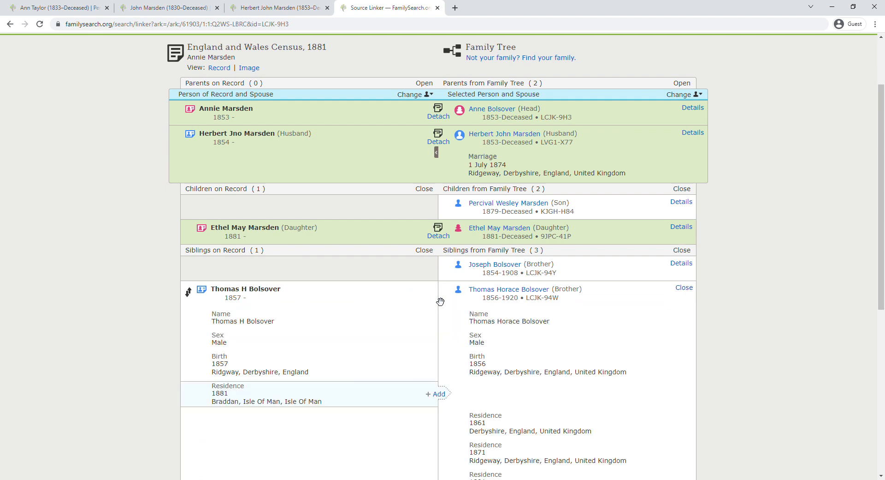
{"action": "left_click", "coordinate": [436, 394]}
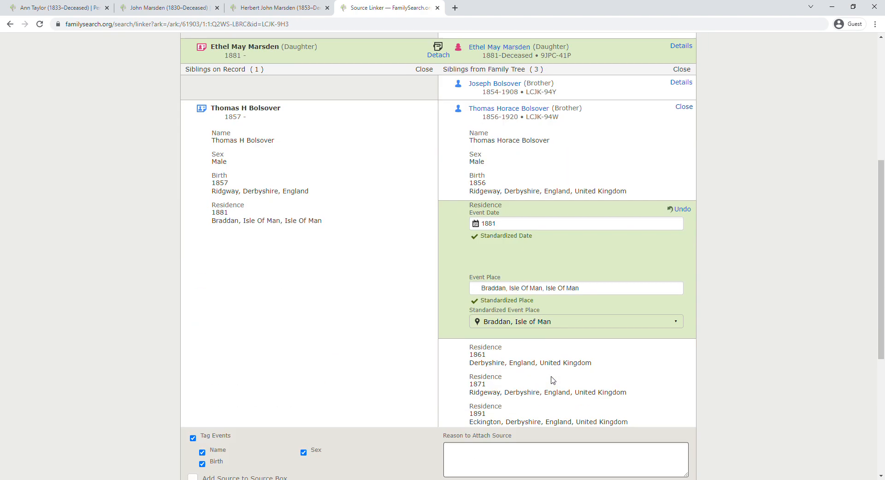
{"action": "left_click", "coordinate": [588, 196]}
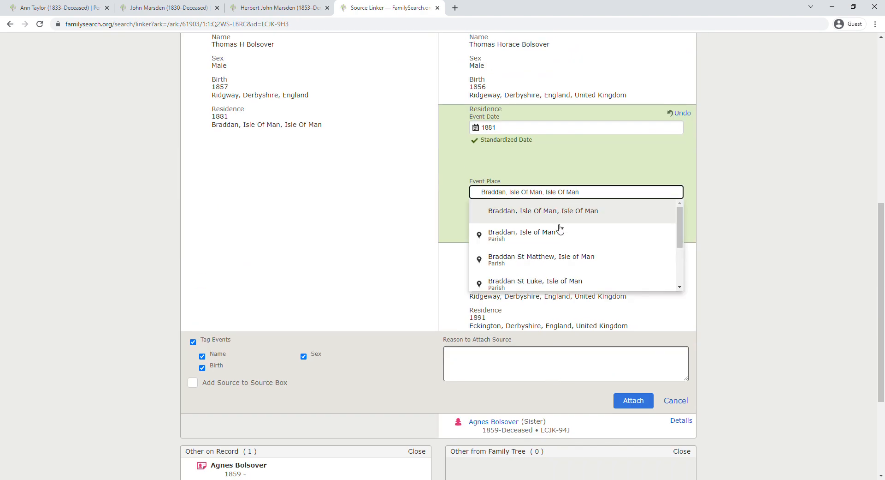
{"action": "left_click", "coordinate": [554, 233]}
{"action": "left_click", "coordinate": [634, 400]}
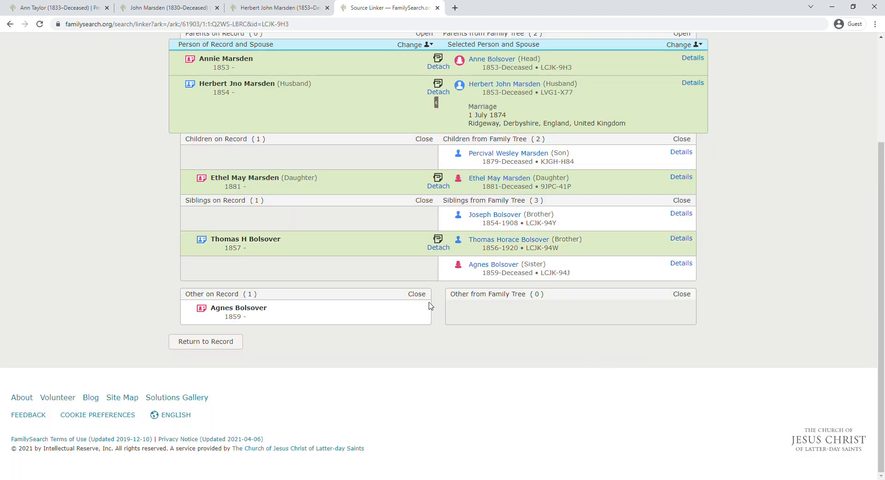
Match the remaining woman to the wife's sister, add her 1881 residence in Braddan, Isle of Man, and attach the census record
{"action": "left_click_drag", "start_coordinate": [286, 321], "coordinate": [291, 283]}
{"action": "left_click", "coordinate": [437, 294]}
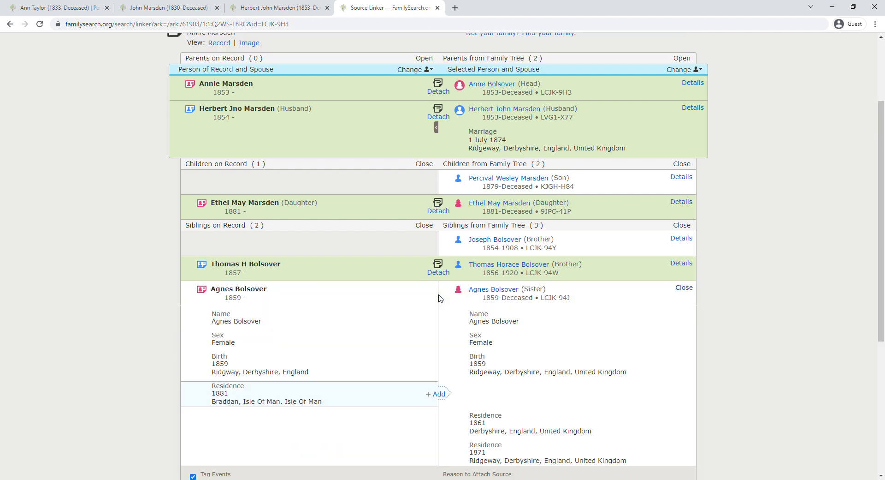
{"action": "left_click", "coordinate": [439, 395]}
{"action": "scroll", "coordinate": [636, 369], "scroll_direction": "down", "scroll_amount": 3}
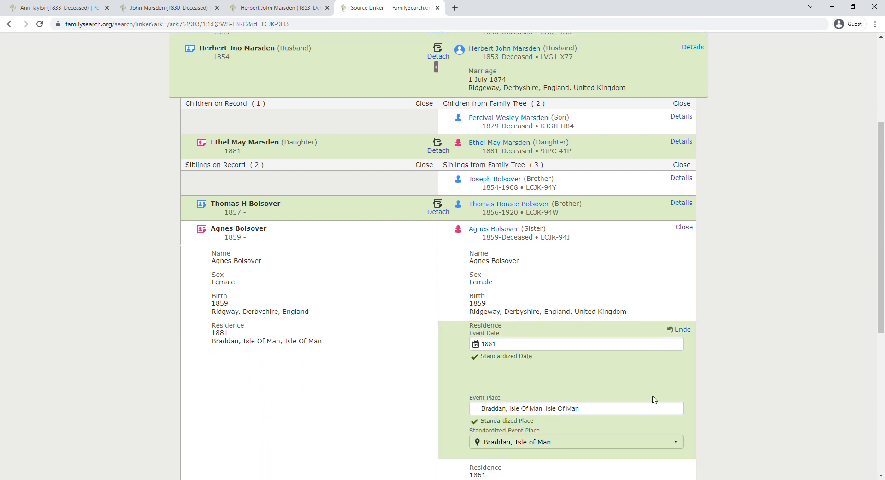
{"action": "left_click", "coordinate": [604, 338]}
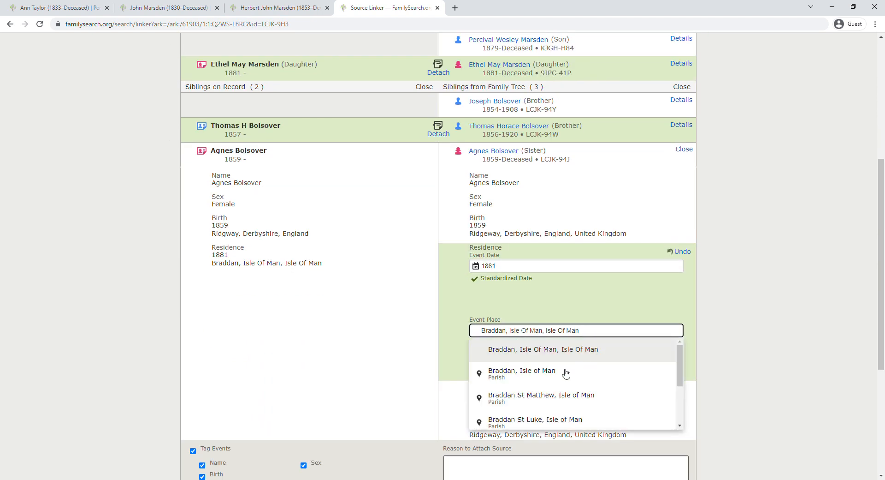
{"action": "left_click", "coordinate": [565, 371]}
{"action": "scroll", "coordinate": [593, 379], "scroll_direction": "down", "scroll_amount": 3}
{"action": "left_click", "coordinate": [632, 371]}
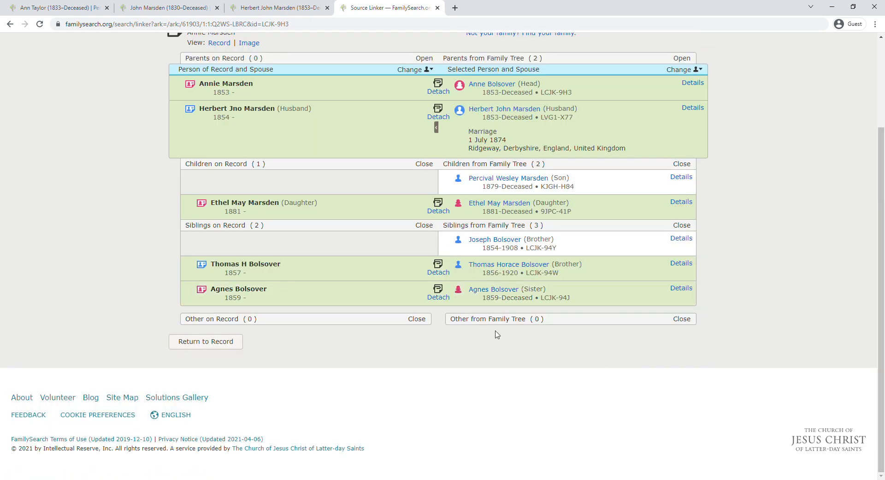
Return to the filtered census search results and look through the remaining candidates for the son
{"action": "scroll", "coordinate": [498, 334], "scroll_direction": "up", "scroll_amount": 1}
{"action": "scroll", "coordinate": [429, 257], "scroll_direction": "up", "scroll_amount": 2}
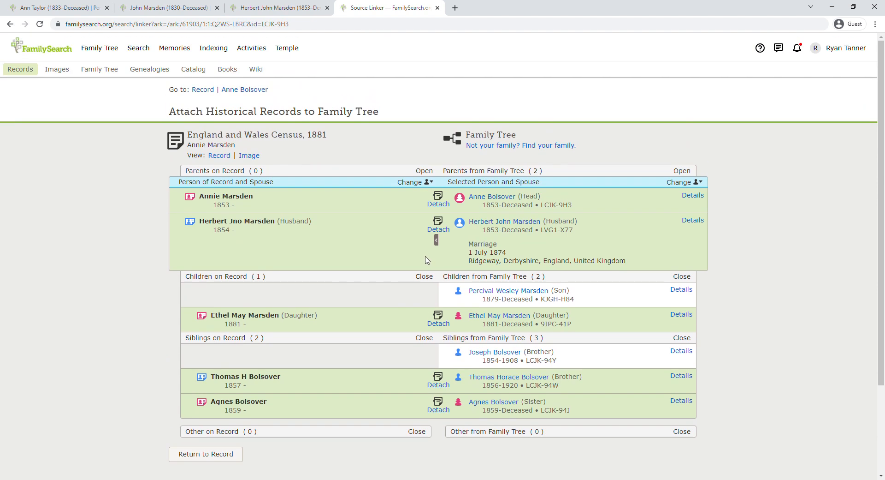
{"action": "left_click", "coordinate": [8, 24]}
{"action": "left_click", "coordinate": [8, 24]}
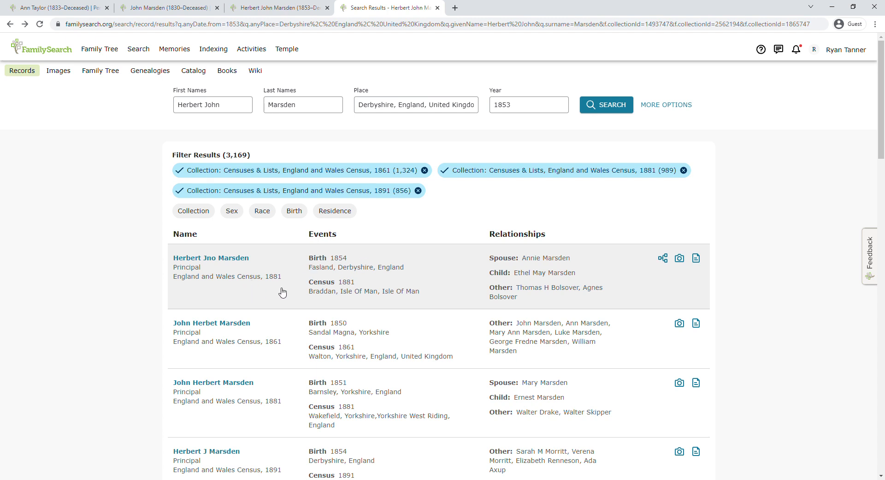
{"action": "scroll", "coordinate": [282, 292], "scroll_direction": "down", "scroll_amount": 1}
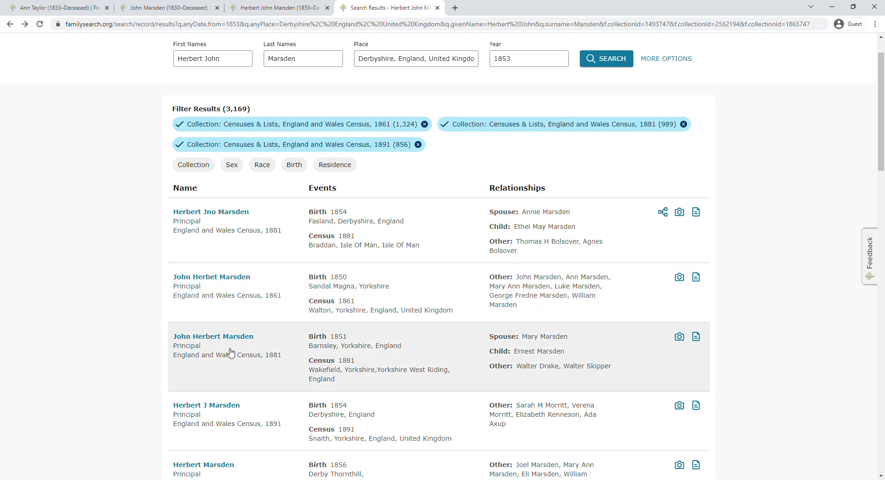
{"action": "scroll", "coordinate": [235, 373], "scroll_direction": "down", "scroll_amount": 1}
{"action": "scroll", "coordinate": [249, 397], "scroll_direction": "down", "scroll_amount": 1}
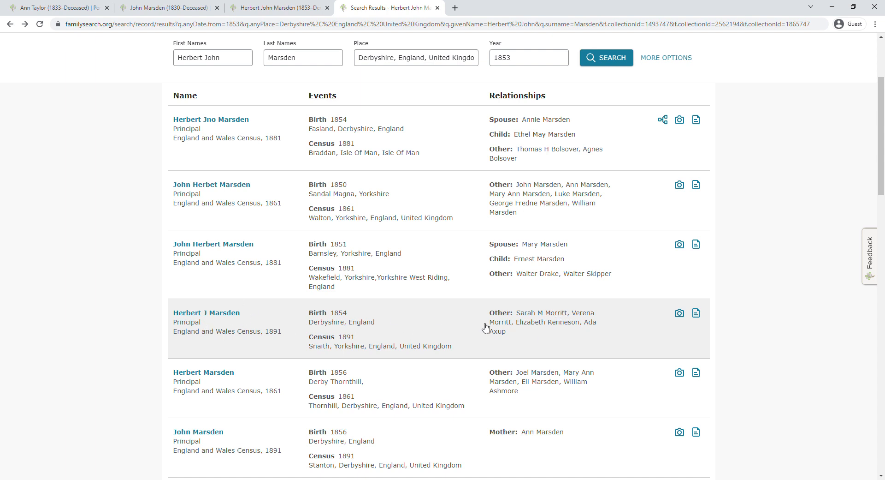
Open the details of the 1891 census result from Snaith, Yorkshire, and examine the person's age, birthplace, marital status, occupation and household relationship
{"action": "left_click", "coordinate": [462, 324]}
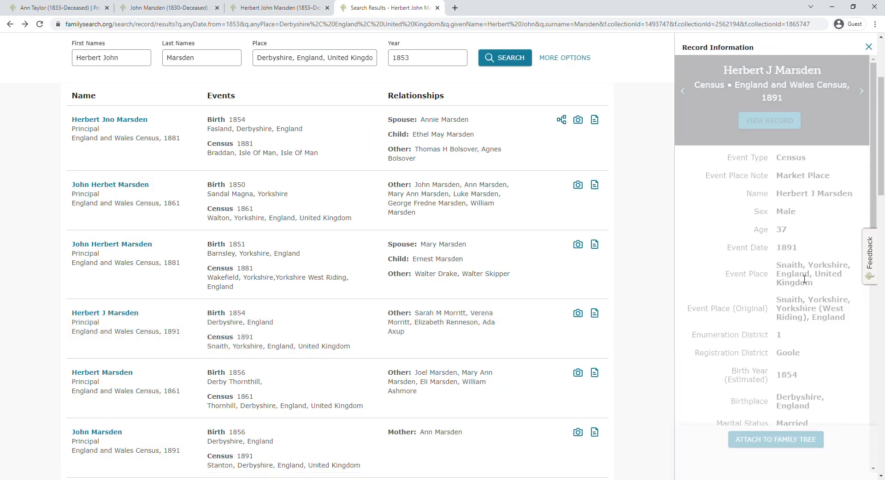
{"action": "scroll", "coordinate": [812, 312], "scroll_direction": "down", "scroll_amount": 5}
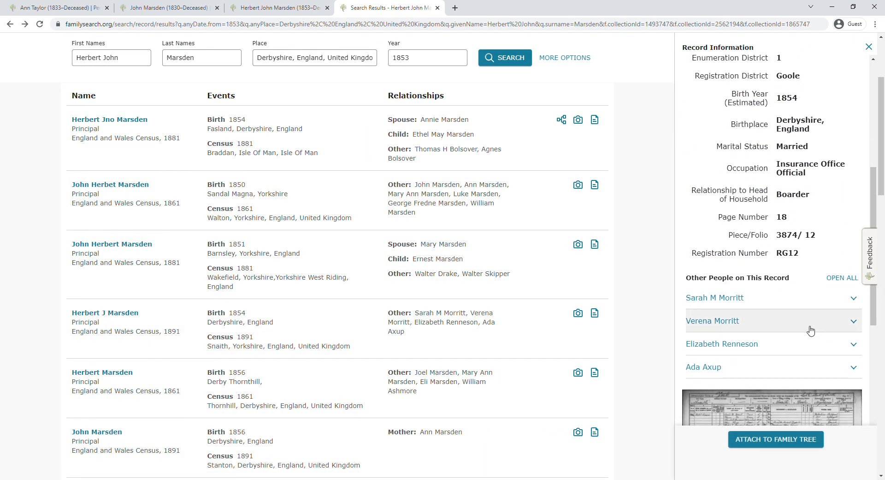
{"action": "scroll", "coordinate": [812, 331], "scroll_direction": "down", "scroll_amount": 4}
{"action": "scroll", "coordinate": [810, 329], "scroll_direction": "up", "scroll_amount": 3}
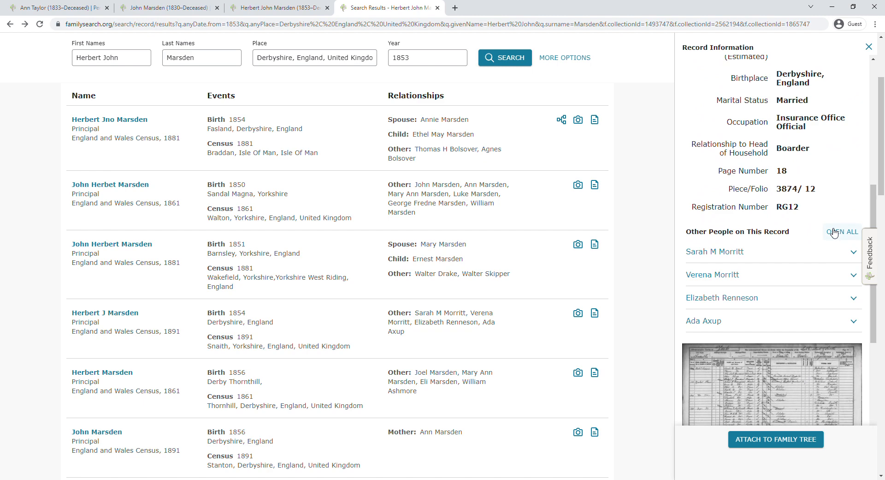
{"action": "left_click", "coordinate": [852, 255]}
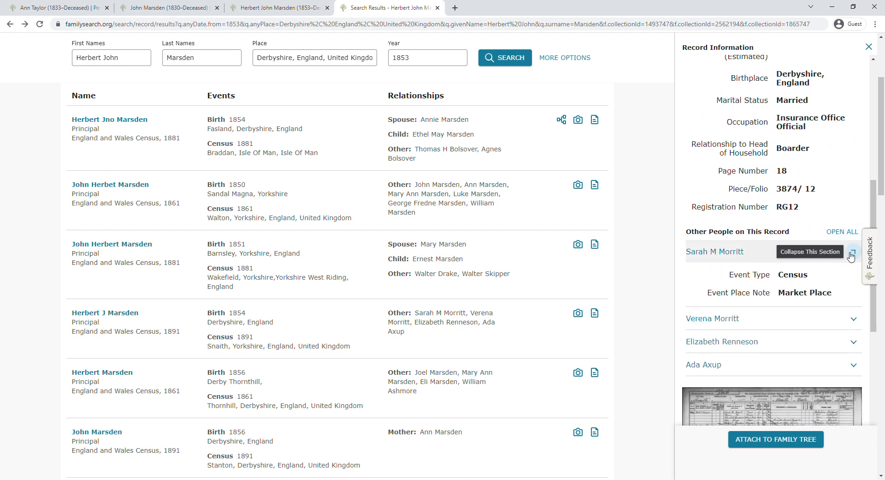
{"action": "scroll", "coordinate": [811, 232], "scroll_direction": "up", "scroll_amount": 4}
{"action": "scroll", "coordinate": [811, 232], "scroll_direction": "up", "scroll_amount": 3}
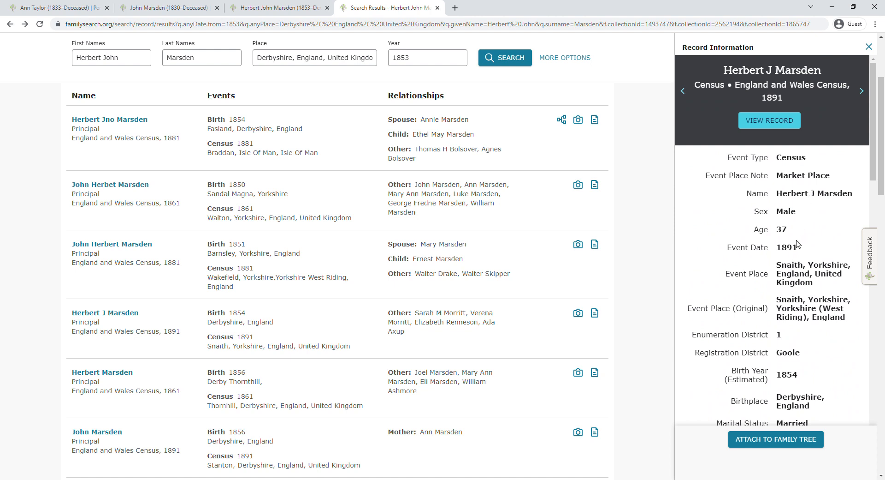
{"action": "scroll", "coordinate": [803, 294], "scroll_direction": "down", "scroll_amount": 1}
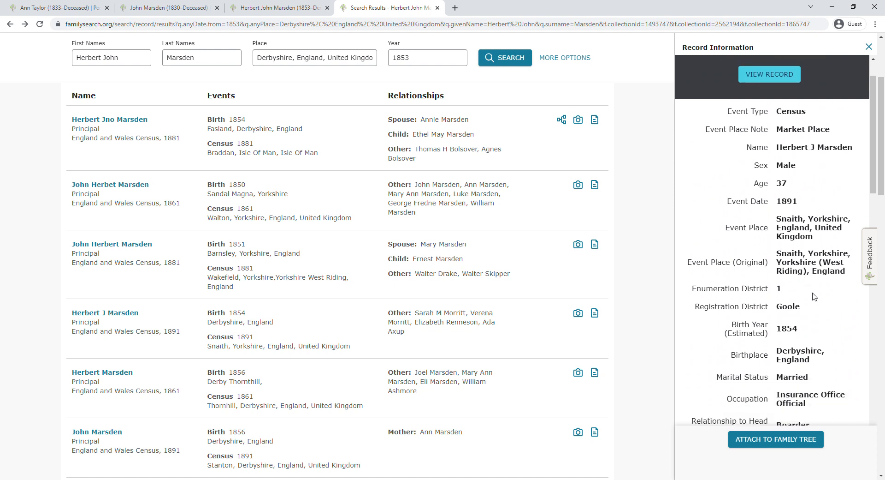
{"action": "scroll", "coordinate": [817, 310], "scroll_direction": "down", "scroll_amount": 3}
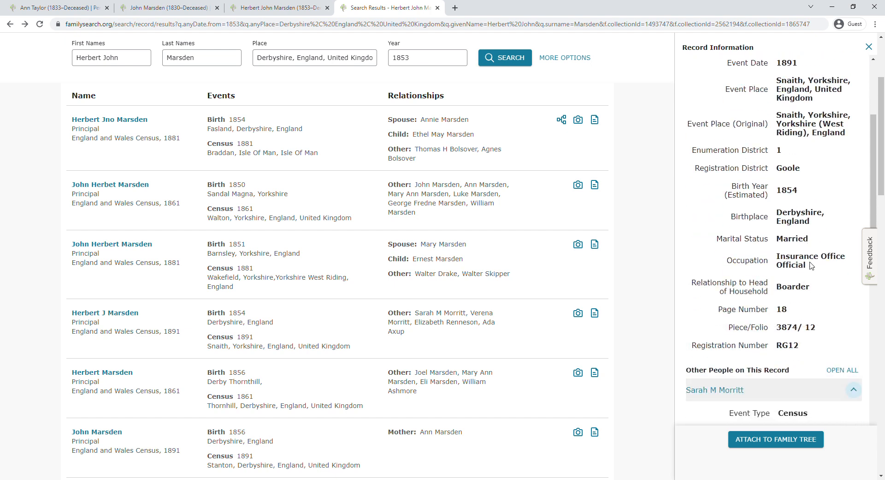
{"action": "scroll", "coordinate": [801, 296], "scroll_direction": "down", "scroll_amount": 4}
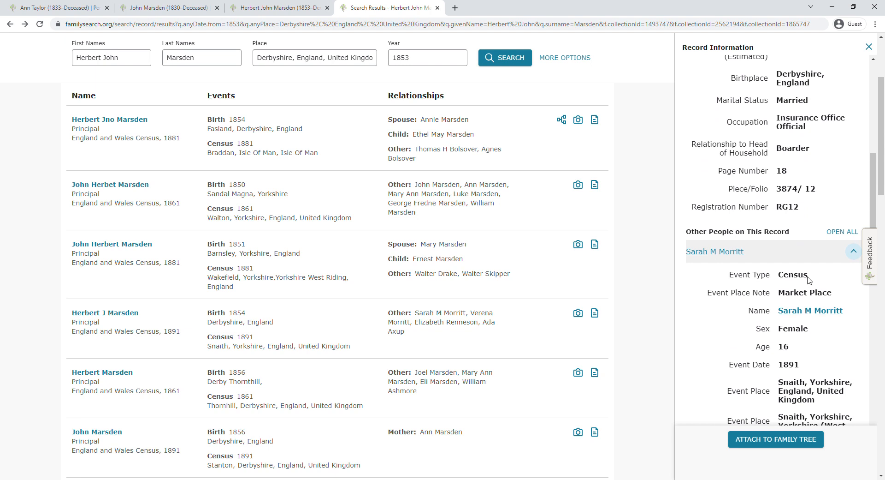
Examine the ages, birthplaces and household relationships of the first two other people on the 1891 census record
{"action": "scroll", "coordinate": [798, 304], "scroll_direction": "down", "scroll_amount": 3}
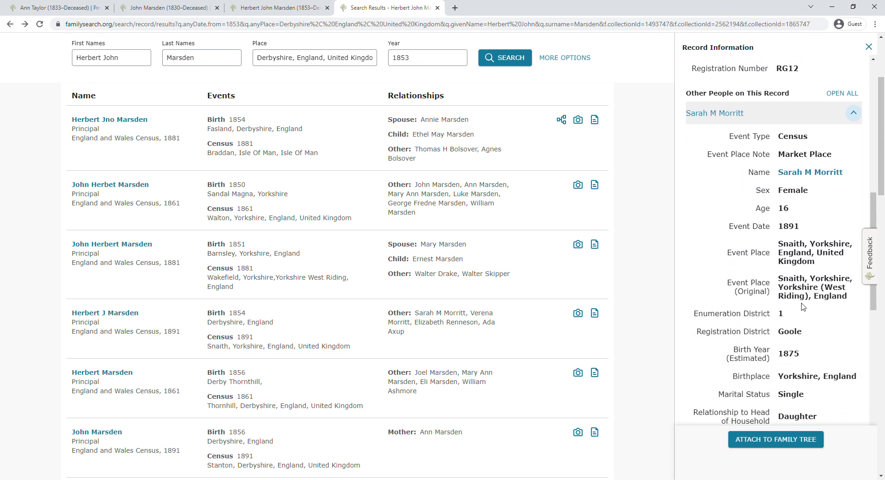
{"action": "scroll", "coordinate": [803, 306], "scroll_direction": "down", "scroll_amount": 1}
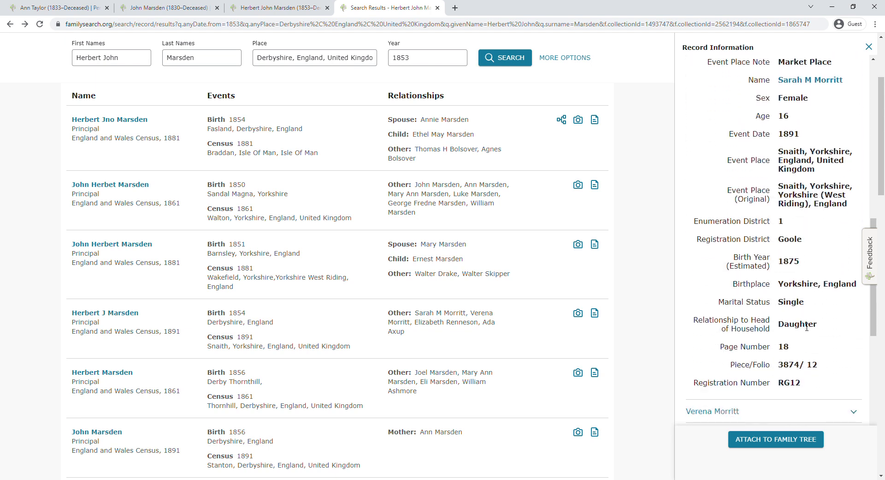
{"action": "scroll", "coordinate": [807, 326], "scroll_direction": "down", "scroll_amount": 3}
{"action": "left_click", "coordinate": [854, 273]}
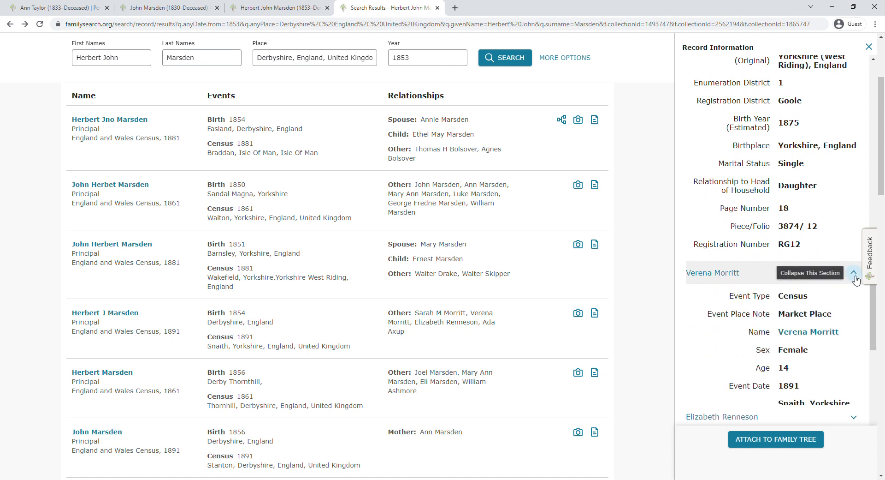
{"action": "scroll", "coordinate": [809, 298], "scroll_direction": "down", "scroll_amount": 4}
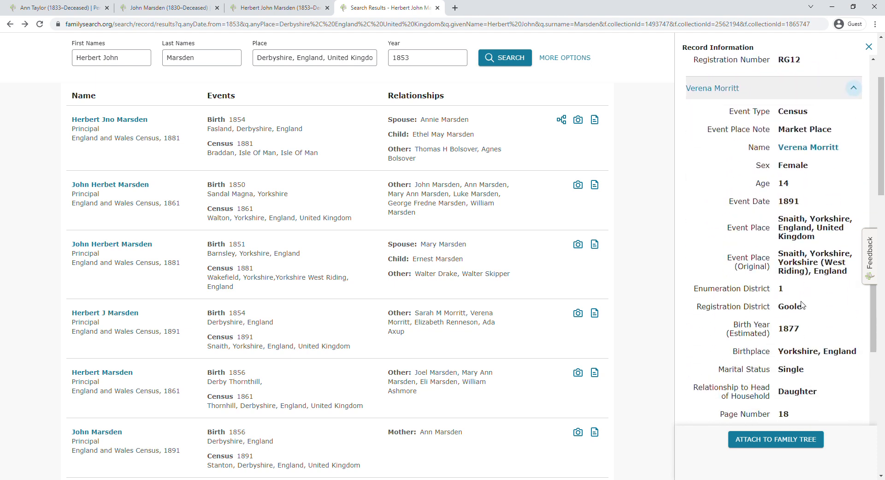
{"action": "scroll", "coordinate": [801, 342], "scroll_direction": "down", "scroll_amount": 6}
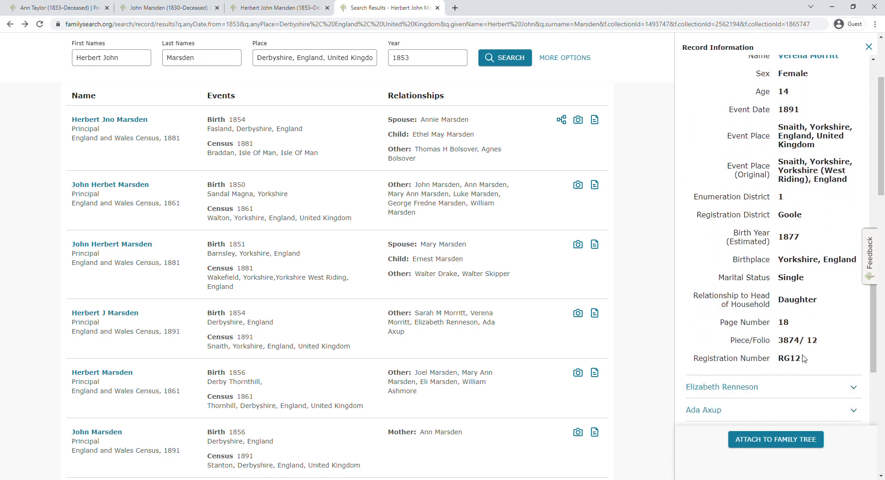
Examine the ages, birthplaces, occupations and household relationships of the last two other people on the 1891 census record
{"action": "left_click", "coordinate": [854, 202]}
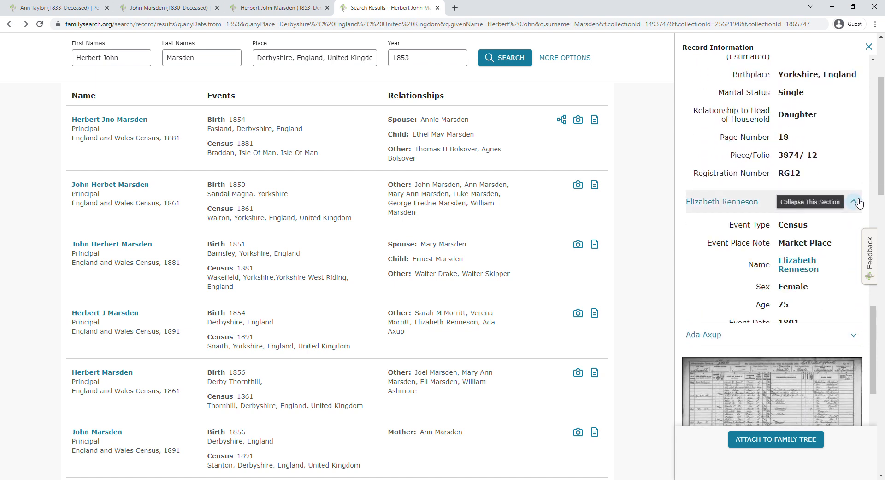
{"action": "scroll", "coordinate": [797, 263], "scroll_direction": "down", "scroll_amount": 1}
{"action": "scroll", "coordinate": [790, 269], "scroll_direction": "down", "scroll_amount": 3}
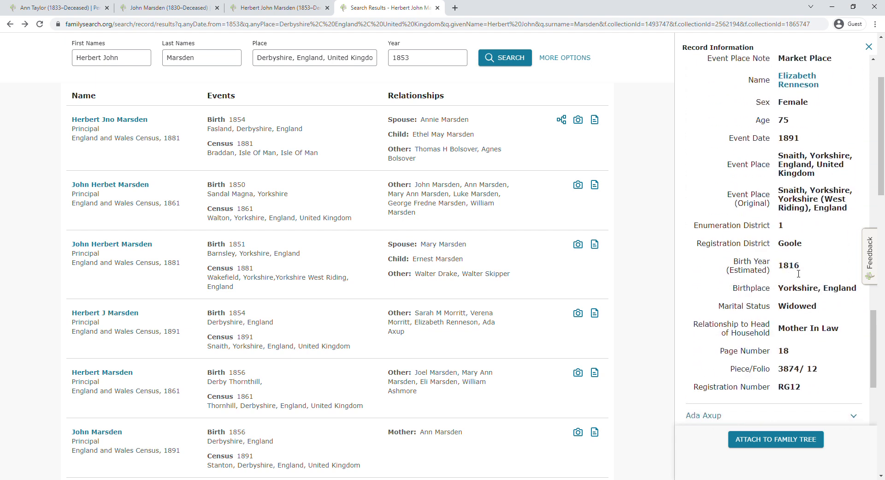
{"action": "scroll", "coordinate": [808, 339], "scroll_direction": "down", "scroll_amount": 3}
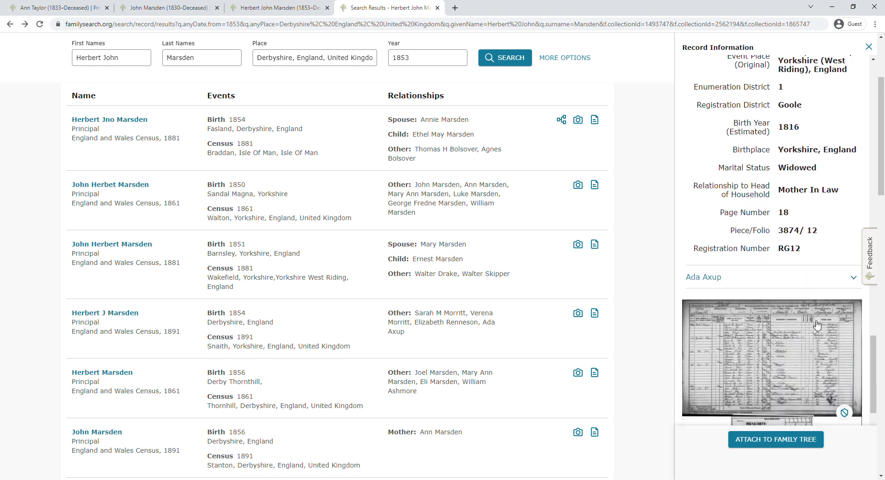
{"action": "left_click", "coordinate": [852, 278]}
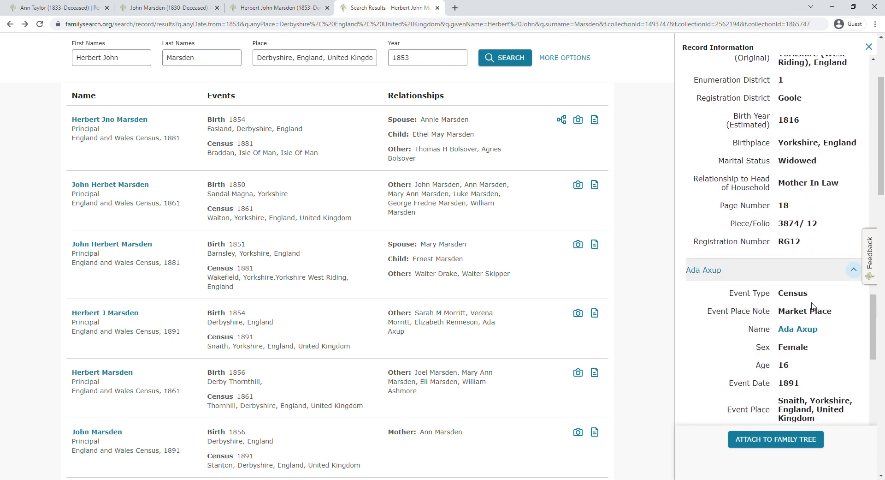
{"action": "scroll", "coordinate": [813, 306], "scroll_direction": "down", "scroll_amount": 2}
{"action": "scroll", "coordinate": [807, 291], "scroll_direction": "down", "scroll_amount": 7}
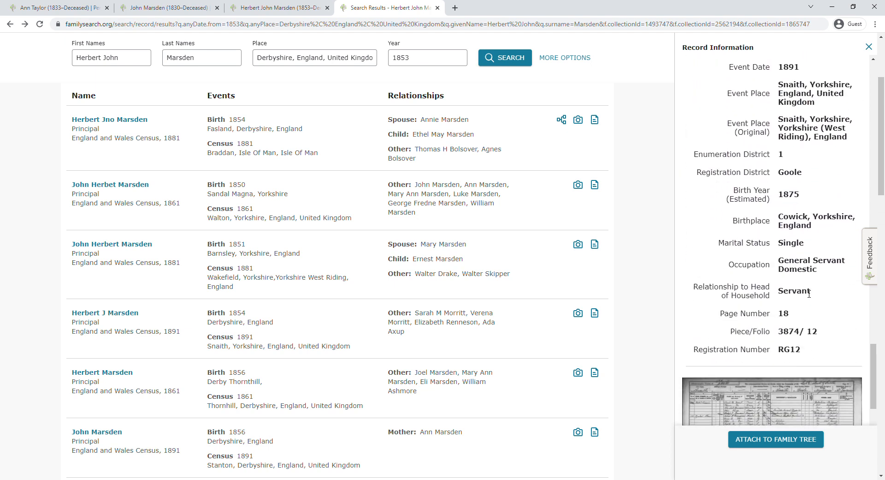
{"action": "scroll", "coordinate": [805, 299], "scroll_direction": "down", "scroll_amount": 2}
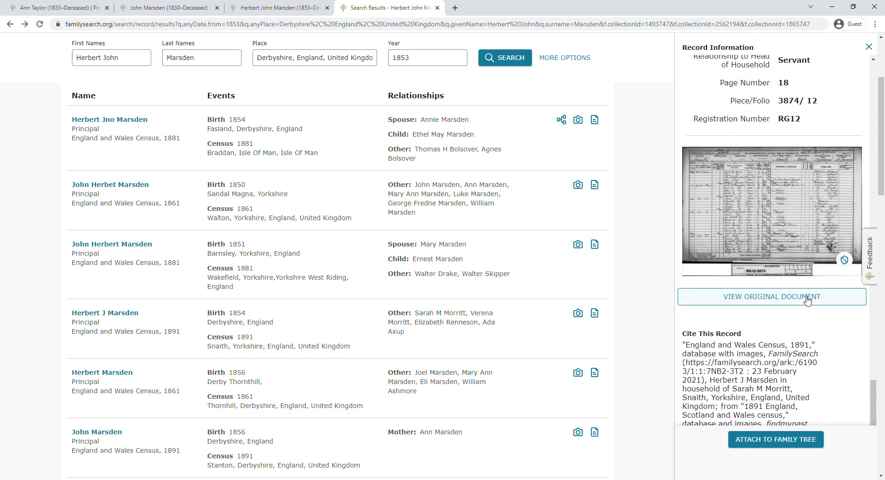
Recheck the principal person's age, birthplace, marital status, occupation and household relationship on the 1891 Snaith census record
{"action": "scroll", "coordinate": [809, 269], "scroll_direction": "up", "scroll_amount": 7}
{"action": "scroll", "coordinate": [809, 269], "scroll_direction": "up", "scroll_amount": 20}
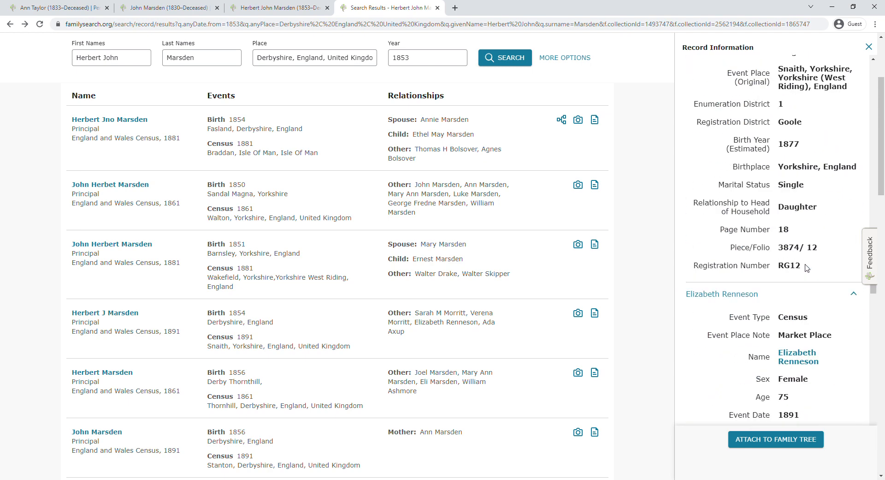
{"action": "scroll", "coordinate": [807, 268], "scroll_direction": "up", "scroll_amount": 10}
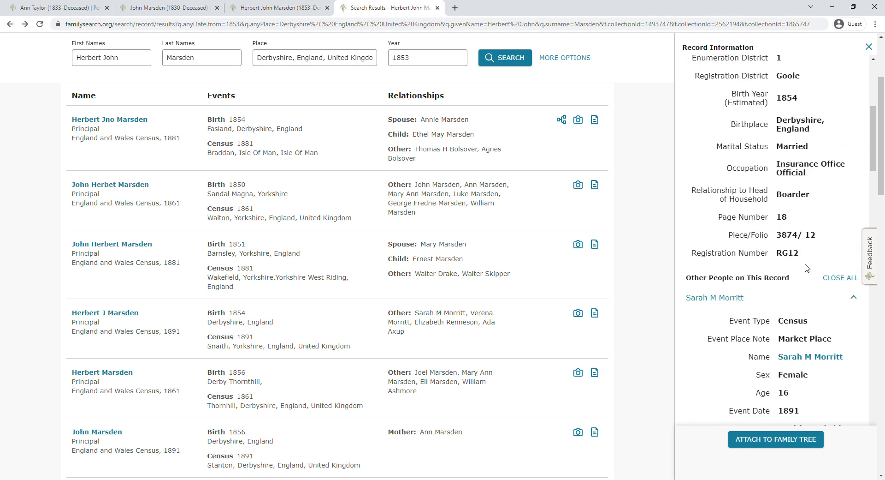
{"action": "scroll", "coordinate": [807, 268], "scroll_direction": "up", "scroll_amount": 3}
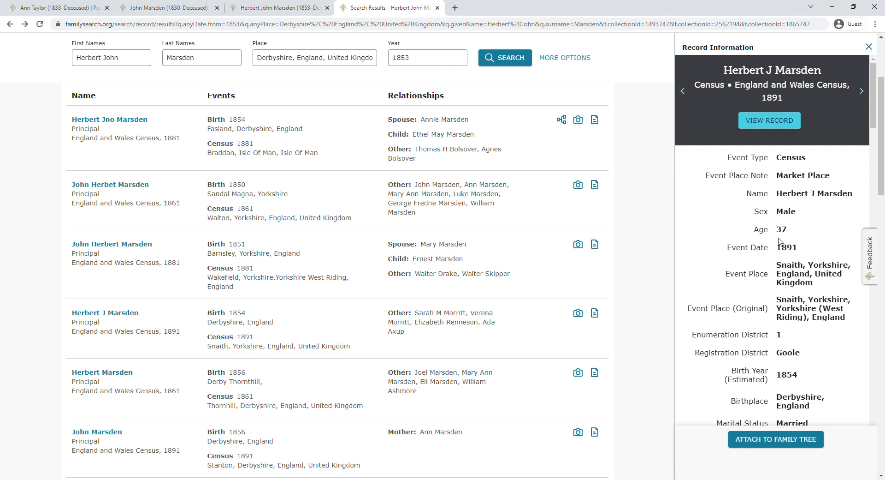
{"action": "scroll", "coordinate": [795, 249], "scroll_direction": "down", "scroll_amount": 3}
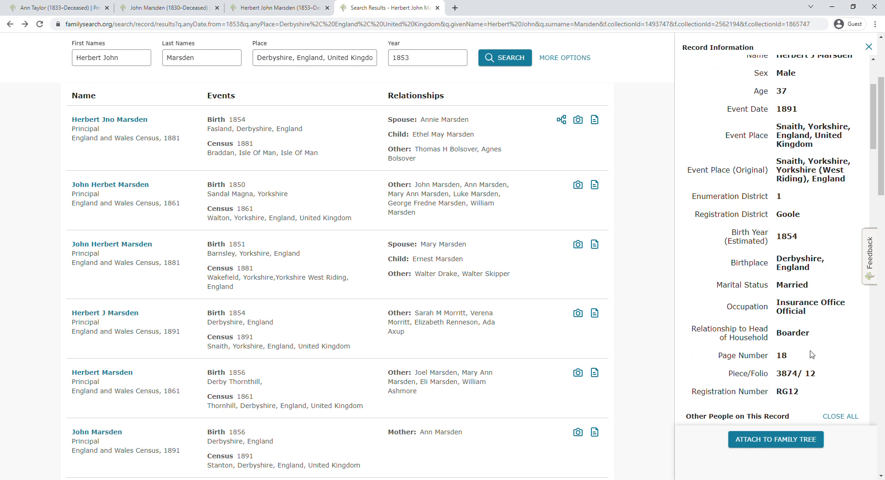
{"action": "scroll", "coordinate": [810, 354], "scroll_direction": "up", "scroll_amount": 3}
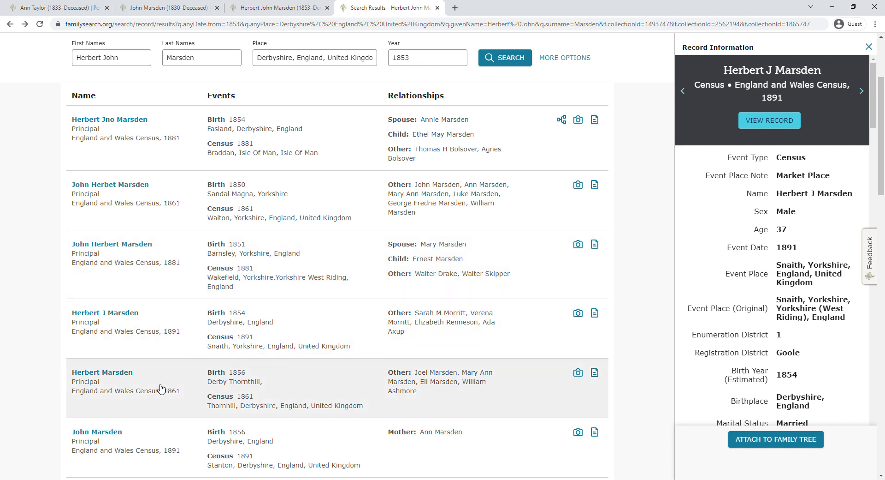
Look through the remaining census search results for candidates matching the son's birth year, birthplace and family
{"action": "scroll", "coordinate": [162, 380], "scroll_direction": "down", "scroll_amount": 2}
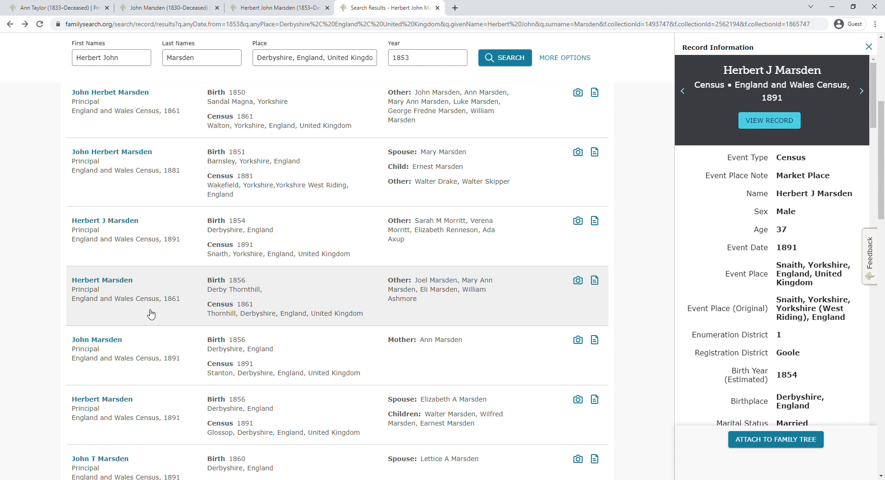
{"action": "scroll", "coordinate": [151, 314], "scroll_direction": "down", "scroll_amount": 2}
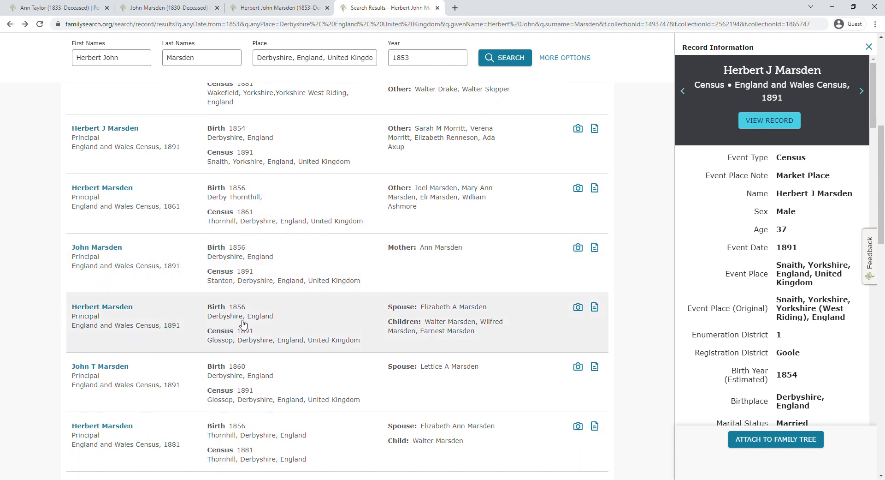
{"action": "scroll", "coordinate": [226, 346], "scroll_direction": "down", "scroll_amount": 1}
{"action": "scroll", "coordinate": [224, 349], "scroll_direction": "down", "scroll_amount": 2}
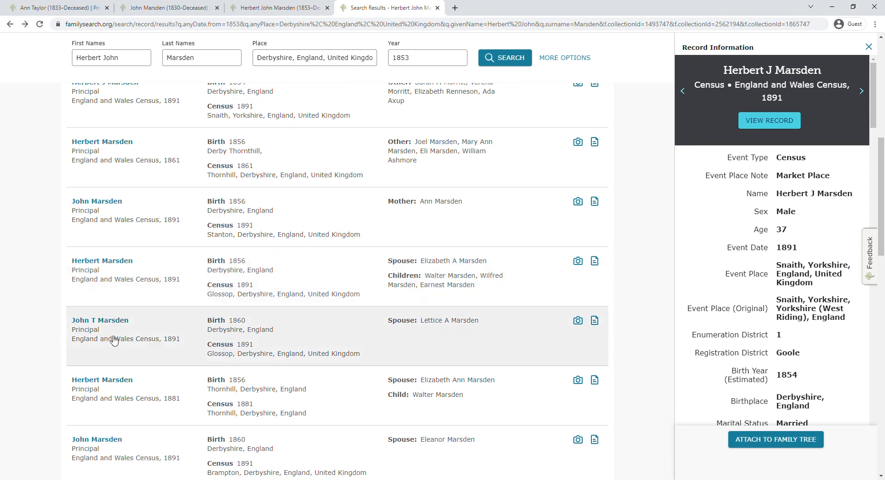
{"action": "scroll", "coordinate": [144, 351], "scroll_direction": "down", "scroll_amount": 2}
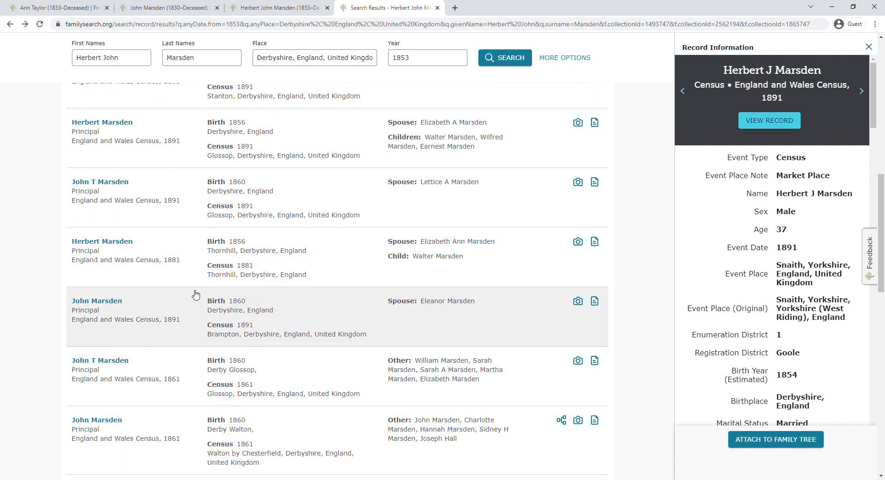
{"action": "scroll", "coordinate": [179, 321], "scroll_direction": "down", "scroll_amount": 2}
{"action": "scroll", "coordinate": [178, 321], "scroll_direction": "down", "scroll_amount": 5}
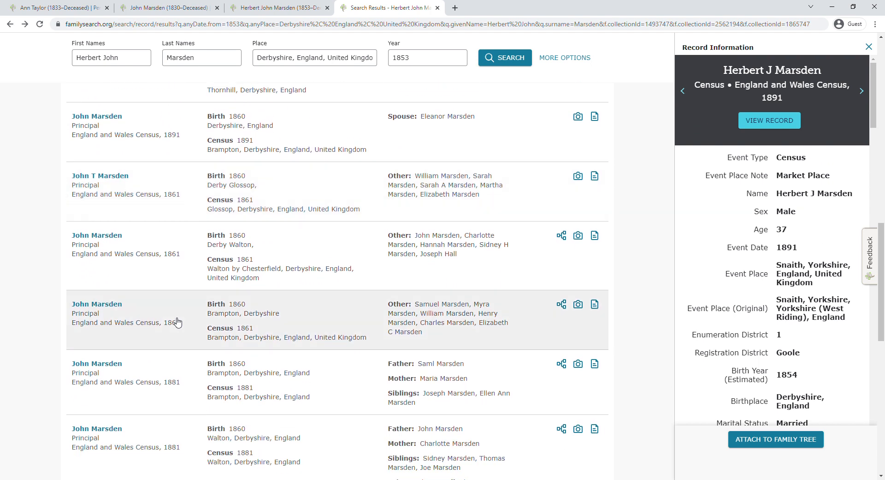
{"action": "scroll", "coordinate": [178, 321], "scroll_direction": "down", "scroll_amount": 6}
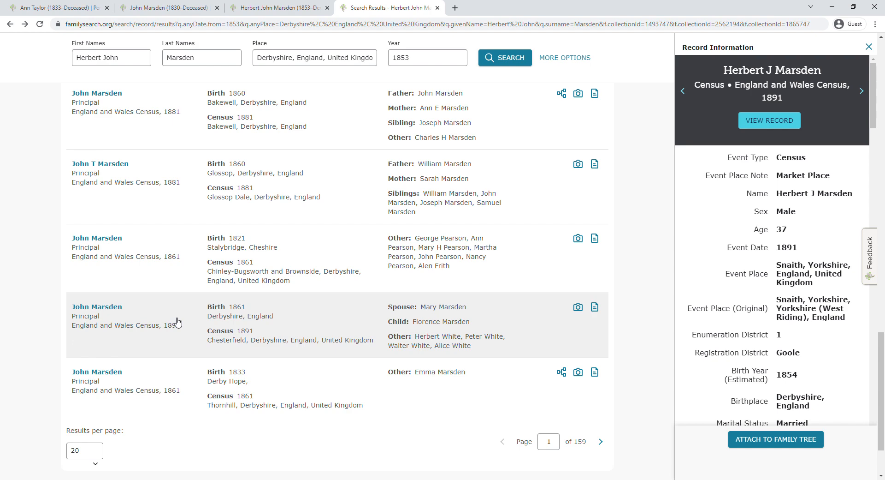
{"action": "scroll", "coordinate": [178, 322], "scroll_direction": "up", "scroll_amount": 20}
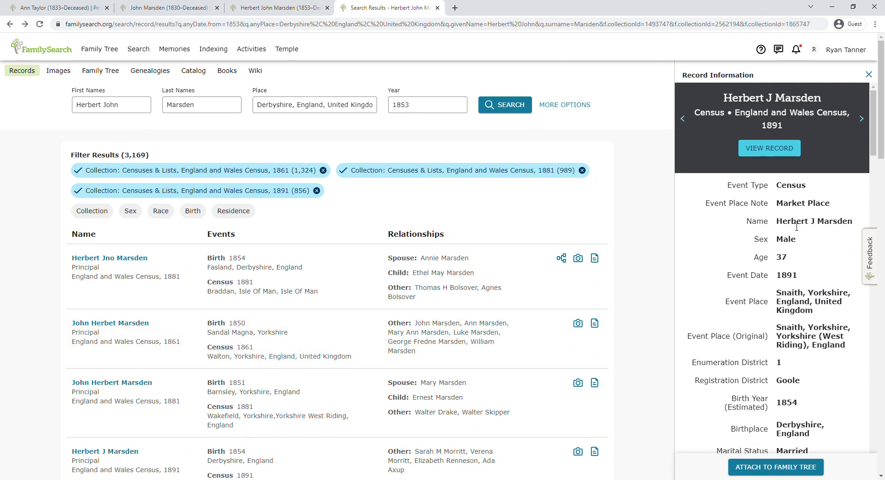
Reload the son's Family Tree profile and open the first Isle of Man Births and Baptisms hint for review and attachment
{"action": "left_click", "coordinate": [268, 9]}
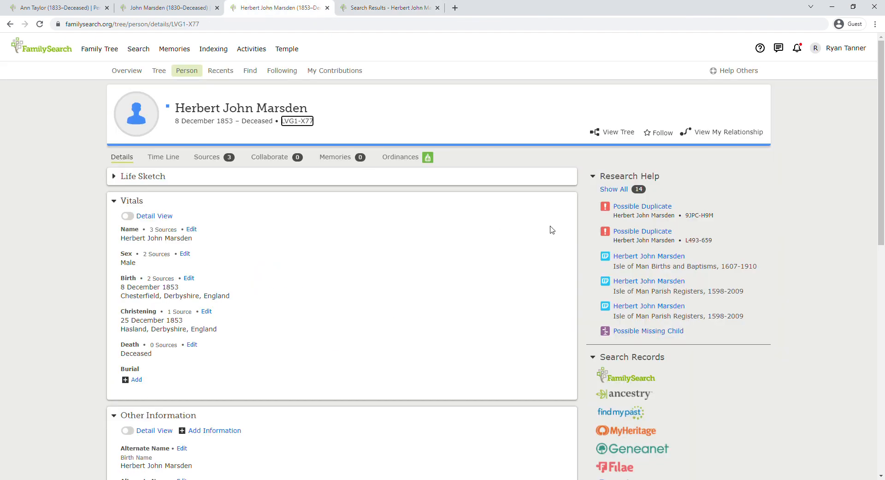
{"action": "left_click", "coordinate": [40, 25]}
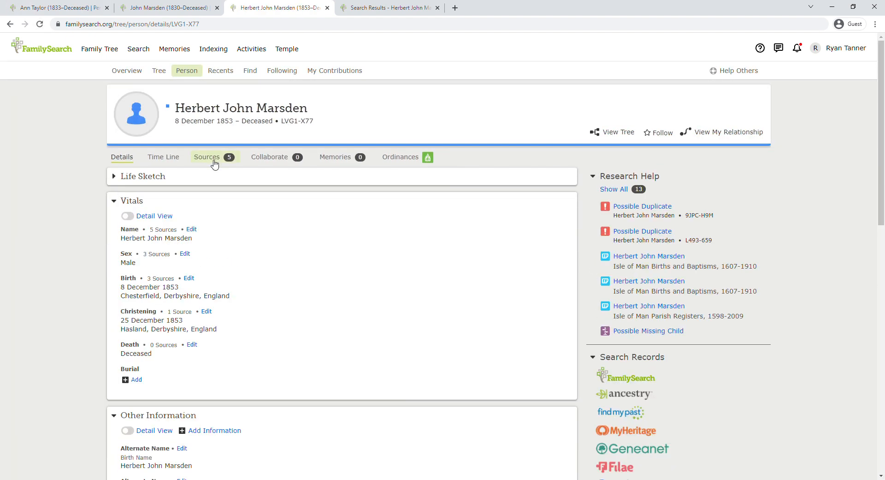
{"action": "left_click", "coordinate": [658, 259]}
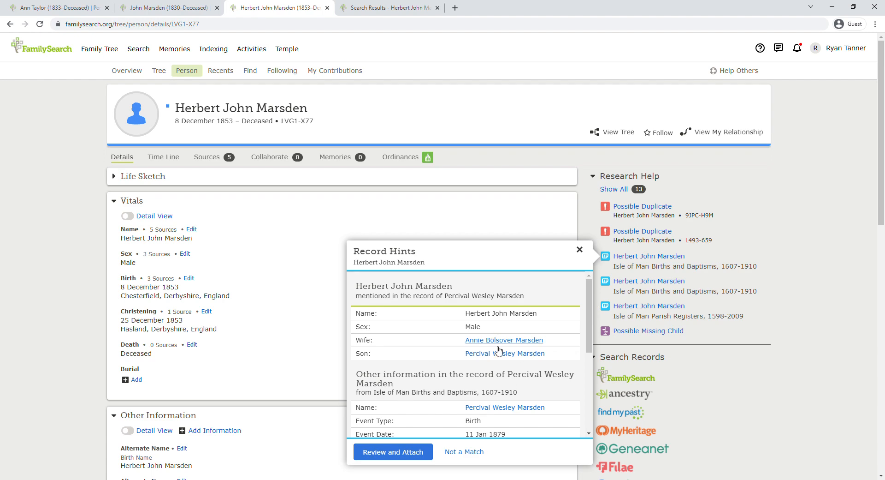
{"action": "scroll", "coordinate": [493, 341], "scroll_direction": "down", "scroll_amount": 3}
{"action": "left_click", "coordinate": [387, 445]}
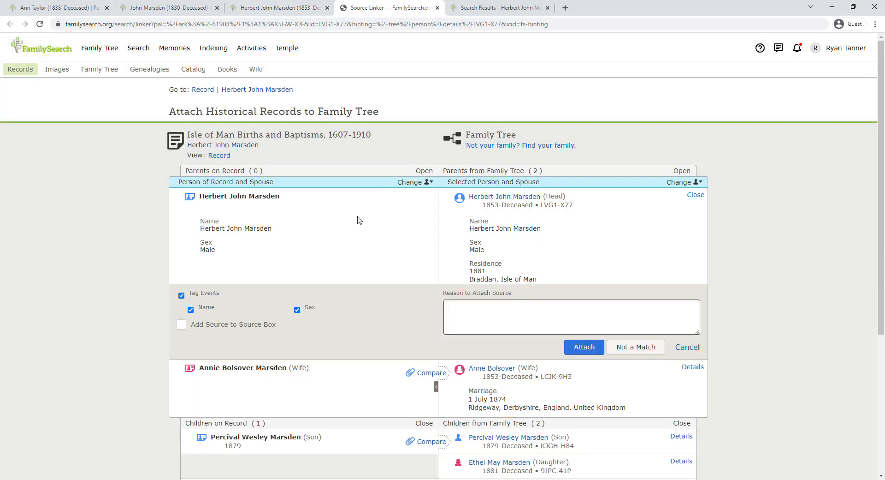
Attach the 1879 Isle of Man birth record to the father, his wife and their son, and close the Source Linker
{"action": "left_click", "coordinate": [582, 350]}
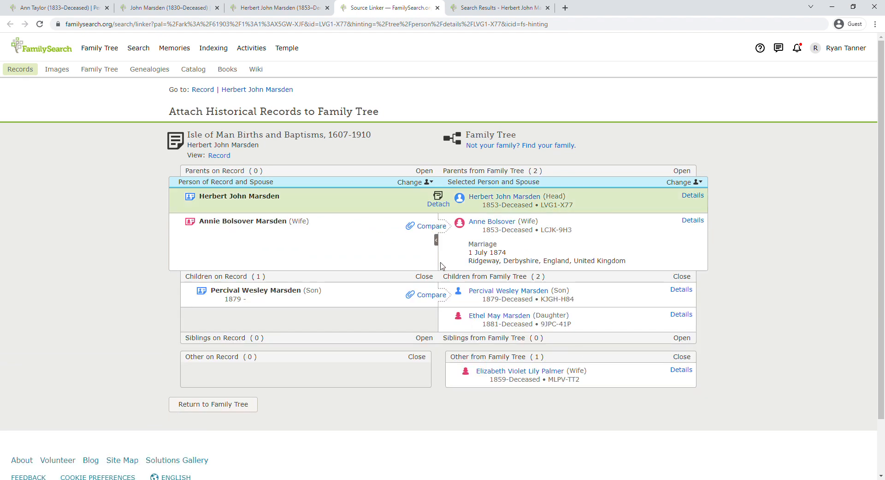
{"action": "left_click", "coordinate": [432, 227]}
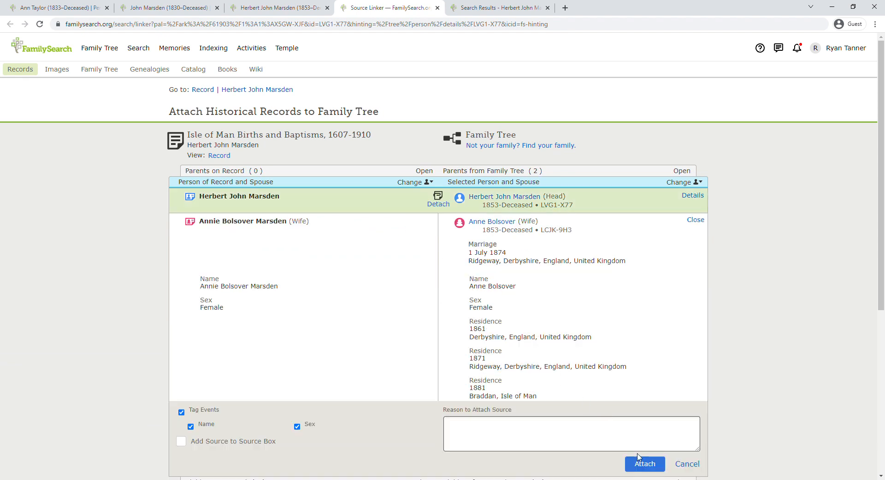
{"action": "left_click", "coordinate": [649, 467]}
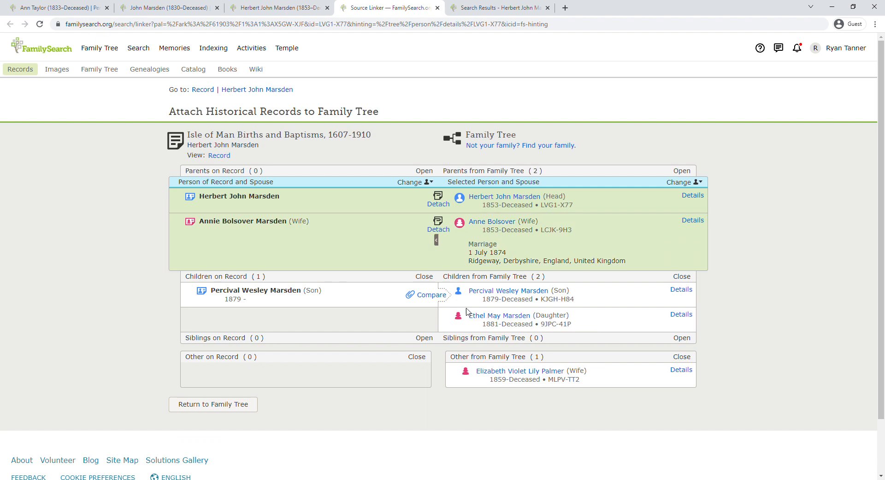
{"action": "left_click", "coordinate": [438, 296]}
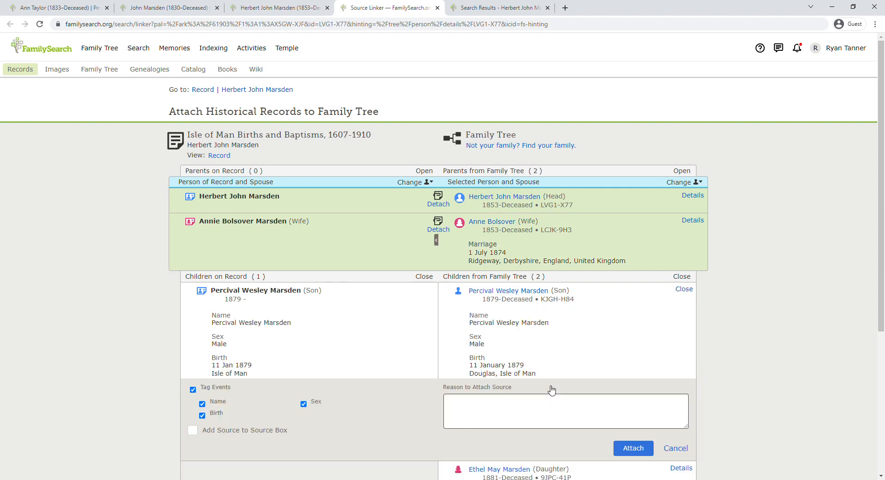
{"action": "left_click", "coordinate": [628, 447]}
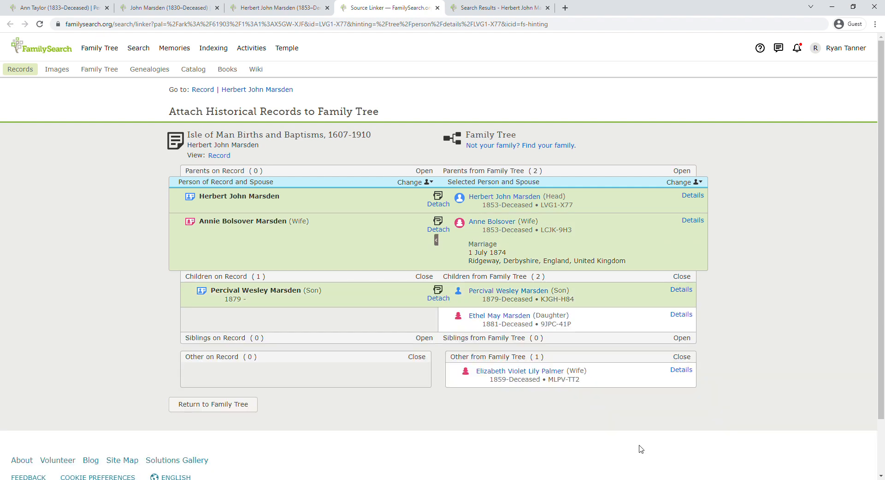
{"action": "left_click", "coordinate": [437, 8]}
Review the second Isle of Man Births and Baptisms hint, for the daughter's 1881 birth, and open it for attachment
{"action": "left_click", "coordinate": [624, 283]}
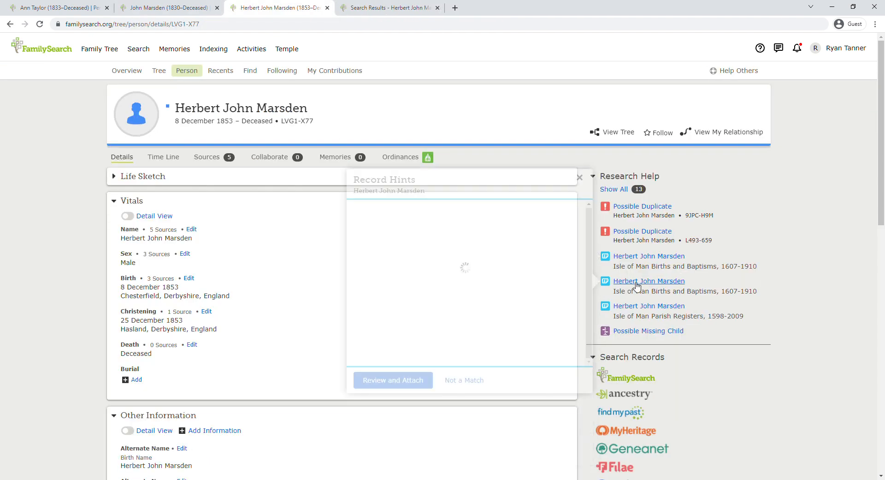
{"action": "scroll", "coordinate": [452, 299], "scroll_direction": "up", "scroll_amount": 3}
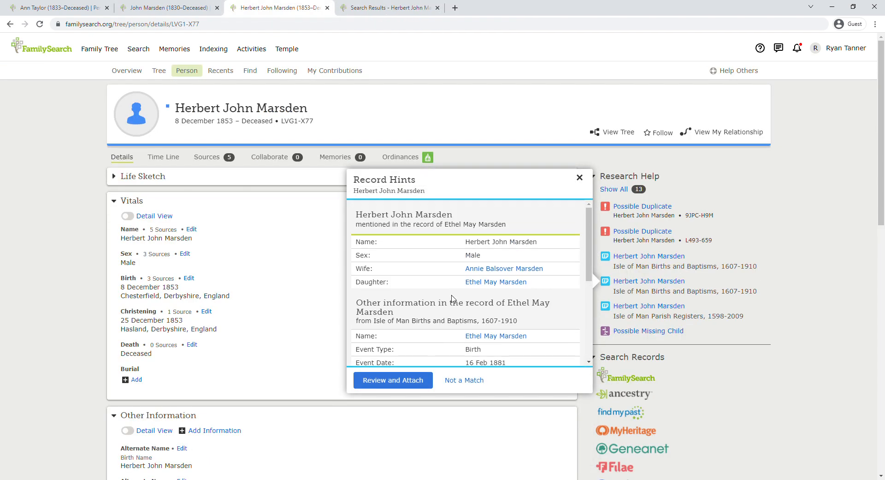
{"action": "scroll", "coordinate": [452, 298], "scroll_direction": "down", "scroll_amount": 2}
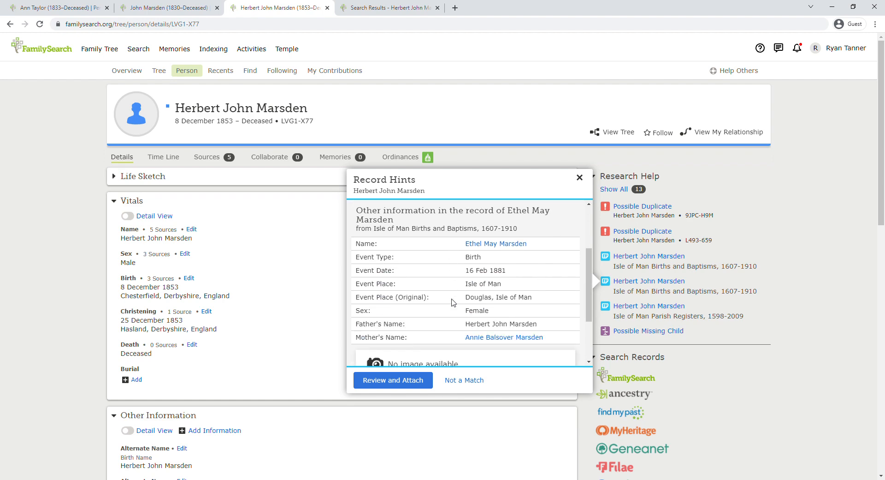
{"action": "left_click", "coordinate": [416, 388]}
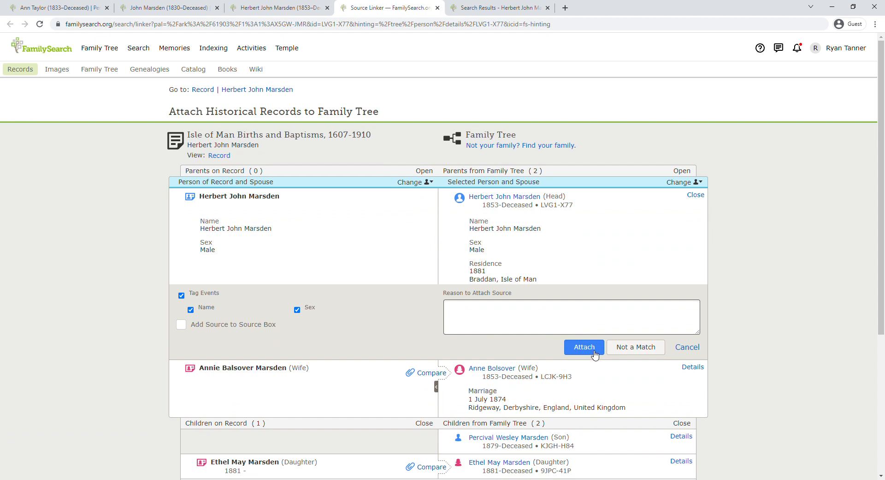
Attach the 1881 Isle of Man birth record to the father, his wife and their daughter
{"action": "left_click", "coordinate": [593, 351]}
{"action": "left_click", "coordinate": [435, 229]}
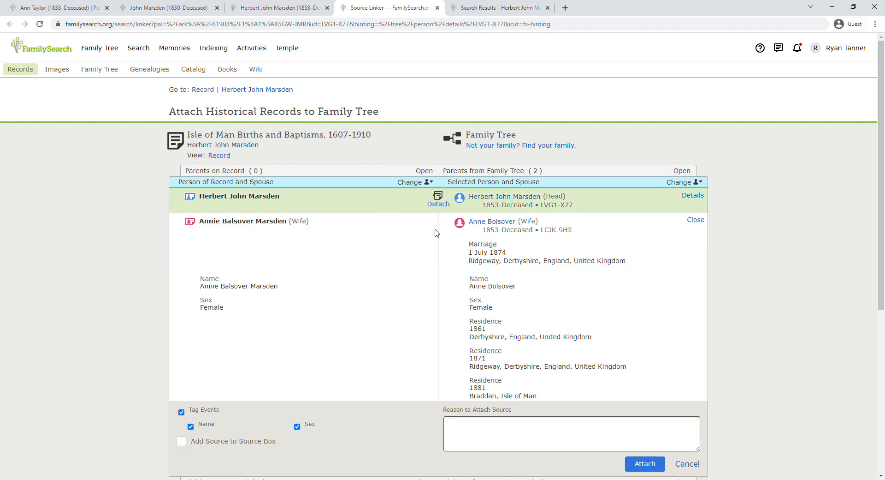
{"action": "left_click", "coordinate": [645, 464]}
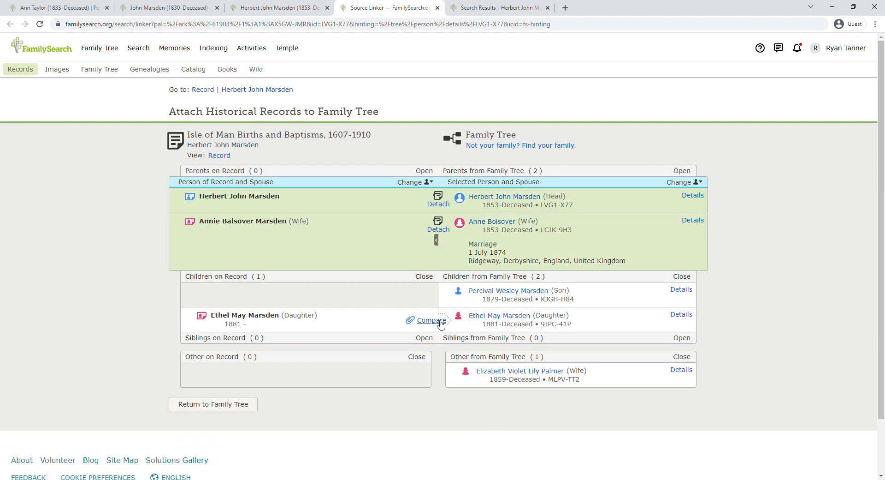
{"action": "left_click", "coordinate": [440, 322]}
{"action": "scroll", "coordinate": [652, 382], "scroll_direction": "down", "scroll_amount": 3}
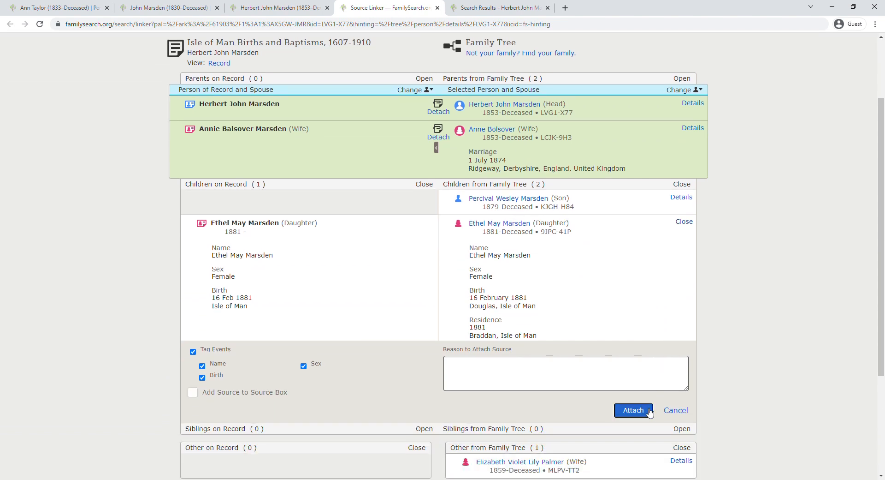
{"action": "left_click", "coordinate": [637, 411]}
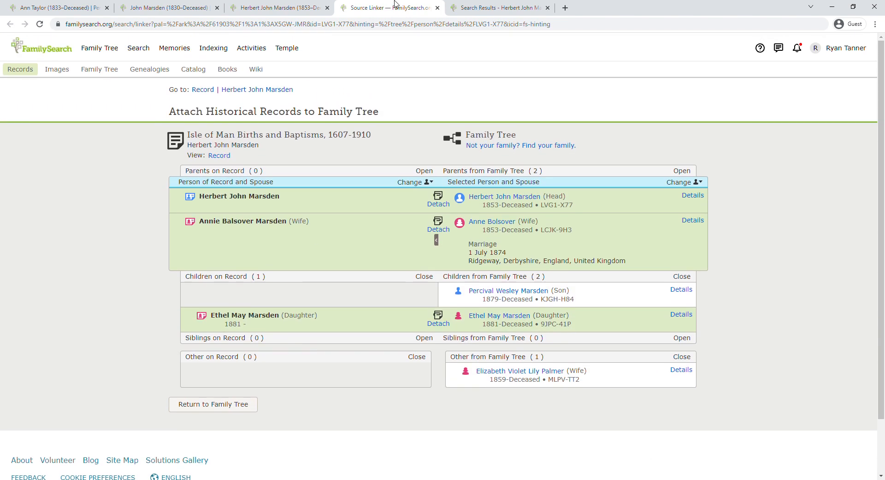
Close the Source Linker and dismiss the daughter's 1881 birth record hint on the father's profile
{"action": "left_click", "coordinate": [437, 7]}
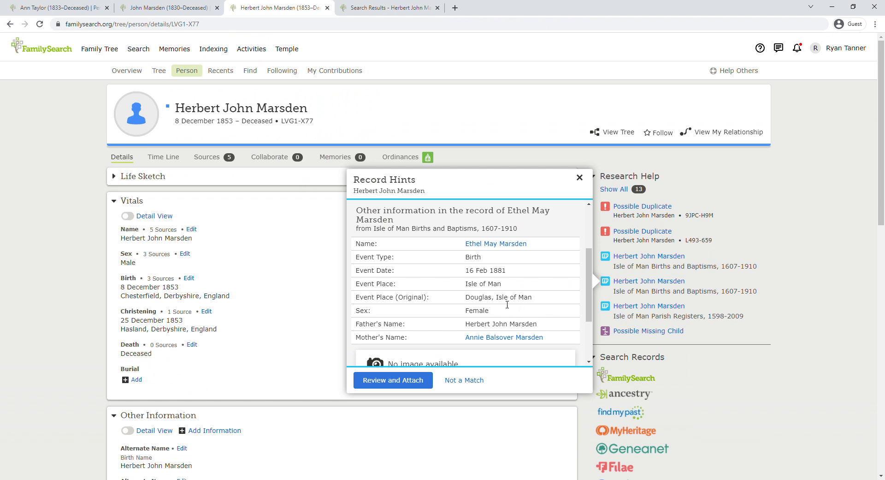
{"action": "scroll", "coordinate": [249, 339], "scroll_direction": "down", "scroll_amount": 2}
{"action": "scroll", "coordinate": [251, 339], "scroll_direction": "up", "scroll_amount": 3}
{"action": "left_click", "coordinate": [308, 307]}
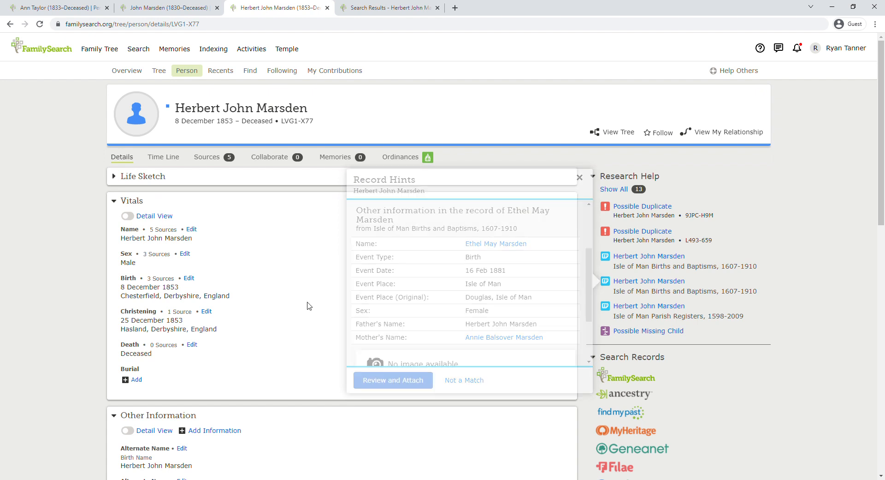
Review the Isle of Man Parish Registers hint for the daughter's 1881 christening and open it for attachment
{"action": "left_click", "coordinate": [655, 308]}
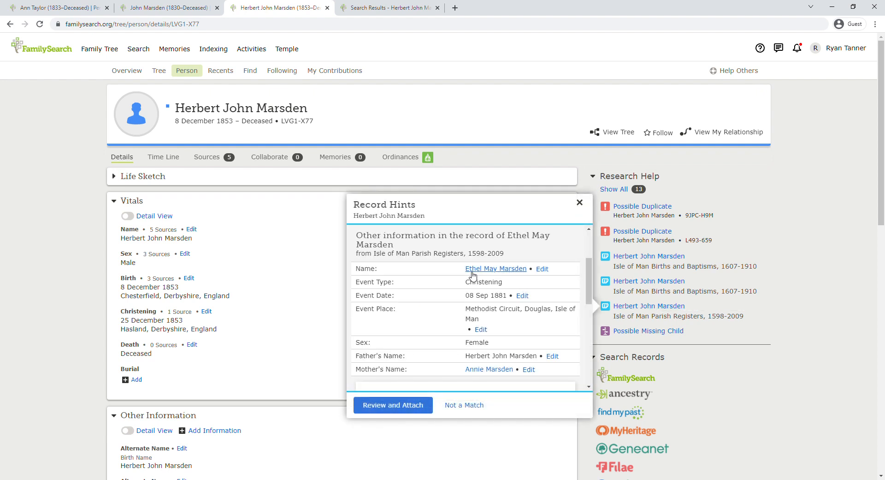
{"action": "scroll", "coordinate": [466, 276], "scroll_direction": "down", "scroll_amount": 1}
{"action": "scroll", "coordinate": [466, 276], "scroll_direction": "down", "scroll_amount": 1}
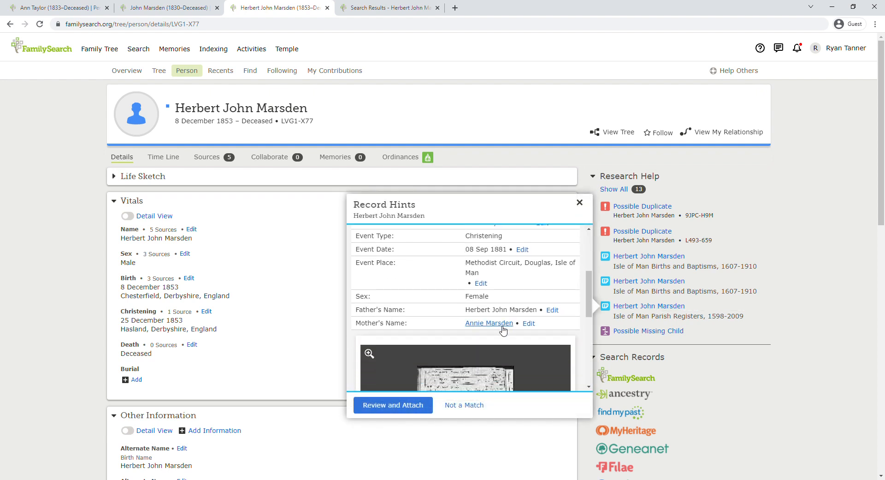
{"action": "scroll", "coordinate": [500, 327], "scroll_direction": "down", "scroll_amount": 4}
{"action": "left_click", "coordinate": [416, 407]}
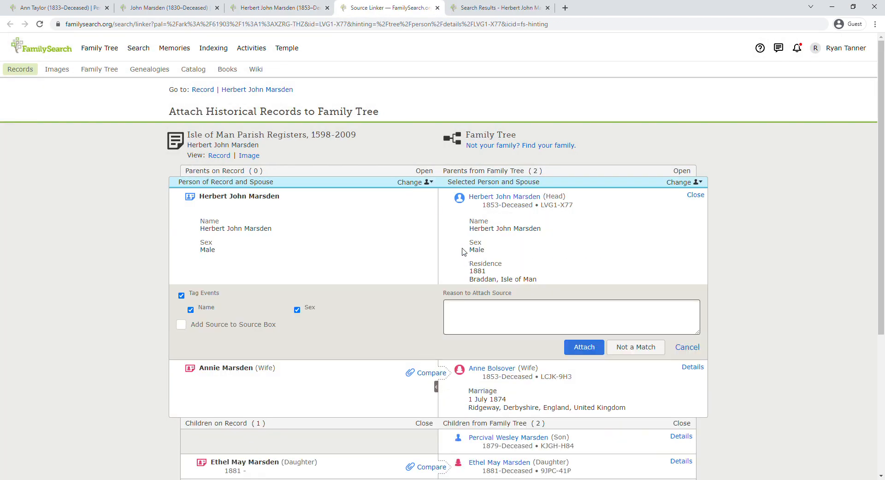
Attach the 1881 christening record to the father and his wife
{"action": "left_click", "coordinate": [592, 352]}
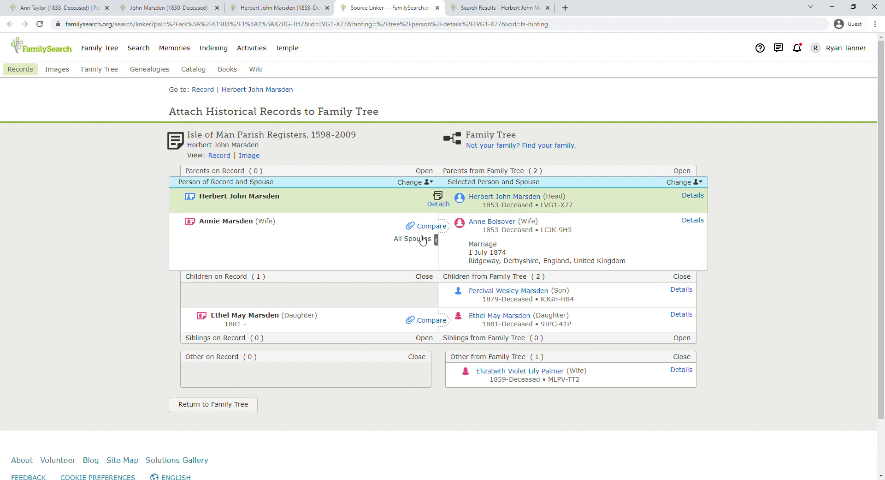
{"action": "left_click", "coordinate": [431, 226]}
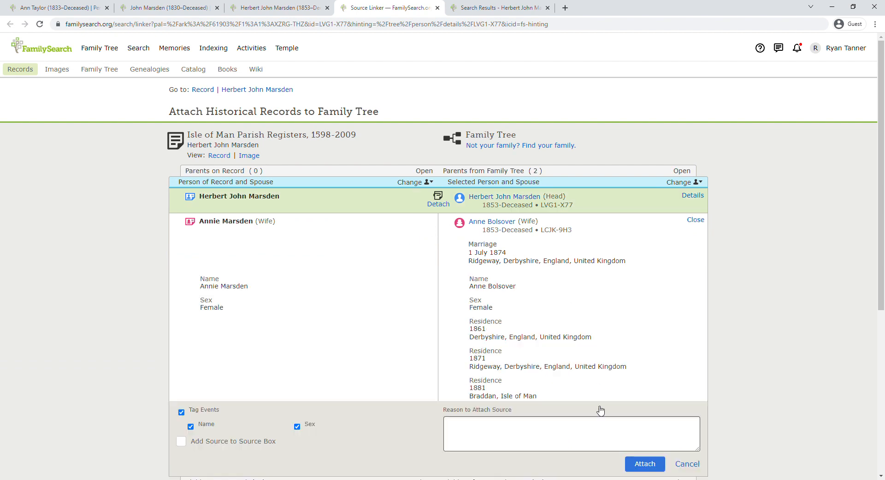
{"action": "left_click", "coordinate": [636, 460]}
{"action": "scroll", "coordinate": [638, 467], "scroll_direction": "down", "scroll_amount": 2}
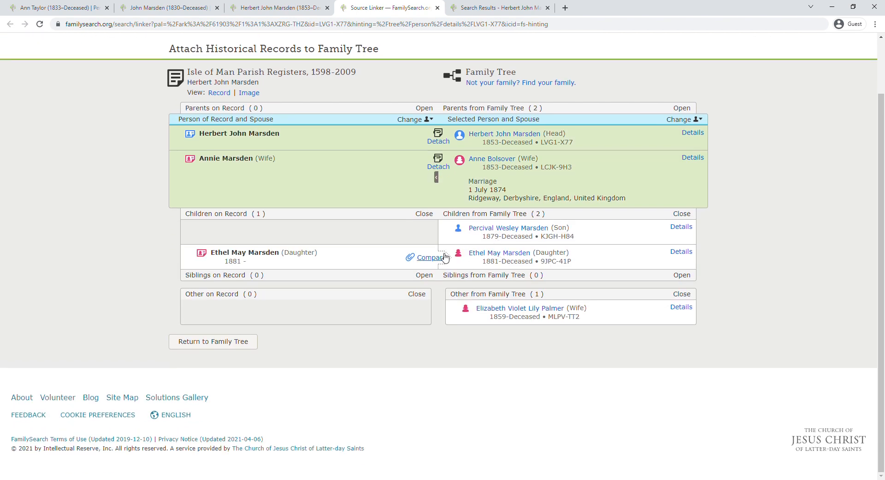
Compare the daughter's entry, add her christening to Family Tree, and choose the standardized date 8 September 1881
{"action": "left_click", "coordinate": [438, 258]}
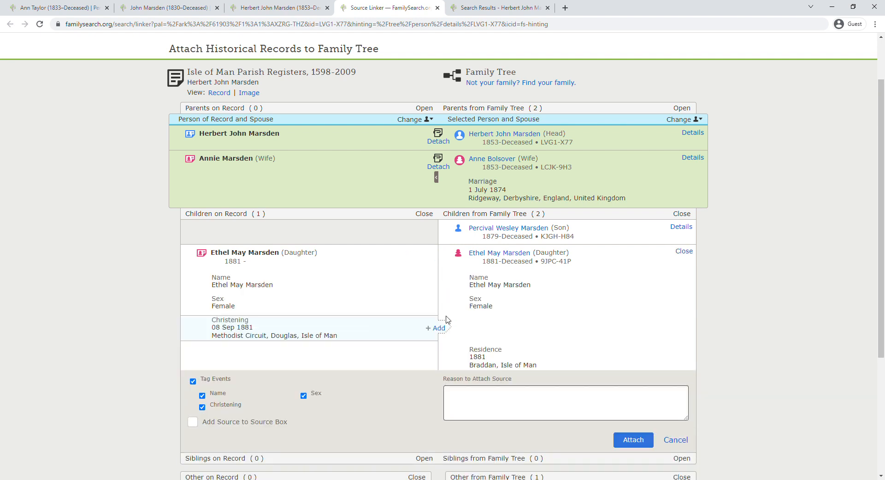
{"action": "left_click", "coordinate": [444, 329]}
{"action": "scroll", "coordinate": [570, 350], "scroll_direction": "down", "scroll_amount": 2}
{"action": "scroll", "coordinate": [570, 351], "scroll_direction": "down", "scroll_amount": 1}
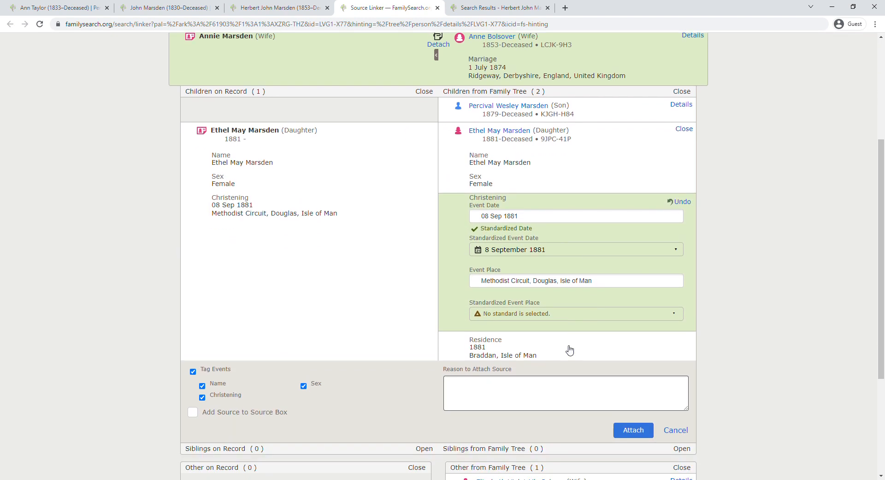
{"action": "left_click", "coordinate": [542, 203]}
{"action": "left_click", "coordinate": [528, 248]}
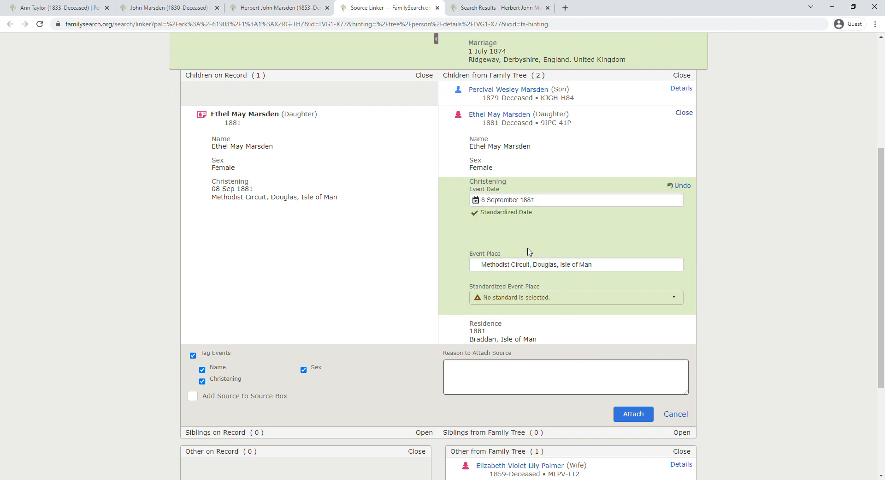
Check the standard place suggestions for the daughter's christening, attach the record to her, and close the Source Linker
{"action": "left_click", "coordinate": [607, 268]}
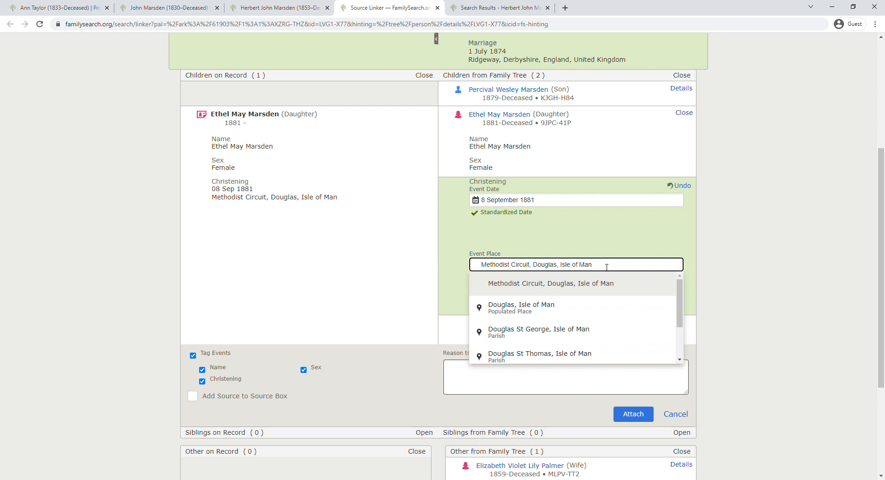
{"action": "scroll", "coordinate": [563, 335], "scroll_direction": "down", "scroll_amount": 3}
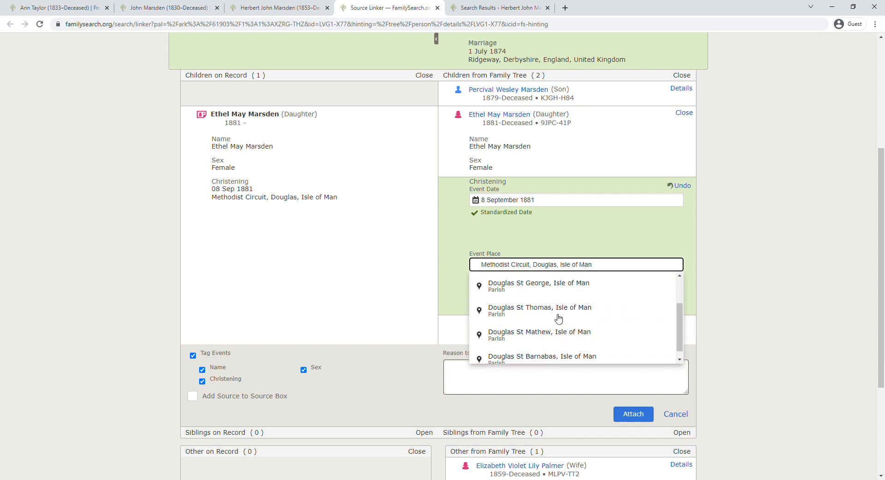
{"action": "scroll", "coordinate": [551, 339], "scroll_direction": "up", "scroll_amount": 3}
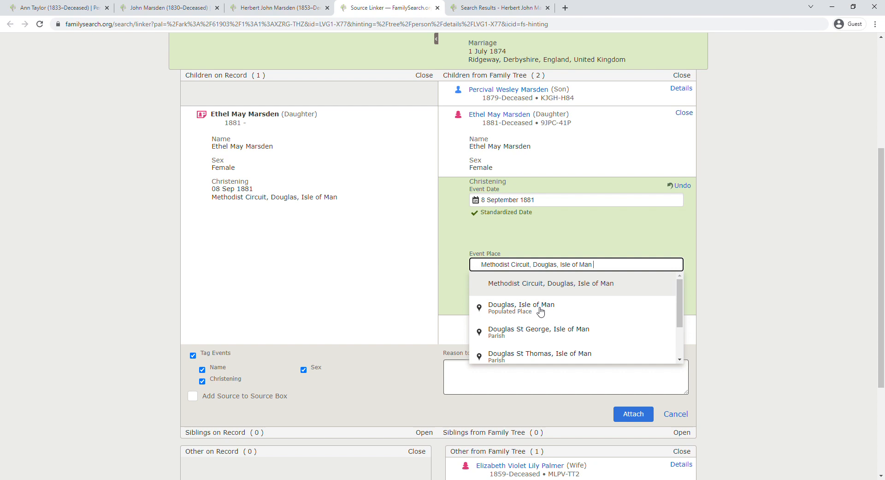
{"action": "left_click", "coordinate": [798, 302]}
{"action": "left_click", "coordinate": [646, 419]}
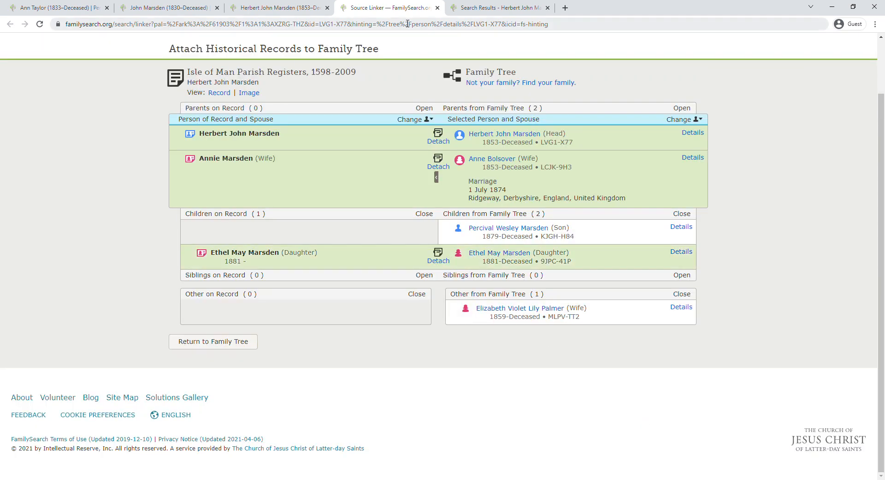
{"action": "left_click", "coordinate": [437, 8]}
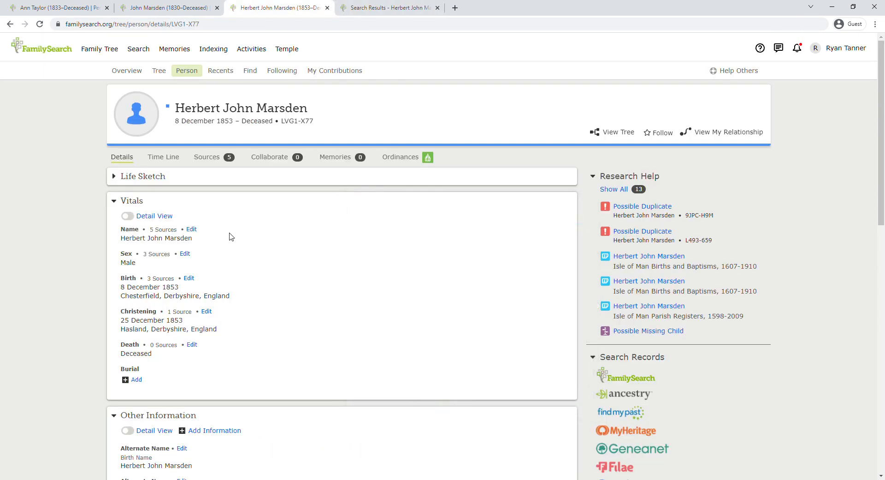
Reload the father's profile, review the Isle of Man Parish Registers hint for another daughter's 1878 christening, and open it for attachment
{"action": "left_click", "coordinate": [40, 24]}
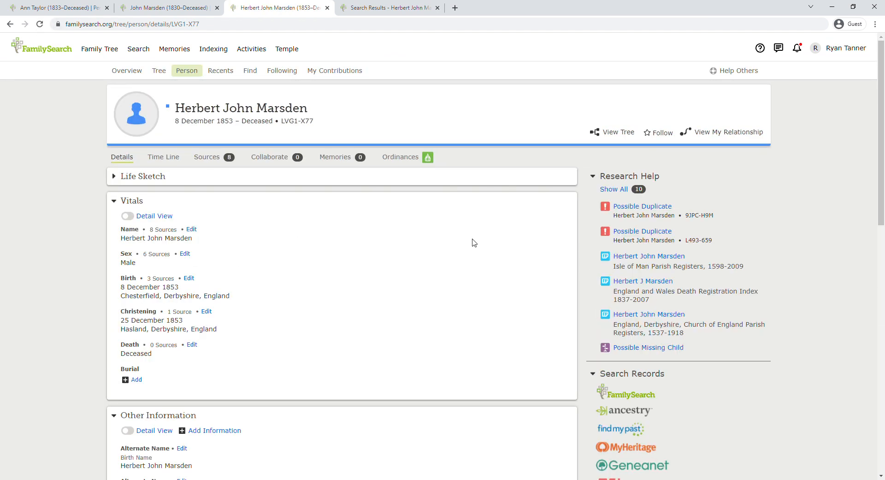
{"action": "left_click", "coordinate": [648, 256]}
{"action": "scroll", "coordinate": [504, 316], "scroll_direction": "down", "scroll_amount": 1}
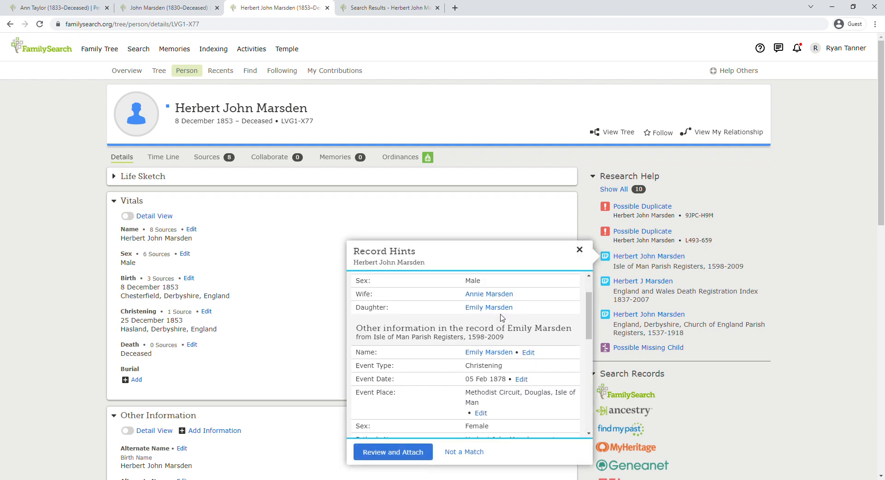
{"action": "scroll", "coordinate": [499, 318], "scroll_direction": "down", "scroll_amount": 1}
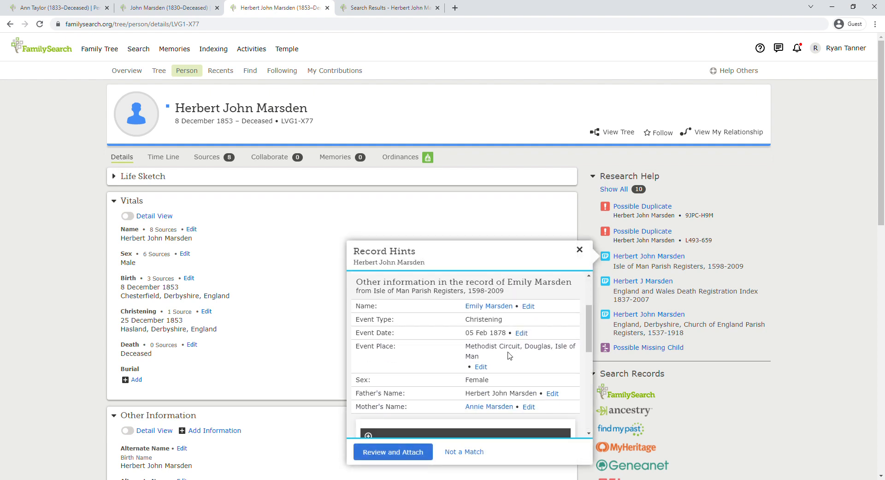
{"action": "scroll", "coordinate": [480, 365], "scroll_direction": "down", "scroll_amount": 1}
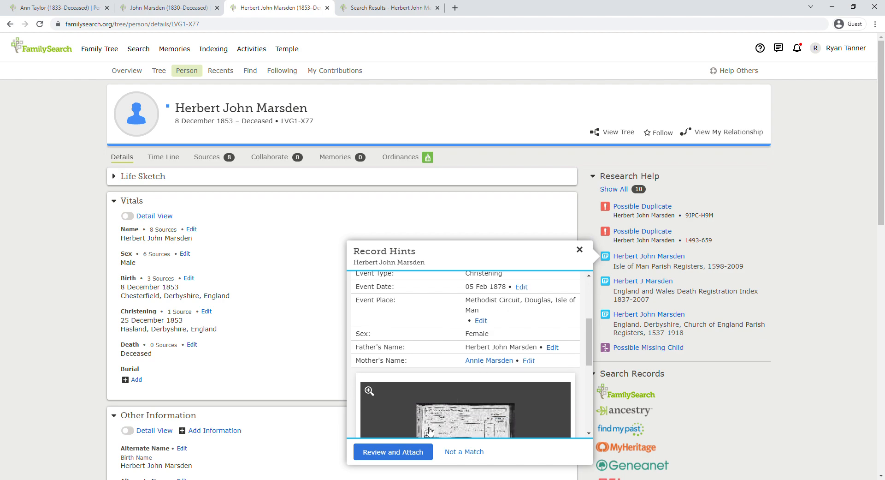
{"action": "left_click", "coordinate": [395, 452]}
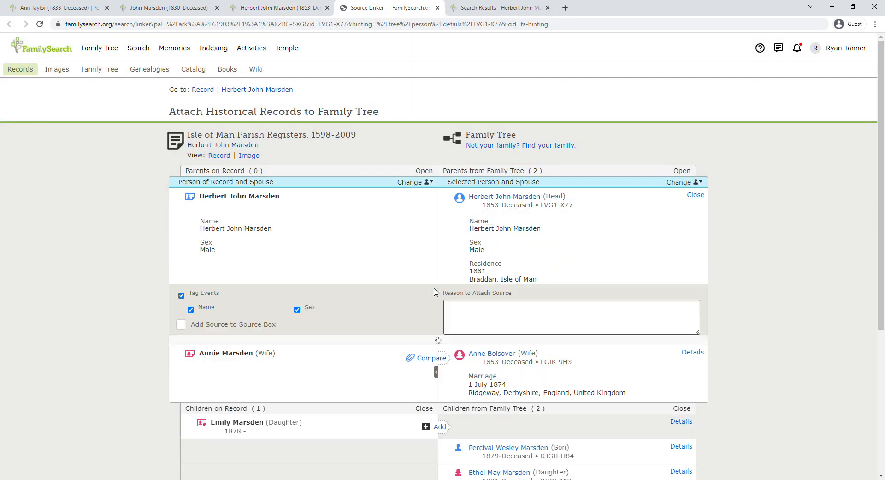
Attach the 1878 christening record to the father and his wife
{"action": "left_click", "coordinate": [593, 347]}
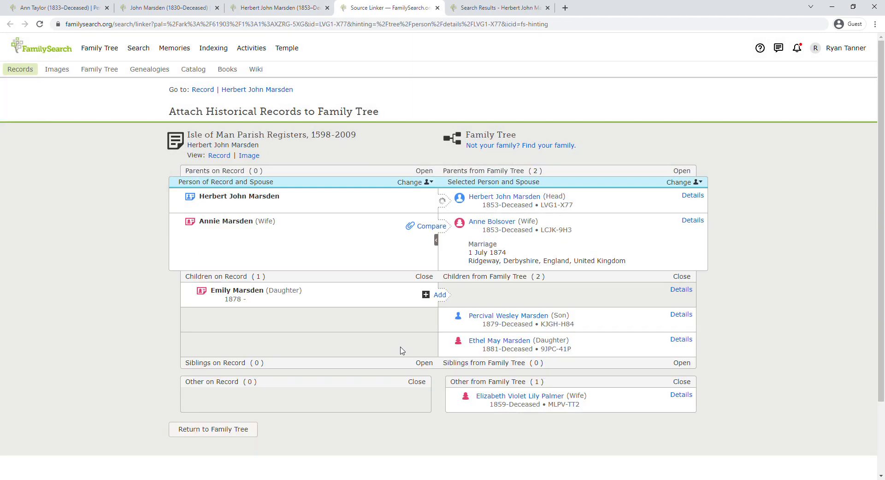
{"action": "left_click", "coordinate": [431, 226]}
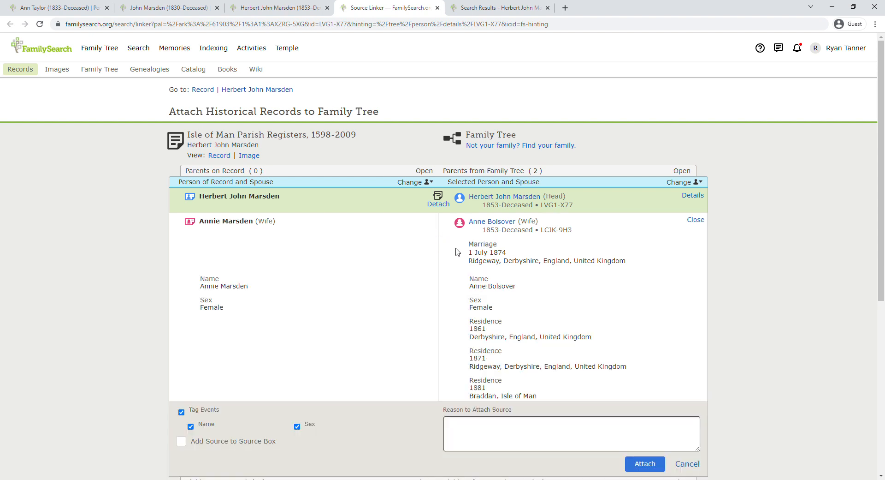
{"action": "left_click", "coordinate": [639, 463]}
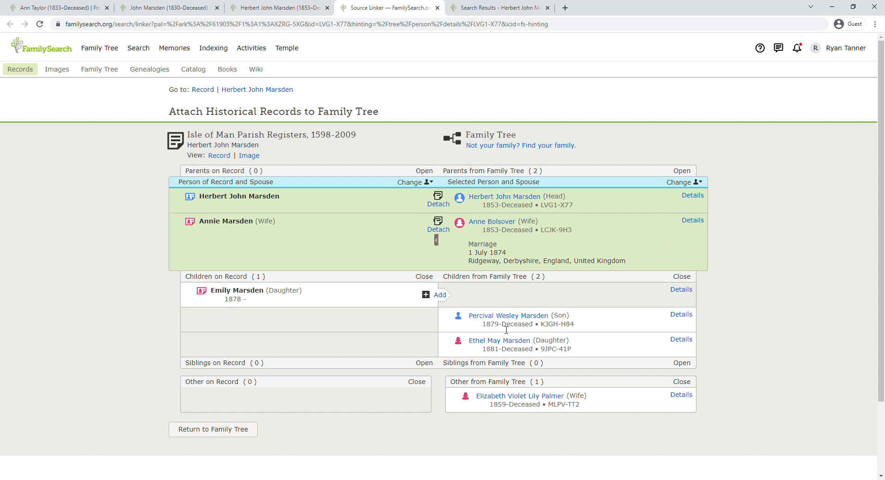
Create the 1878 daughter as a new deceased child of the couple, using the standardized christening date 5 February 1878
{"action": "left_click", "coordinate": [440, 295]}
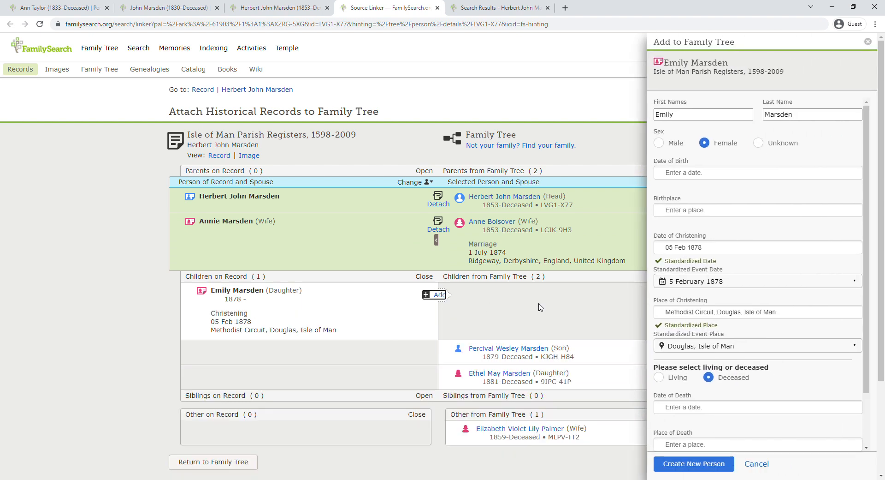
{"action": "left_click", "coordinate": [710, 249]}
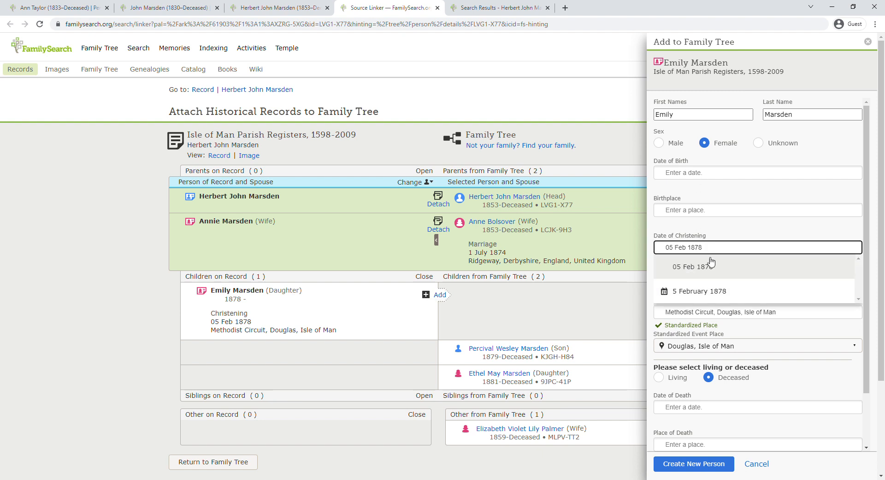
{"action": "left_click", "coordinate": [728, 298]}
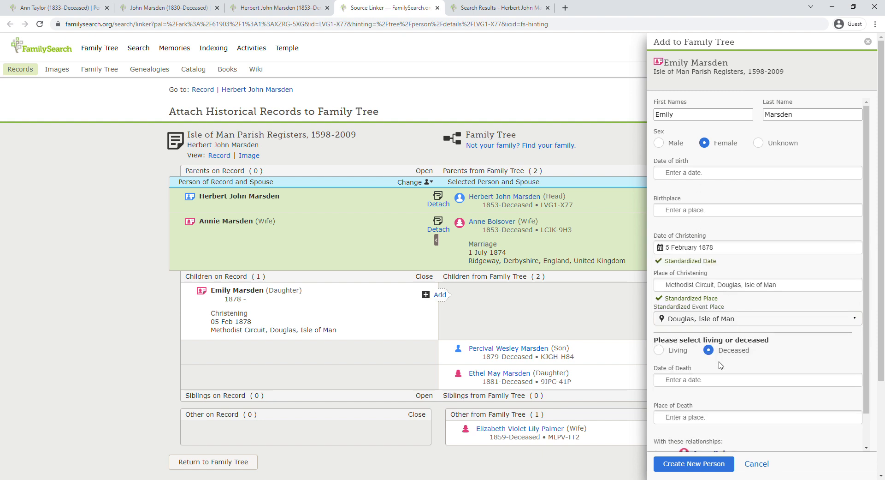
{"action": "scroll", "coordinate": [713, 442], "scroll_direction": "down", "scroll_amount": 1}
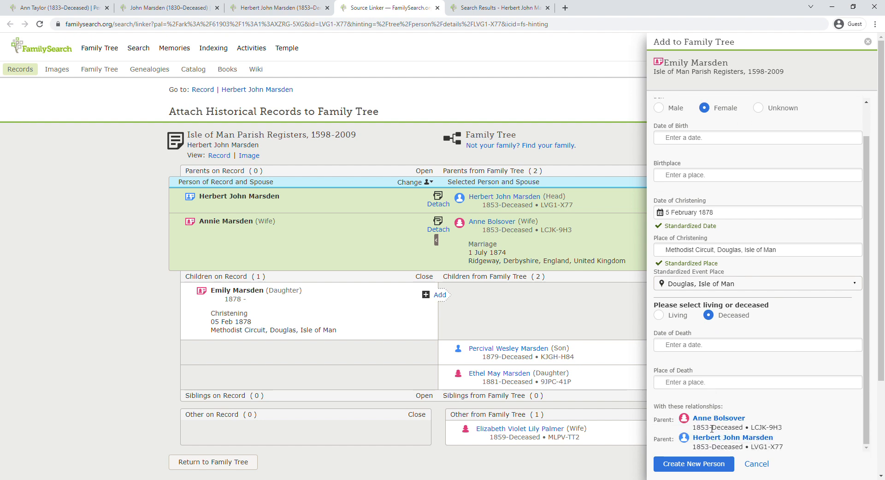
{"action": "scroll", "coordinate": [712, 428], "scroll_direction": "up", "scroll_amount": 1}
{"action": "left_click", "coordinate": [673, 463]}
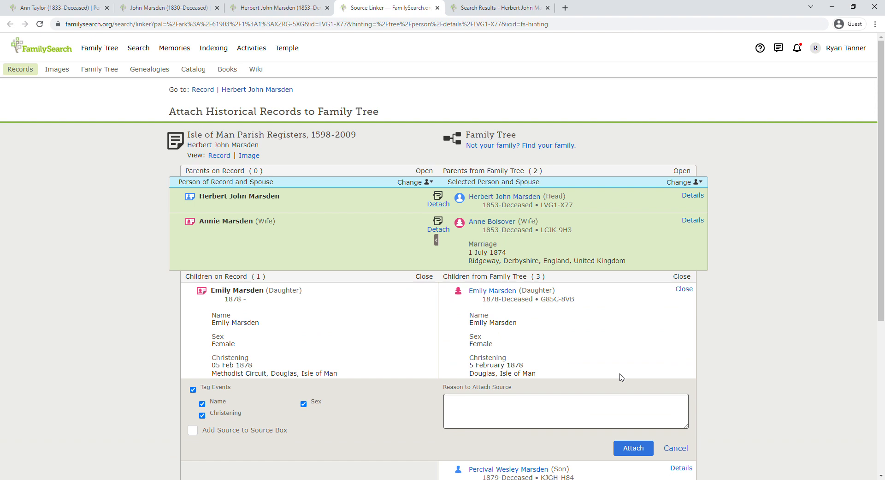
Attach the 1878 christening record to the newly created daughter and close the Source Linker
{"action": "left_click", "coordinate": [633, 448]}
{"action": "scroll", "coordinate": [470, 354], "scroll_direction": "down", "scroll_amount": 2}
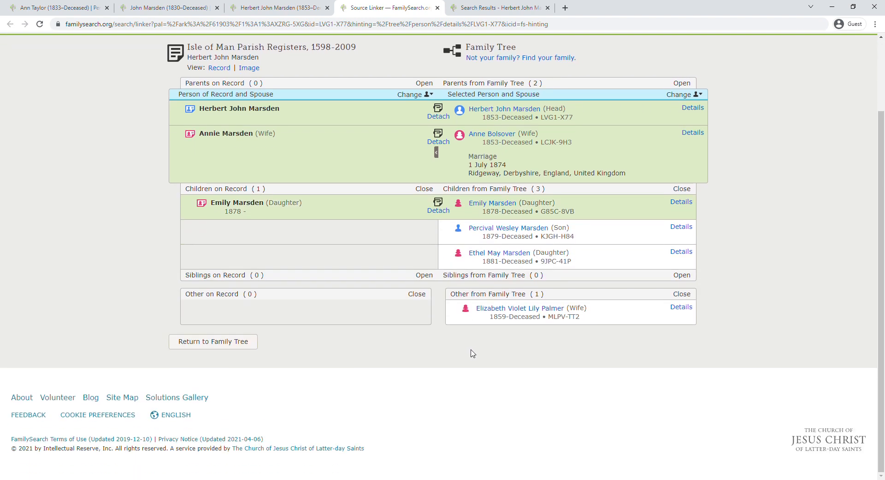
{"action": "scroll", "coordinate": [466, 351], "scroll_direction": "up", "scroll_amount": 3}
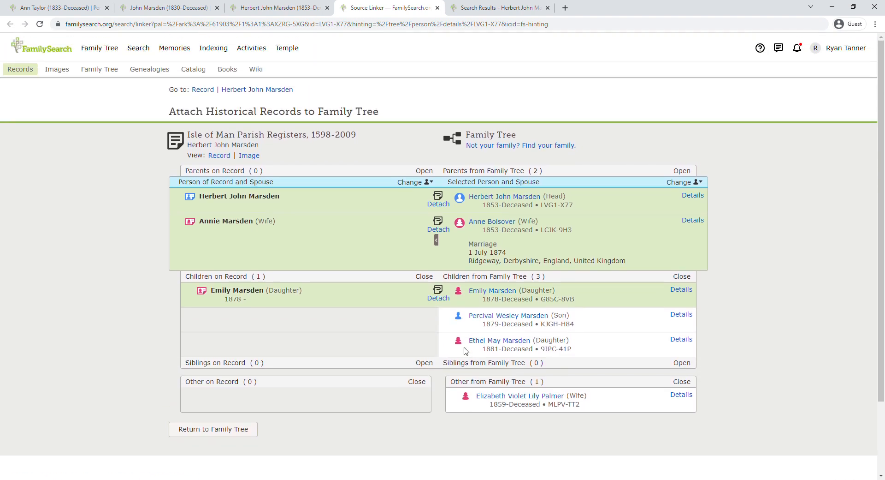
{"action": "left_click", "coordinate": [437, 8]}
Reload the father's profile to refresh its sources and research hints, and expand the Vitals section
{"action": "left_click", "coordinate": [498, 202]}
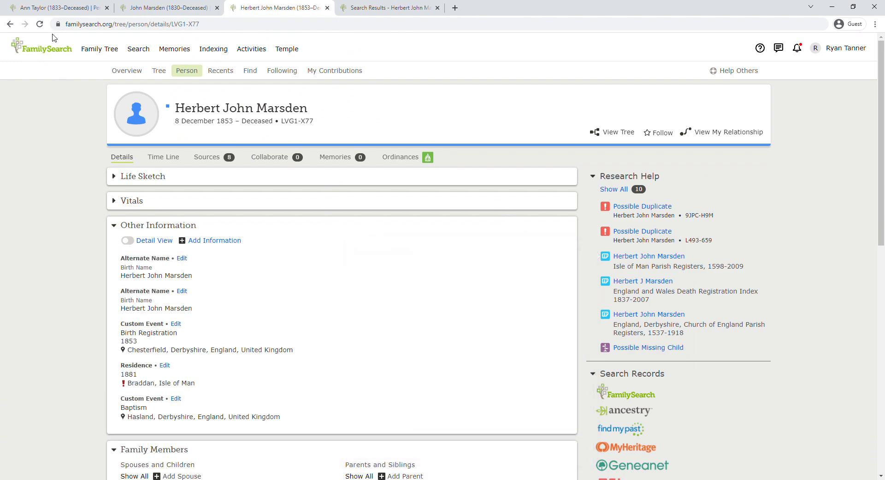
{"action": "left_click", "coordinate": [39, 26]}
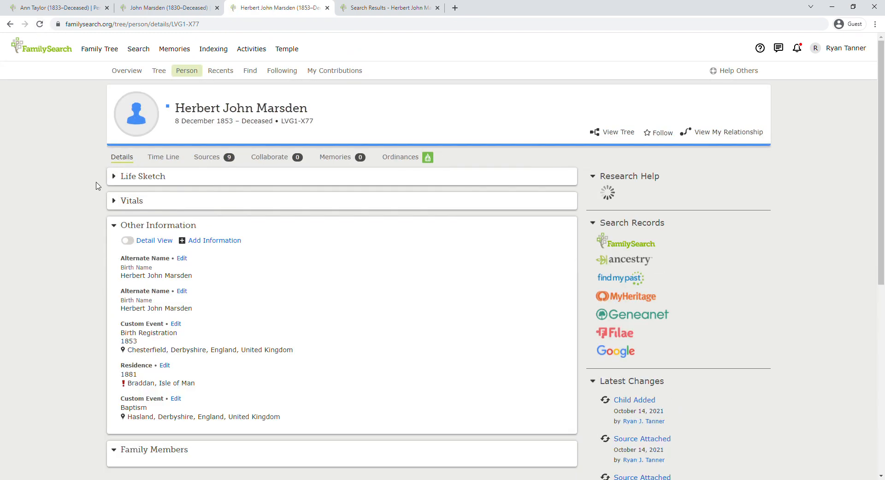
{"action": "left_click", "coordinate": [125, 207]}
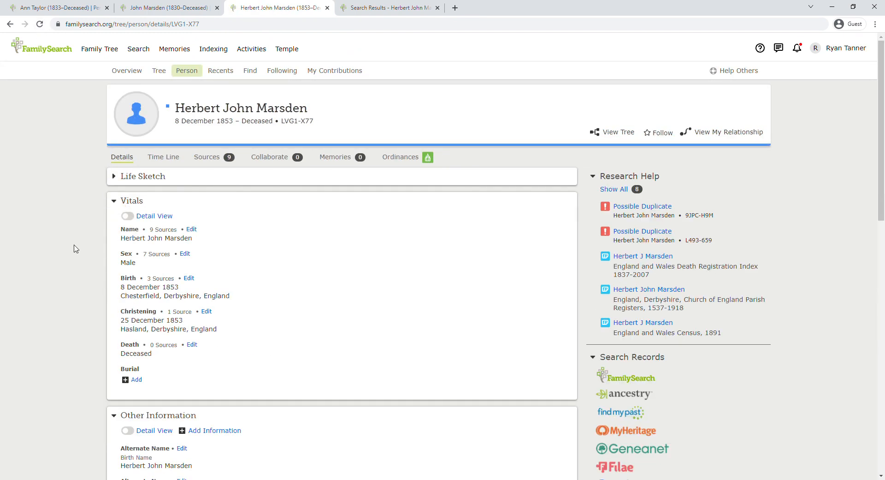
{"action": "scroll", "coordinate": [76, 248], "scroll_direction": "down", "scroll_amount": 2}
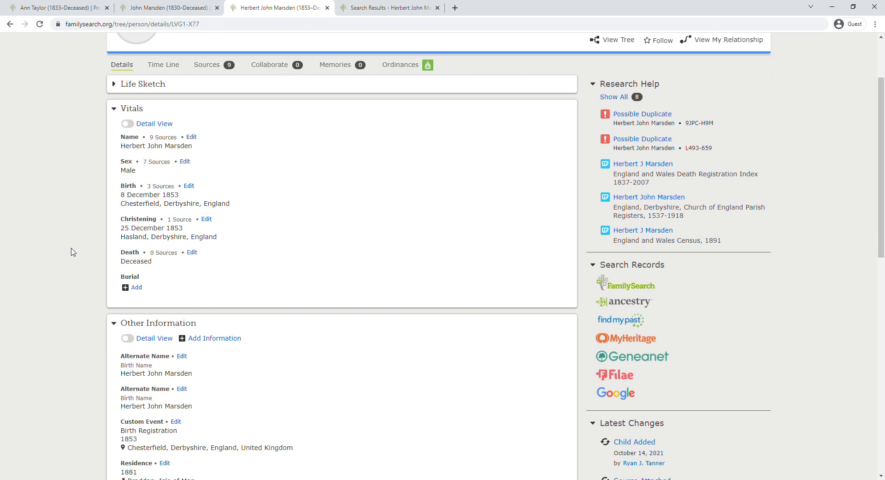
Examine the father's family members and the England and Wales Death Registration Index record hint for him
{"action": "scroll", "coordinate": [72, 251], "scroll_direction": "down", "scroll_amount": 10}
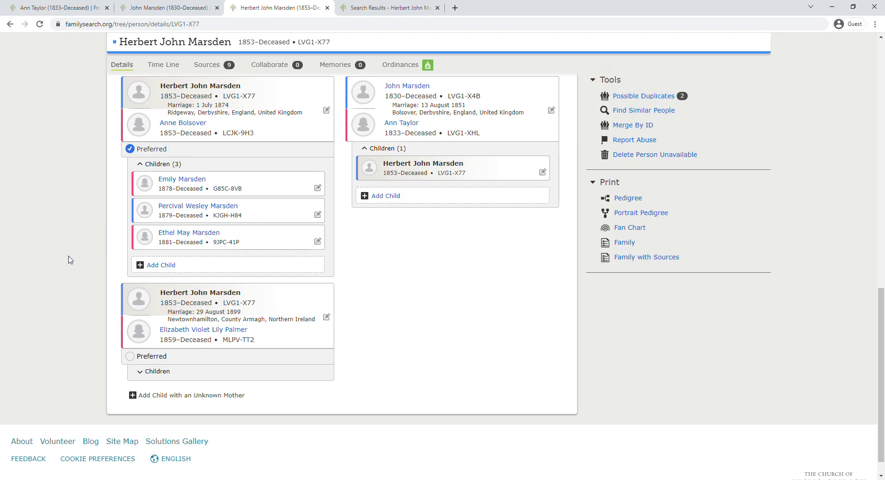
{"action": "scroll", "coordinate": [71, 260], "scroll_direction": "up", "scroll_amount": 1}
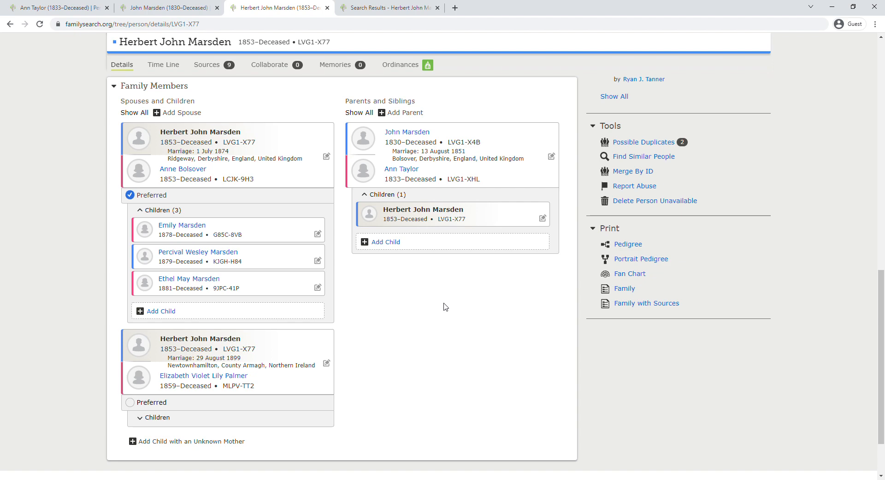
{"action": "scroll", "coordinate": [444, 305], "scroll_direction": "up", "scroll_amount": 8}
{"action": "scroll", "coordinate": [443, 306], "scroll_direction": "up", "scroll_amount": 3}
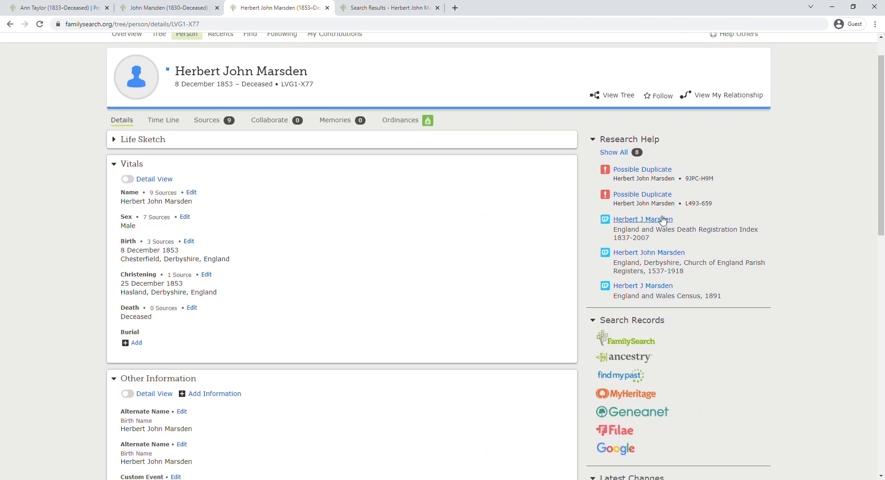
{"action": "left_click", "coordinate": [663, 220]}
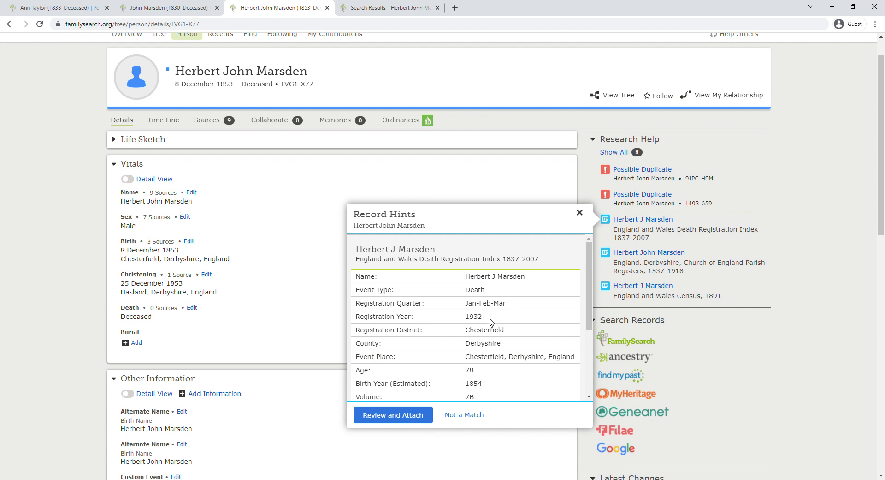
{"action": "scroll", "coordinate": [492, 321], "scroll_direction": "down", "scroll_amount": 1}
{"action": "scroll", "coordinate": [496, 302], "scroll_direction": "down", "scroll_amount": 2}
{"action": "scroll", "coordinate": [489, 286], "scroll_direction": "up", "scroll_amount": 4}
{"action": "left_click", "coordinate": [332, 253]}
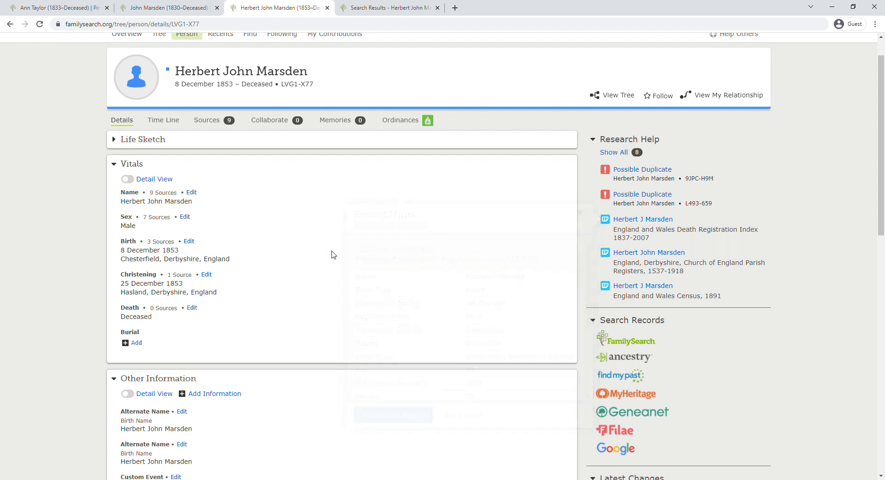
Examine the 1876 Derbyshire parish christening record hint and compare its place and parents with the couple's details in the tree
{"action": "left_click", "coordinate": [658, 252]}
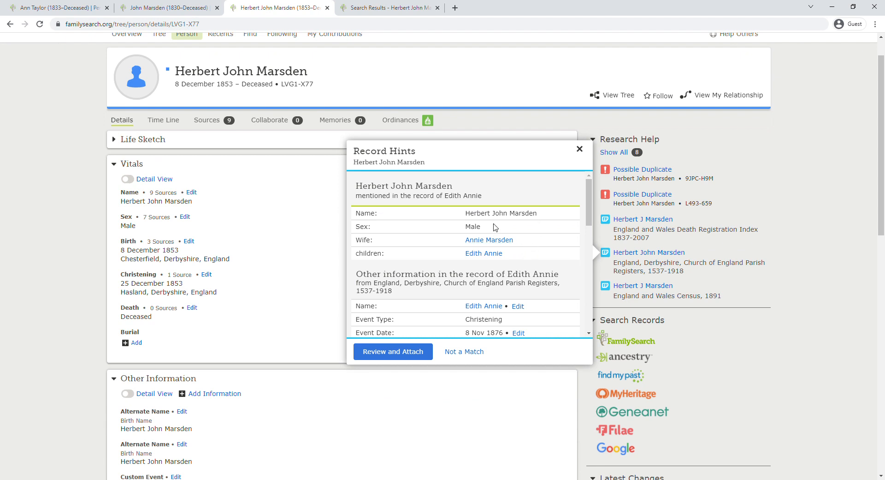
{"action": "scroll", "coordinate": [480, 258], "scroll_direction": "down", "scroll_amount": 2}
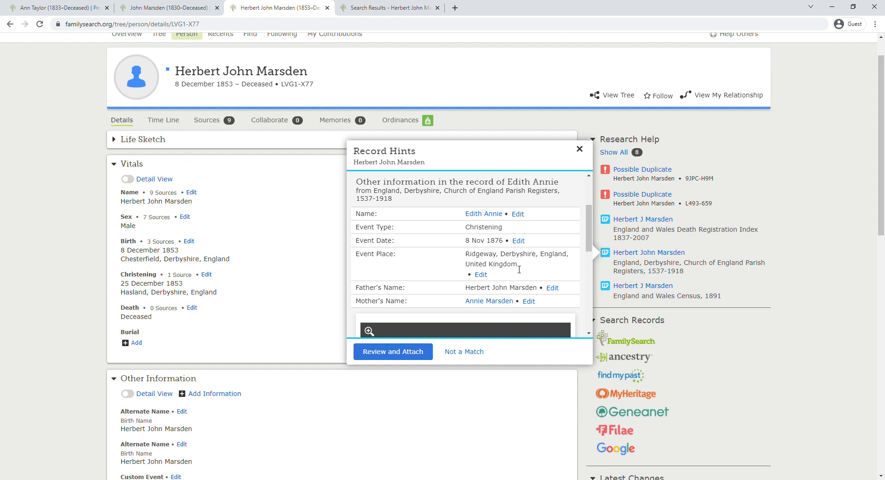
{"action": "scroll", "coordinate": [521, 268], "scroll_direction": "up", "scroll_amount": 2}
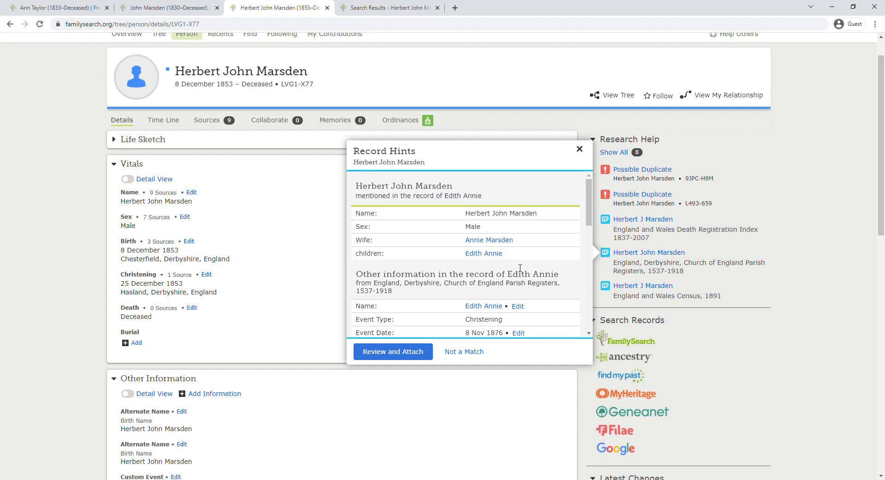
{"action": "scroll", "coordinate": [516, 267], "scroll_direction": "down", "scroll_amount": 4}
{"action": "scroll", "coordinate": [519, 269], "scroll_direction": "up", "scroll_amount": 2}
{"action": "scroll", "coordinate": [271, 306], "scroll_direction": "down", "scroll_amount": 8}
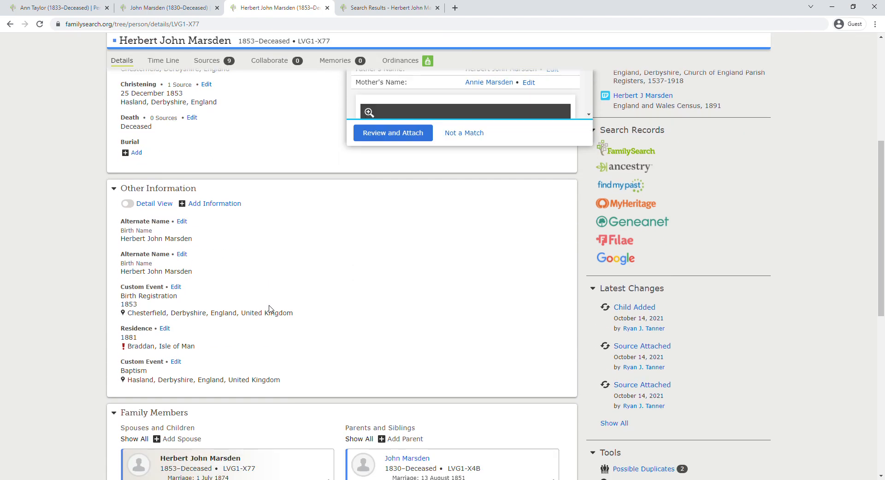
{"action": "scroll", "coordinate": [271, 309], "scroll_direction": "up", "scroll_amount": 7}
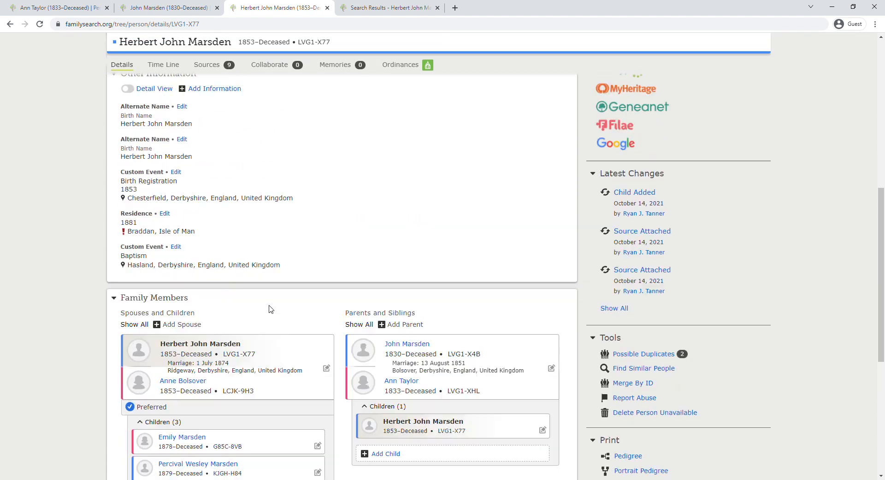
{"action": "scroll", "coordinate": [421, 176], "scroll_direction": "up", "scroll_amount": 2}
{"action": "scroll", "coordinate": [306, 419], "scroll_direction": "down", "scroll_amount": 4}
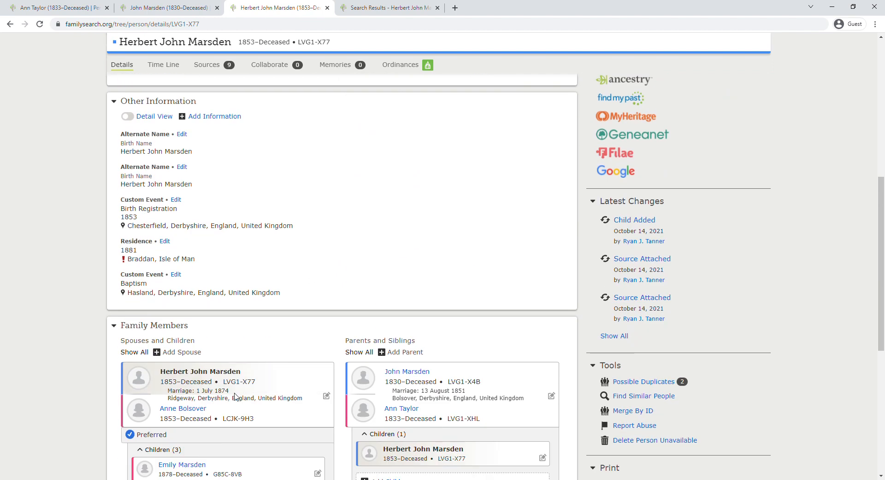
{"action": "scroll", "coordinate": [342, 257], "scroll_direction": "up", "scroll_amount": 7}
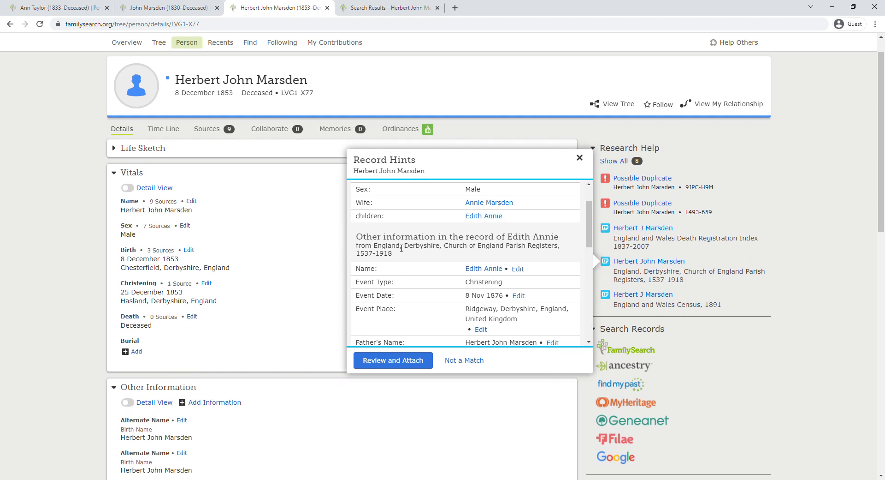
{"action": "scroll", "coordinate": [524, 264], "scroll_direction": "up", "scroll_amount": 1}
{"action": "scroll", "coordinate": [494, 291], "scroll_direction": "down", "scroll_amount": 4}
{"action": "scroll", "coordinate": [490, 242], "scroll_direction": "up", "scroll_amount": 2}
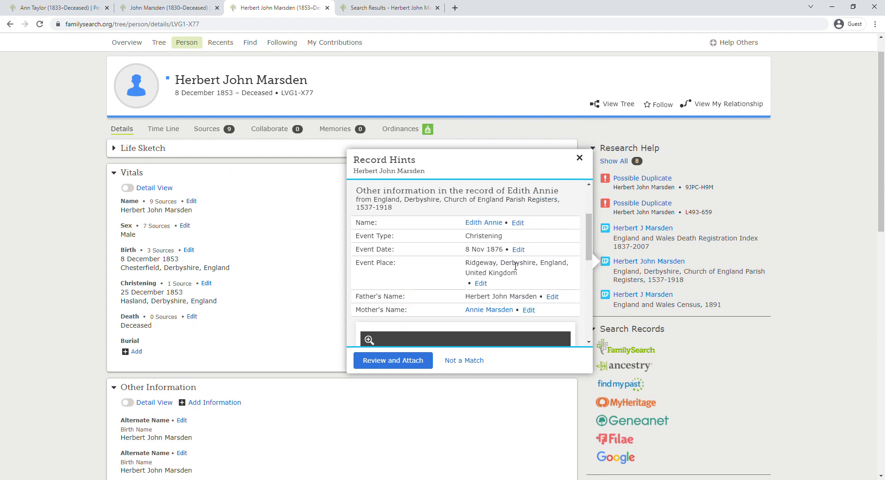
{"action": "scroll", "coordinate": [501, 290], "scroll_direction": "down", "scroll_amount": 1}
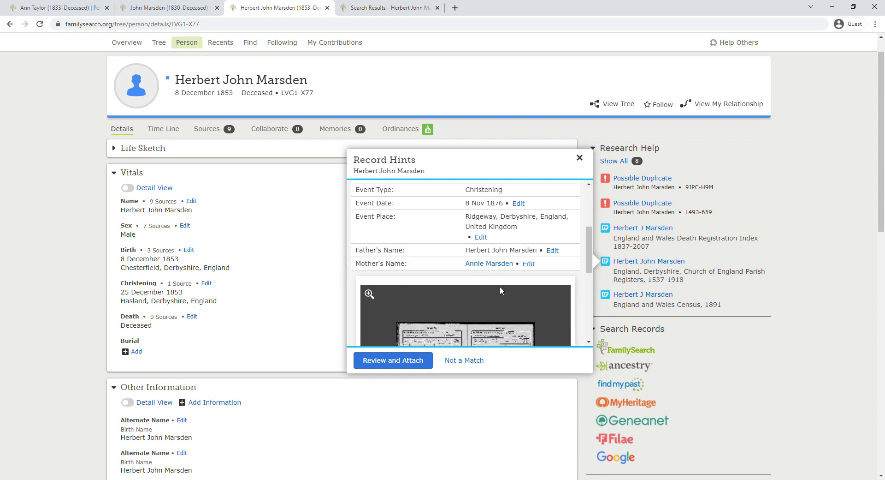
Open the 1876 christening record for review in the Source Linker and attach it to the father and his wife
{"action": "left_click", "coordinate": [375, 363]}
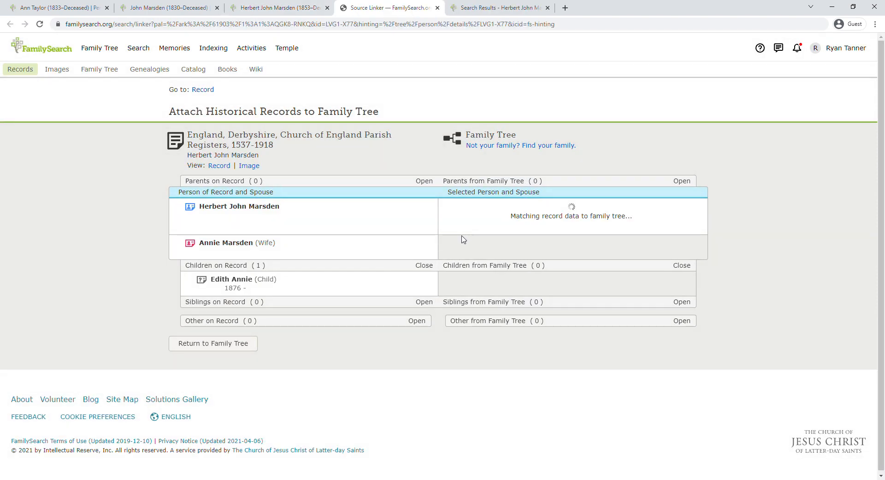
{"action": "left_click", "coordinate": [580, 356]}
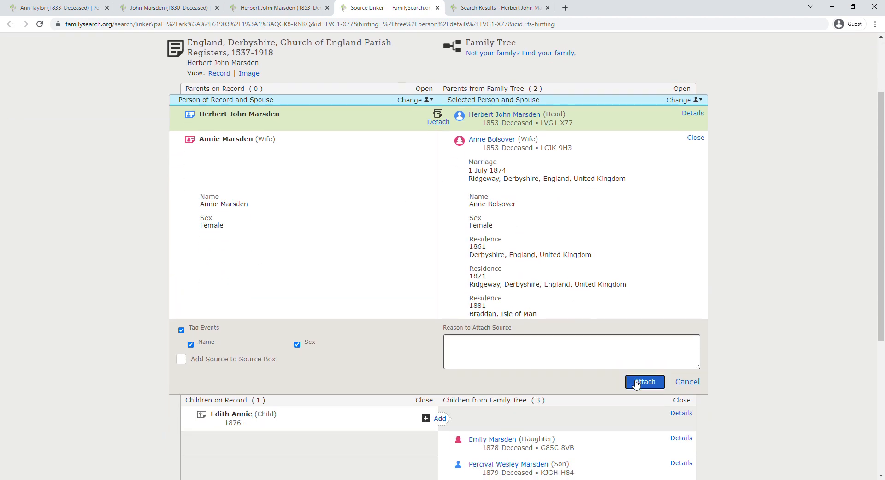
{"action": "left_click", "coordinate": [638, 382]}
Add the record's child to the couple using the suggested existing tree profile, attach the 1876 christening record to her, and close the Source Linker
{"action": "left_click", "coordinate": [440, 213]}
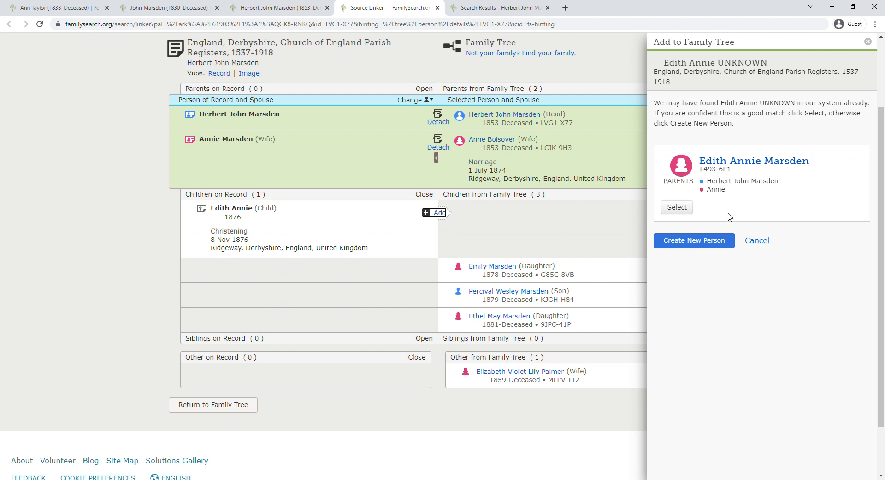
{"action": "left_click", "coordinate": [684, 209]}
{"action": "left_click", "coordinate": [636, 360]}
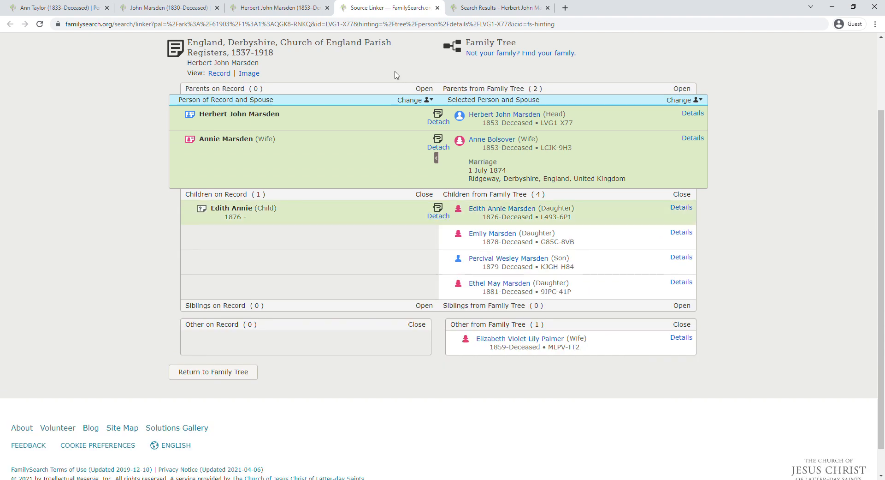
{"action": "scroll", "coordinate": [310, 79], "scroll_direction": "up", "scroll_amount": 3}
{"action": "left_click", "coordinate": [437, 8]}
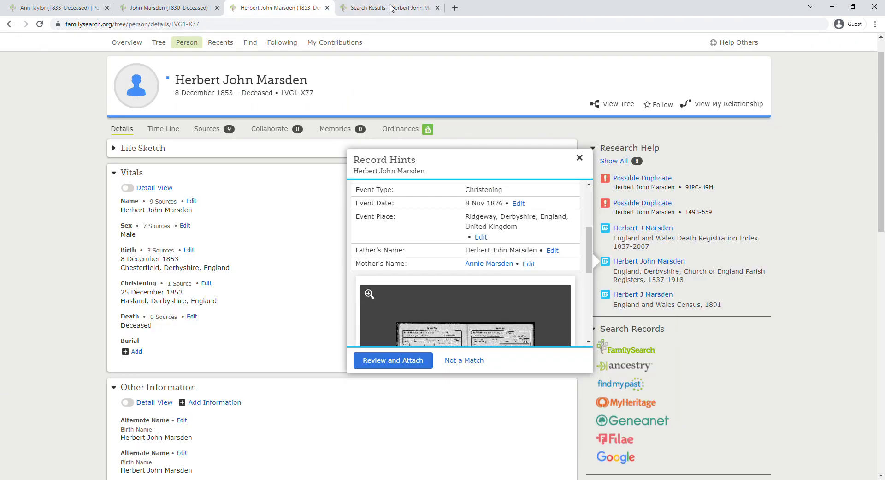
Reload the father's profile and compare the 1891 Derbyshire parish christening record hint with the couple's listed children
{"action": "left_click", "coordinate": [331, 164]}
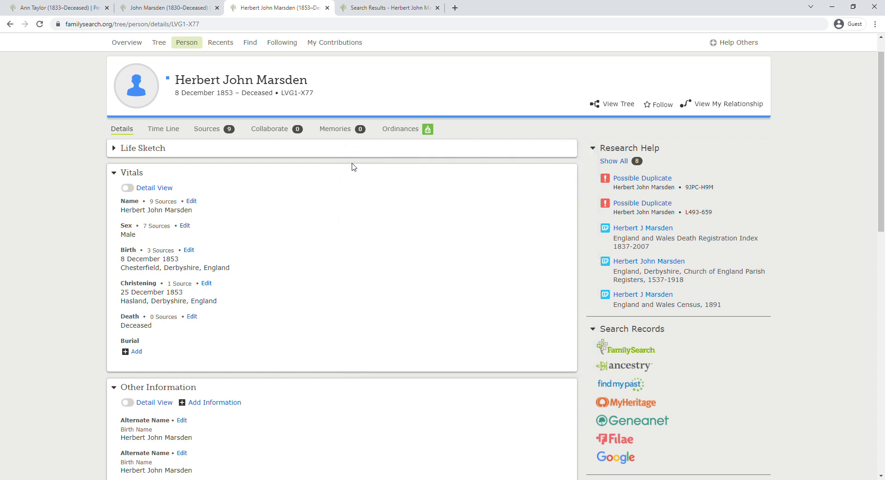
{"action": "left_click", "coordinate": [40, 24]}
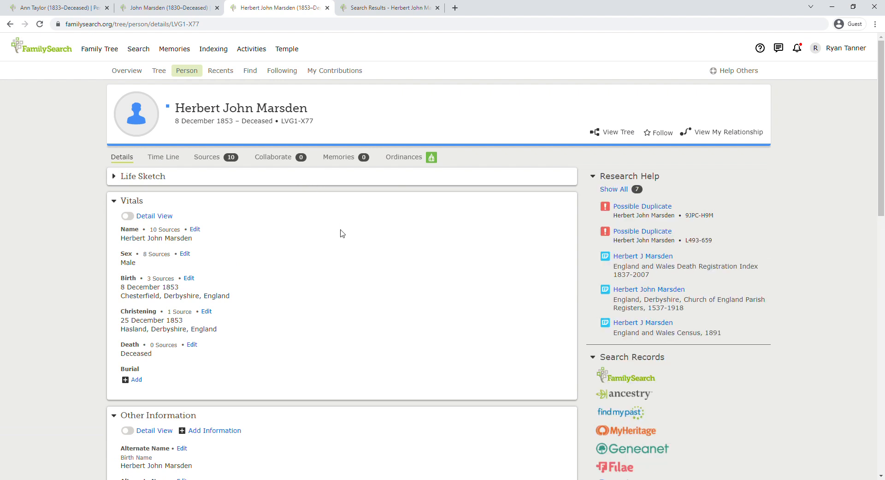
{"action": "scroll", "coordinate": [342, 233], "scroll_direction": "down", "scroll_amount": 1}
{"action": "left_click", "coordinate": [650, 243]}
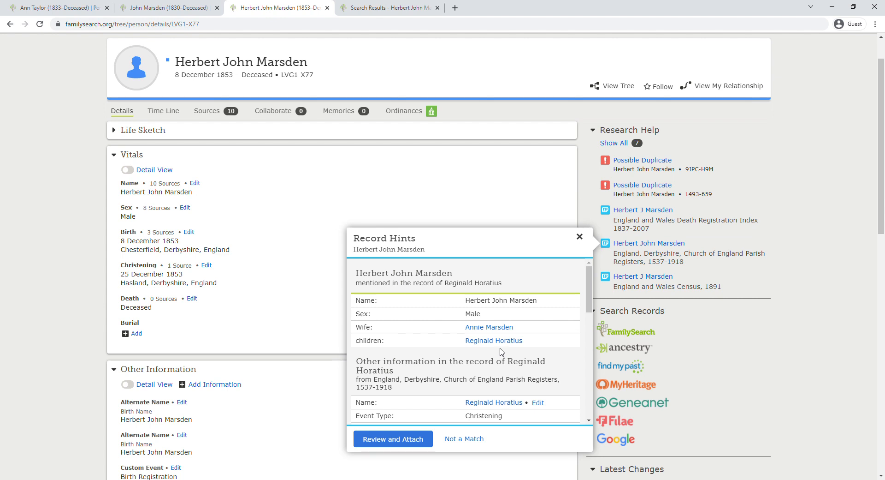
{"action": "scroll", "coordinate": [502, 351], "scroll_direction": "down", "scroll_amount": 2}
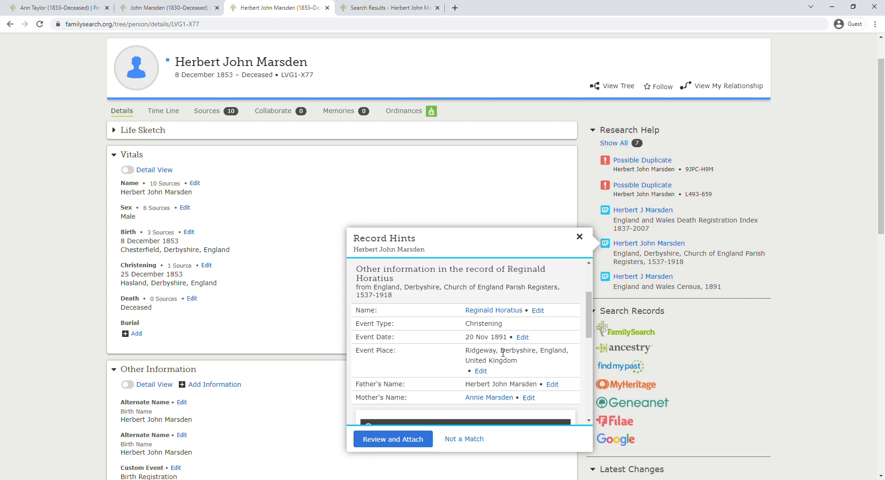
{"action": "scroll", "coordinate": [293, 353], "scroll_direction": "down", "scroll_amount": 5}
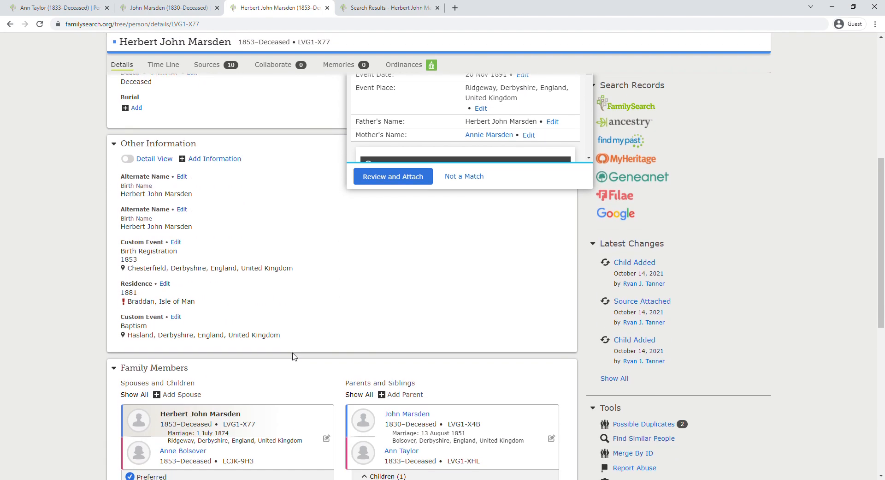
{"action": "scroll", "coordinate": [294, 356], "scroll_direction": "down", "scroll_amount": 4}
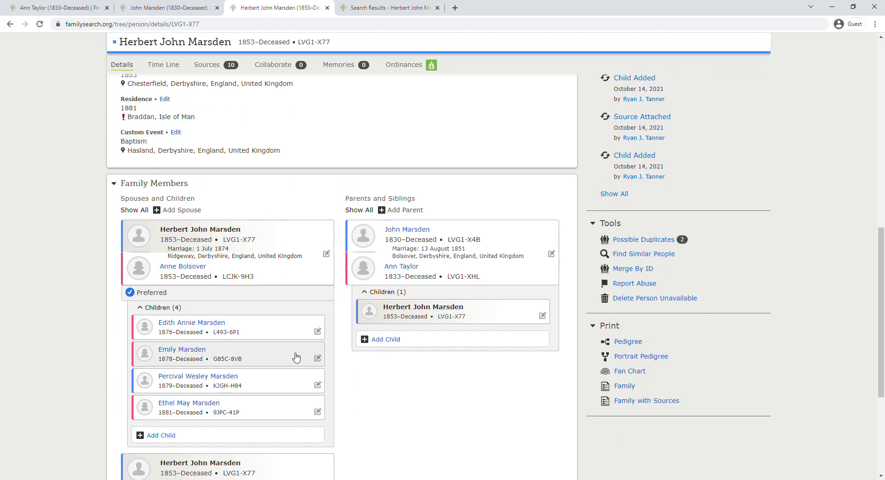
{"action": "scroll", "coordinate": [296, 357], "scroll_direction": "down", "scroll_amount": 2}
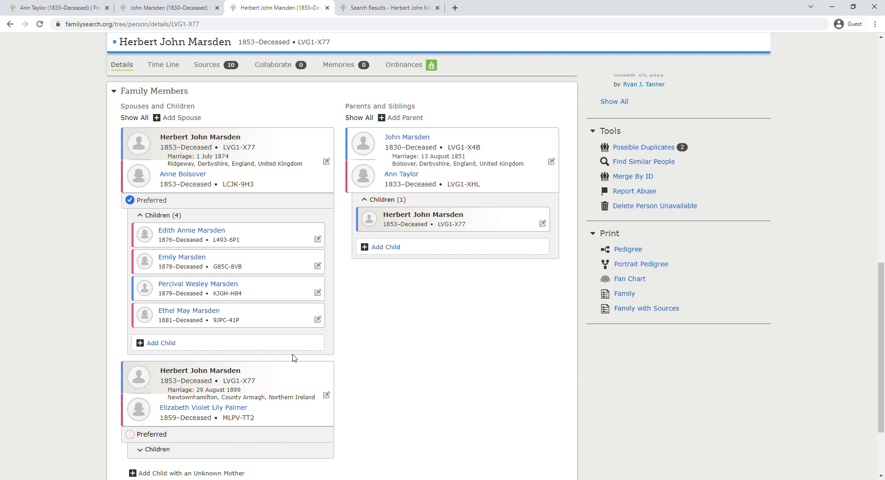
Compare the parish register christening hint with the children listed under the profile's family members
{"action": "scroll", "coordinate": [293, 356], "scroll_direction": "up", "scroll_amount": 11}
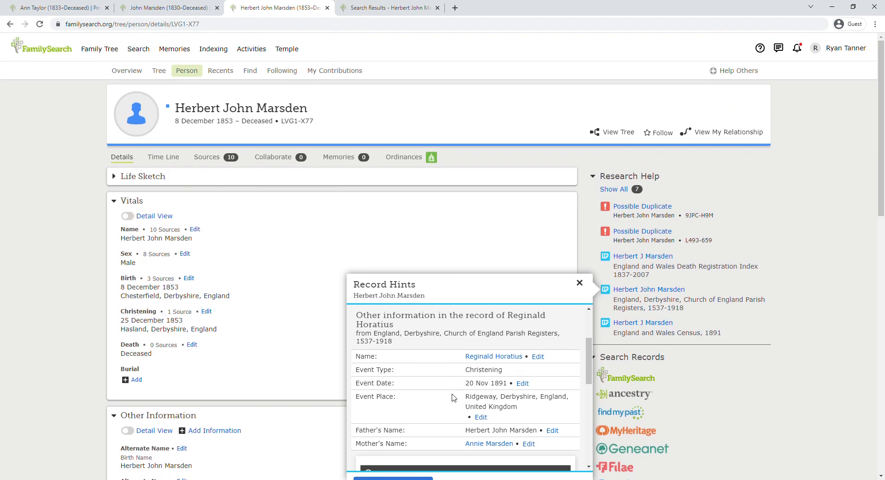
{"action": "scroll", "coordinate": [452, 397], "scroll_direction": "up", "scroll_amount": 2}
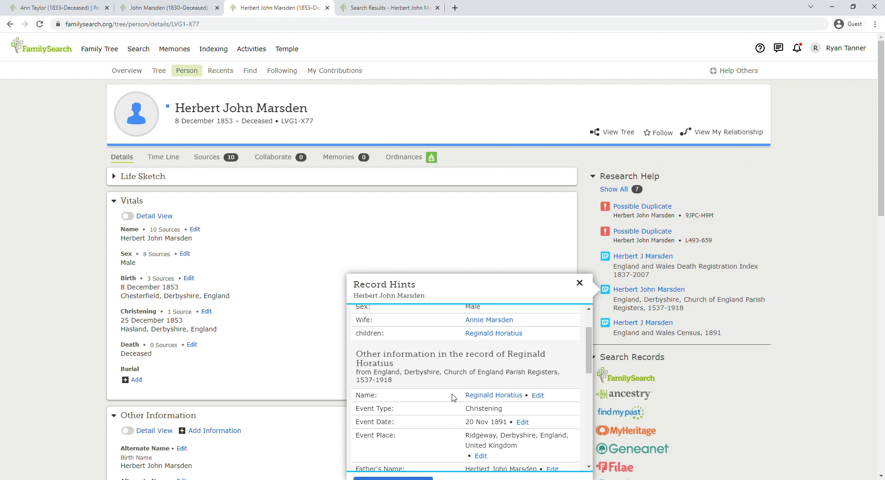
{"action": "scroll", "coordinate": [454, 397], "scroll_direction": "down", "scroll_amount": 5}
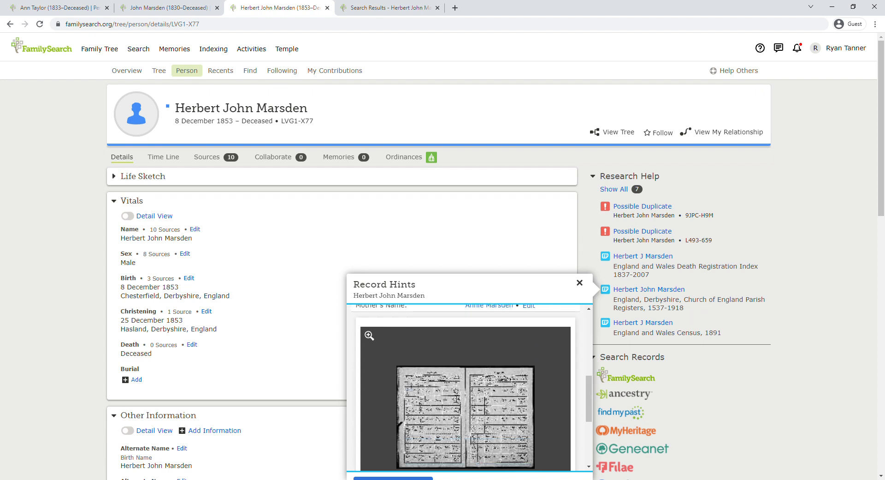
{"action": "scroll", "coordinate": [456, 399], "scroll_direction": "up", "scroll_amount": 2}
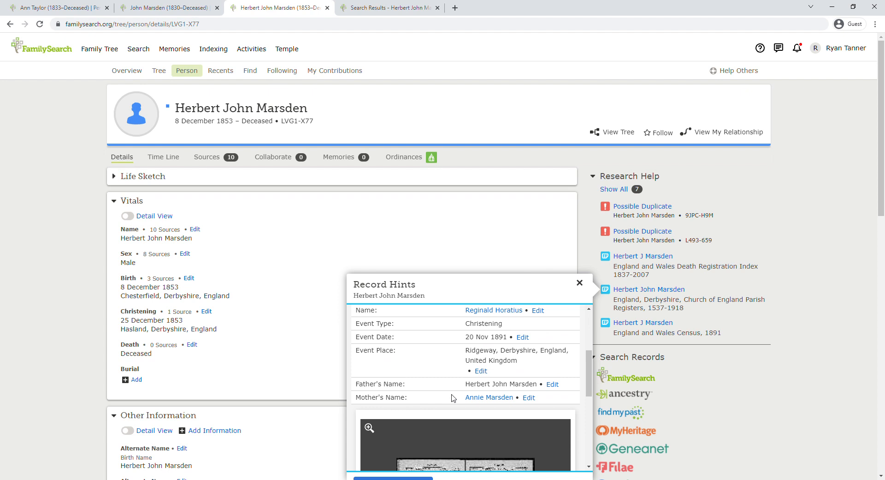
{"action": "scroll", "coordinate": [454, 398], "scroll_direction": "up", "scroll_amount": 1}
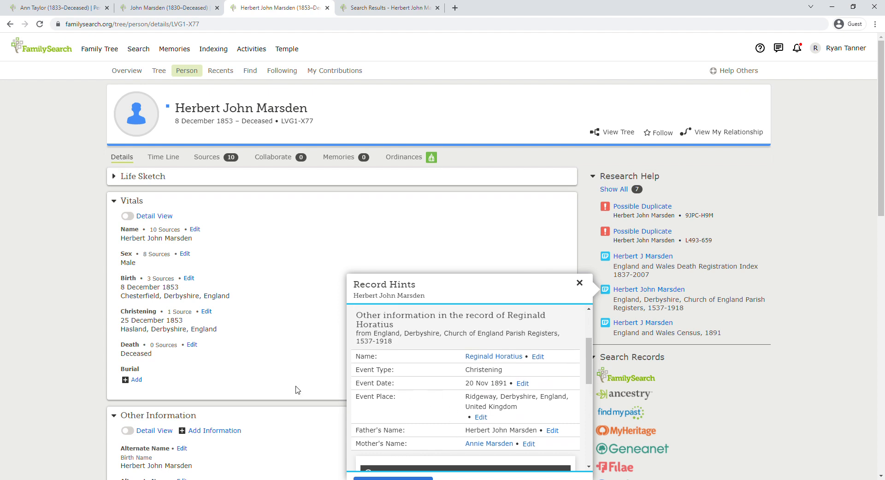
{"action": "scroll", "coordinate": [294, 390], "scroll_direction": "down", "scroll_amount": 6}
{"action": "scroll", "coordinate": [295, 390], "scroll_direction": "down", "scroll_amount": 2}
{"action": "scroll", "coordinate": [235, 352], "scroll_direction": "down", "scroll_amount": 2}
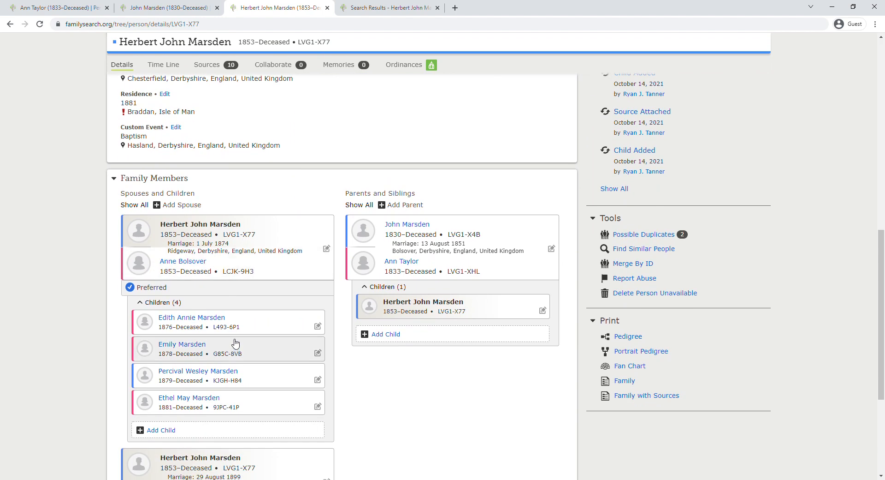
{"action": "scroll", "coordinate": [257, 346], "scroll_direction": "up", "scroll_amount": 7}
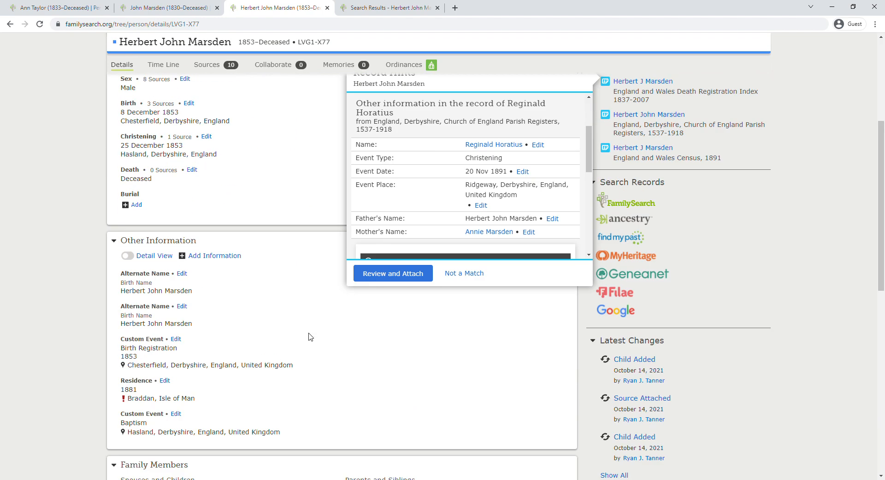
{"action": "scroll", "coordinate": [320, 318], "scroll_direction": "up", "scroll_amount": 3}
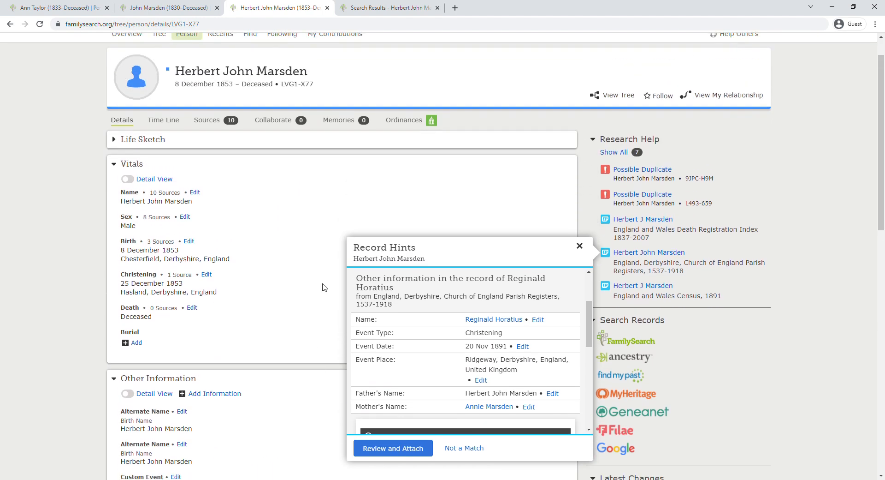
Examine the England and Wales Census, 1891 record hint, including its residence, occupation and household details
{"action": "left_click", "coordinate": [331, 283]}
{"action": "left_click", "coordinate": [637, 286]}
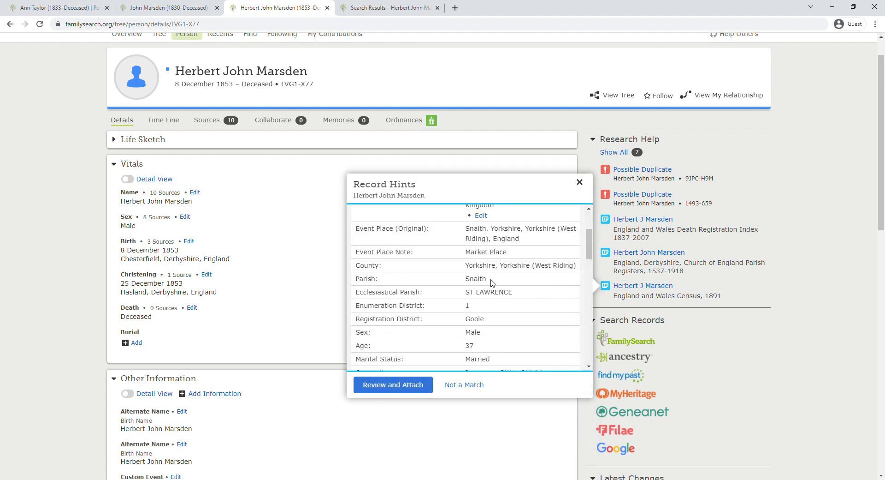
{"action": "scroll", "coordinate": [493, 283], "scroll_direction": "down", "scroll_amount": 2}
{"action": "scroll", "coordinate": [495, 283], "scroll_direction": "up", "scroll_amount": 5}
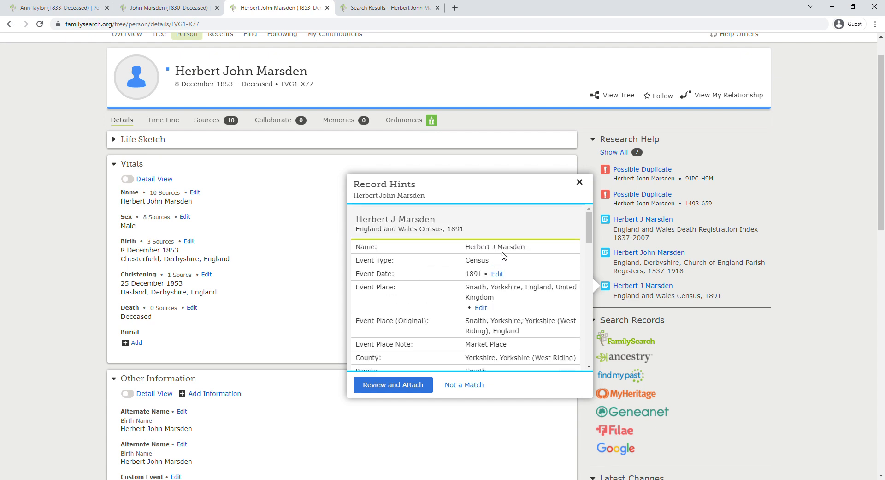
{"action": "scroll", "coordinate": [506, 304], "scroll_direction": "down", "scroll_amount": 3}
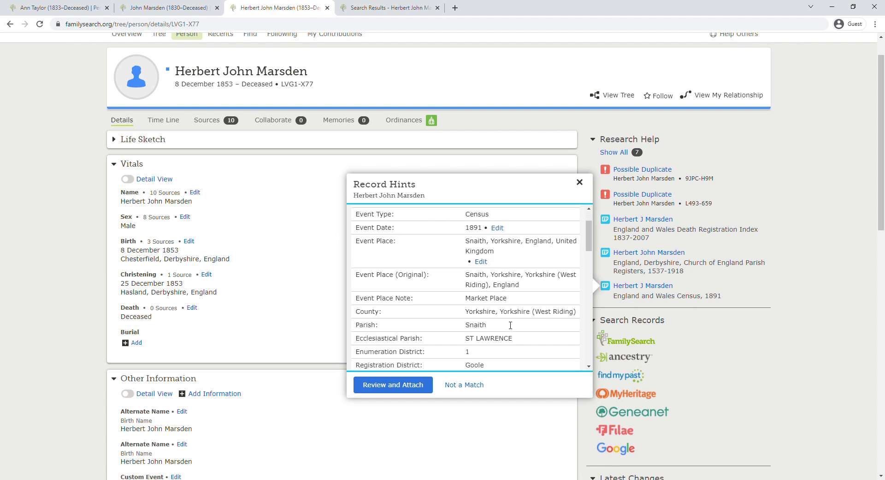
{"action": "scroll", "coordinate": [509, 331], "scroll_direction": "down", "scroll_amount": 1}
{"action": "scroll", "coordinate": [509, 331], "scroll_direction": "up", "scroll_amount": 4}
{"action": "scroll", "coordinate": [509, 331], "scroll_direction": "down", "scroll_amount": 6}
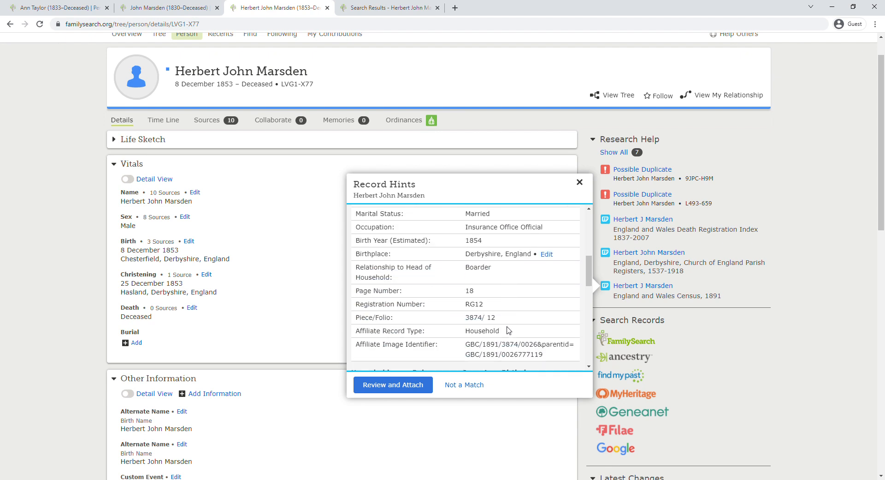
{"action": "scroll", "coordinate": [509, 331], "scroll_direction": "down", "scroll_amount": 2}
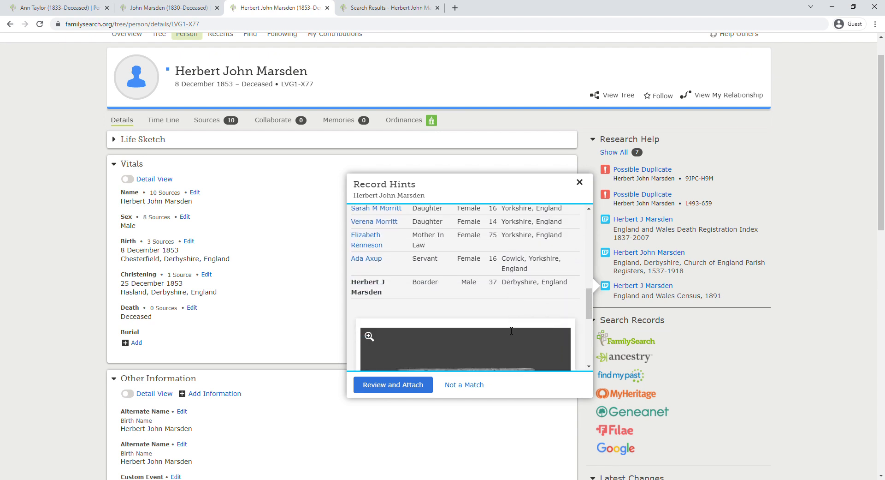
{"action": "scroll", "coordinate": [512, 331], "scroll_direction": "up", "scroll_amount": 5}
{"action": "left_click", "coordinate": [338, 199]}
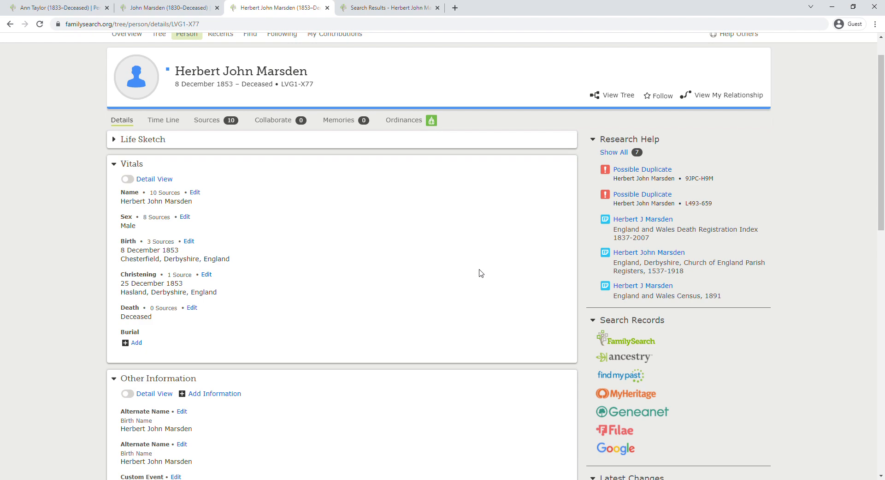
Check the profile's events and family members against the census search results, and return to the profile
{"action": "scroll", "coordinate": [481, 273], "scroll_direction": "down", "scroll_amount": 5}
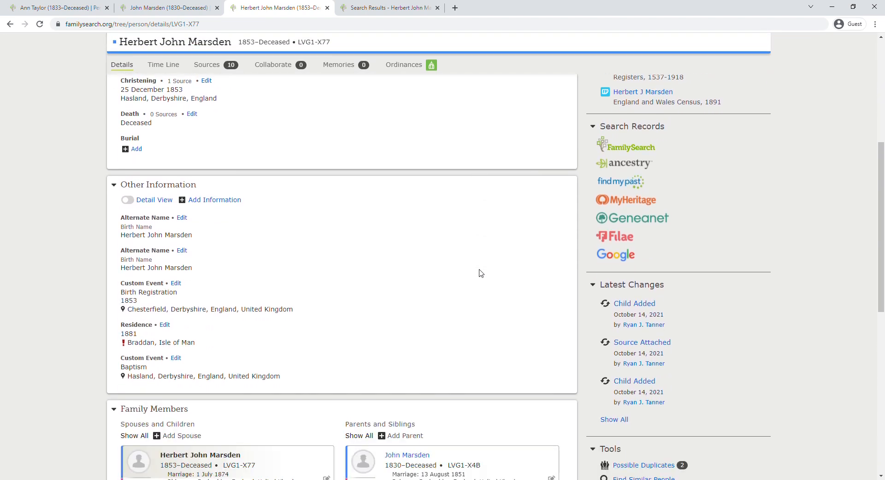
{"action": "scroll", "coordinate": [481, 273], "scroll_direction": "down", "scroll_amount": 6}
{"action": "scroll", "coordinate": [480, 277], "scroll_direction": "down", "scroll_amount": 3}
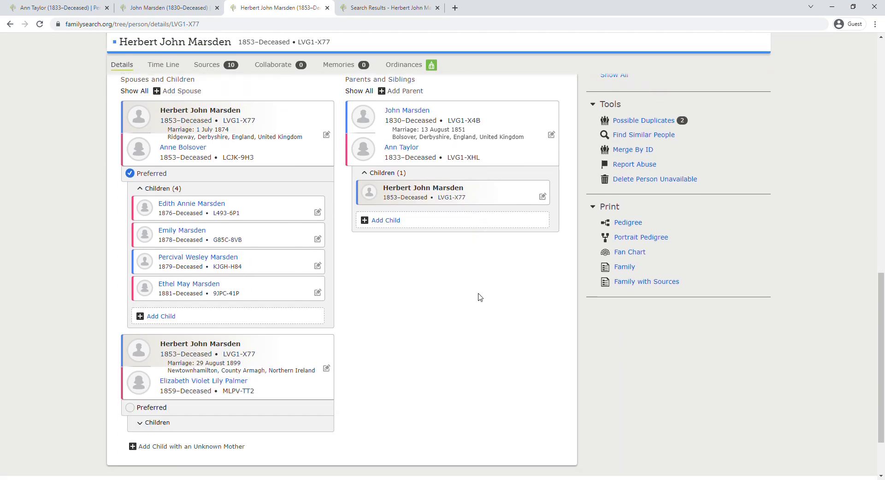
{"action": "scroll", "coordinate": [480, 297], "scroll_direction": "up", "scroll_amount": 13}
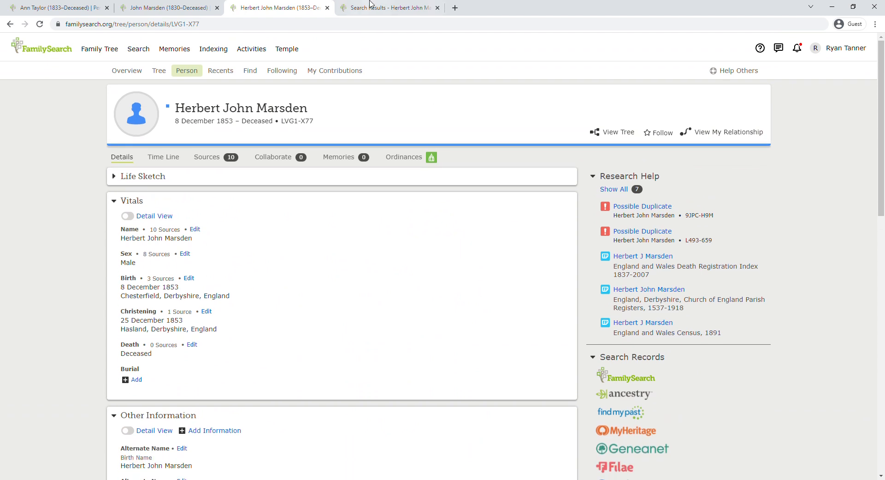
{"action": "left_click", "coordinate": [367, 9]}
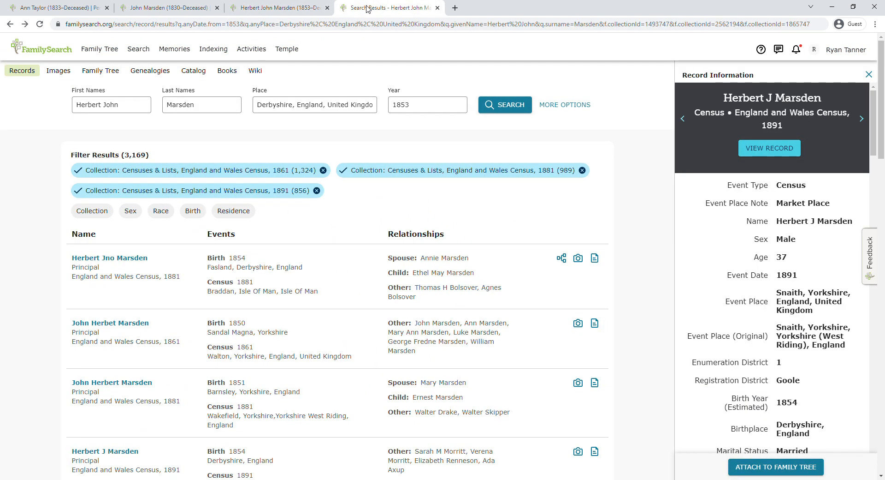
{"action": "left_click", "coordinate": [294, 7]}
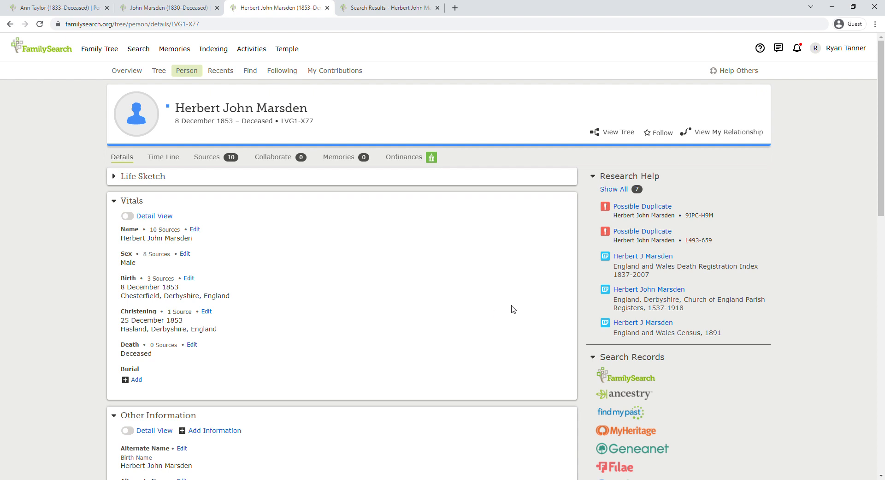
Standardize the place of the 1881 residence to the parish Braddan, Isle of Man, and save the change
{"action": "scroll", "coordinate": [201, 293], "scroll_direction": "down", "scroll_amount": 4}
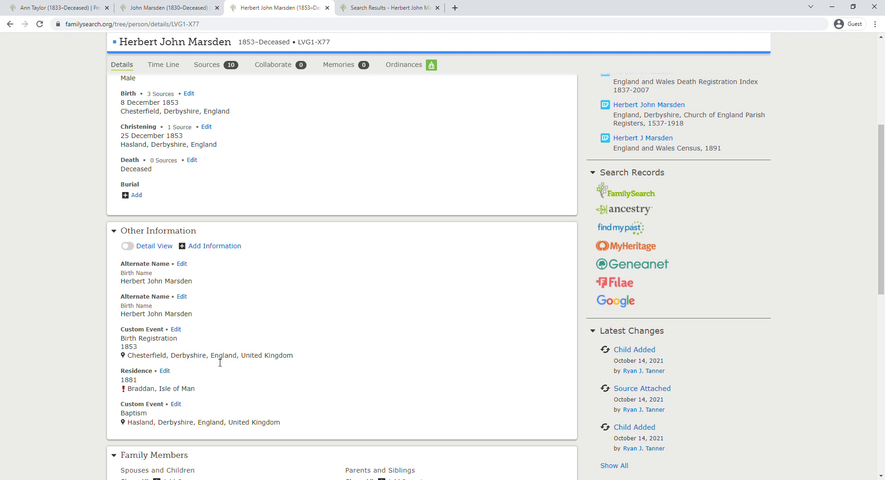
{"action": "scroll", "coordinate": [220, 362], "scroll_direction": "down", "scroll_amount": 2}
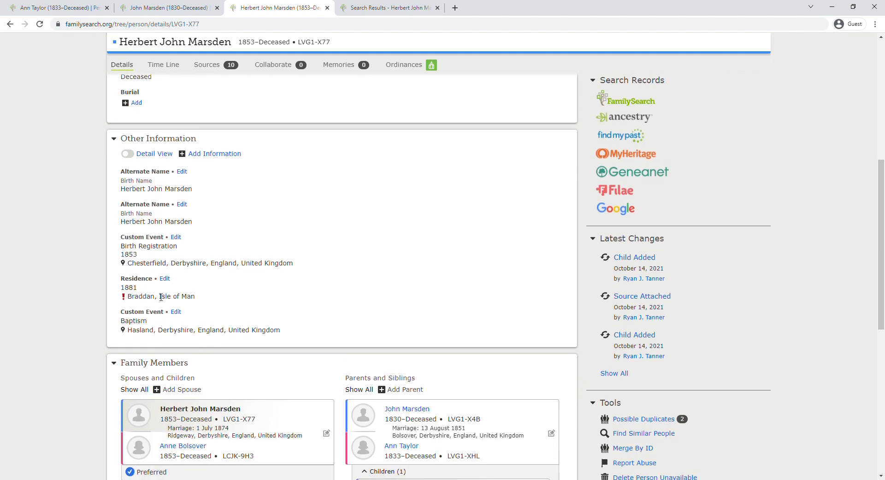
{"action": "left_click", "coordinate": [165, 278]}
{"action": "left_click", "coordinate": [367, 249]}
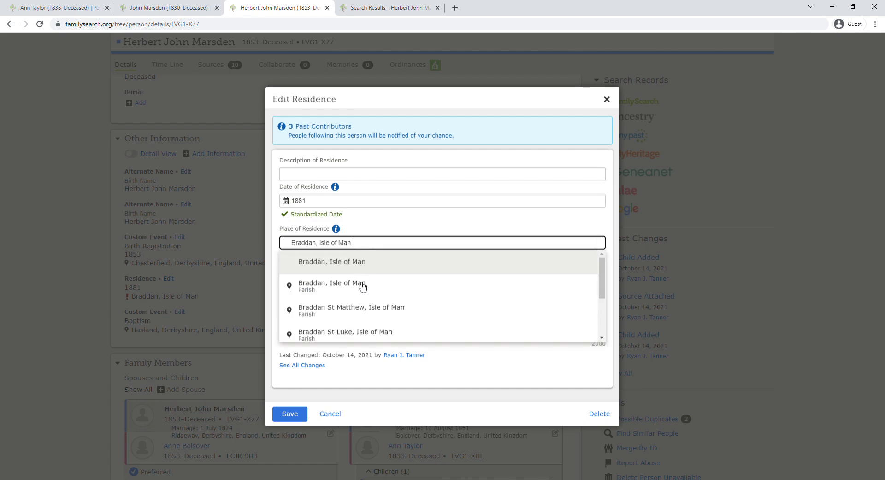
{"action": "left_click", "coordinate": [363, 286]}
{"action": "left_click", "coordinate": [297, 399]}
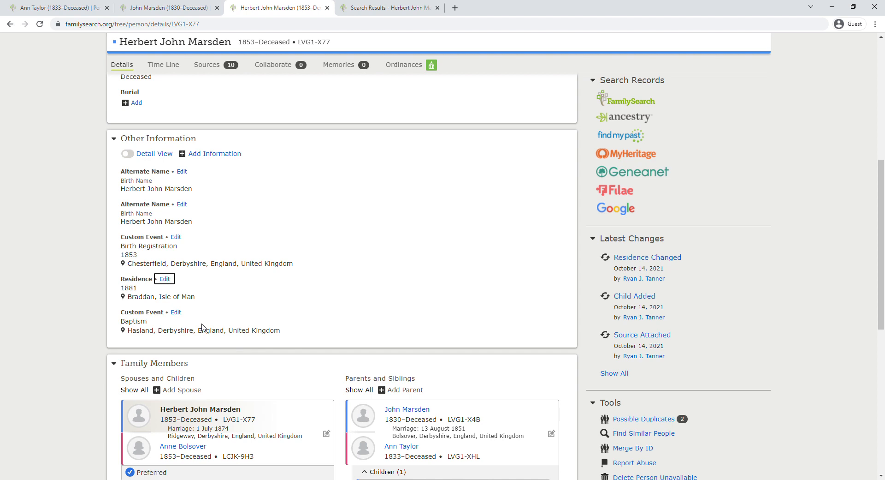
Recheck the family members and the 1891 census hint, and reread the Derbyshire Church of England Parish Registers hint
{"action": "scroll", "coordinate": [202, 326], "scroll_direction": "down", "scroll_amount": 1}
{"action": "scroll", "coordinate": [205, 327], "scroll_direction": "down", "scroll_amount": 3}
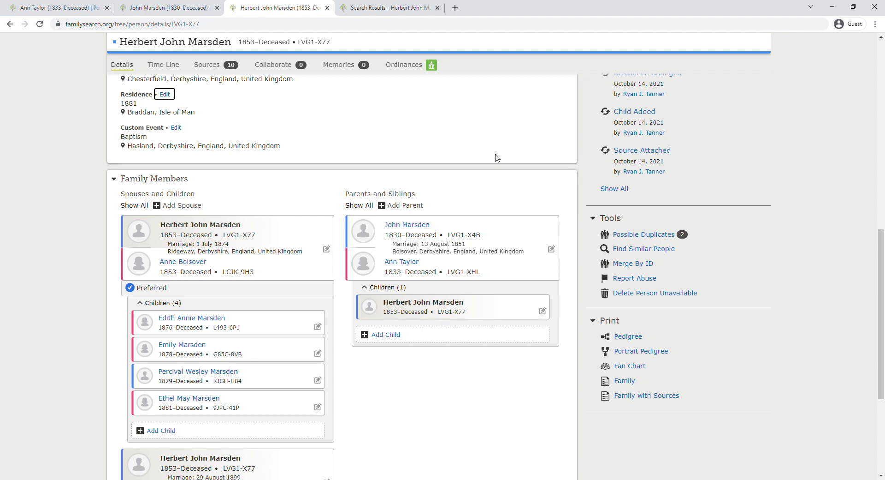
{"action": "scroll", "coordinate": [497, 158], "scroll_direction": "up", "scroll_amount": 1}
{"action": "scroll", "coordinate": [497, 158], "scroll_direction": "up", "scroll_amount": 7}
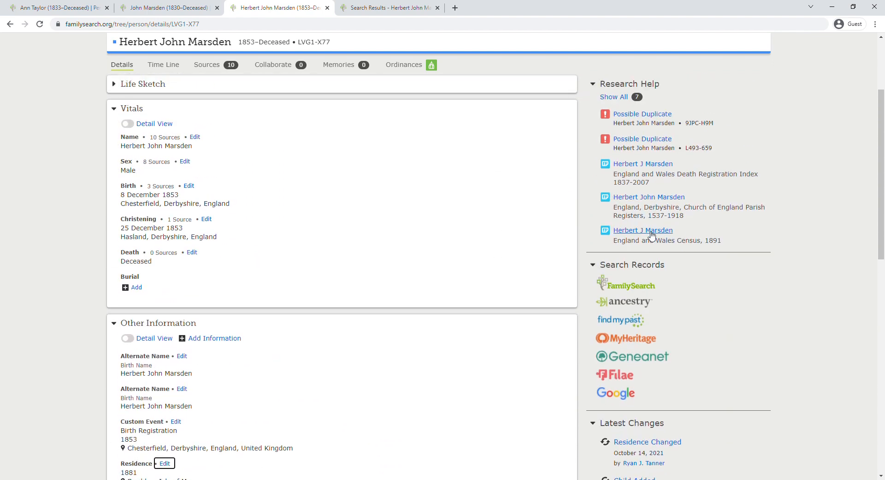
{"action": "left_click", "coordinate": [651, 232]}
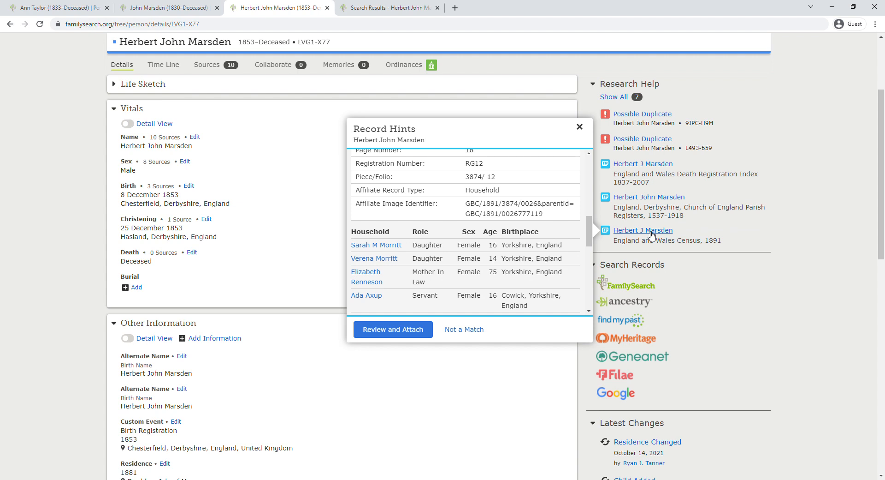
{"action": "left_click", "coordinate": [648, 197]}
{"action": "scroll", "coordinate": [482, 197], "scroll_direction": "up", "scroll_amount": 1}
{"action": "scroll", "coordinate": [482, 197], "scroll_direction": "up", "scroll_amount": 4}
{"action": "scroll", "coordinate": [482, 198], "scroll_direction": "down", "scroll_amount": 1}
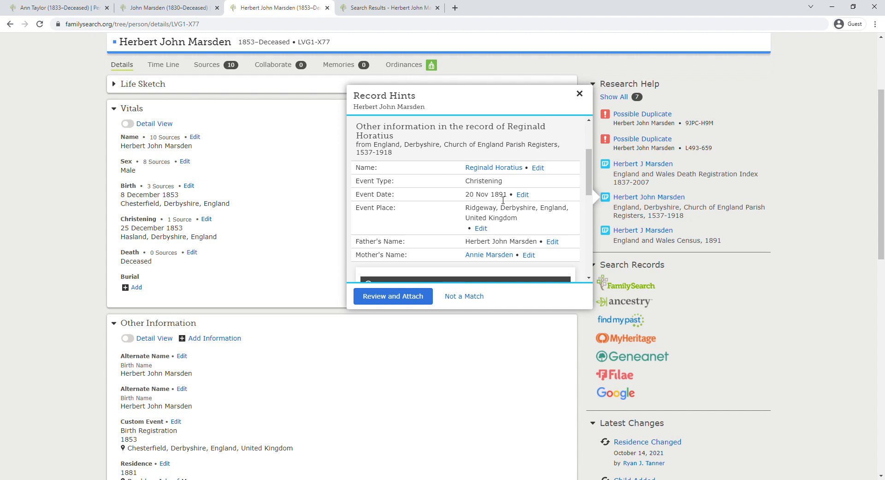
{"action": "scroll", "coordinate": [503, 201], "scroll_direction": "up", "scroll_amount": 2}
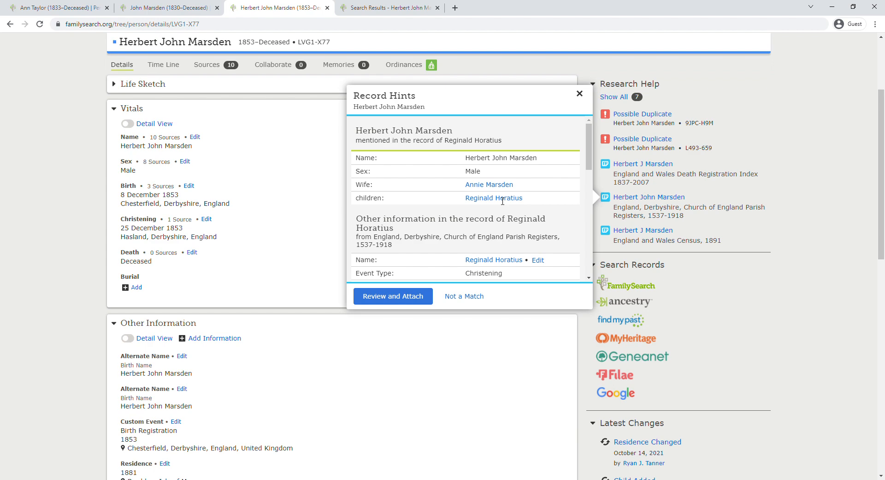
Review the Derbyshire parish register hint for attachment and attach it to both the father and his wife in the family tree
{"action": "left_click", "coordinate": [391, 296]}
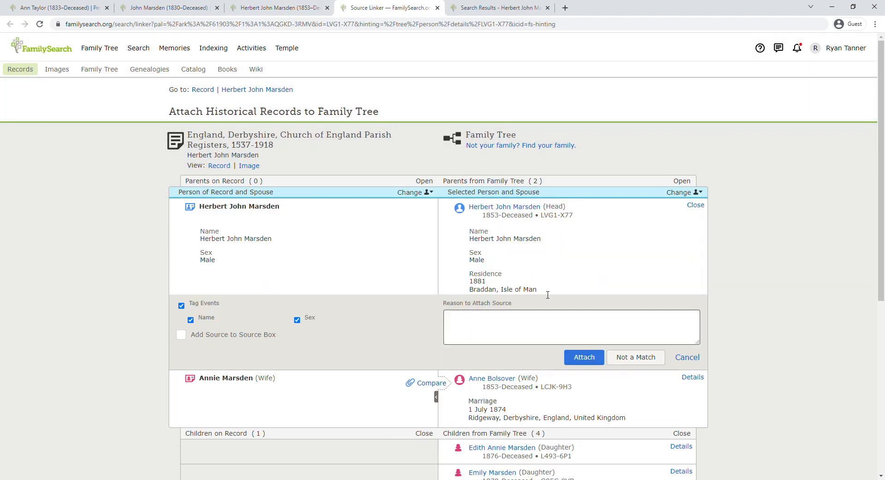
{"action": "left_click", "coordinate": [584, 359]}
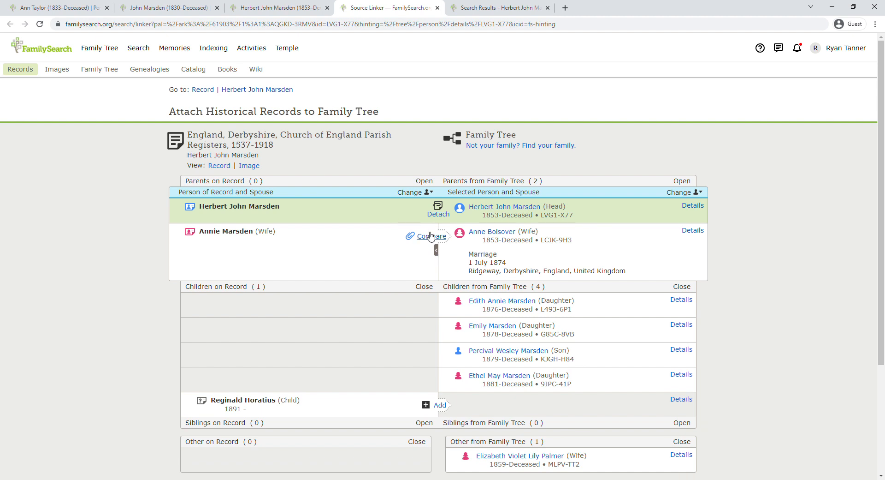
{"action": "left_click", "coordinate": [431, 237]}
{"action": "scroll", "coordinate": [563, 367], "scroll_direction": "down", "scroll_amount": 2}
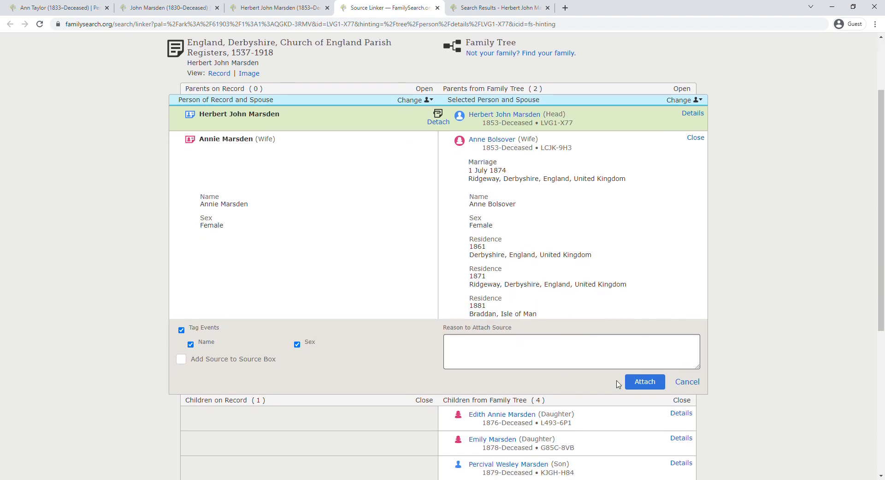
{"action": "left_click", "coordinate": [645, 382]}
Add the record's child to the family tree as a new person, with the christening date standardized to 20 November 1891
{"action": "left_click", "coordinate": [442, 313]}
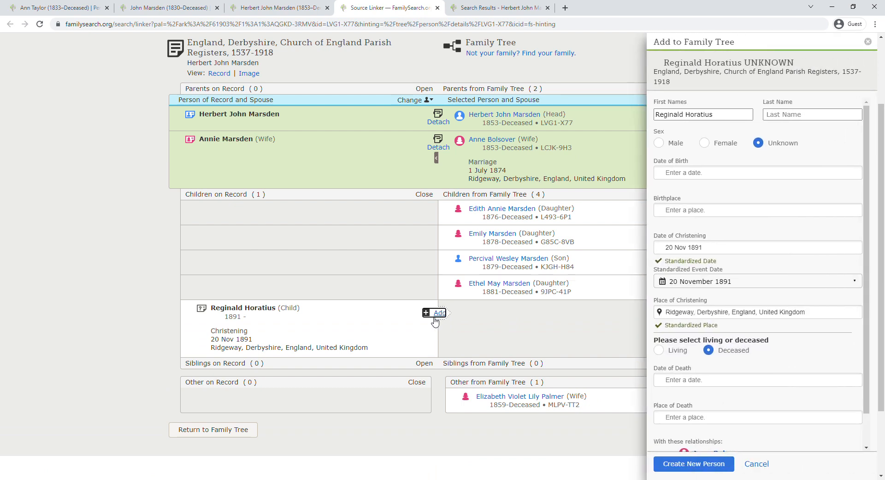
{"action": "left_click", "coordinate": [713, 252]}
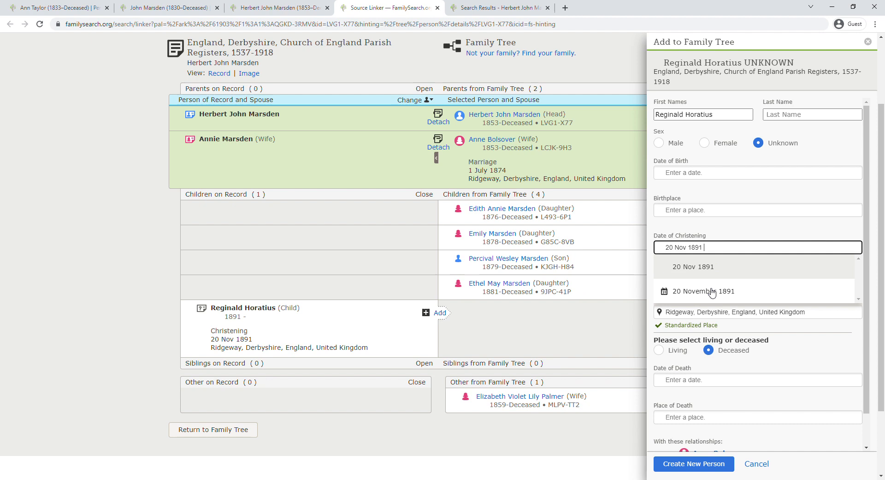
{"action": "left_click", "coordinate": [712, 293]}
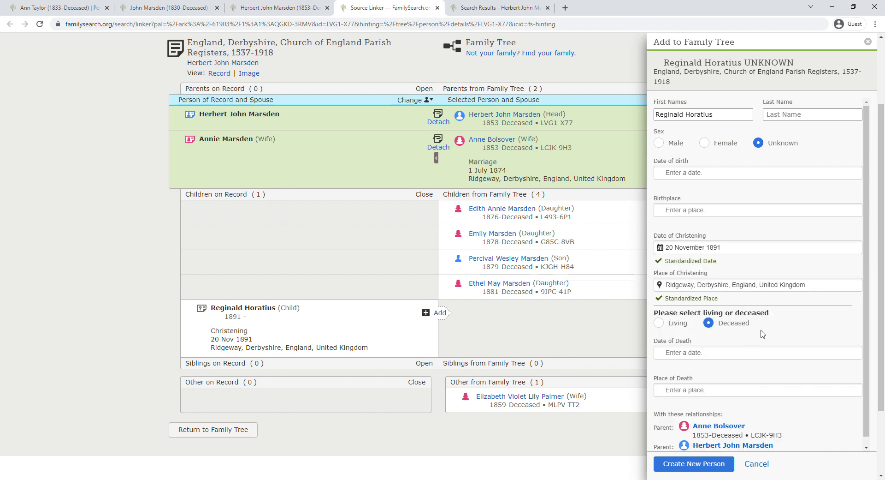
{"action": "left_click", "coordinate": [690, 465]}
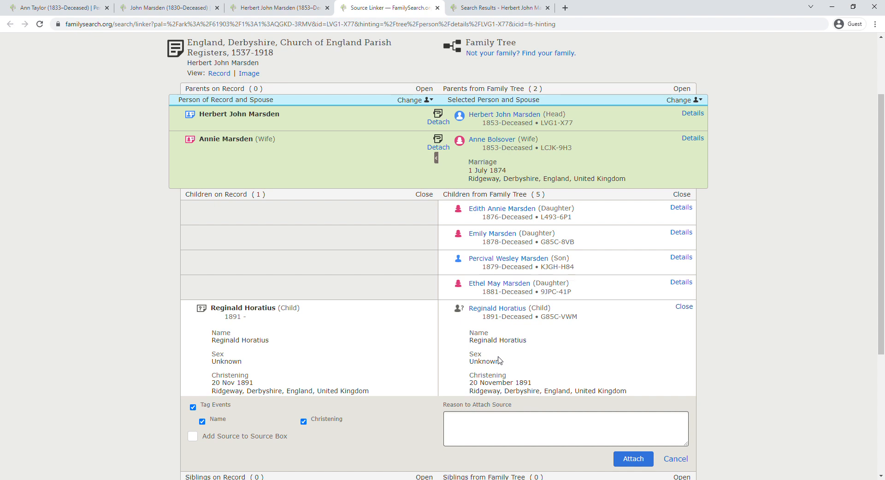
Set the newly added child's sex to Male on the child's profile, save it, and return to the record attachment page
{"action": "left_click", "coordinate": [514, 310]}
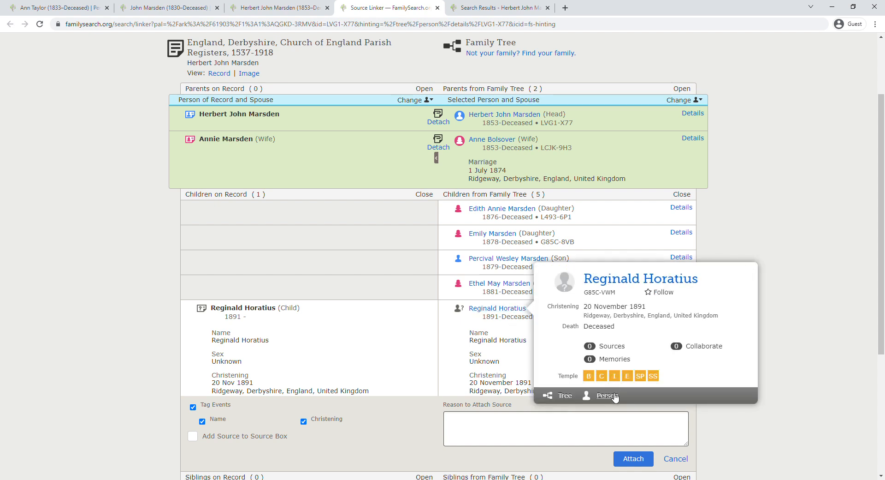
{"action": "left_click", "coordinate": [645, 395]}
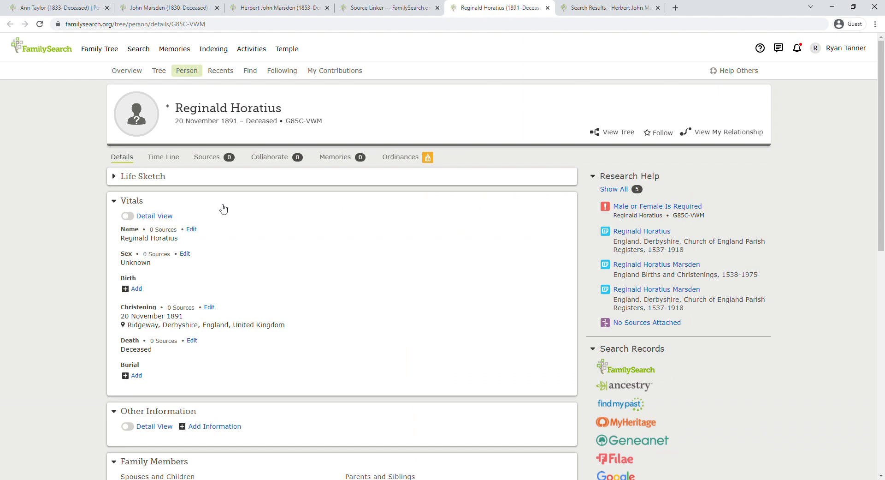
{"action": "left_click", "coordinate": [187, 255]}
{"action": "left_click", "coordinate": [232, 225]}
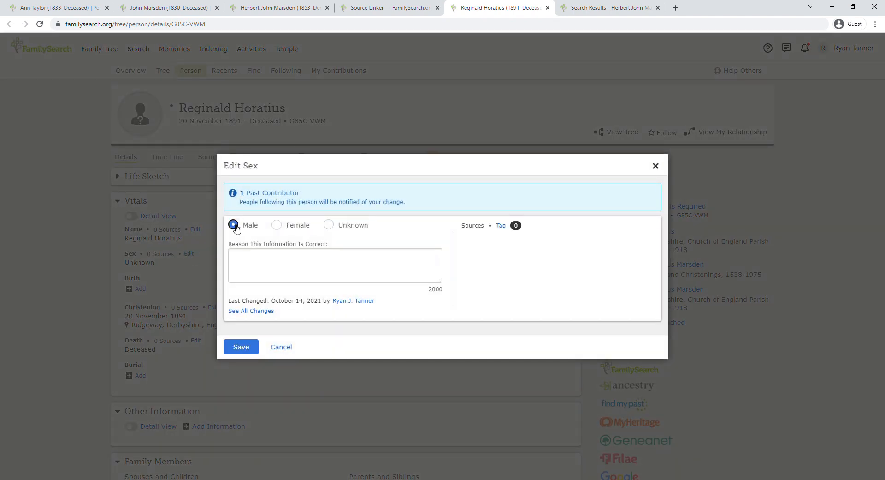
{"action": "left_click", "coordinate": [252, 348]}
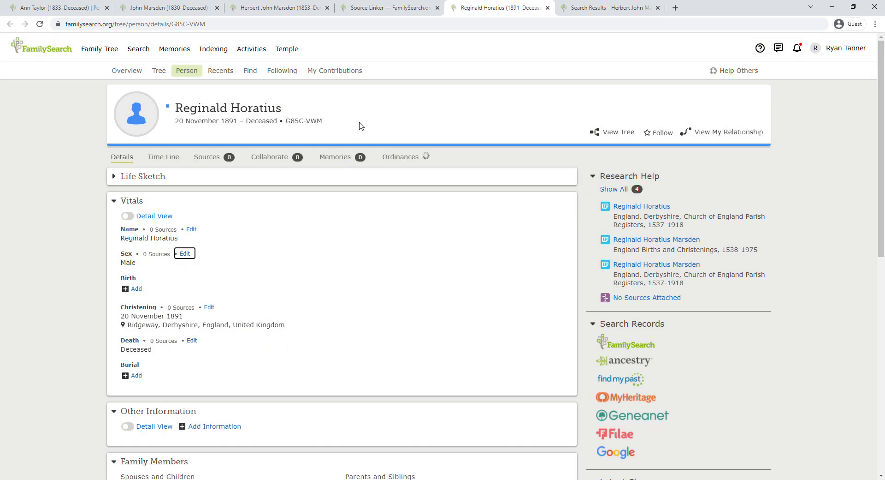
{"action": "left_click", "coordinate": [548, 8]}
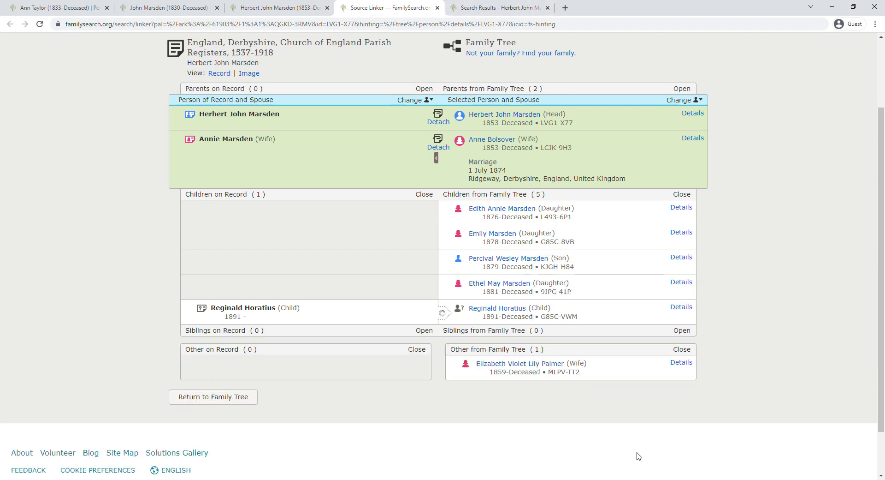
Attach the Derbyshire parish register record to the newly added son, and return to the father's refreshed profile
{"action": "left_click", "coordinate": [636, 460]}
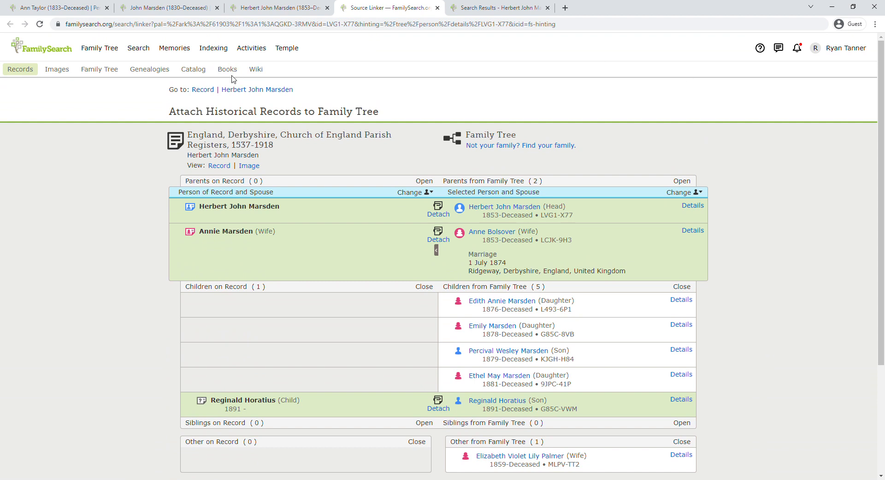
{"action": "left_click", "coordinate": [437, 8]}
{"action": "left_click", "coordinate": [329, 140]}
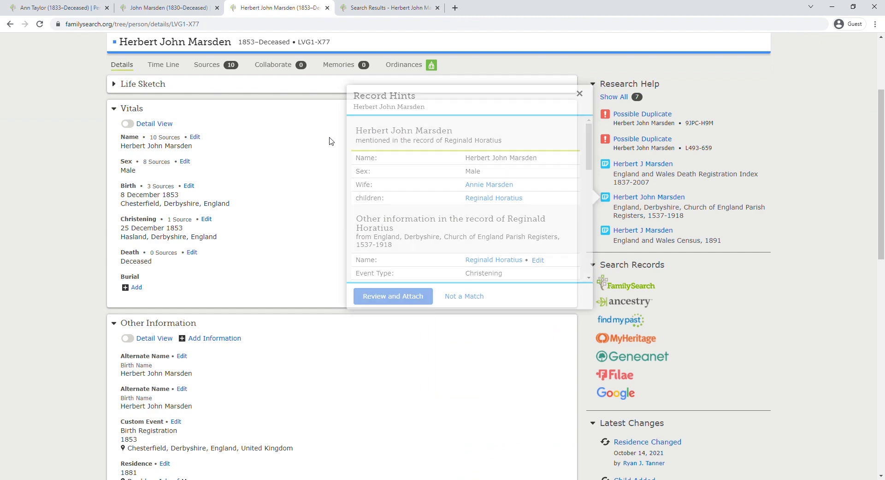
{"action": "left_click", "coordinate": [40, 24]}
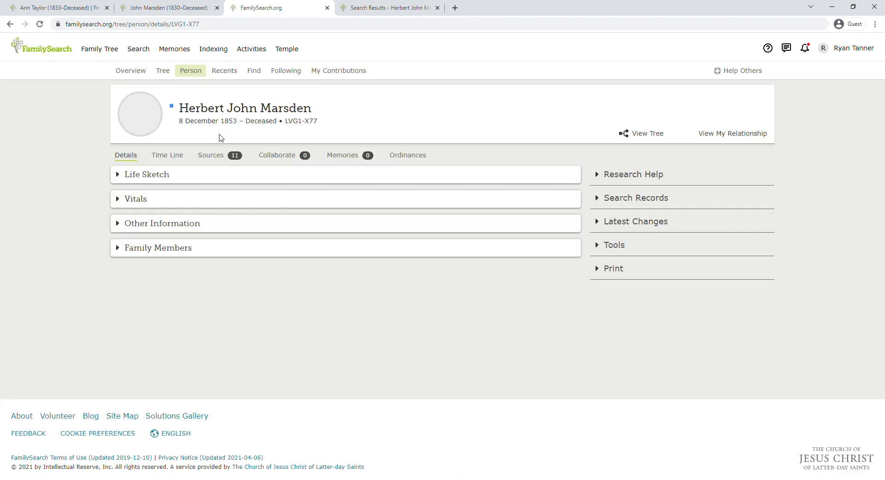
Examine the birth or christening date and place of each of the couple's five children, and recheck the remaining record hints
{"action": "scroll", "coordinate": [243, 339], "scroll_direction": "down", "scroll_amount": 3}
{"action": "scroll", "coordinate": [241, 337], "scroll_direction": "down", "scroll_amount": 3}
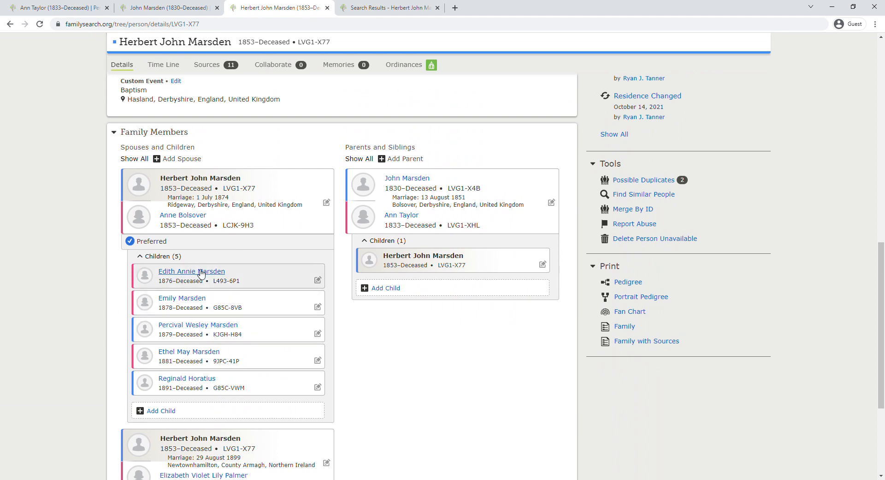
{"action": "mouse_move", "coordinate": [200, 273]}
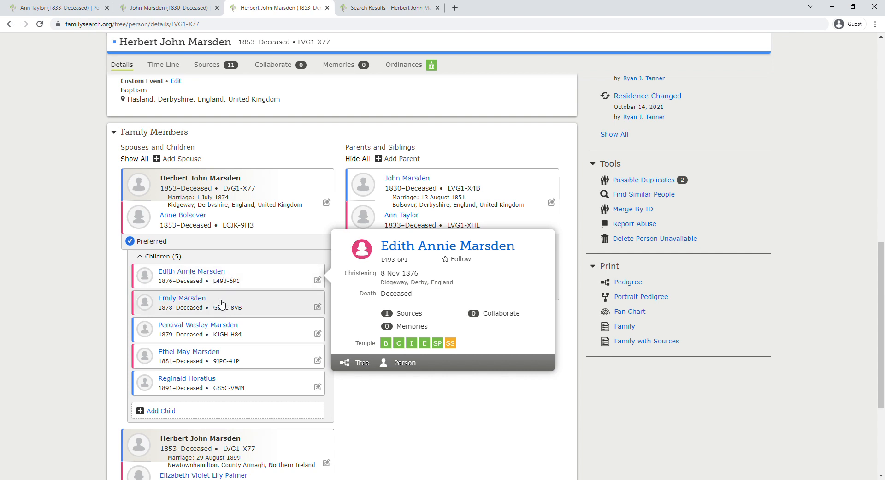
{"action": "mouse_move", "coordinate": [200, 302]}
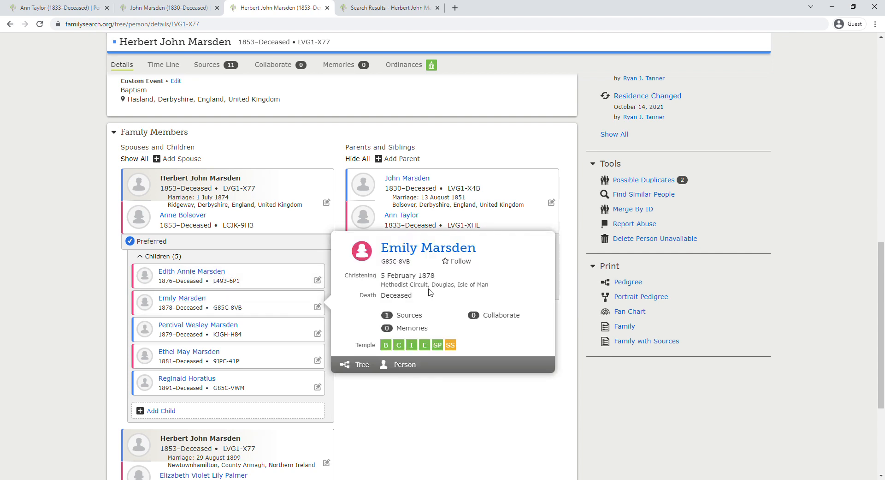
{"action": "mouse_move", "coordinate": [216, 328]}
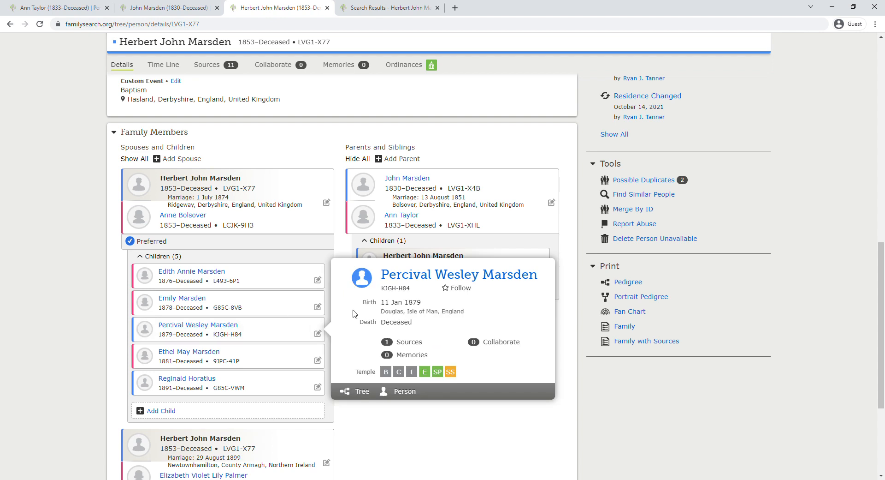
{"action": "mouse_move", "coordinate": [205, 351]}
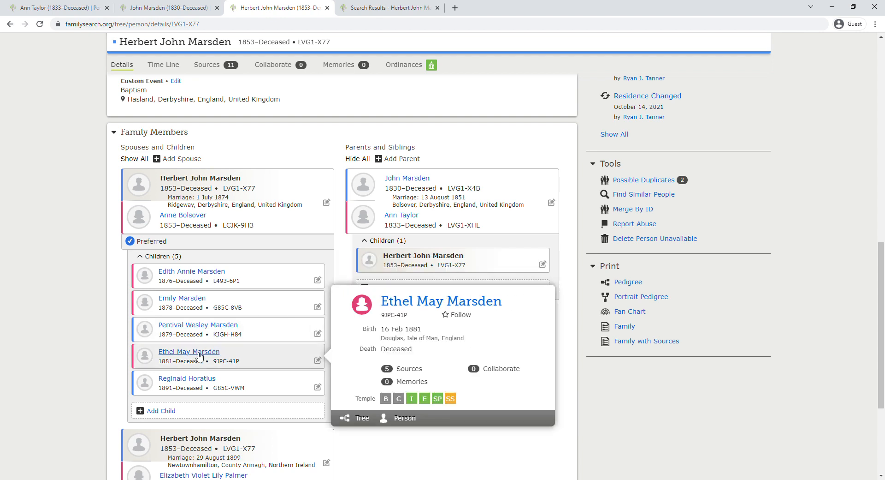
{"action": "mouse_move", "coordinate": [199, 382]}
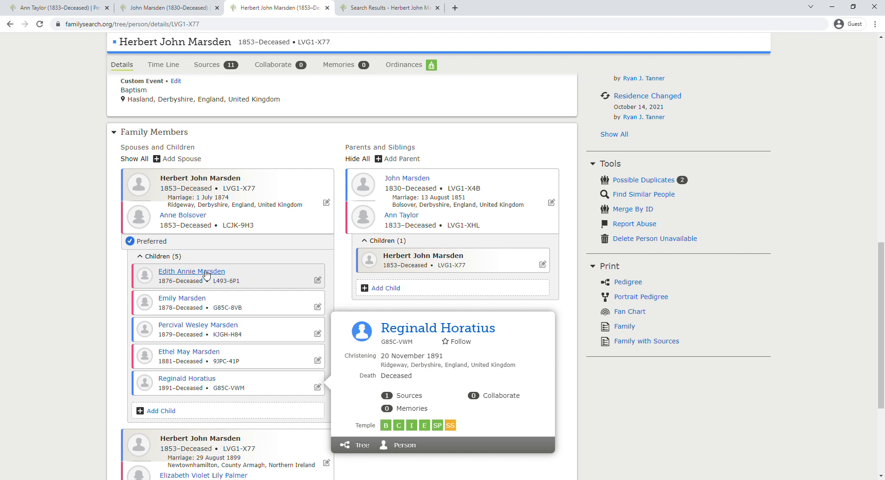
{"action": "left_click", "coordinate": [632, 391]}
{"action": "scroll", "coordinate": [507, 353], "scroll_direction": "up", "scroll_amount": 10}
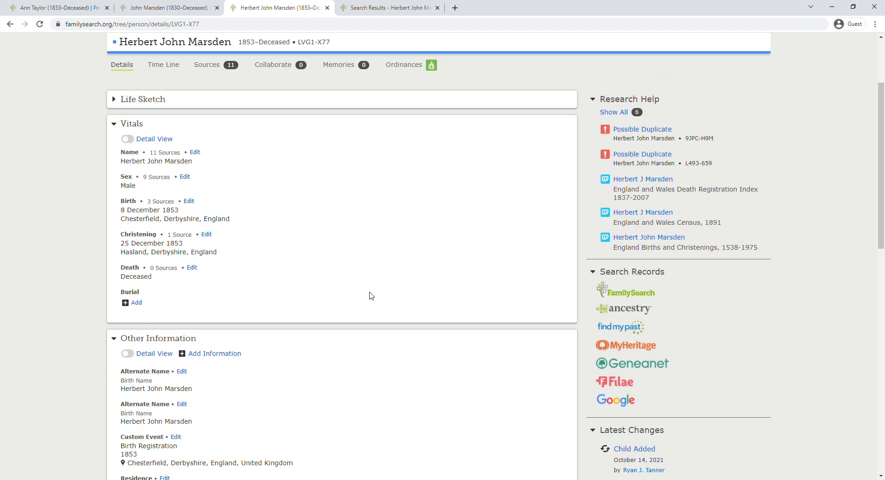
{"action": "scroll", "coordinate": [243, 206], "scroll_direction": "up", "scroll_amount": 2}
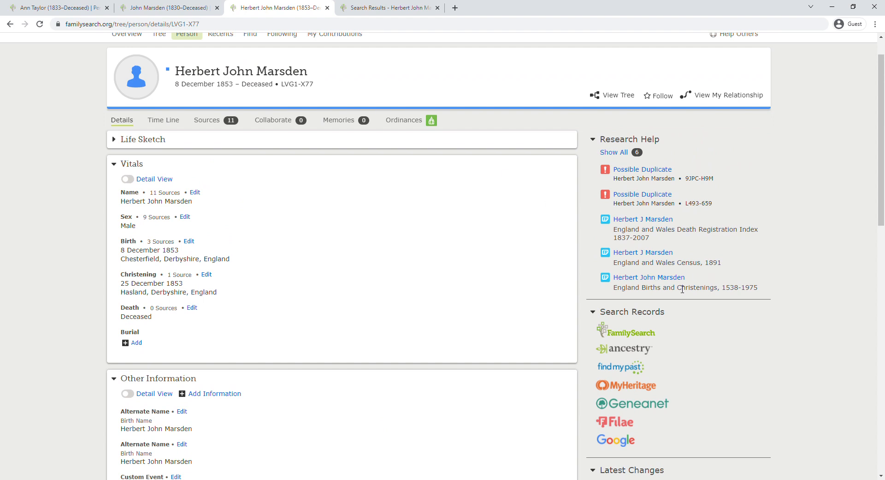
Read through the England and Wales Census, 1891 hint and open it for review and attachment
{"action": "left_click", "coordinate": [666, 253]}
{"action": "scroll", "coordinate": [528, 333], "scroll_direction": "down", "scroll_amount": 3}
{"action": "scroll", "coordinate": [528, 333], "scroll_direction": "down", "scroll_amount": 3}
{"action": "scroll", "coordinate": [528, 333], "scroll_direction": "up", "scroll_amount": 3}
{"action": "scroll", "coordinate": [528, 333], "scroll_direction": "down", "scroll_amount": 1}
{"action": "scroll", "coordinate": [528, 334], "scroll_direction": "down", "scroll_amount": 1}
{"action": "scroll", "coordinate": [528, 334], "scroll_direction": "up", "scroll_amount": 1}
{"action": "scroll", "coordinate": [529, 333], "scroll_direction": "up", "scroll_amount": 4}
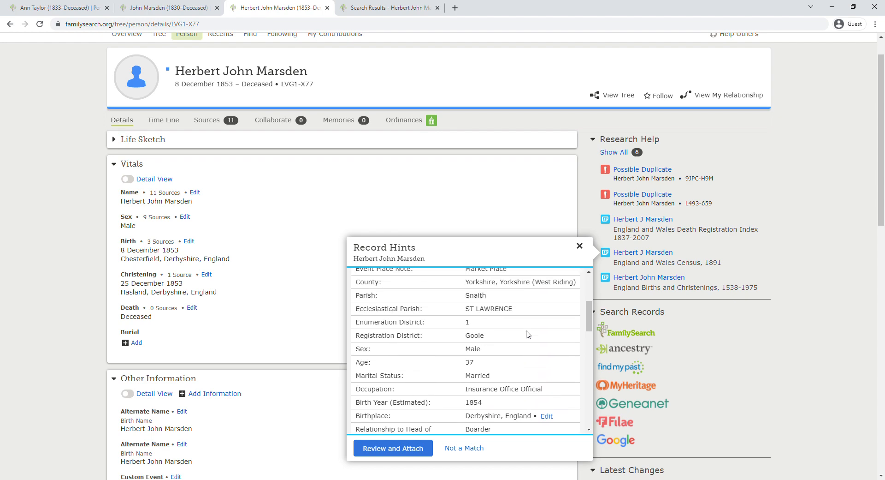
{"action": "left_click", "coordinate": [404, 447]}
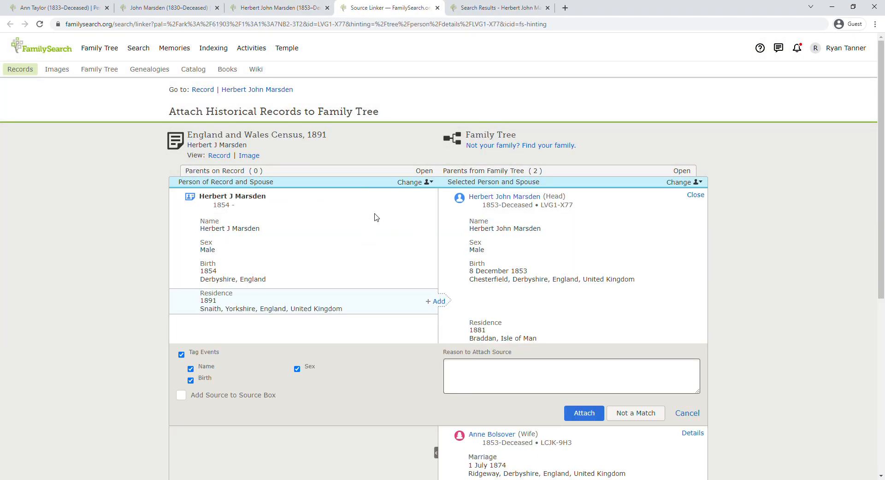
Add the 1891 residence in Snaith, Yorkshire, attach the census record to the father, and return to his refreshed profile
{"action": "left_click", "coordinate": [437, 301]}
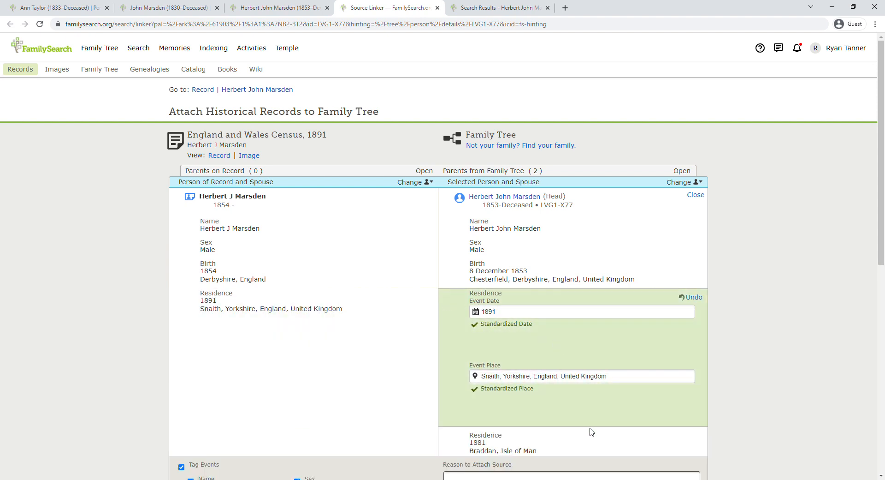
{"action": "scroll", "coordinate": [592, 431], "scroll_direction": "down", "scroll_amount": 3}
{"action": "left_click", "coordinate": [584, 387]}
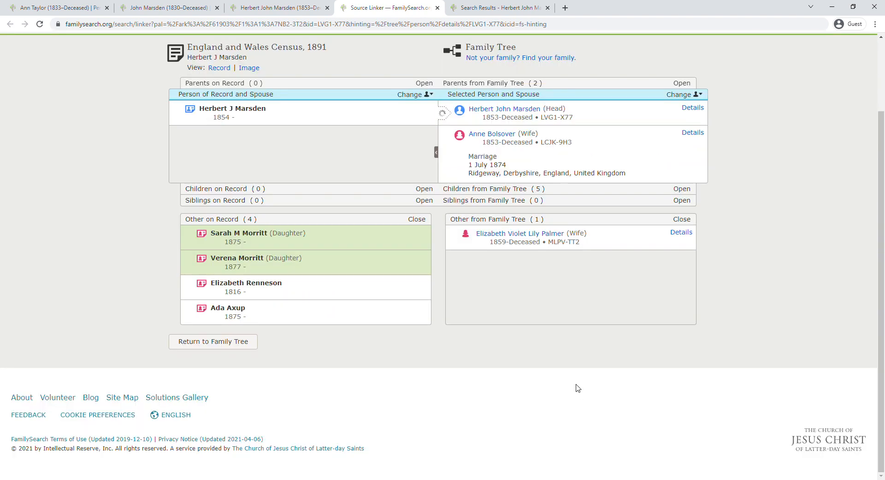
{"action": "scroll", "coordinate": [494, 342], "scroll_direction": "up", "scroll_amount": 1}
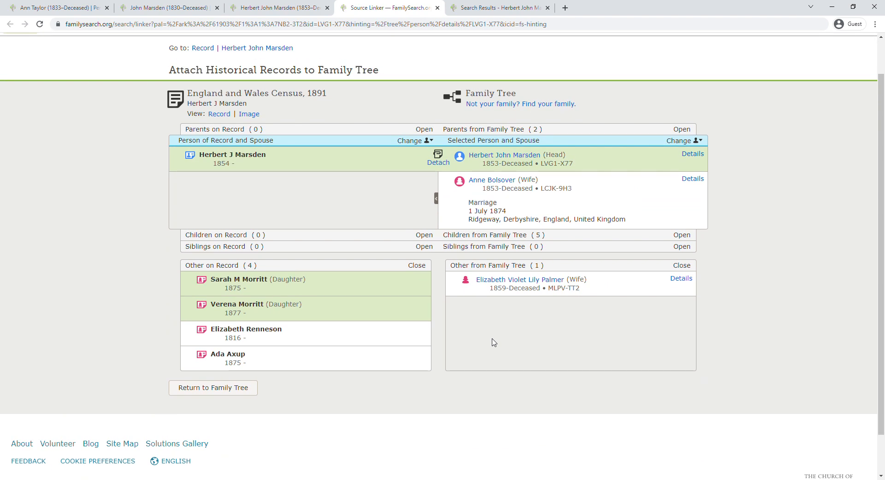
{"action": "scroll", "coordinate": [494, 342], "scroll_direction": "up", "scroll_amount": 1}
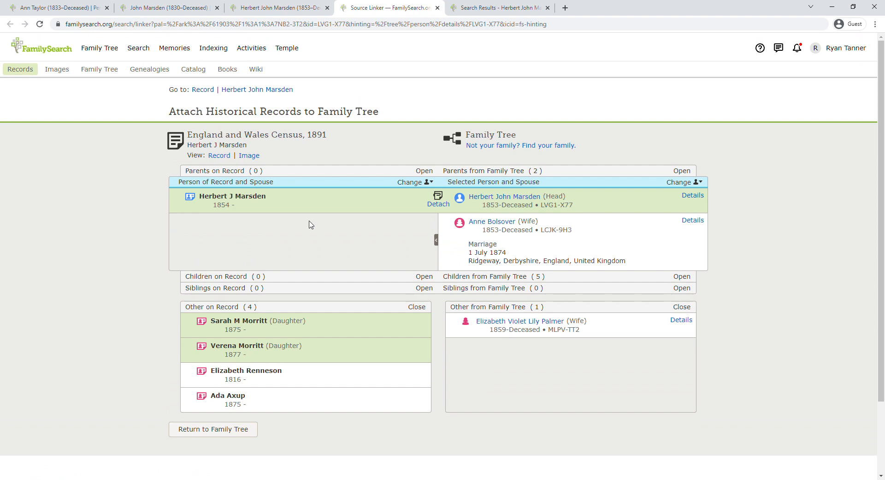
{"action": "left_click", "coordinate": [437, 8]}
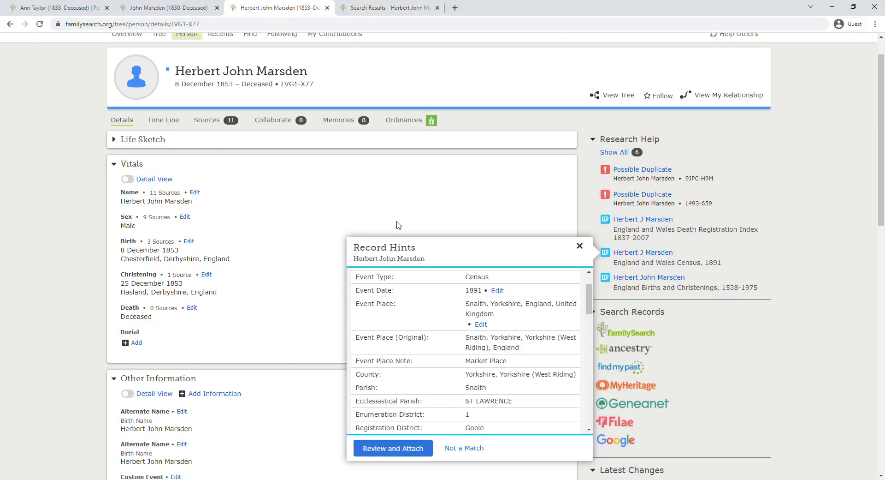
{"action": "left_click", "coordinate": [38, 153]}
{"action": "left_click", "coordinate": [40, 23]}
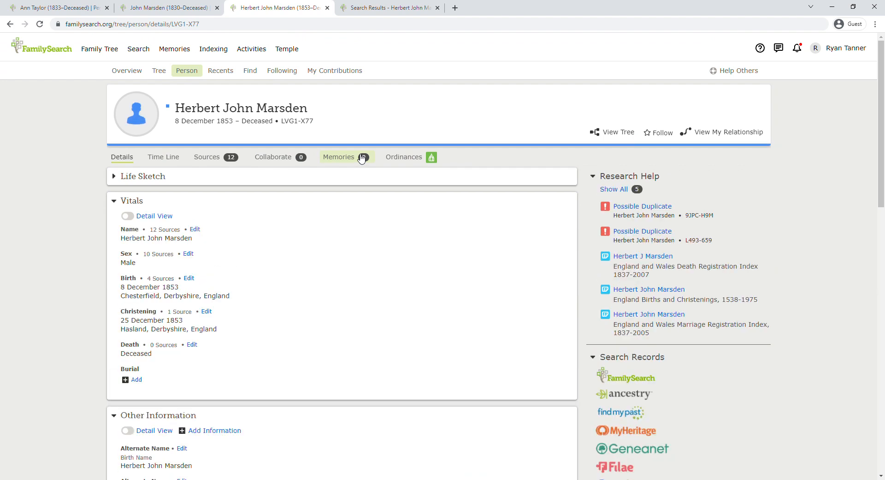
Review the England Births and Christenings, 1538-1975 hint and attach it to both the father and his wife
{"action": "left_click", "coordinate": [663, 290]}
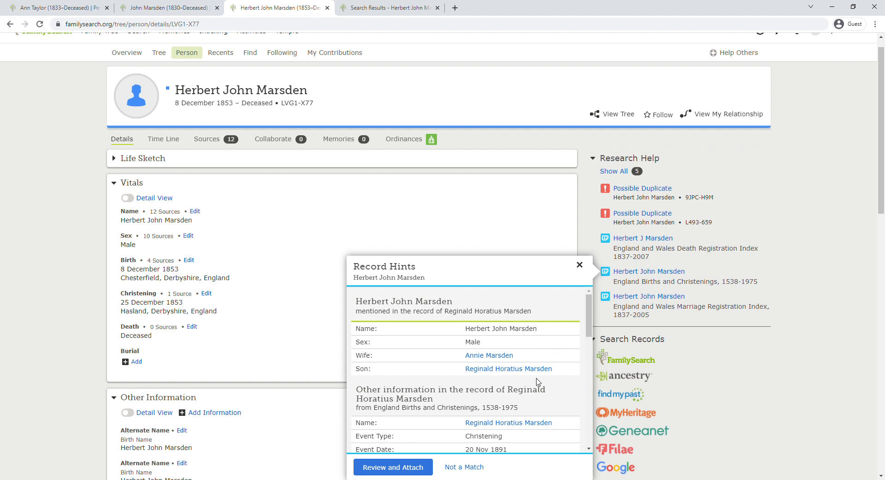
{"action": "scroll", "coordinate": [540, 378], "scroll_direction": "down", "scroll_amount": 4}
{"action": "scroll", "coordinate": [538, 383], "scroll_direction": "down", "scroll_amount": 3}
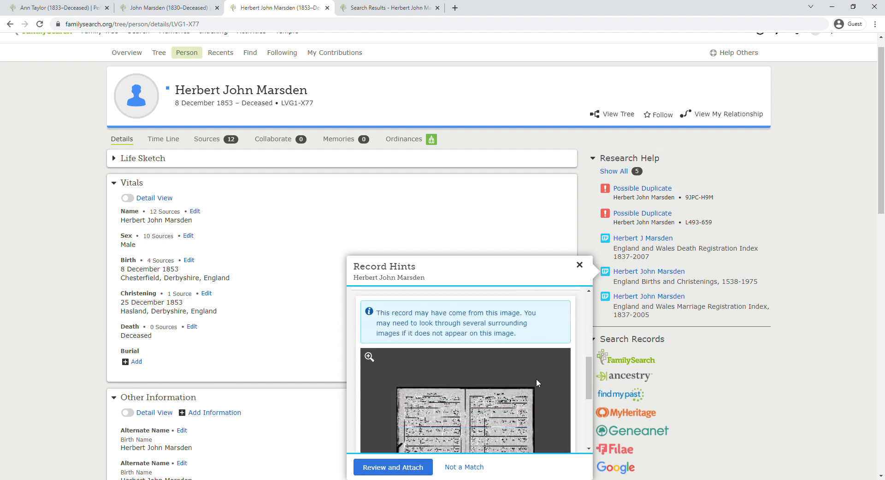
{"action": "left_click", "coordinate": [408, 466]}
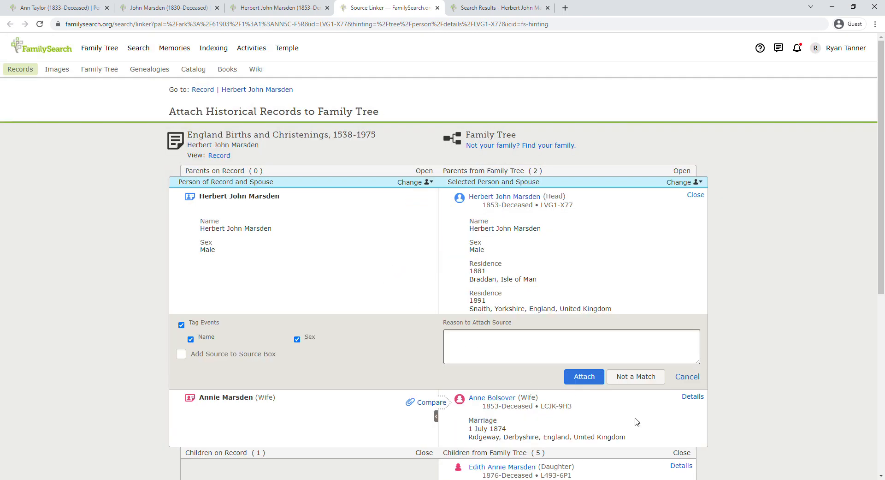
{"action": "left_click", "coordinate": [584, 376]}
{"action": "left_click", "coordinate": [426, 224]}
{"action": "scroll", "coordinate": [536, 338], "scroll_direction": "down", "scroll_amount": 2}
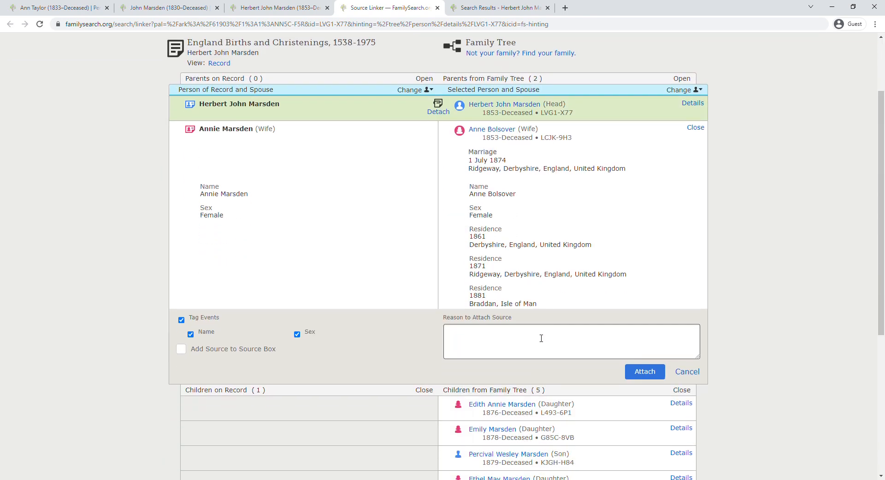
{"action": "left_click", "coordinate": [643, 372]}
{"action": "scroll", "coordinate": [411, 317], "scroll_direction": "down", "scroll_amount": 1}
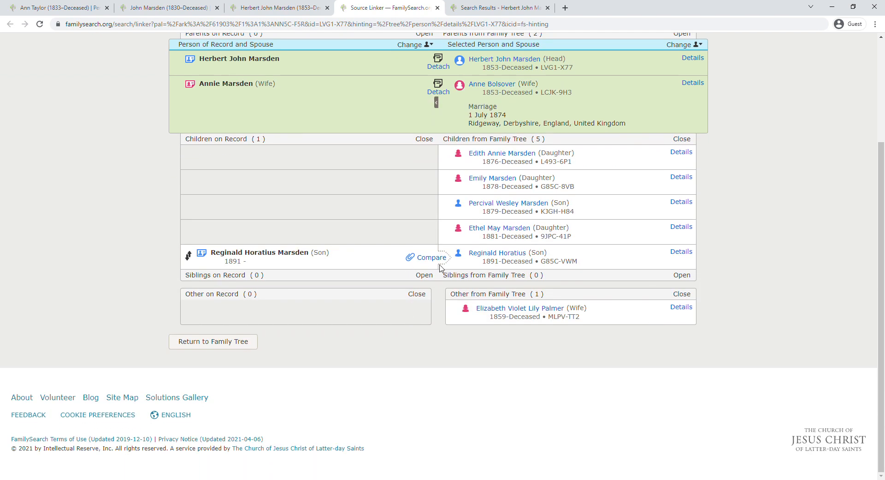
Compare and attach the christening record to the son born in 1891, and return to the father's profile
{"action": "left_click", "coordinate": [441, 260]}
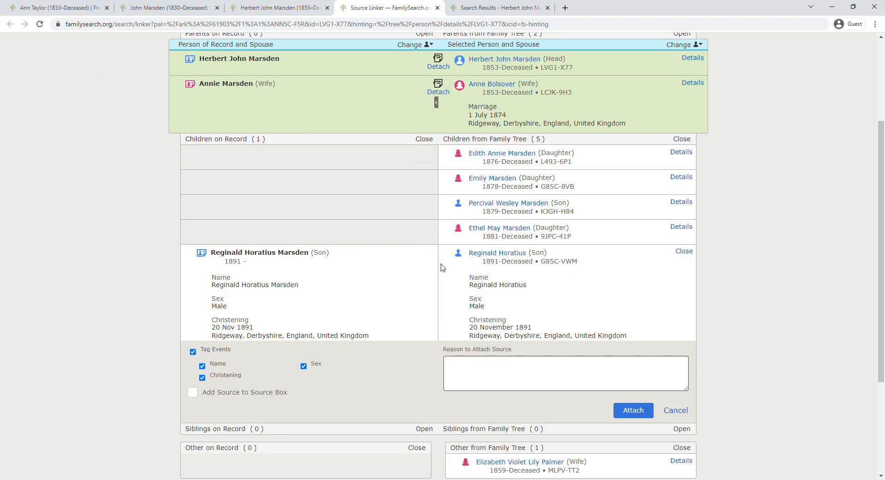
{"action": "left_click", "coordinate": [639, 416]}
{"action": "scroll", "coordinate": [506, 379], "scroll_direction": "up", "scroll_amount": 3}
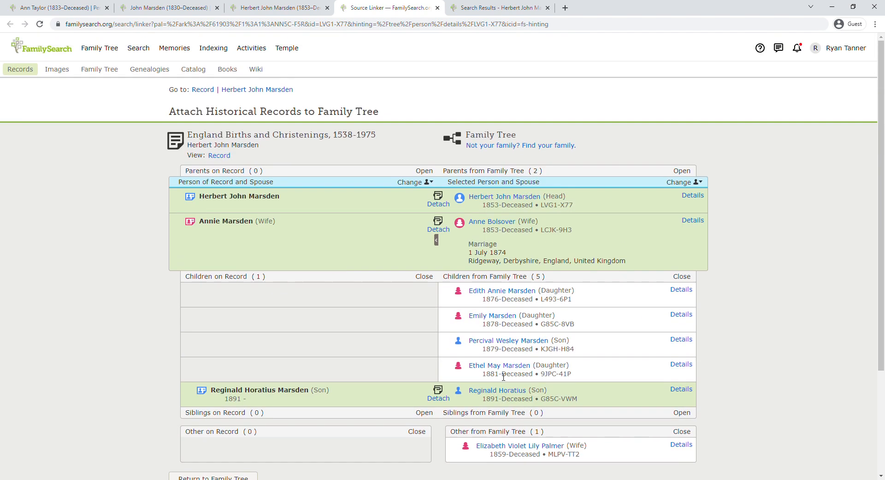
{"action": "left_click", "coordinate": [437, 7]}
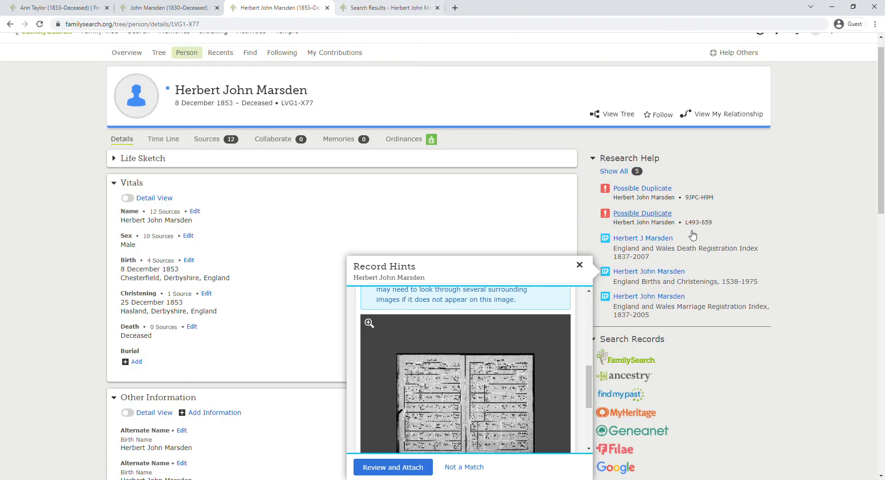
Review the England and Wales Marriage Registration Index, 1837-2005 hint, attach it to the father, and return to his refreshed profile
{"action": "left_click", "coordinate": [637, 296]}
{"action": "scroll", "coordinate": [523, 299], "scroll_direction": "up", "scroll_amount": 3}
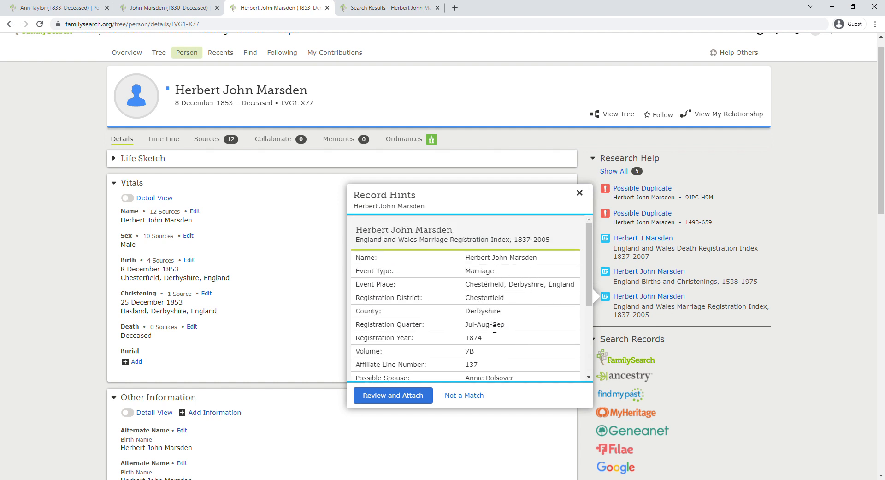
{"action": "scroll", "coordinate": [487, 345], "scroll_direction": "down", "scroll_amount": 1}
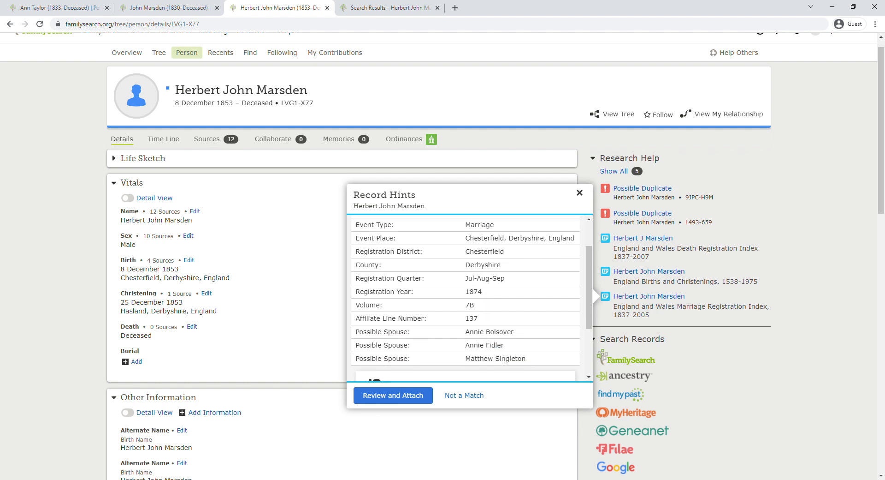
{"action": "left_click", "coordinate": [386, 397]}
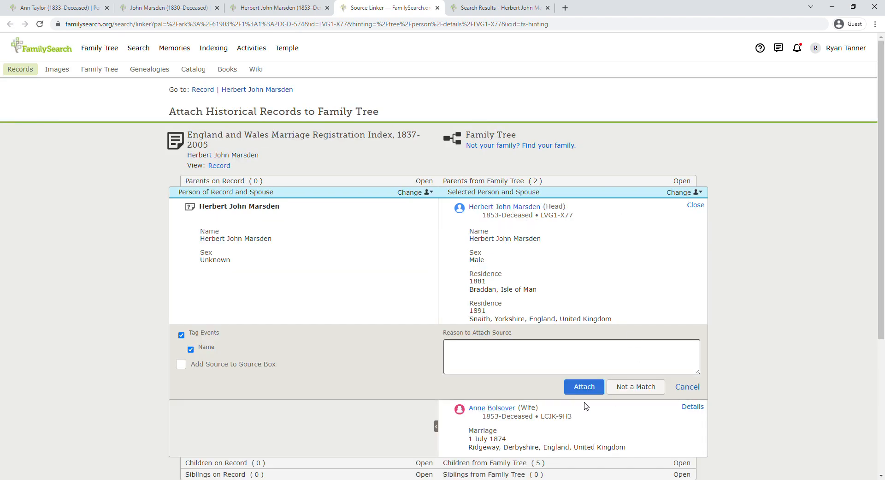
{"action": "left_click", "coordinate": [585, 386]}
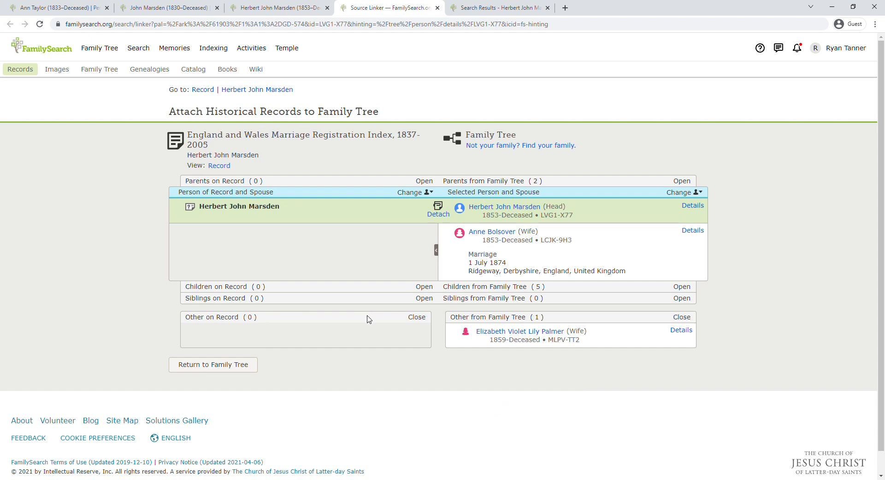
{"action": "left_click", "coordinate": [437, 8]}
{"action": "left_click", "coordinate": [339, 227]}
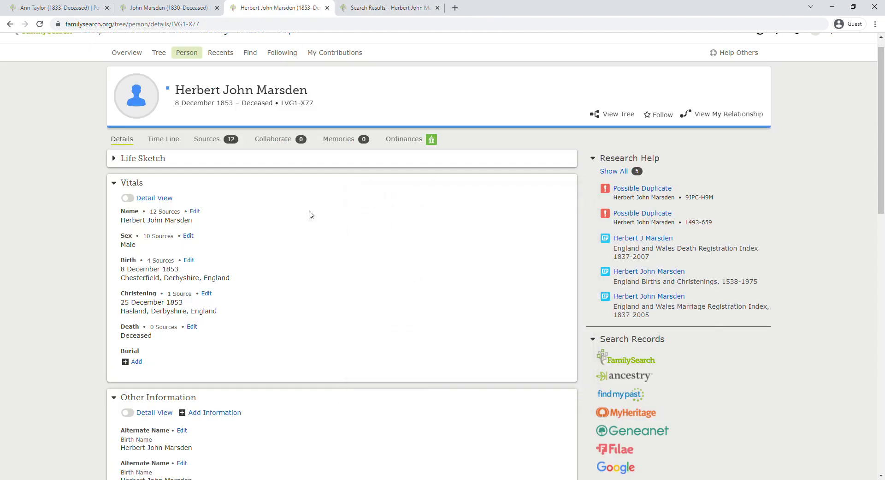
{"action": "left_click", "coordinate": [40, 24]}
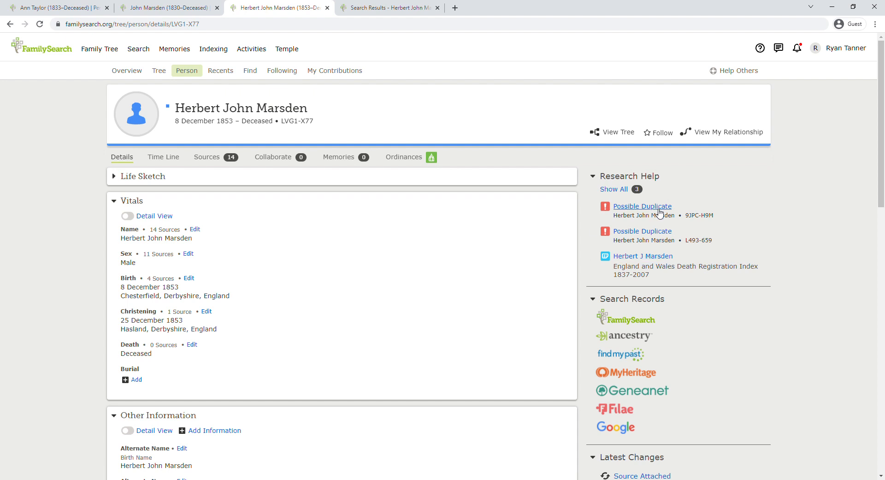
Compare the first possible duplicate, linked to the daughter born in 1881, with the father and accept it as a match
{"action": "left_click", "coordinate": [643, 207]}
{"action": "left_click", "coordinate": [391, 264]}
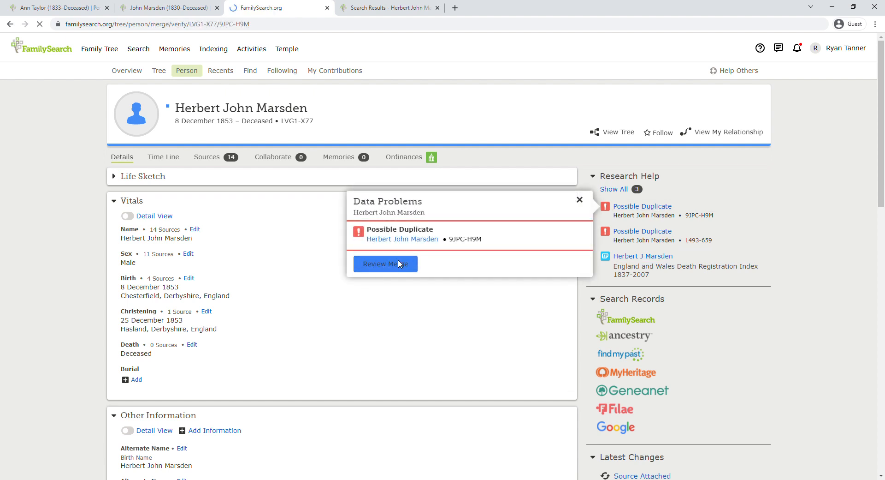
{"action": "scroll", "coordinate": [399, 231], "scroll_direction": "down", "scroll_amount": 10}
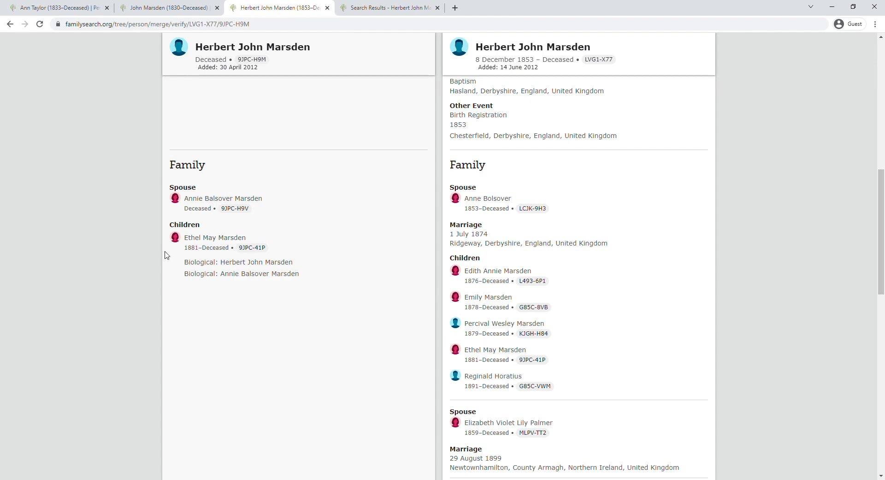
{"action": "scroll", "coordinate": [235, 270], "scroll_direction": "down", "scroll_amount": 12}
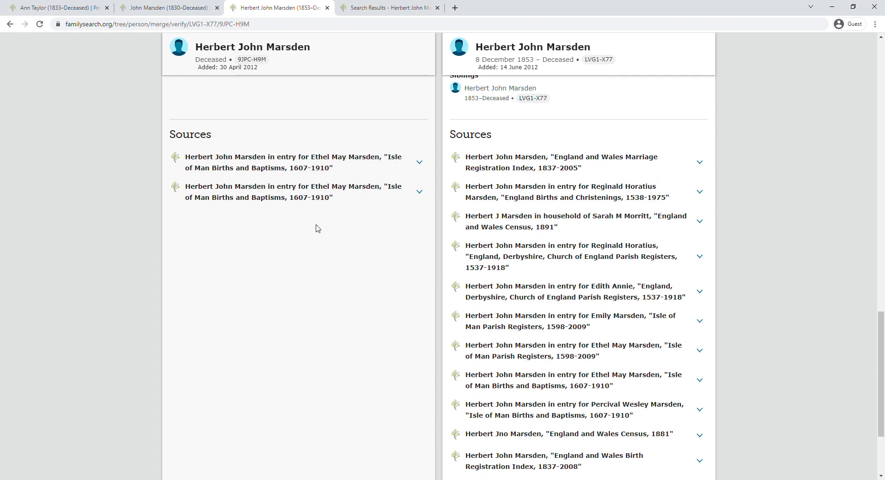
{"action": "scroll", "coordinate": [332, 240], "scroll_direction": "down", "scroll_amount": 3}
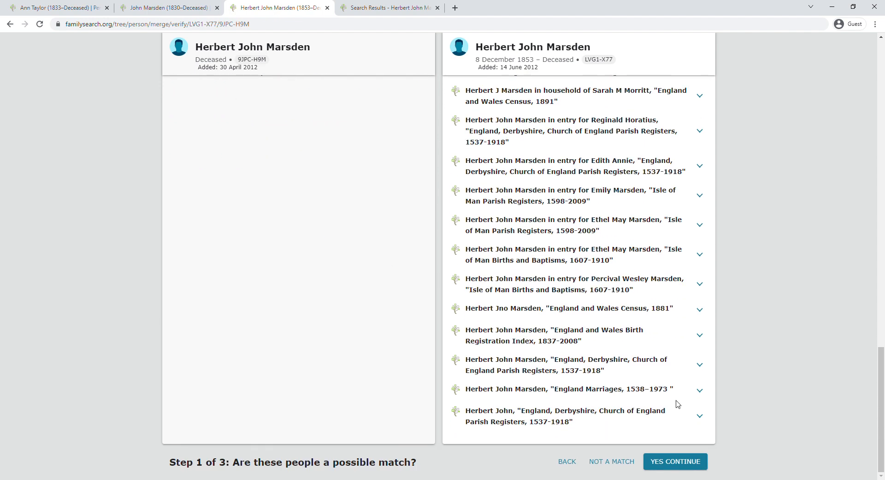
{"action": "left_click", "coordinate": [676, 462]}
Check the spouse, child and sources carried over, and finish the merge with the reason "All vital information and relationships match."
{"action": "scroll", "coordinate": [394, 218], "scroll_direction": "down", "scroll_amount": 14}
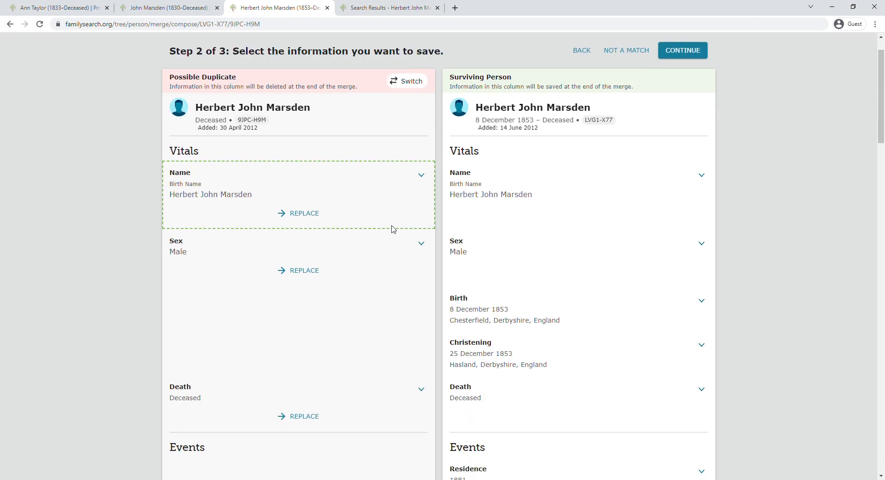
{"action": "scroll", "coordinate": [417, 270], "scroll_direction": "down", "scroll_amount": 3}
{"action": "scroll", "coordinate": [417, 270], "scroll_direction": "up", "scroll_amount": 4}
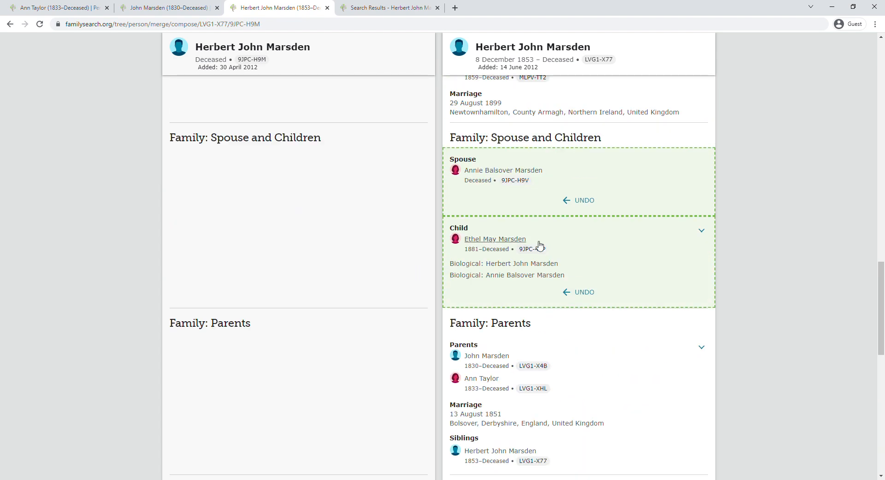
{"action": "scroll", "coordinate": [537, 249], "scroll_direction": "up", "scroll_amount": 7}
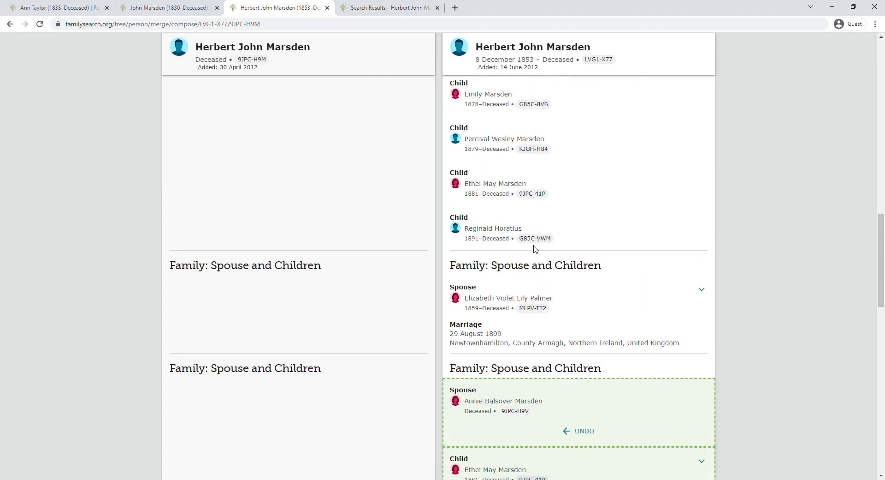
{"action": "left_click", "coordinate": [541, 283]}
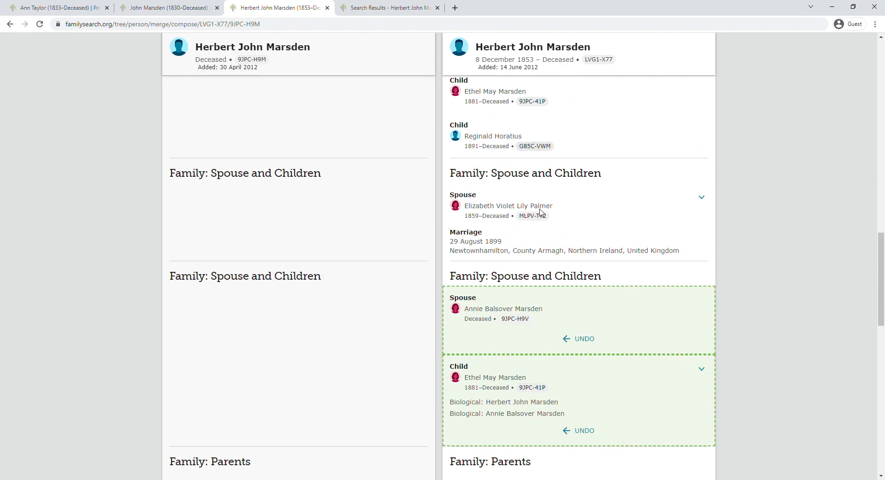
{"action": "scroll", "coordinate": [569, 356], "scroll_direction": "down", "scroll_amount": 15}
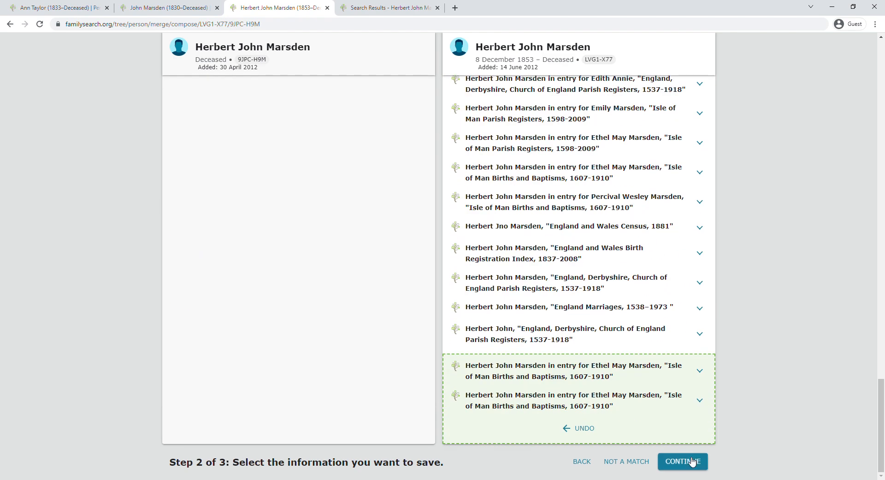
{"action": "left_click", "coordinate": [688, 458]}
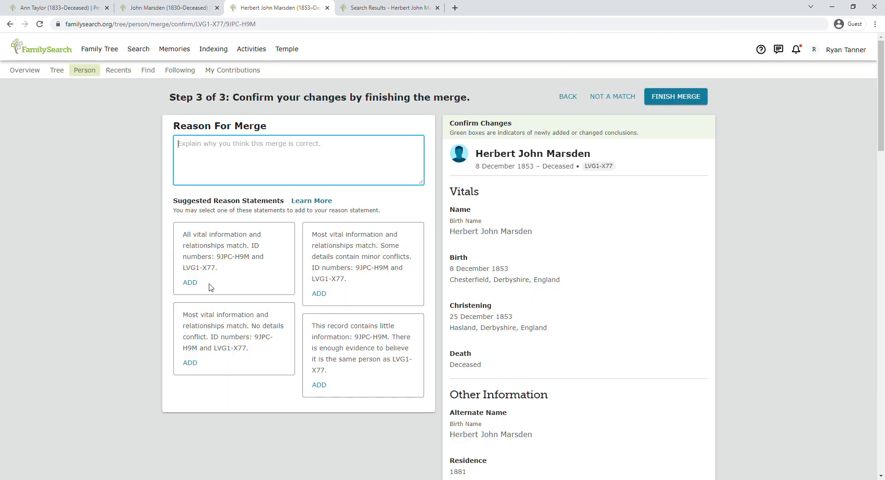
{"action": "left_click", "coordinate": [190, 282]}
{"action": "left_click", "coordinate": [684, 97]}
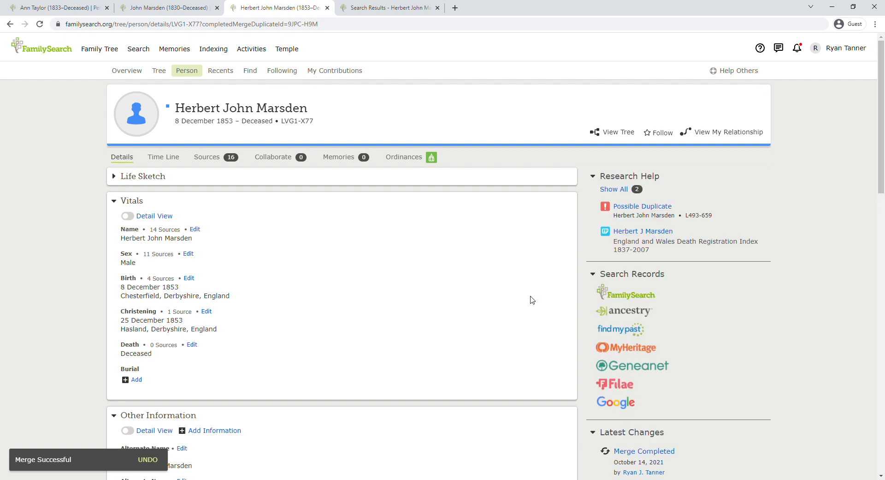
Compare the remaining possible duplicate, linked to the daughter born in 1876, with the father and accept it as a match
{"action": "left_click", "coordinate": [655, 206]}
{"action": "left_click", "coordinate": [408, 264]}
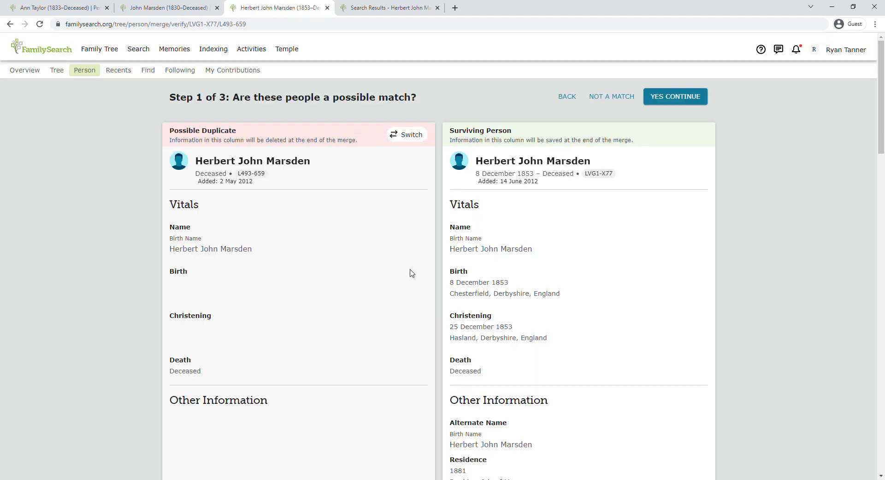
{"action": "scroll", "coordinate": [406, 270], "scroll_direction": "down", "scroll_amount": 9}
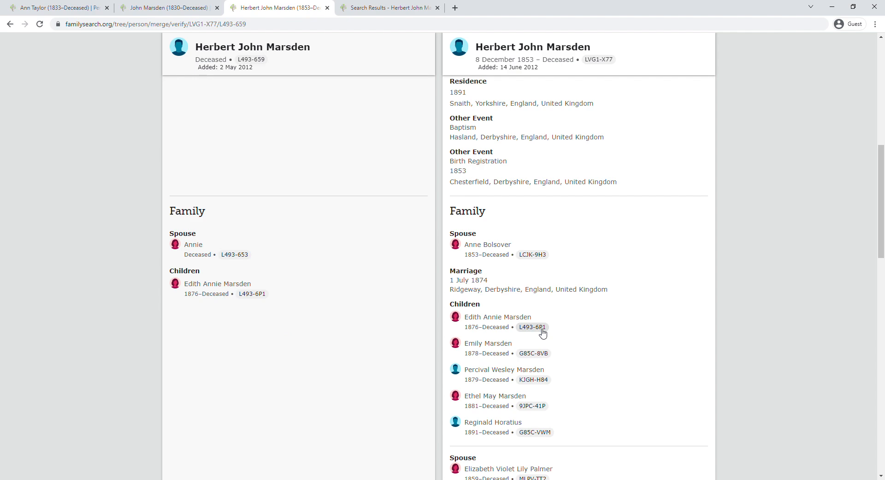
{"action": "scroll", "coordinate": [553, 344], "scroll_direction": "down", "scroll_amount": 18}
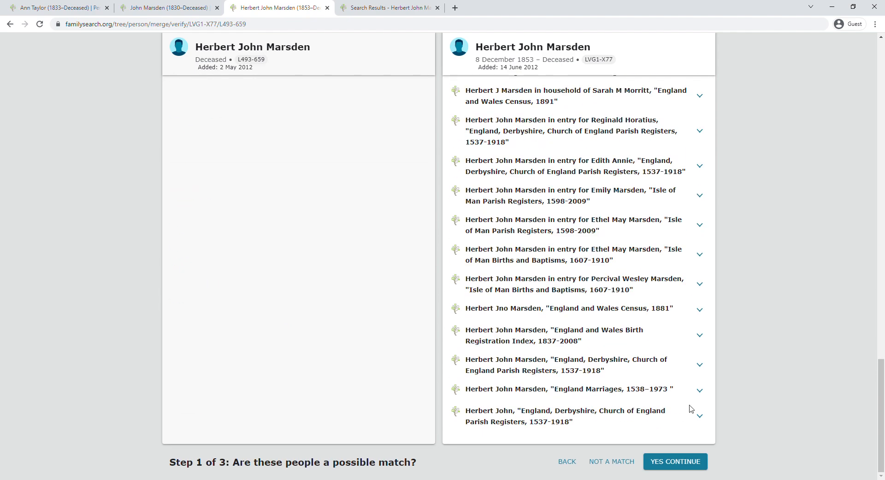
{"action": "left_click", "coordinate": [692, 461]}
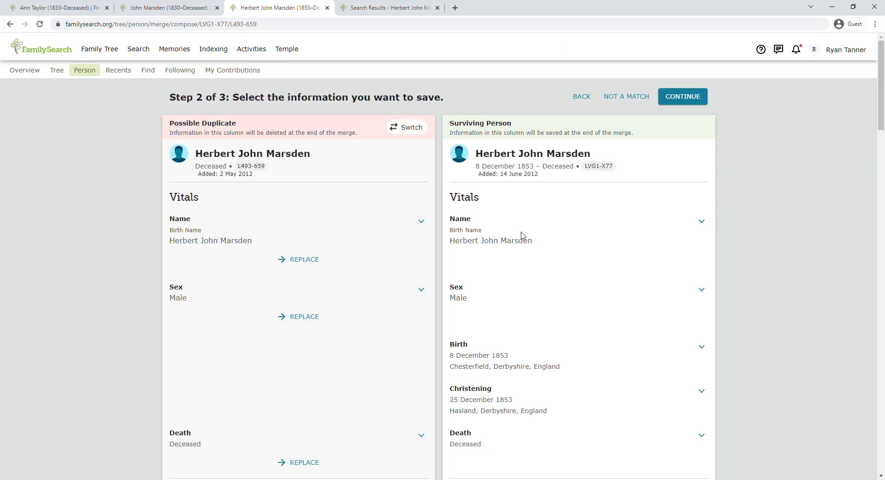
Keep the surviving father's information and complete the second merge, giving "All vital information and relationships match" as the reason
{"action": "scroll", "coordinate": [523, 236], "scroll_direction": "down", "scroll_amount": 8}
{"action": "scroll", "coordinate": [522, 236], "scroll_direction": "down", "scroll_amount": 20}
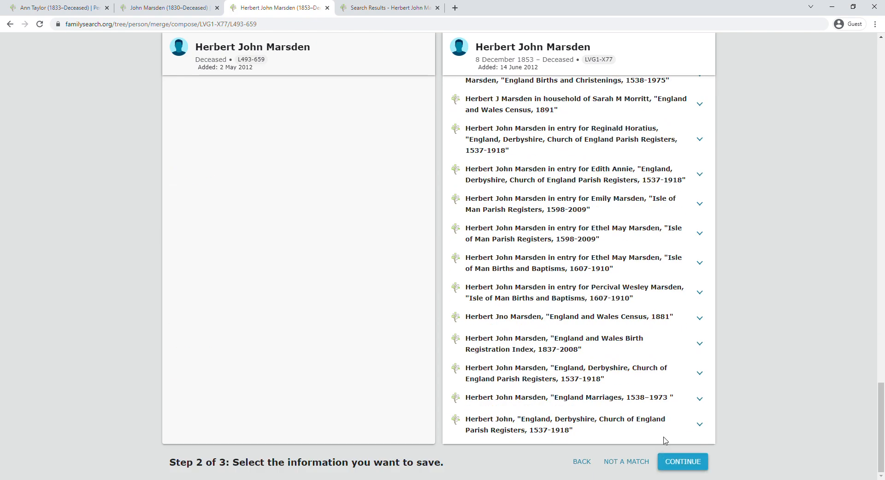
{"action": "left_click", "coordinate": [679, 461]}
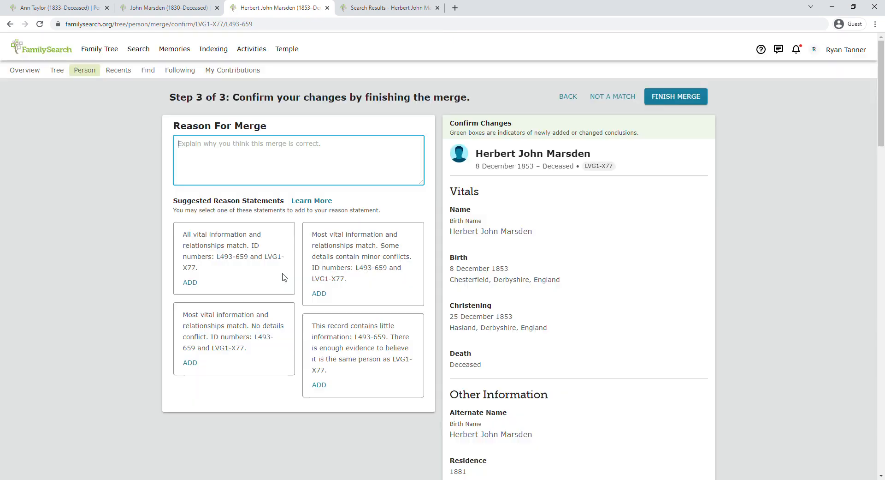
{"action": "left_click", "coordinate": [189, 282]}
{"action": "left_click", "coordinate": [684, 99]}
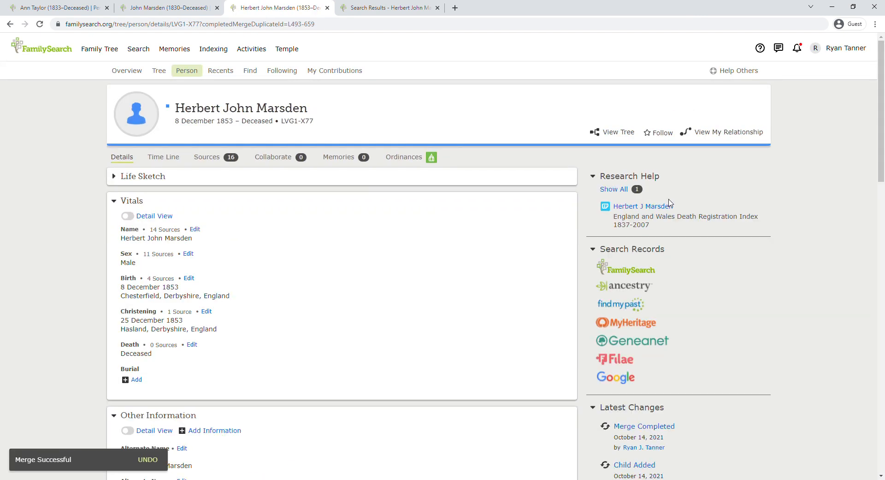
Open the England and Wales Death Registration Index 1837-2007 hint for attachment and set the death place to the Chesterfield, Derbyshire civil registration district
{"action": "left_click", "coordinate": [644, 208]}
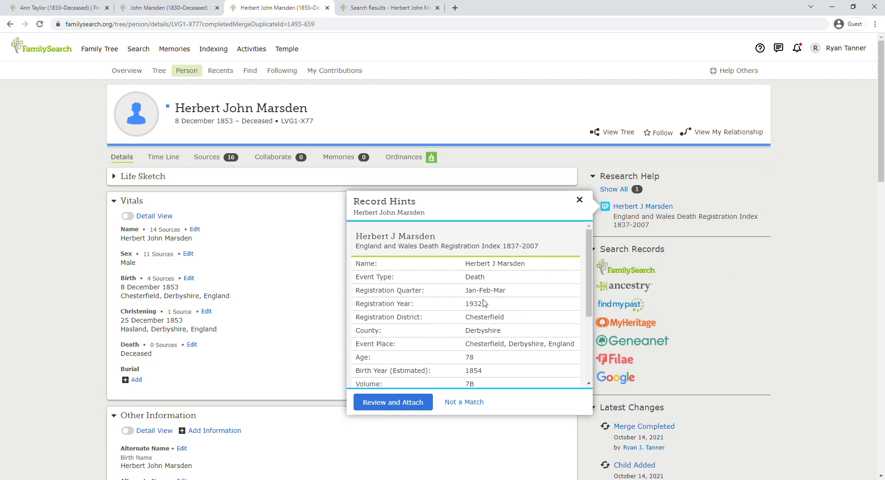
{"action": "scroll", "coordinate": [485, 306], "scroll_direction": "down", "scroll_amount": 1}
{"action": "left_click", "coordinate": [420, 403]}
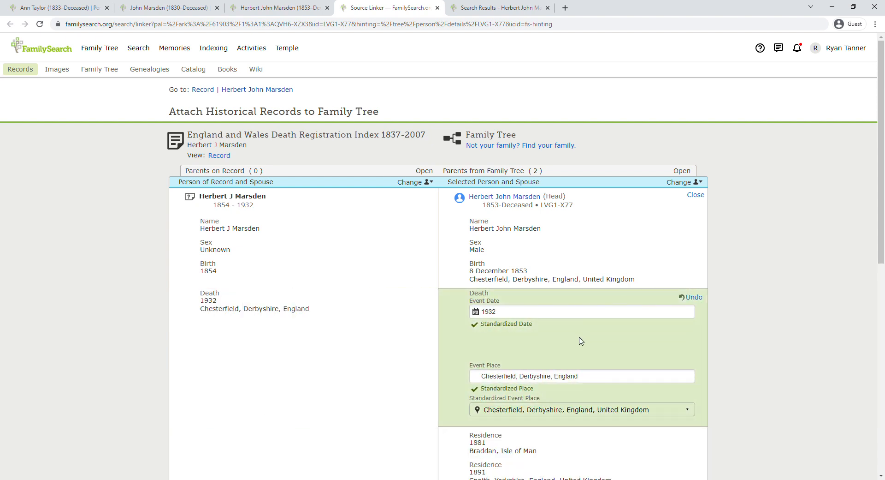
{"action": "left_click", "coordinate": [598, 380]}
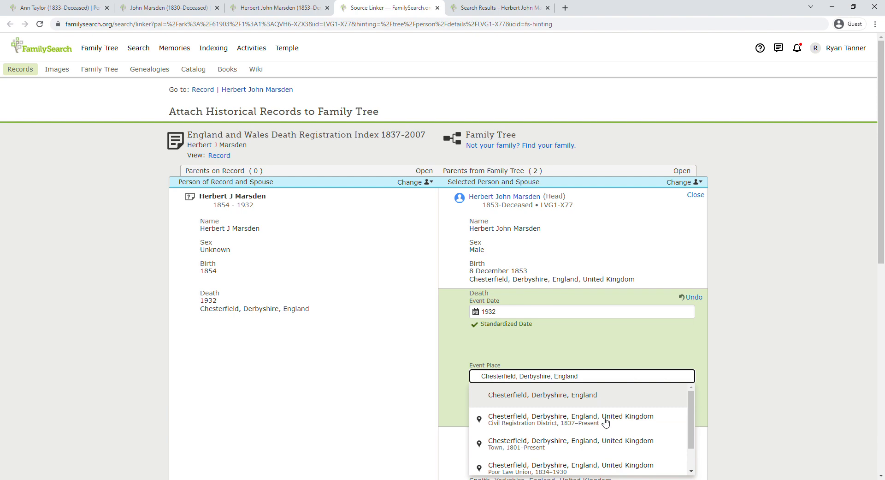
{"action": "left_click", "coordinate": [605, 422]}
Attach the death registration record with the 1932 death to the father and return to his refreshed profile
{"action": "scroll", "coordinate": [562, 424], "scroll_direction": "down", "scroll_amount": 5}
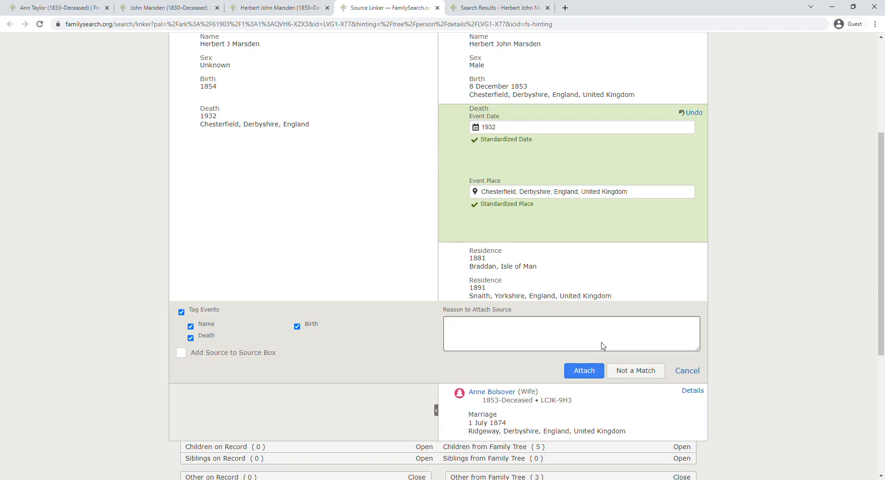
{"action": "left_click", "coordinate": [600, 371]}
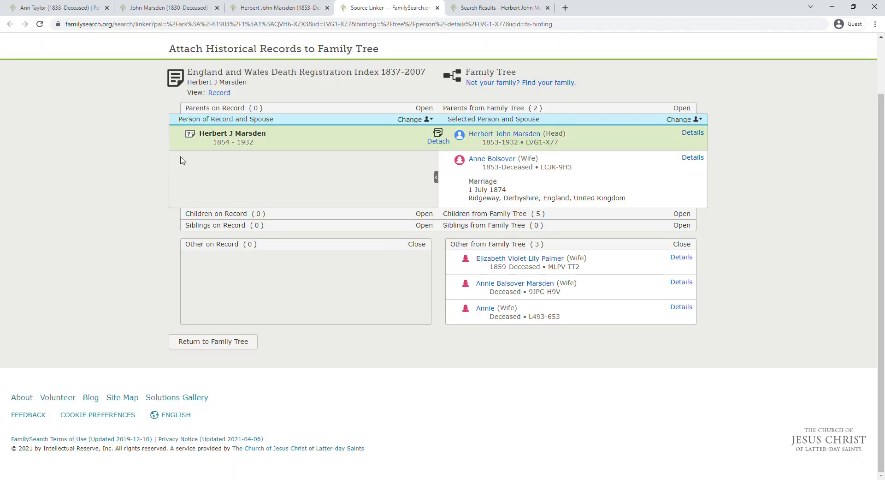
{"action": "scroll", "coordinate": [206, 178], "scroll_direction": "up", "scroll_amount": 2}
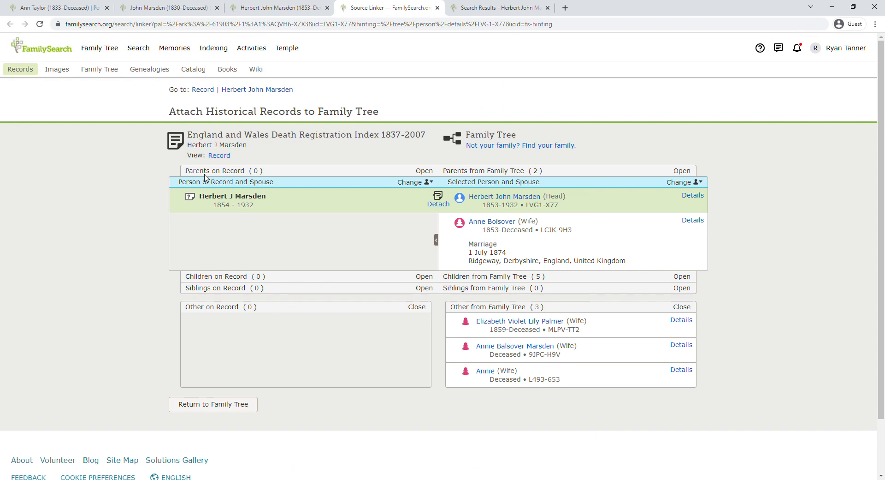
{"action": "left_click", "coordinate": [437, 8]}
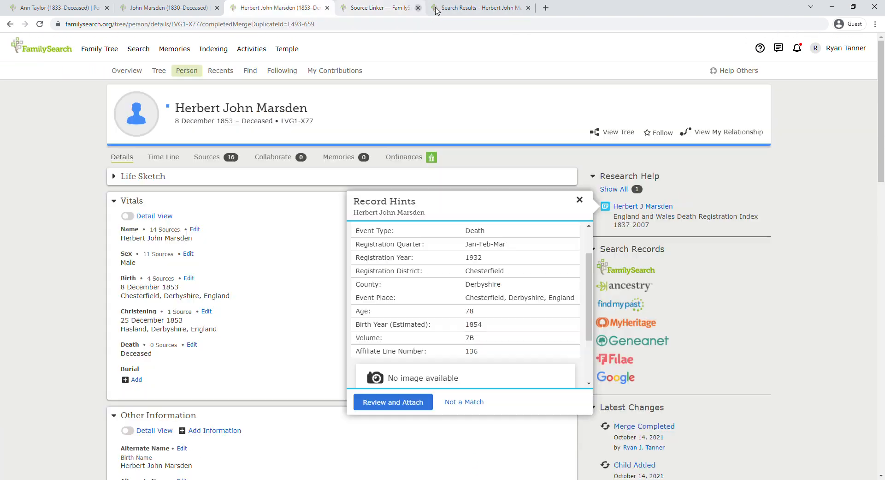
{"action": "left_click", "coordinate": [40, 23]}
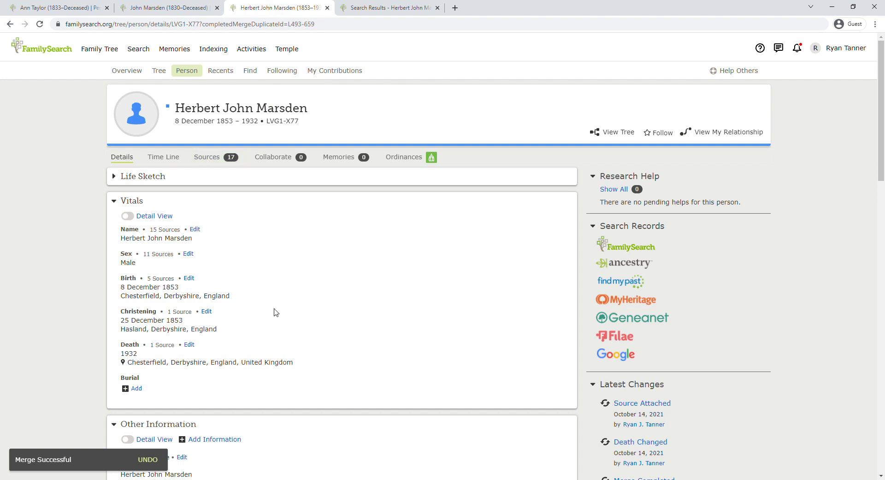
Look over the father's updated vitals, other information and family members
{"action": "scroll", "coordinate": [205, 384], "scroll_direction": "down", "scroll_amount": 2}
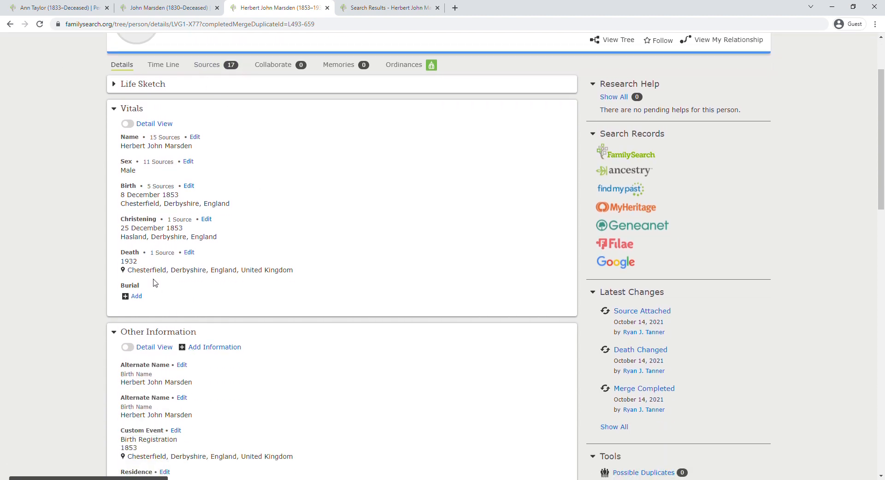
{"action": "scroll", "coordinate": [208, 272], "scroll_direction": "down", "scroll_amount": 10}
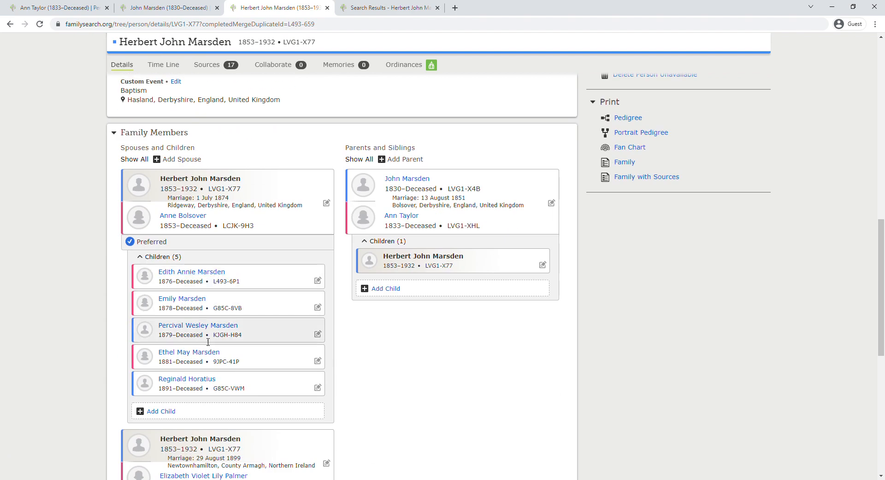
{"action": "scroll", "coordinate": [270, 305], "scroll_direction": "up", "scroll_amount": 15}
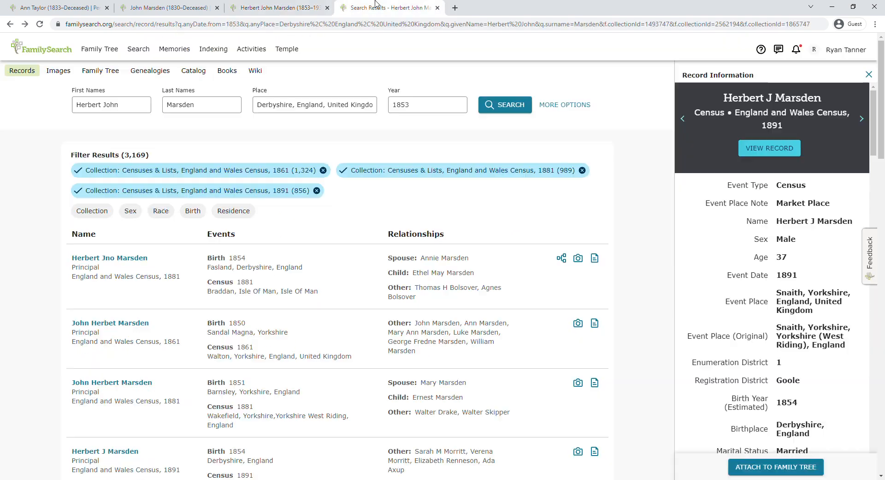
Review the full list of sources attached to the father's profile to determine which census years are already covered
{"action": "left_click", "coordinate": [375, 7]}
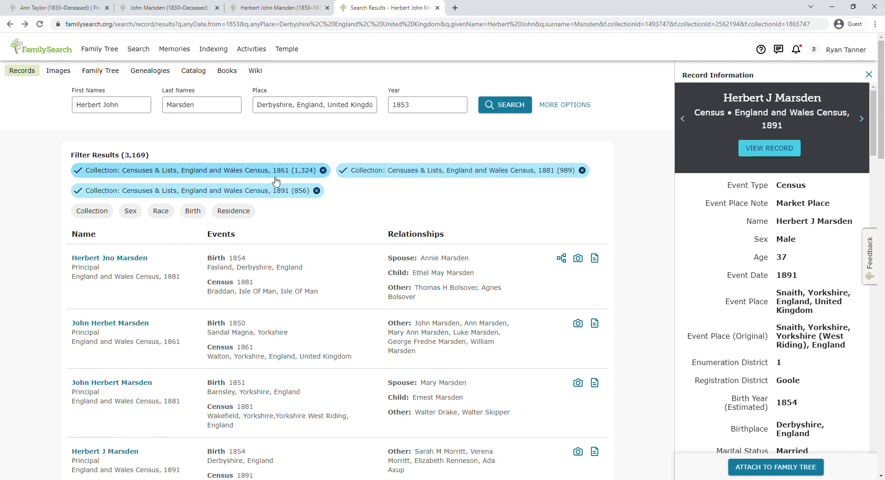
{"action": "left_click", "coordinate": [279, 7]}
{"action": "left_click", "coordinate": [217, 124]}
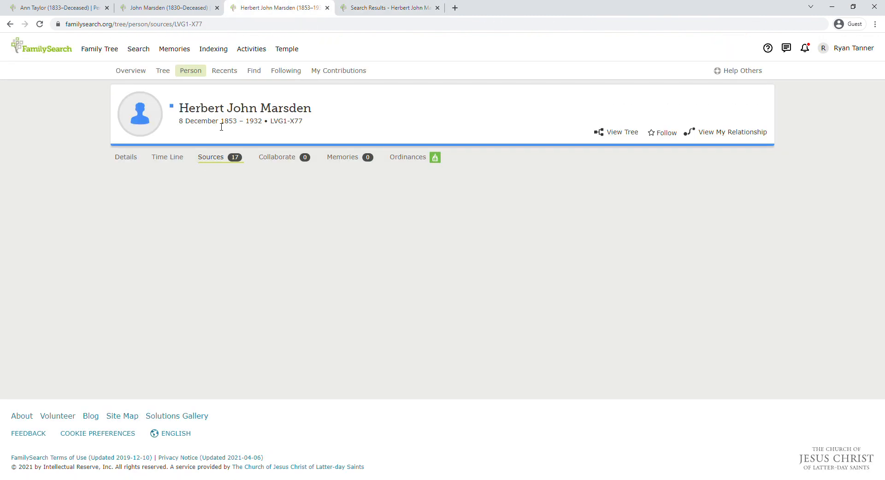
{"action": "scroll", "coordinate": [253, 243], "scroll_direction": "down", "scroll_amount": 2}
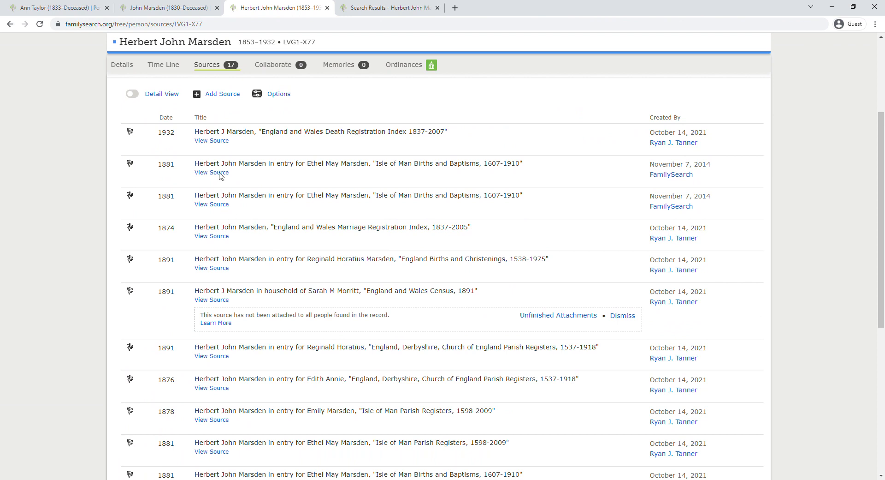
{"action": "scroll", "coordinate": [217, 190], "scroll_direction": "down", "scroll_amount": 3}
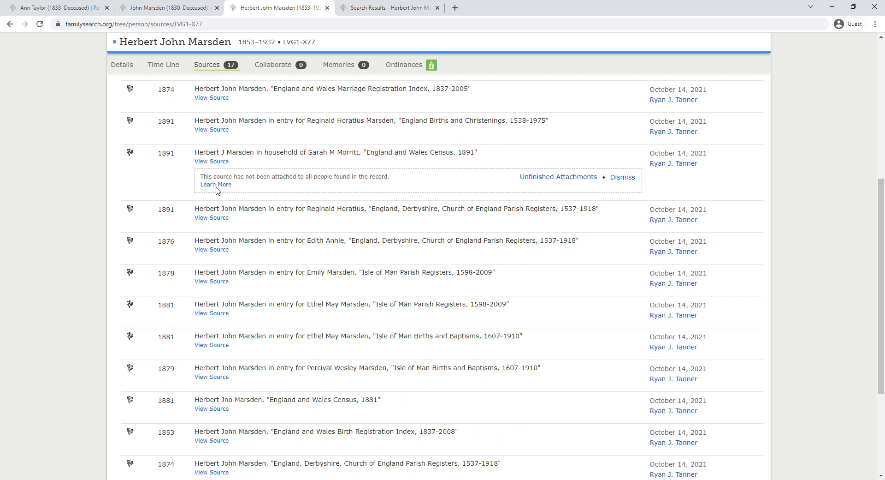
{"action": "scroll", "coordinate": [222, 205], "scroll_direction": "down", "scroll_amount": 3}
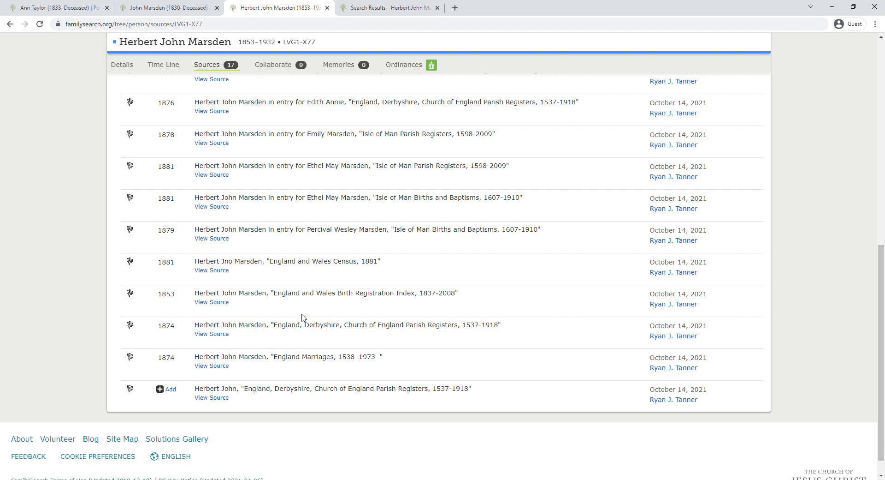
{"action": "scroll", "coordinate": [338, 262], "scroll_direction": "up", "scroll_amount": 4}
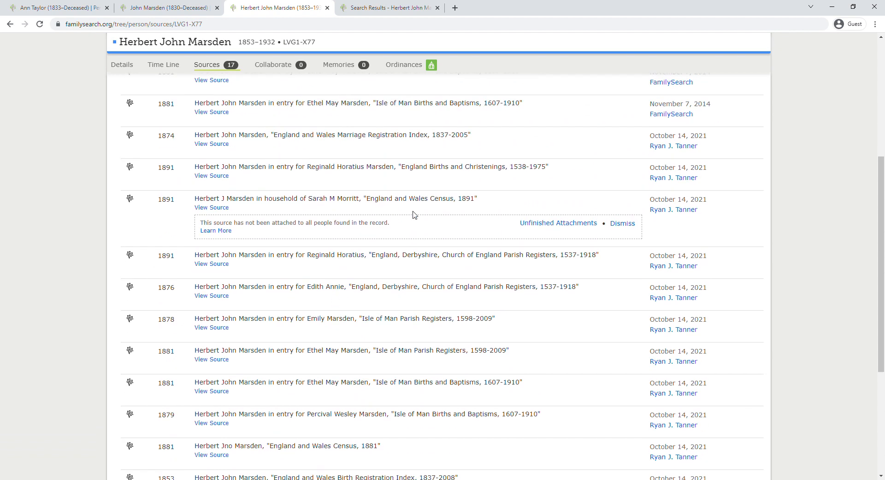
{"action": "scroll", "coordinate": [467, 206], "scroll_direction": "up", "scroll_amount": 2}
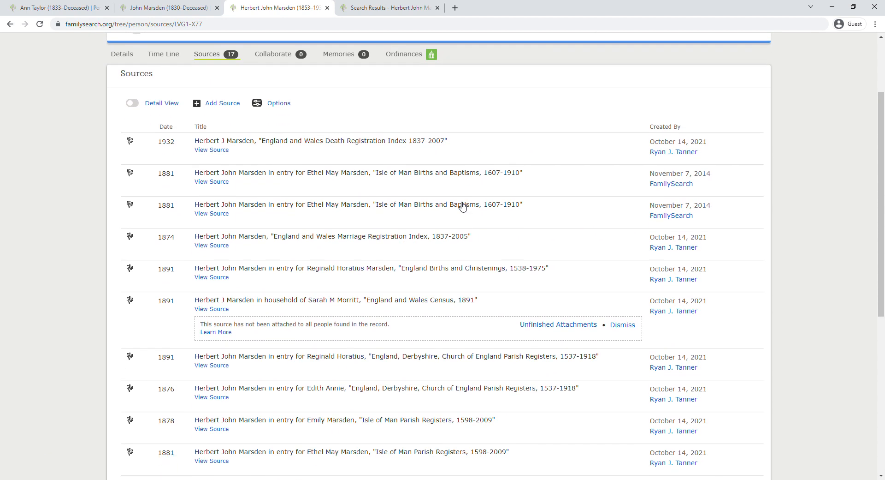
{"action": "scroll", "coordinate": [447, 231], "scroll_direction": "down", "scroll_amount": 3}
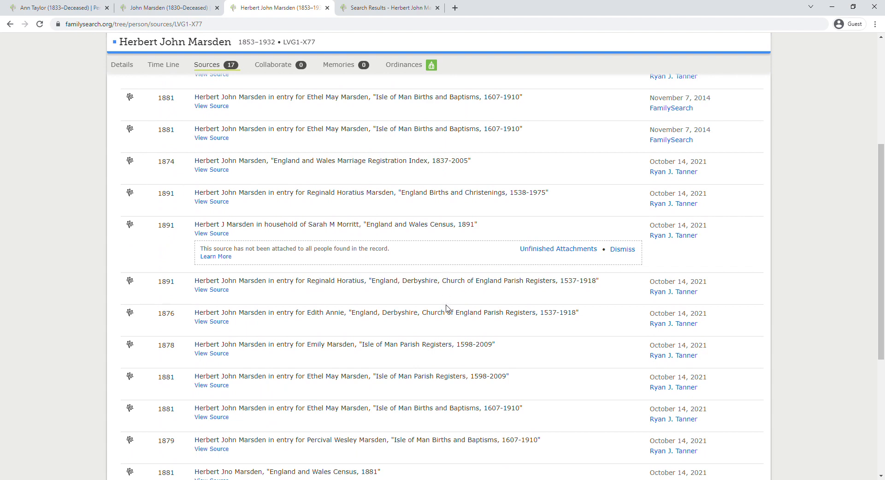
{"action": "scroll", "coordinate": [450, 323], "scroll_direction": "down", "scroll_amount": 2}
{"action": "scroll", "coordinate": [450, 332], "scroll_direction": "down", "scroll_amount": 2}
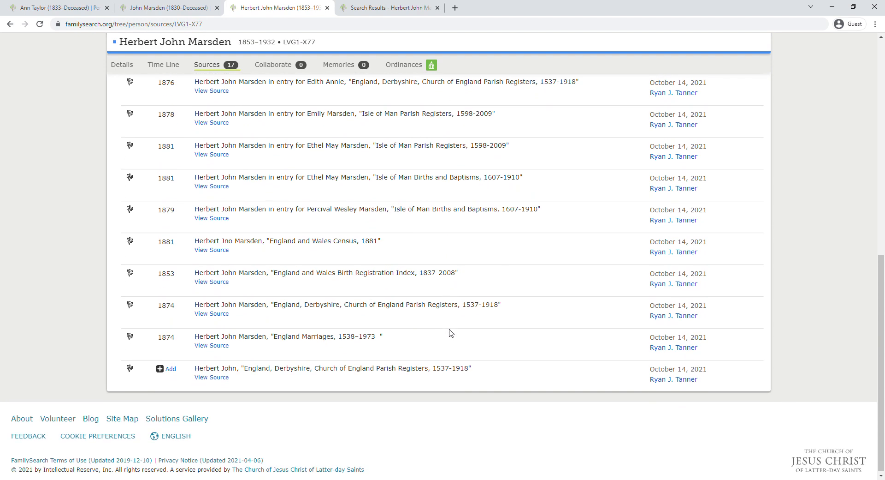
Narrow the father's record search to the England and Wales Census, 1861 by removing the 1891 and 1881 collection filters
{"action": "key", "text": "ctrl+Tab"}
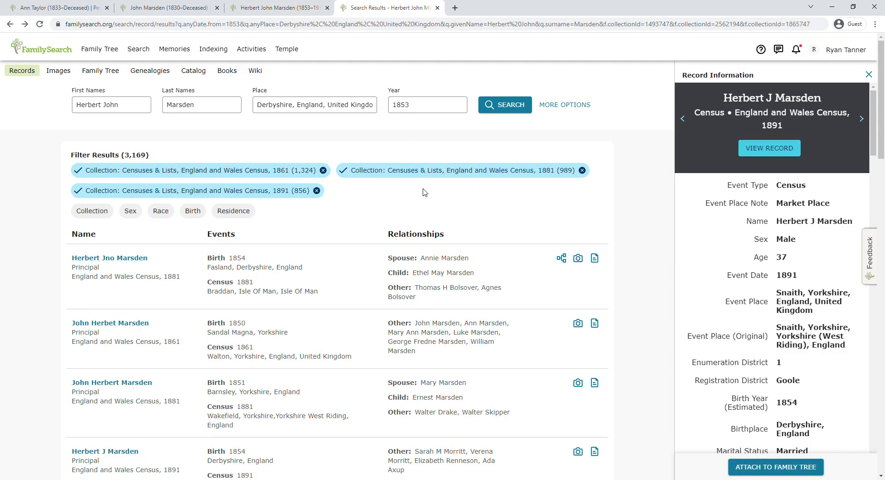
{"action": "left_click", "coordinate": [317, 190]}
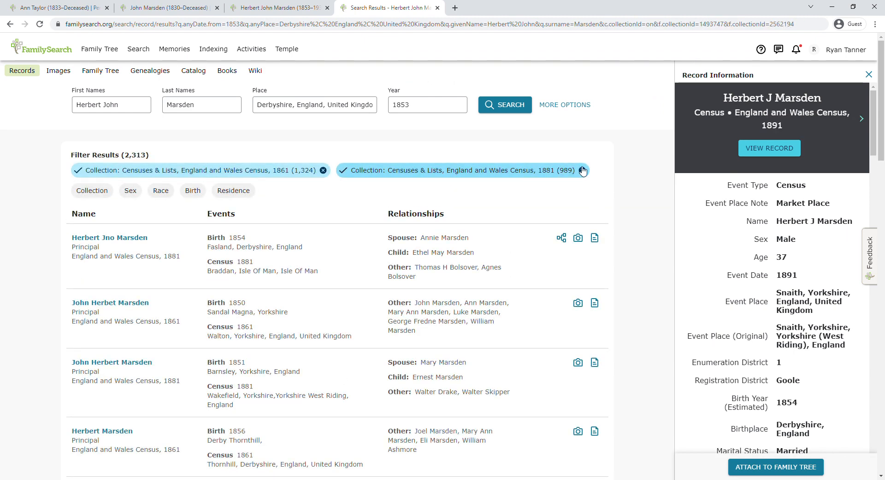
{"action": "left_click", "coordinate": [583, 170]}
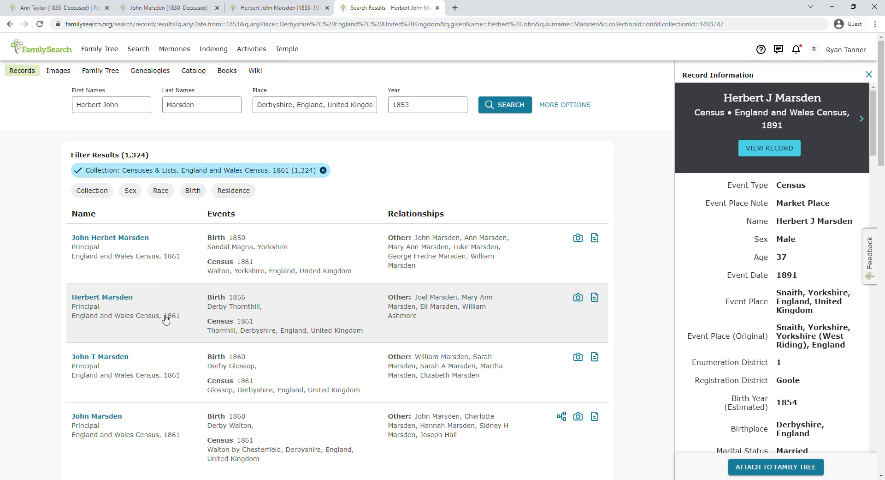
Check the parents and siblings on the father's profile and compare them with the 1861 census results
{"action": "left_click", "coordinate": [258, 8]}
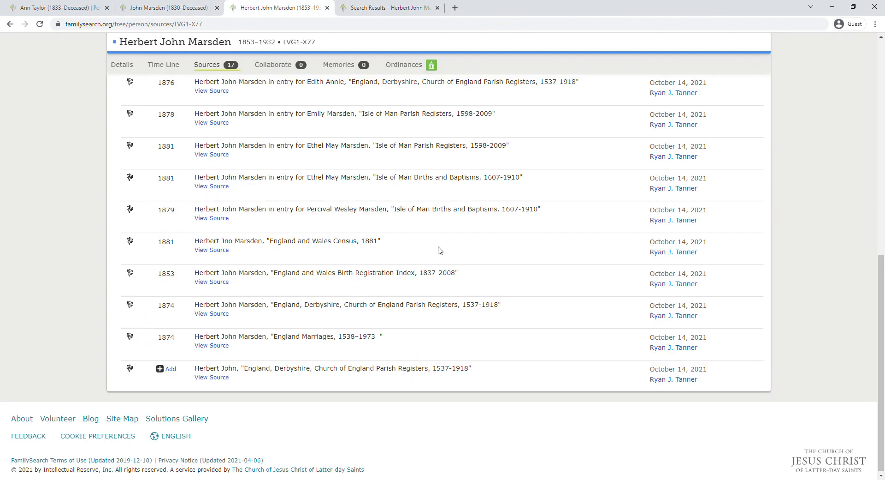
{"action": "scroll", "coordinate": [438, 251], "scroll_direction": "up", "scroll_amount": 15}
{"action": "left_click", "coordinate": [116, 153]}
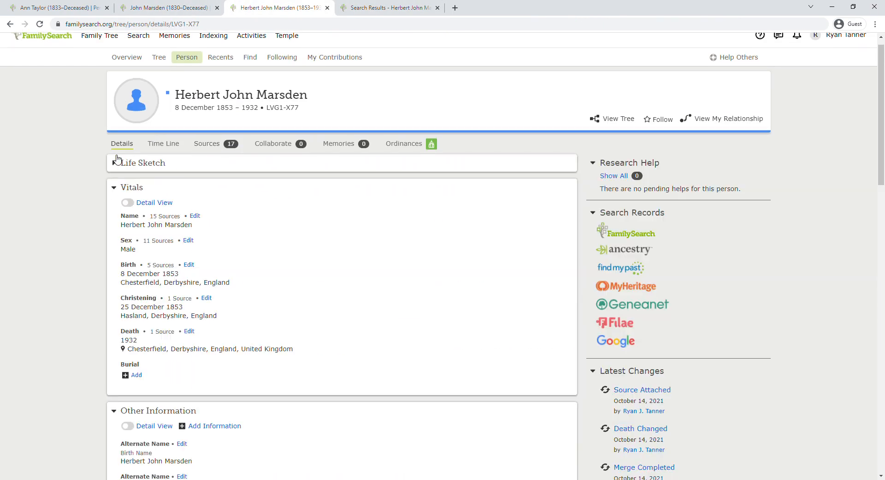
{"action": "scroll", "coordinate": [406, 273], "scroll_direction": "down", "scroll_amount": 10}
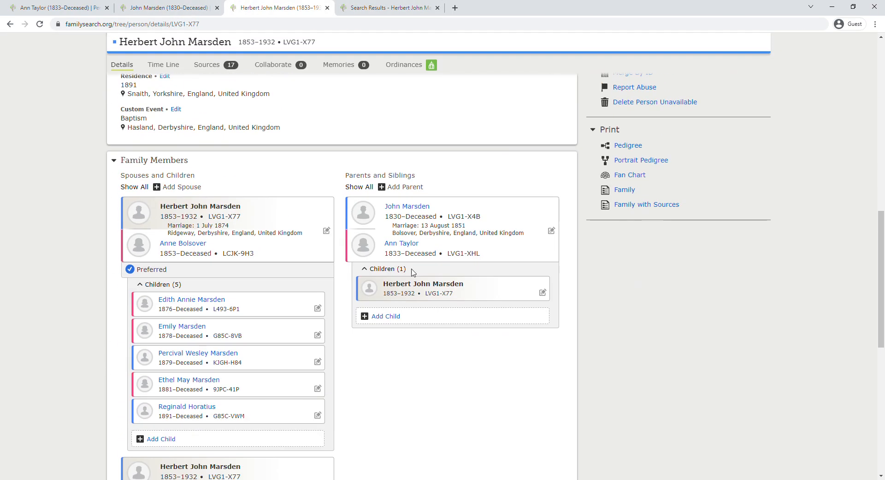
{"action": "left_click", "coordinate": [378, 8]}
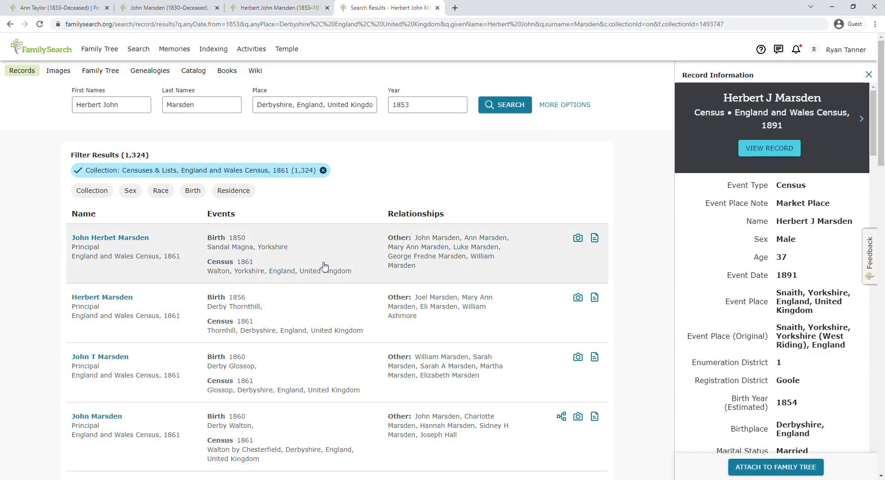
{"action": "scroll", "coordinate": [329, 300], "scroll_direction": "down", "scroll_amount": 3}
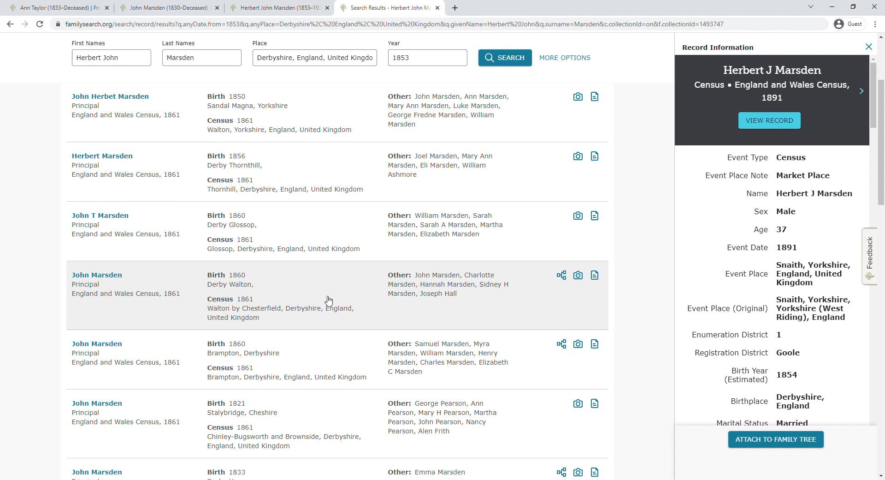
{"action": "scroll", "coordinate": [328, 302], "scroll_direction": "down", "scroll_amount": 6}
{"action": "scroll", "coordinate": [328, 301], "scroll_direction": "up", "scroll_amount": 9}
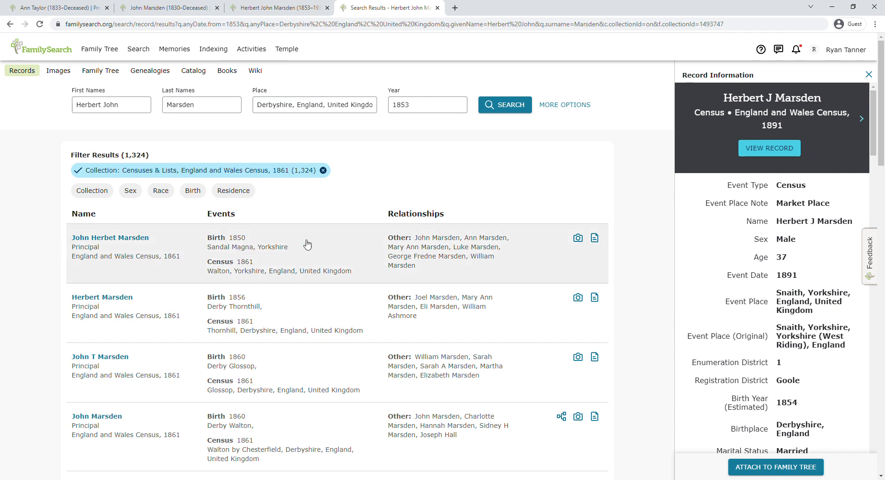
Close the record details and filter the search results to the England and Wales Census, 1871 instead of 1861
{"action": "left_click", "coordinate": [869, 74]}
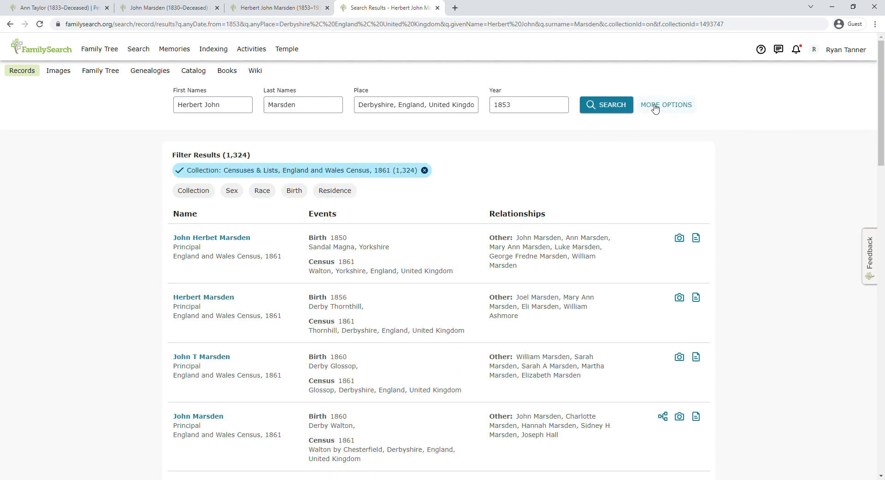
{"action": "left_click", "coordinate": [197, 191]}
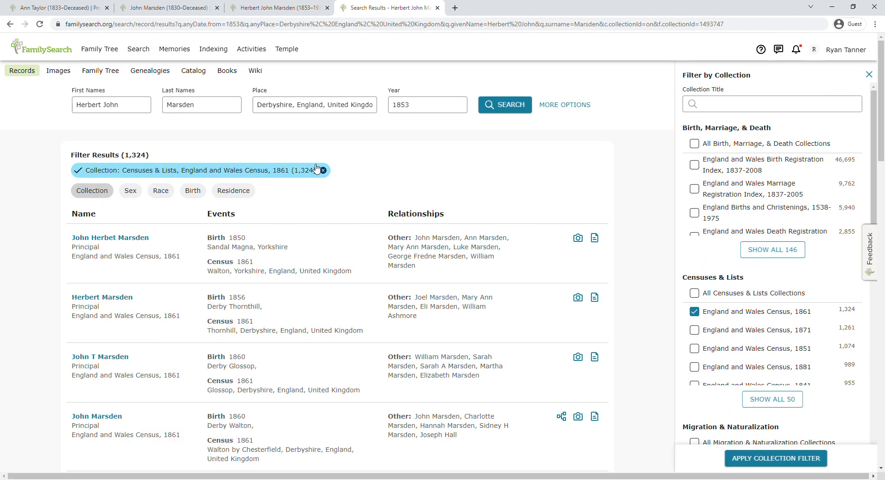
{"action": "left_click", "coordinate": [694, 330]}
{"action": "left_click", "coordinate": [694, 312]}
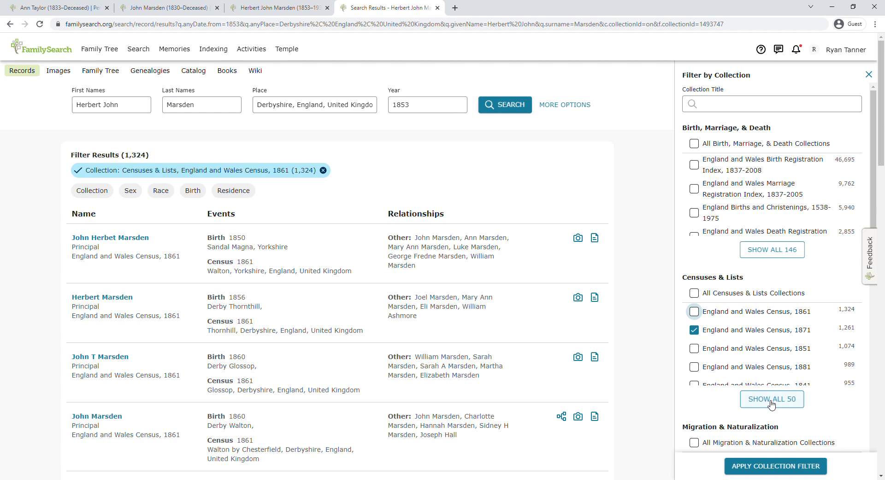
{"action": "left_click", "coordinate": [785, 466]}
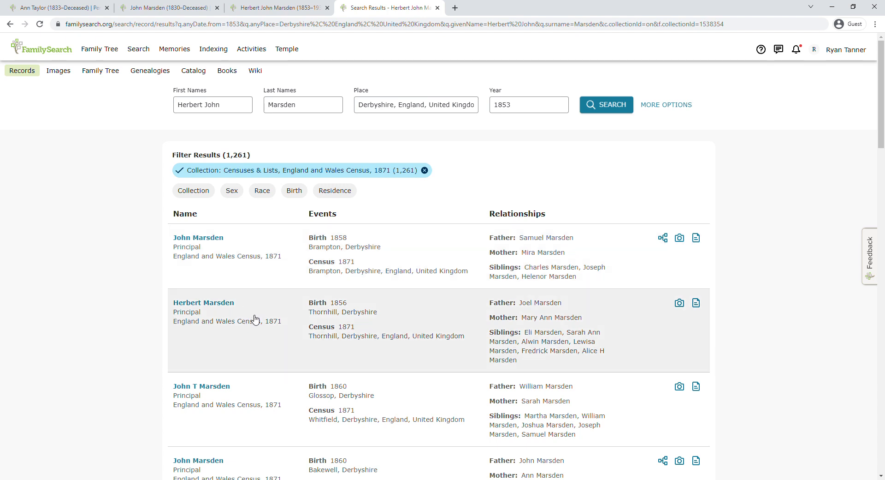
Examine the first page of 1871 census results for an entry matching the father's birth year, birthplace and parents
{"action": "scroll", "coordinate": [254, 318], "scroll_direction": "down", "scroll_amount": 2}
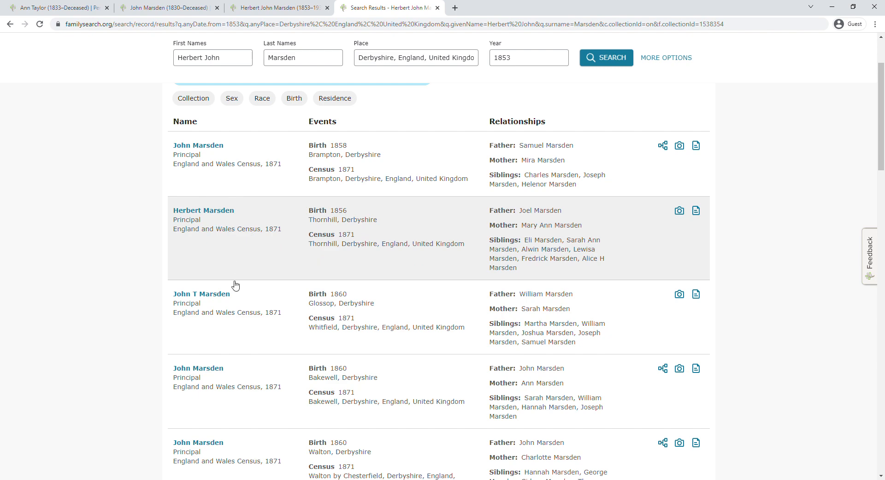
{"action": "scroll", "coordinate": [238, 316], "scroll_direction": "down", "scroll_amount": 3}
{"action": "scroll", "coordinate": [238, 316], "scroll_direction": "down", "scroll_amount": 10}
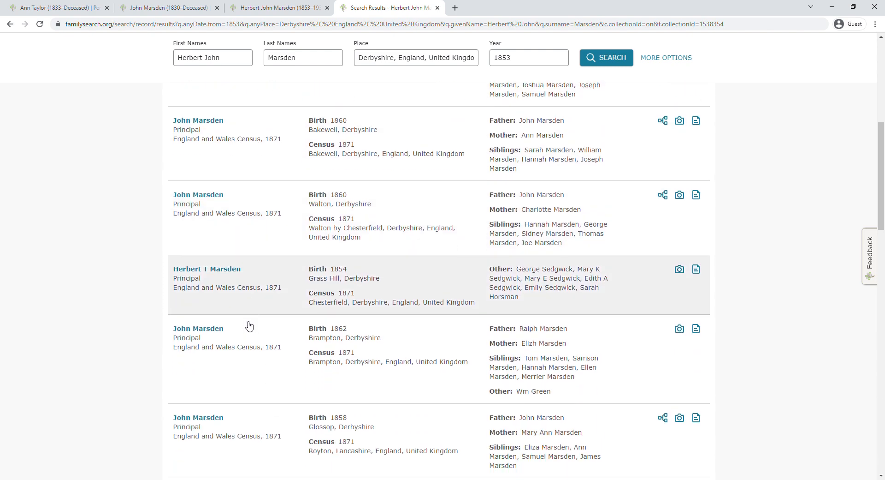
{"action": "scroll", "coordinate": [249, 325], "scroll_direction": "down", "scroll_amount": 7}
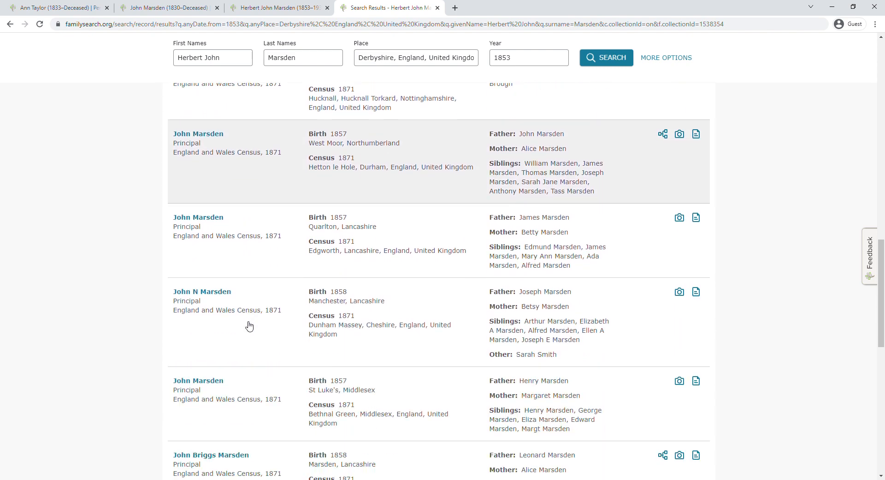
{"action": "scroll", "coordinate": [251, 329], "scroll_direction": "down", "scroll_amount": 7}
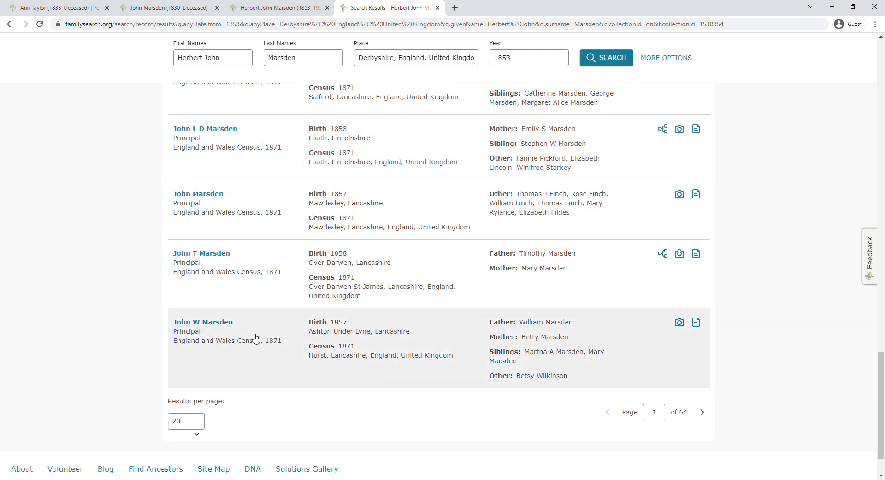
{"action": "scroll", "coordinate": [256, 338], "scroll_direction": "up", "scroll_amount": 20}
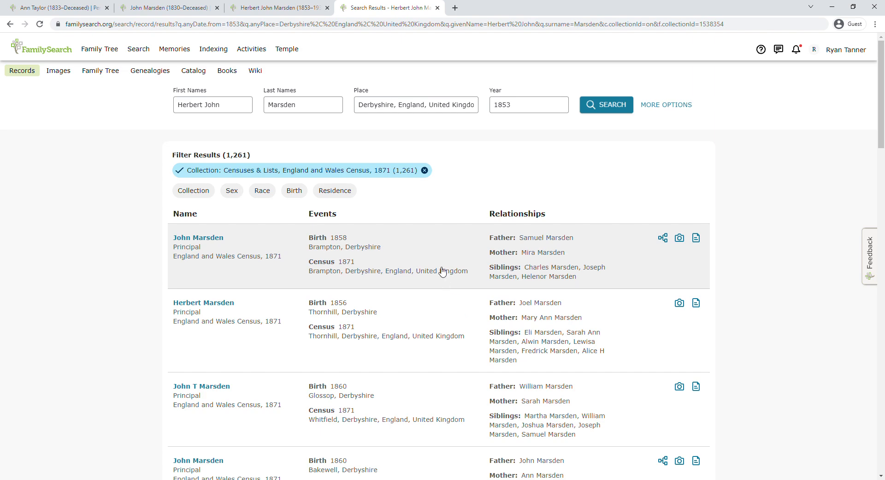
Replace the 1871 collection filter with the England and Wales Census, 1901 and England and Wales Census, 1911
{"action": "left_click", "coordinate": [206, 199]}
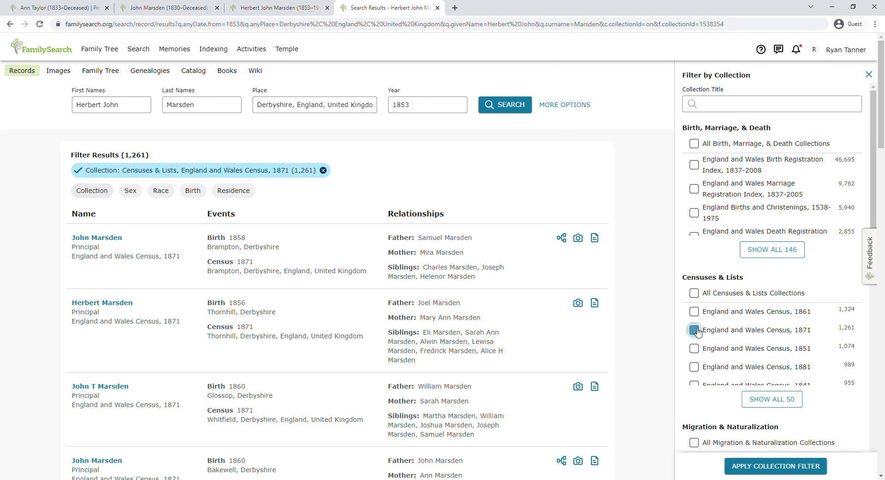
{"action": "left_click", "coordinate": [770, 398]}
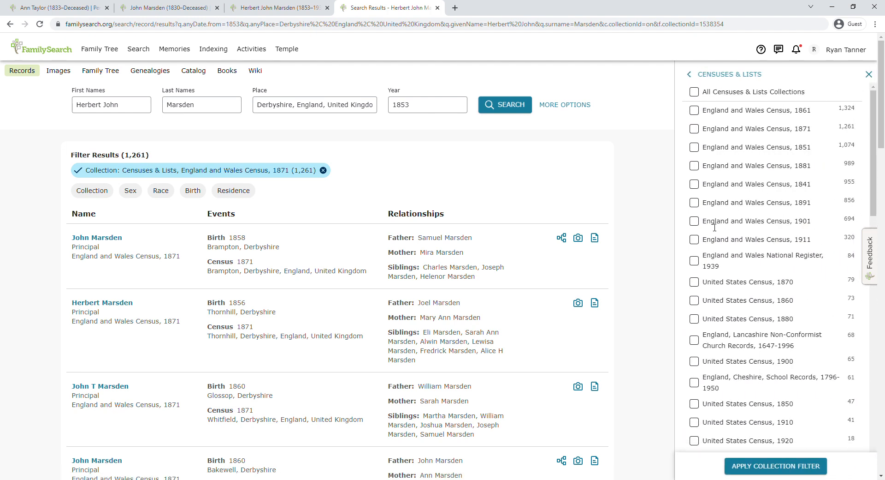
{"action": "left_click", "coordinate": [694, 221]}
{"action": "left_click", "coordinate": [694, 239]}
{"action": "left_click", "coordinate": [772, 467]}
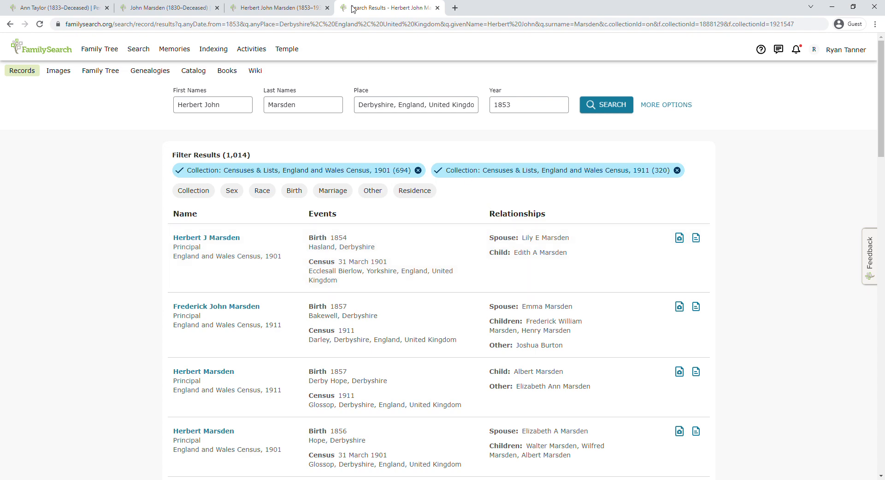
Compare the spouses and children on the father's profile with the spouse and child in the first 1901 census result
{"action": "left_click", "coordinate": [277, 7]}
{"action": "scroll", "coordinate": [218, 383], "scroll_direction": "down", "scroll_amount": 5}
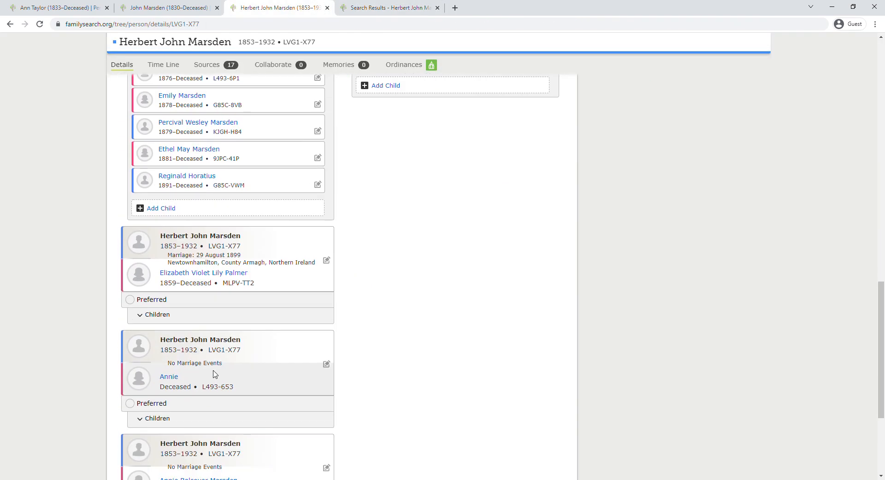
{"action": "scroll", "coordinate": [214, 373], "scroll_direction": "down", "scroll_amount": 3}
{"action": "scroll", "coordinate": [214, 373], "scroll_direction": "up", "scroll_amount": 2}
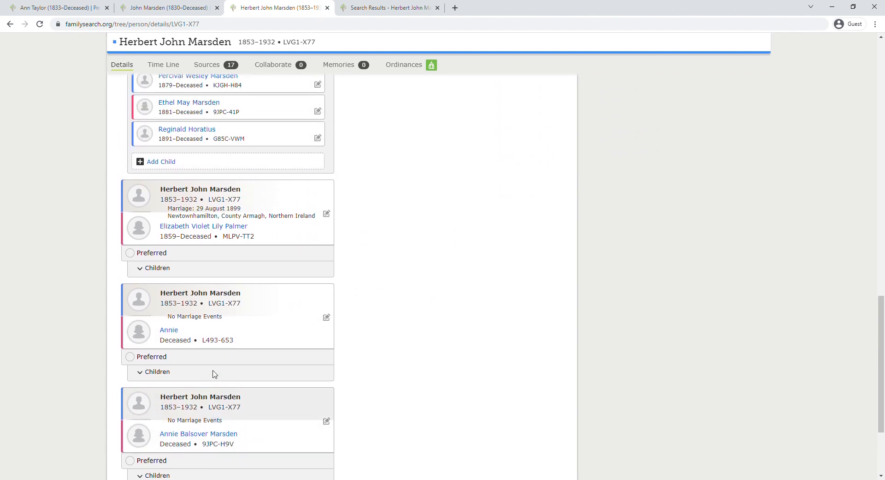
{"action": "scroll", "coordinate": [214, 373], "scroll_direction": "up", "scroll_amount": 3}
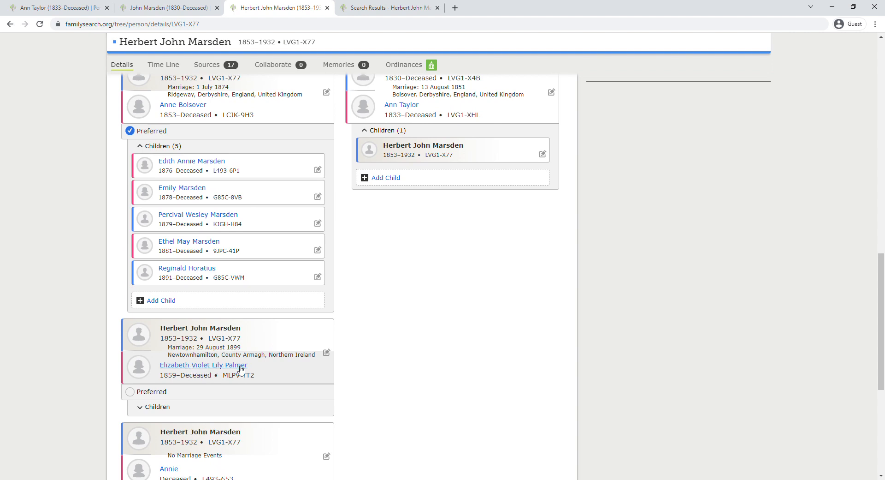
{"action": "left_click", "coordinate": [352, 10]}
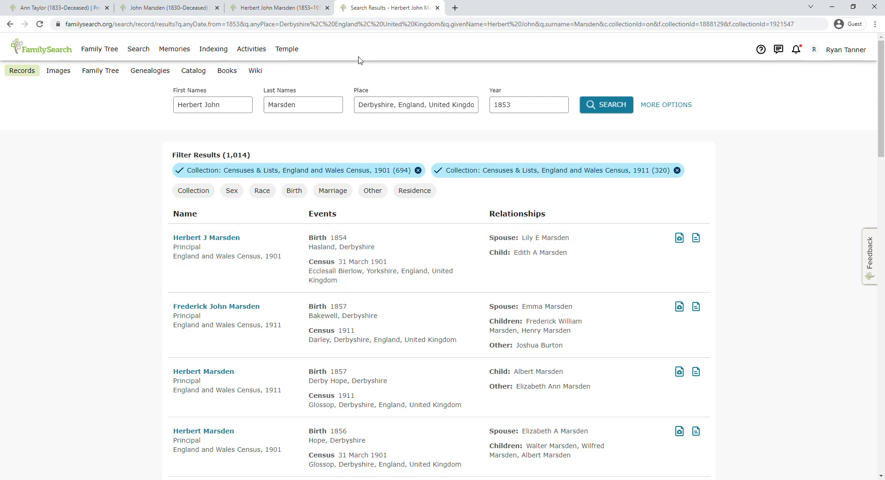
{"action": "left_click", "coordinate": [305, 8]}
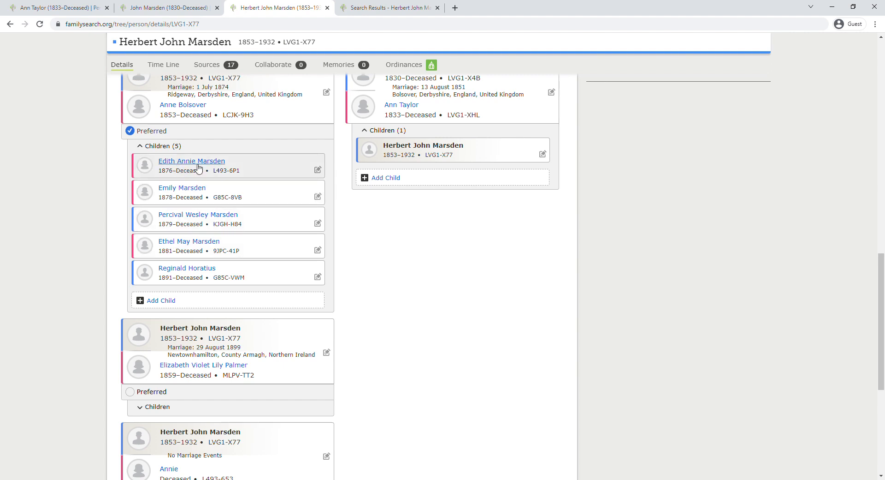
Return to the search results and open the full record of the first England and Wales Census, 1901 result
{"action": "left_click", "coordinate": [339, 4]}
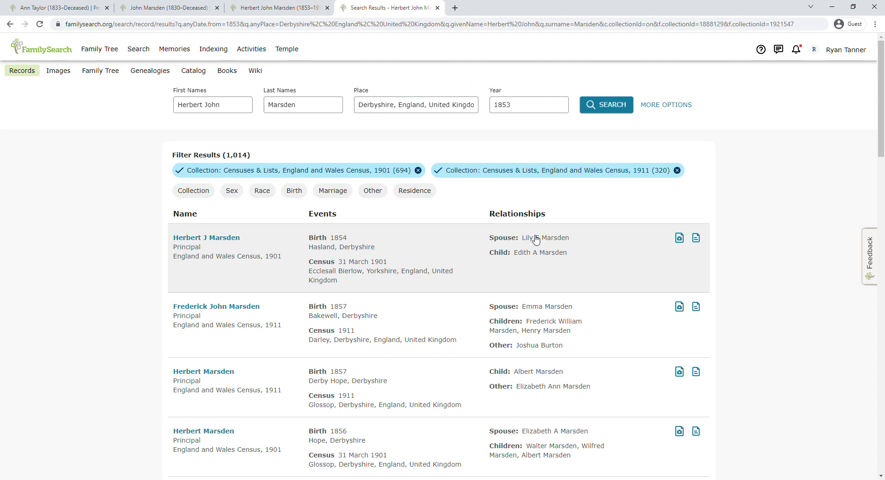
{"action": "left_click", "coordinate": [609, 251]}
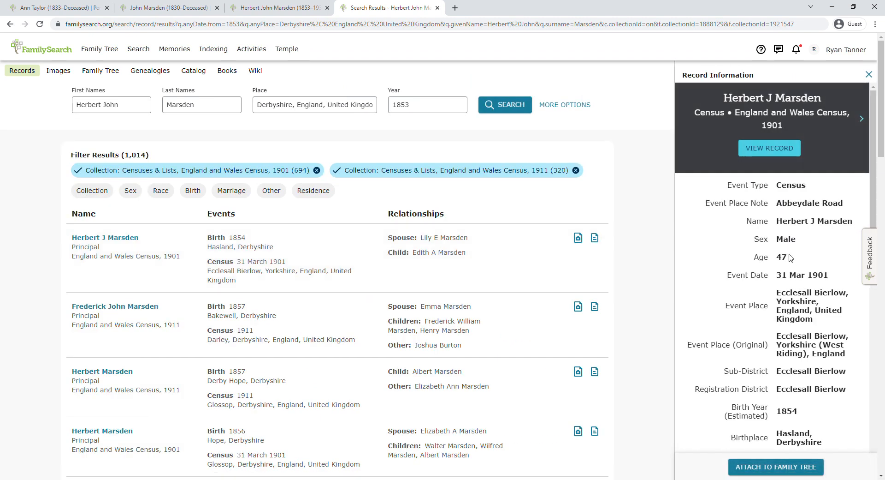
{"action": "scroll", "coordinate": [791, 257], "scroll_direction": "down", "scroll_amount": 1}
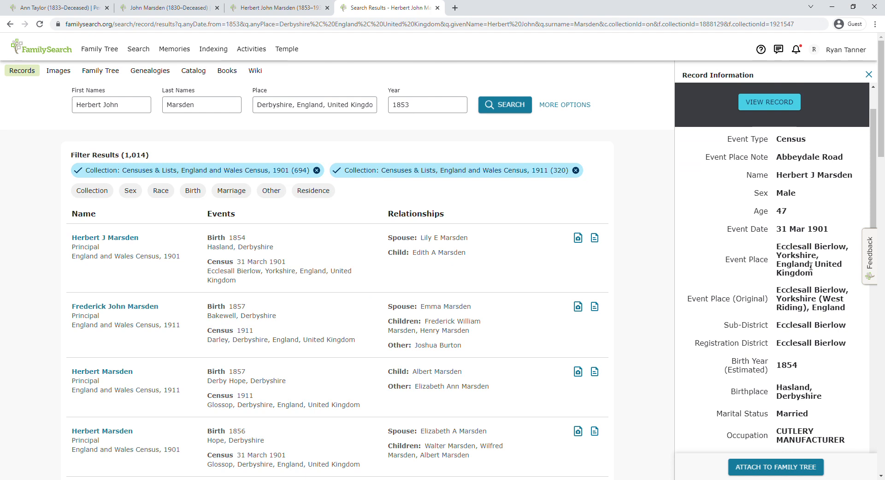
{"action": "scroll", "coordinate": [811, 266], "scroll_direction": "down", "scroll_amount": 1}
{"action": "scroll", "coordinate": [811, 267], "scroll_direction": "up", "scroll_amount": 2}
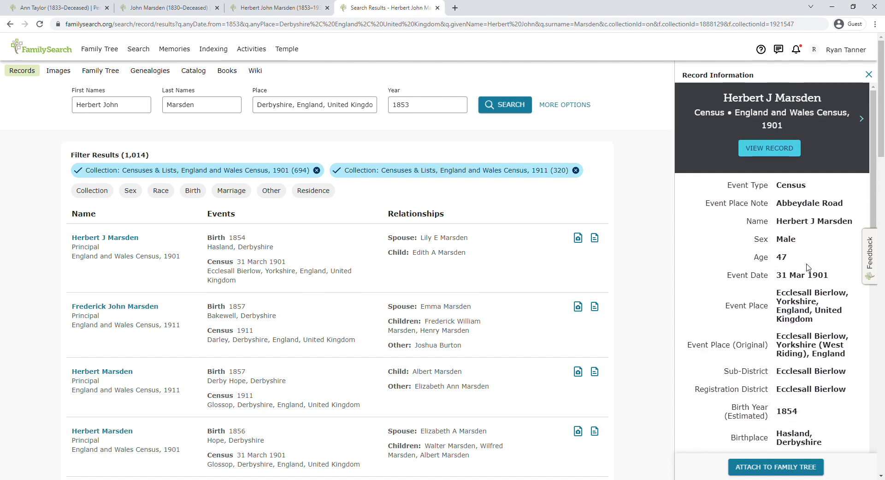
{"action": "left_click", "coordinate": [775, 148]}
{"action": "left_click", "coordinate": [507, 8]}
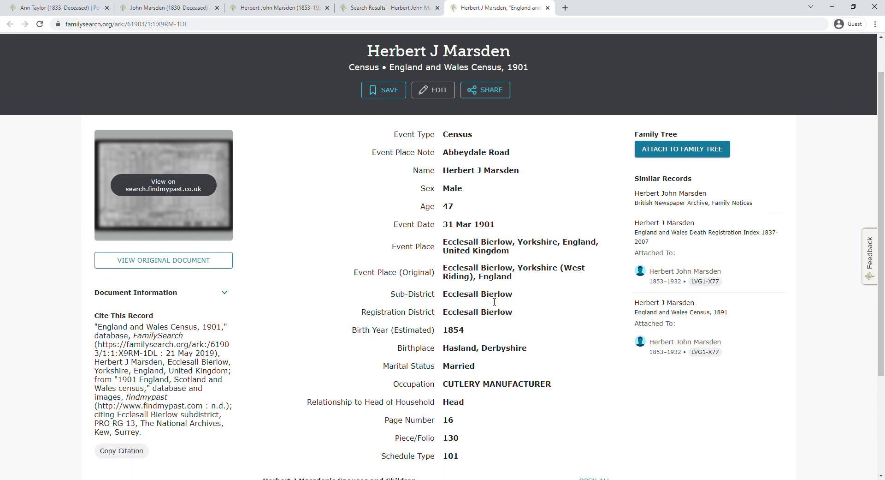
Examine the 1901 census record, including the expanded details of the wife and daughter in the household
{"action": "scroll", "coordinate": [491, 306], "scroll_direction": "down", "scroll_amount": 1}
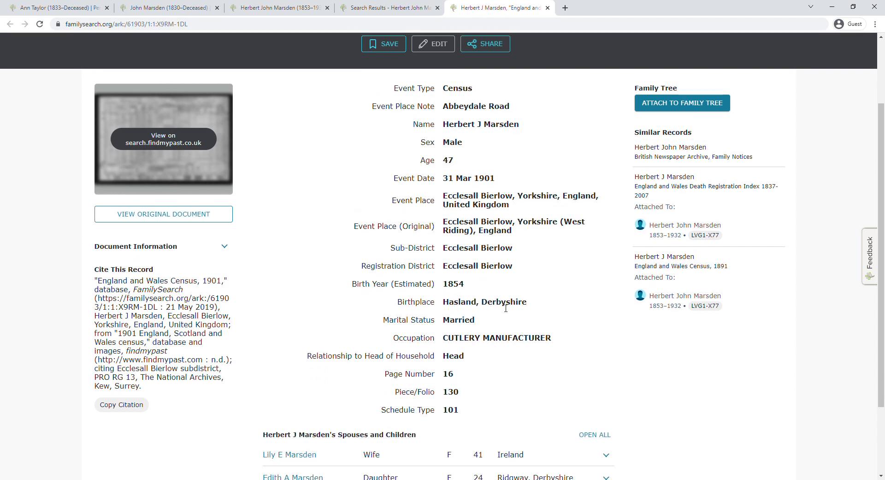
{"action": "scroll", "coordinate": [459, 298], "scroll_direction": "down", "scroll_amount": 2}
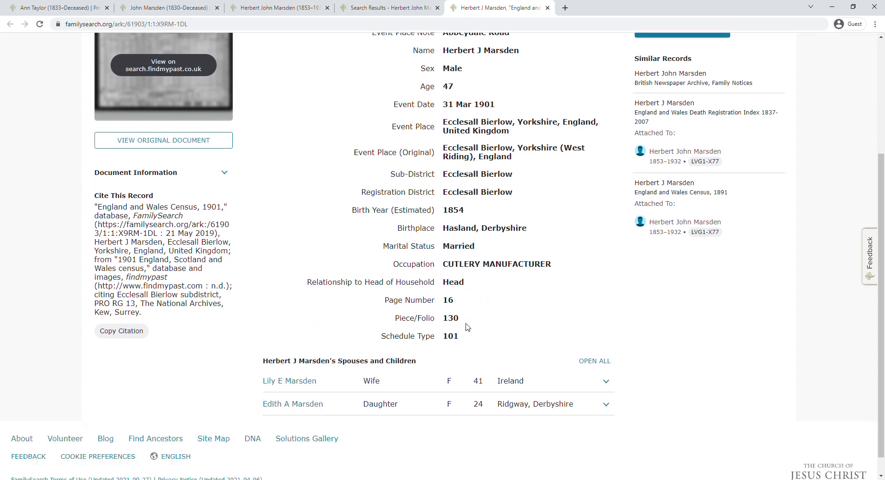
{"action": "left_click", "coordinate": [616, 363]}
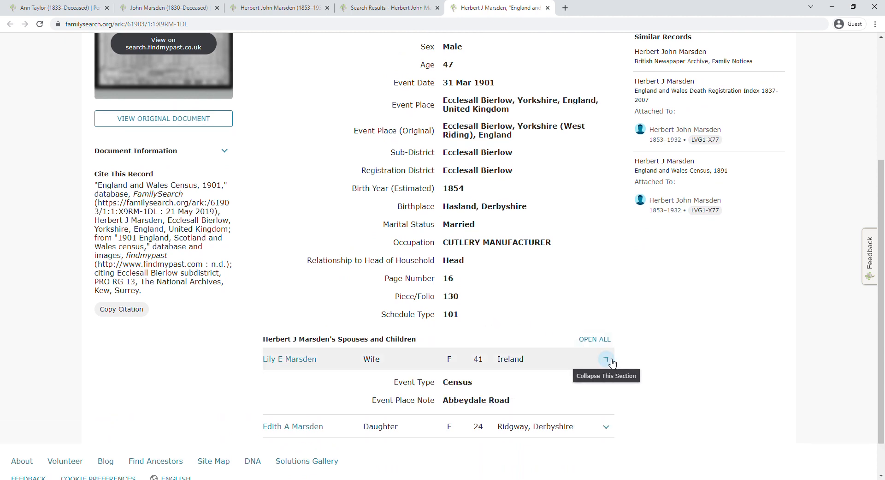
{"action": "scroll", "coordinate": [484, 337], "scroll_direction": "down", "scroll_amount": 2}
{"action": "scroll", "coordinate": [473, 297], "scroll_direction": "down", "scroll_amount": 2}
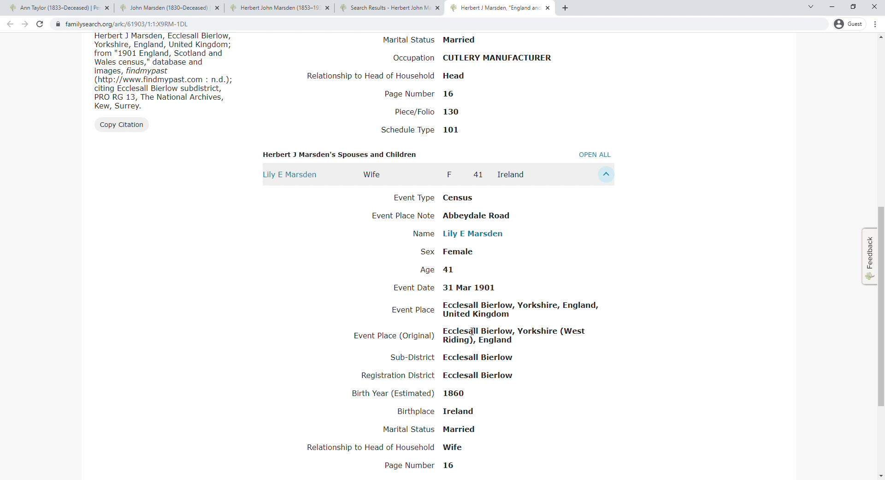
{"action": "scroll", "coordinate": [473, 330], "scroll_direction": "down", "scroll_amount": 2}
{"action": "scroll", "coordinate": [474, 336], "scroll_direction": "down", "scroll_amount": 1}
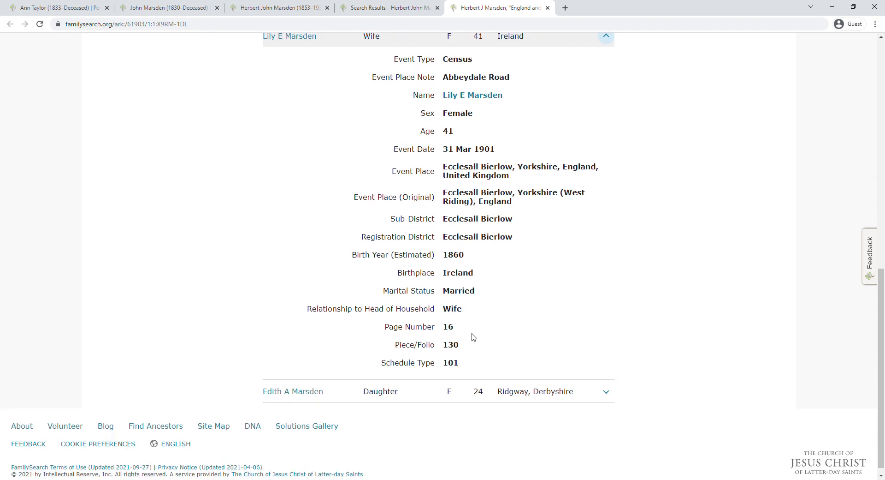
{"action": "left_click", "coordinate": [605, 392]}
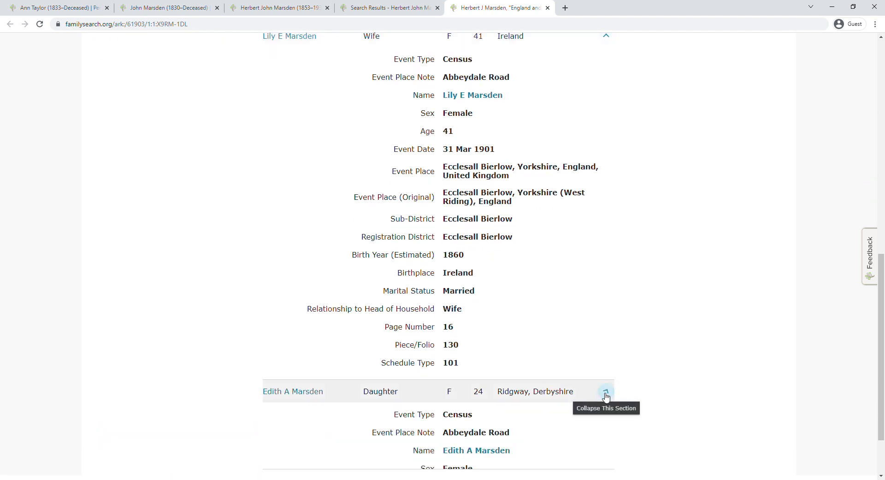
{"action": "scroll", "coordinate": [588, 389], "scroll_direction": "down", "scroll_amount": 6}
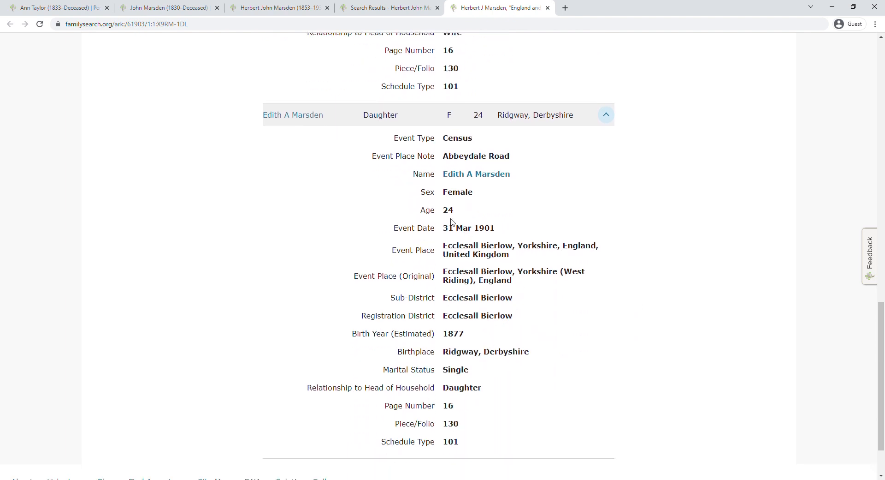
{"action": "scroll", "coordinate": [452, 221], "scroll_direction": "up", "scroll_amount": 12}
{"action": "scroll", "coordinate": [455, 222], "scroll_direction": "up", "scroll_amount": 5}
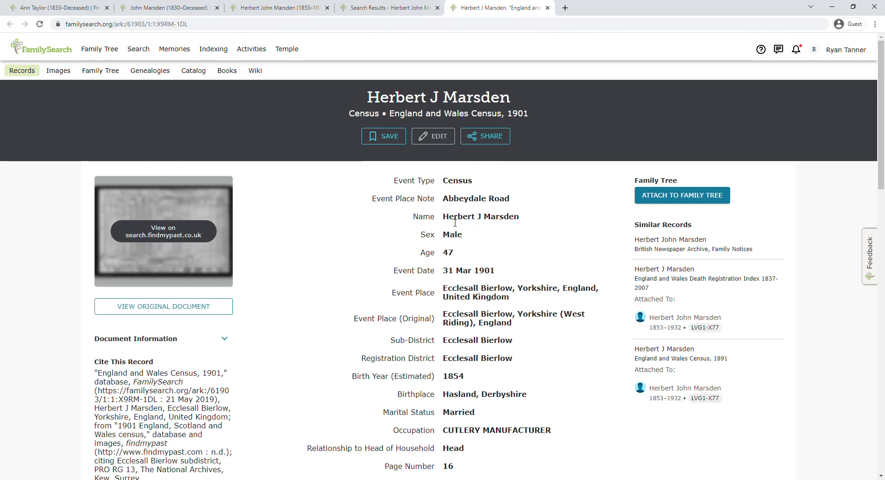
Start attaching the first 1901 census result to the family tree and match it to the father's profile
{"action": "left_click", "coordinate": [402, 7]}
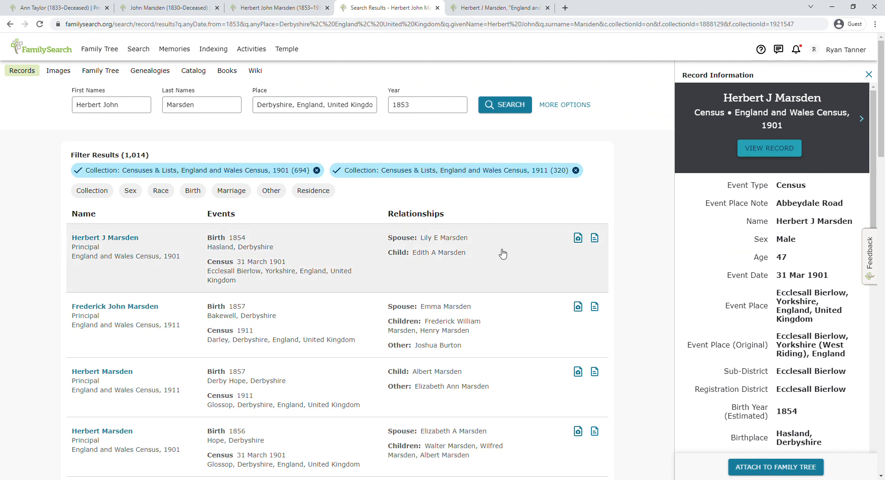
{"action": "left_click", "coordinate": [784, 465]}
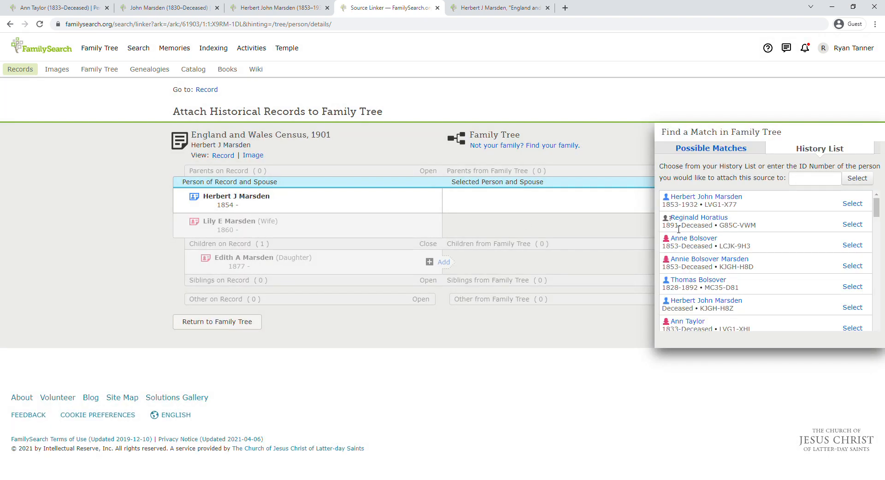
{"action": "left_click", "coordinate": [853, 204]}
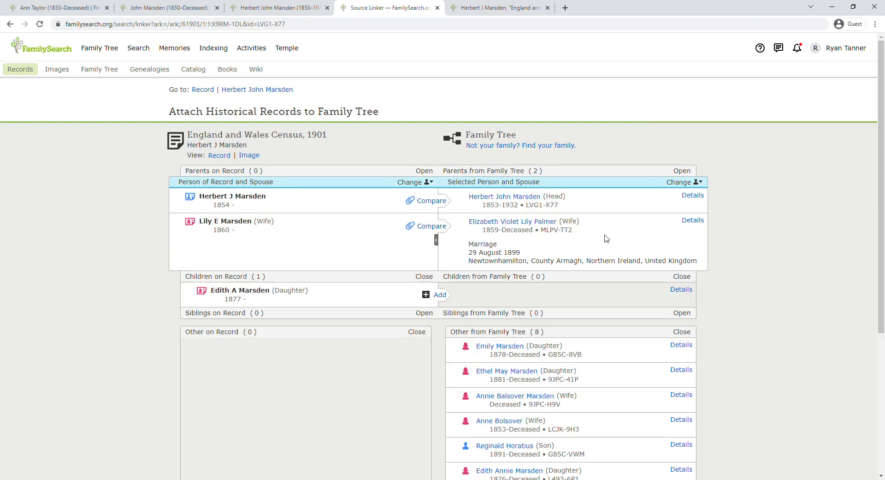
Add the father's 31 March 1901 residence in Ecclesall Bierlow, Yorkshire, England, United Kingdom and attach the census record to him
{"action": "left_click", "coordinate": [439, 302]}
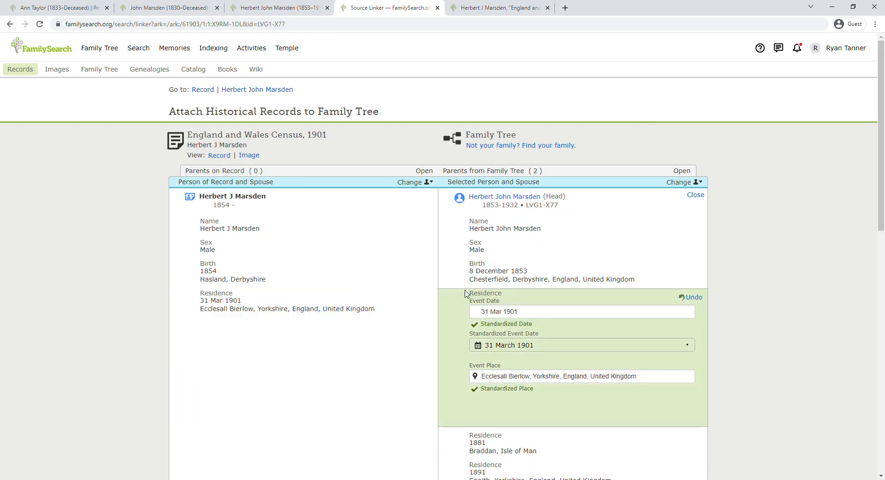
{"action": "left_click", "coordinate": [547, 317]}
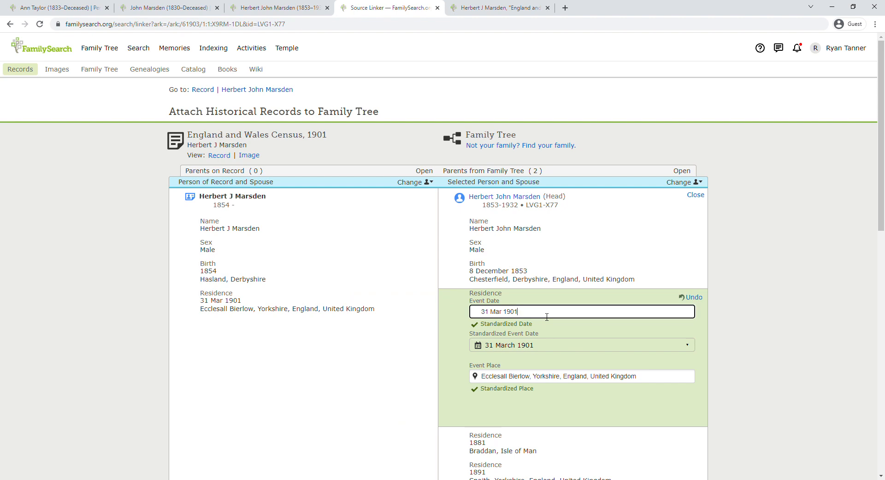
{"action": "left_click", "coordinate": [539, 356]}
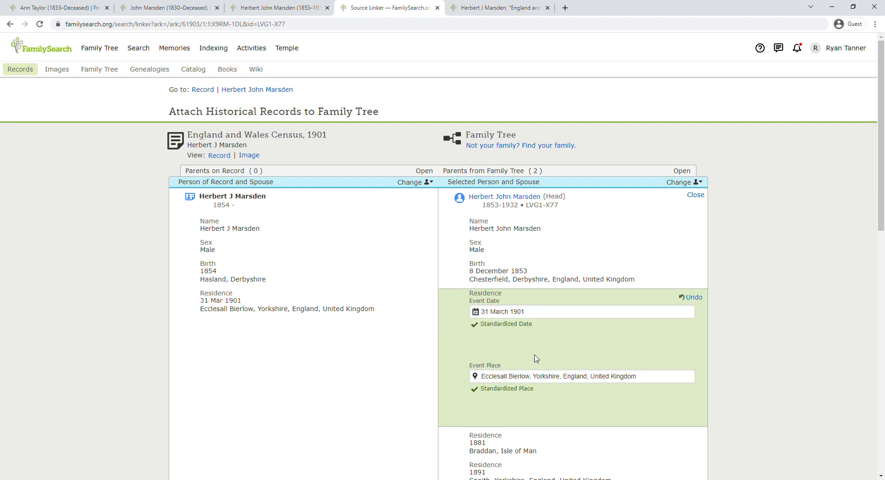
{"action": "scroll", "coordinate": [539, 358], "scroll_direction": "down", "scroll_amount": 4}
{"action": "left_click", "coordinate": [599, 370]}
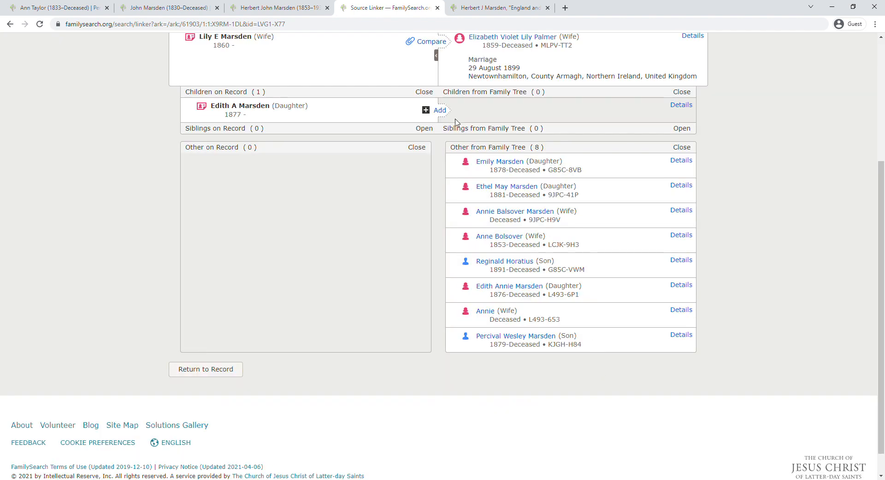
Compare the wife's census entry with her profile and add her birth of 1860 in Ireland
{"action": "scroll", "coordinate": [450, 183], "scroll_direction": "up", "scroll_amount": 3}
{"action": "left_click", "coordinate": [431, 179]}
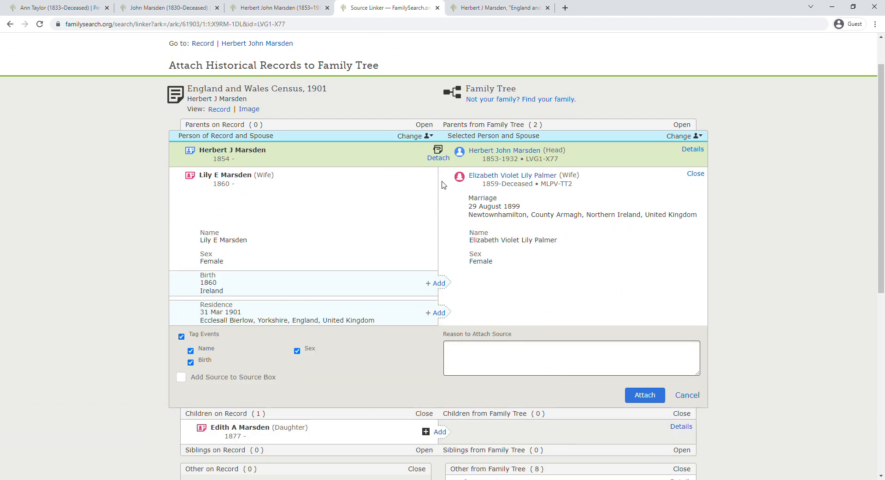
{"action": "left_click", "coordinate": [438, 283]}
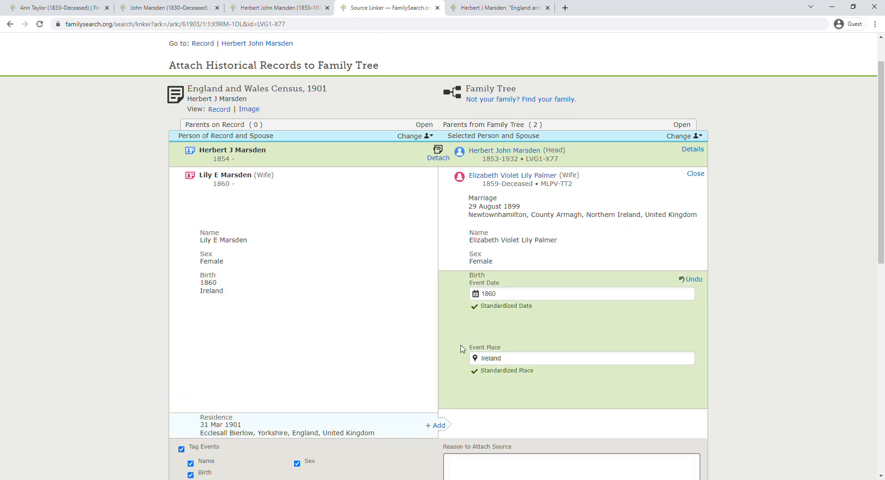
Add the wife's 31 March 1901 residence in Ecclesall Bierlow, Yorkshire, England, United Kingdom and attach the census record to her
{"action": "left_click", "coordinate": [440, 426]}
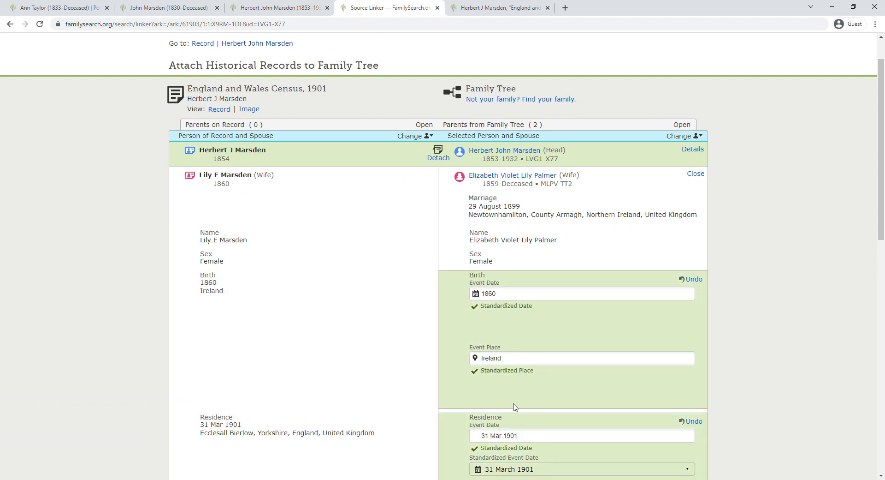
{"action": "scroll", "coordinate": [584, 446], "scroll_direction": "down", "scroll_amount": 3}
{"action": "left_click", "coordinate": [545, 301]}
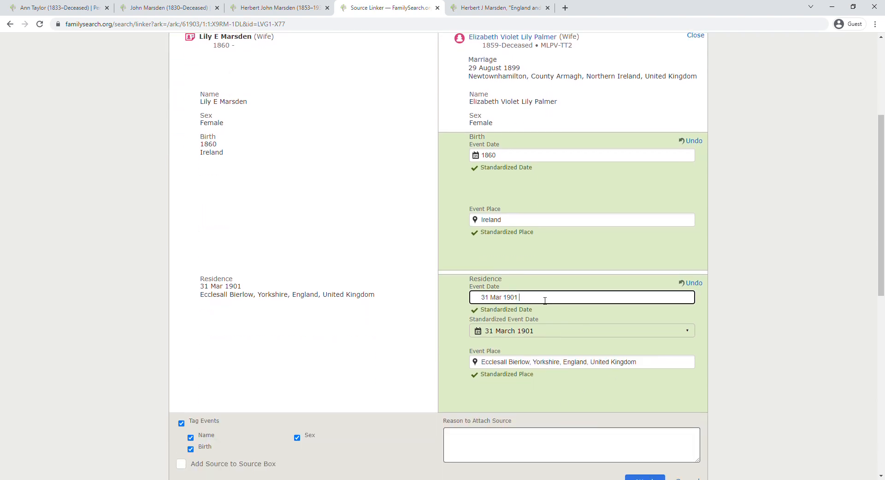
{"action": "left_click", "coordinate": [531, 346]}
{"action": "scroll", "coordinate": [573, 391], "scroll_direction": "down", "scroll_amount": 1}
{"action": "scroll", "coordinate": [573, 391], "scroll_direction": "down", "scroll_amount": 2}
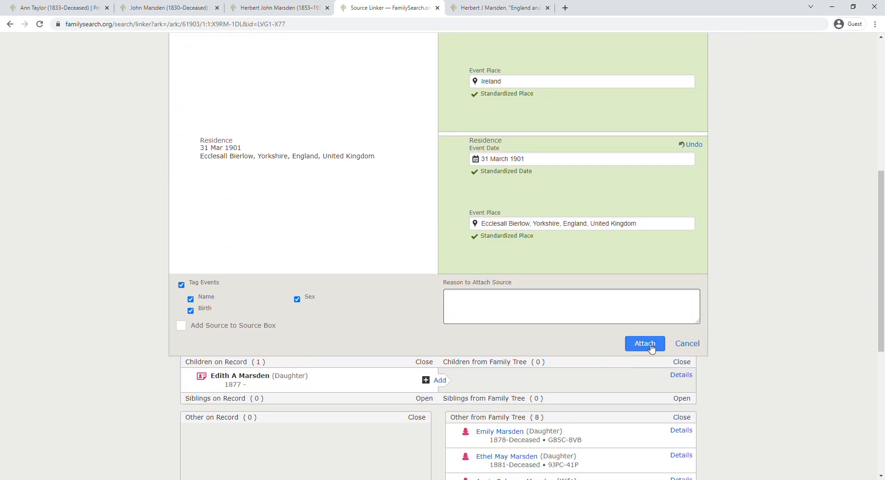
{"action": "left_click", "coordinate": [646, 344]}
Change the focus person of the 1901 census record to the daughter born in 1877
{"action": "scroll", "coordinate": [439, 269], "scroll_direction": "up", "scroll_amount": 2}
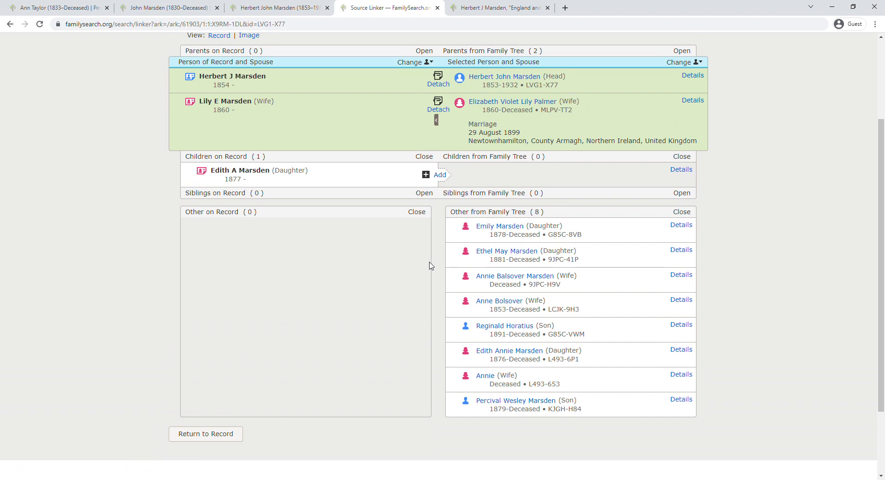
{"action": "scroll", "coordinate": [430, 265], "scroll_direction": "up", "scroll_amount": 2}
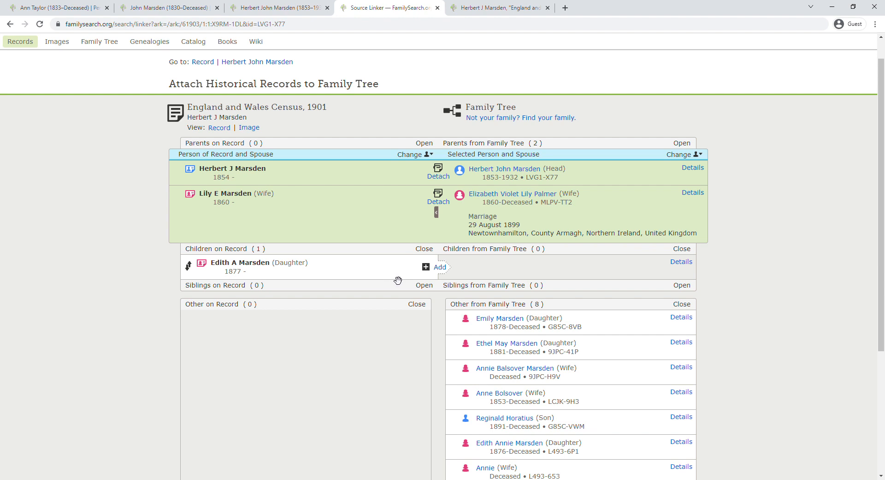
{"action": "left_click", "coordinate": [427, 156]}
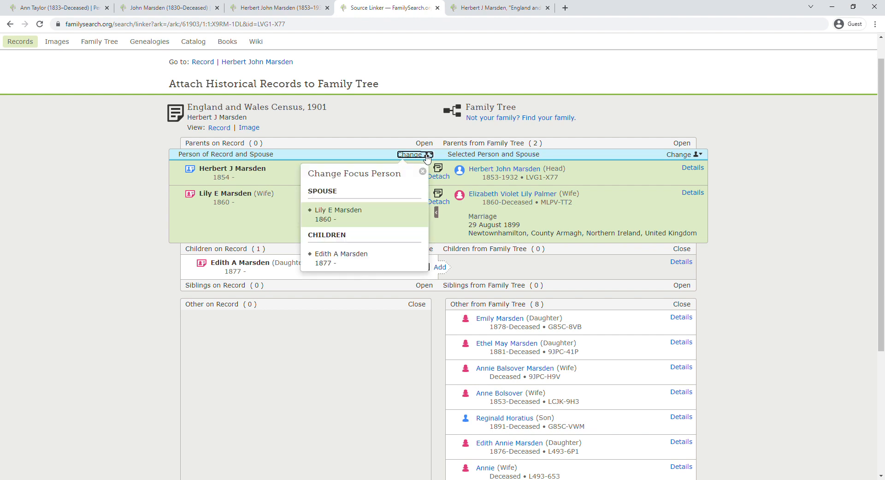
{"action": "left_click", "coordinate": [354, 260]}
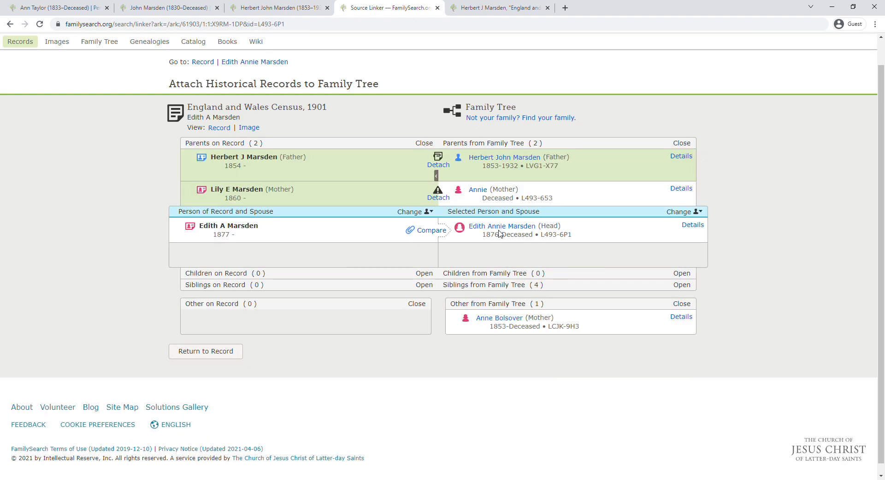
Compare the daughter's census entry with her profile and add her birth of 1877 in Ridgeway, Derbyshire, England, United Kingdom
{"action": "left_click", "coordinate": [428, 230]}
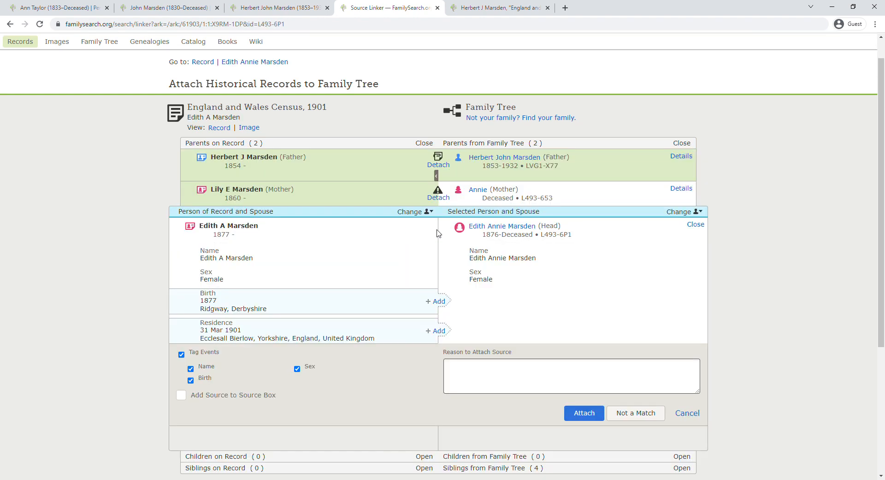
{"action": "left_click", "coordinate": [439, 302]}
{"action": "scroll", "coordinate": [567, 294], "scroll_direction": "down", "scroll_amount": 2}
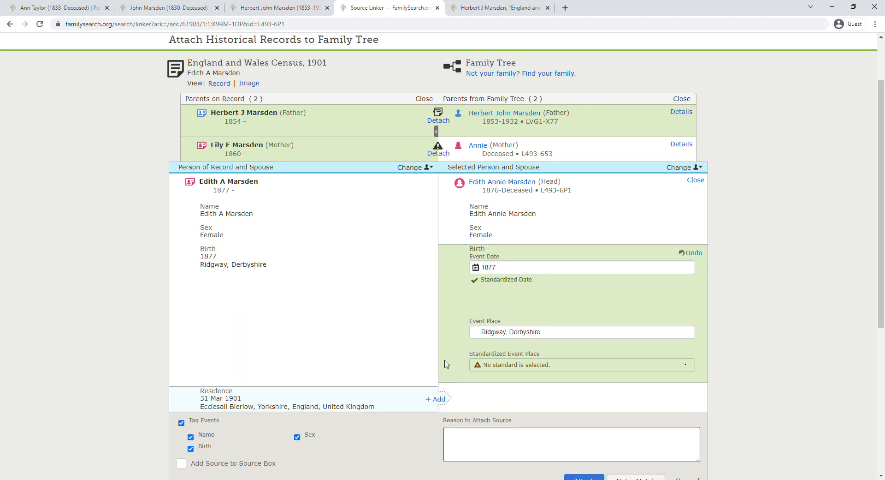
{"action": "left_click", "coordinate": [571, 284]}
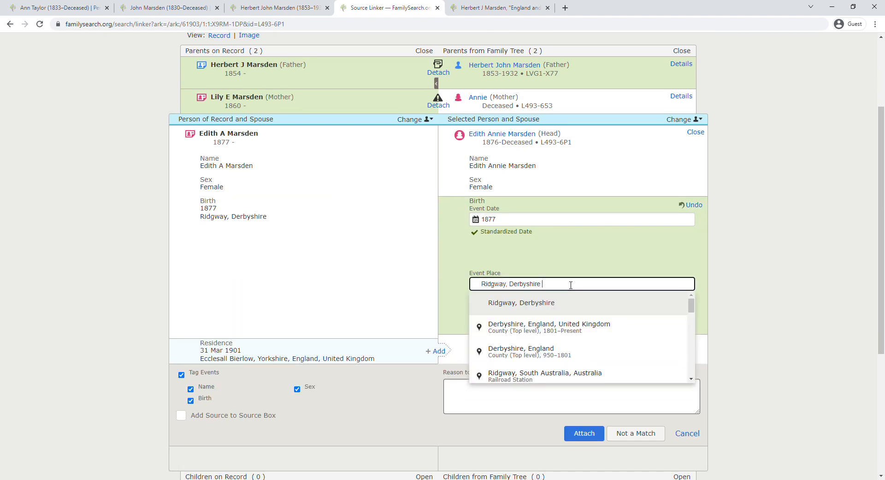
{"action": "left_click", "coordinate": [554, 328]}
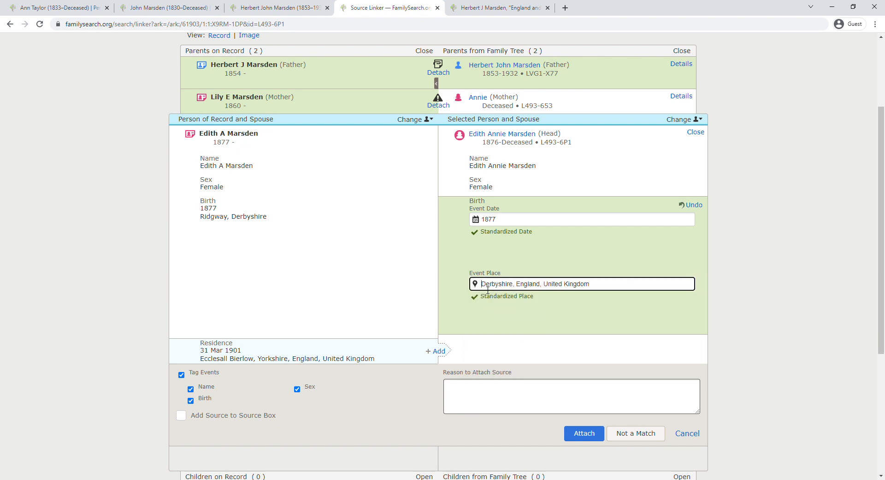
{"action": "type", "text": "Ridgewa"}
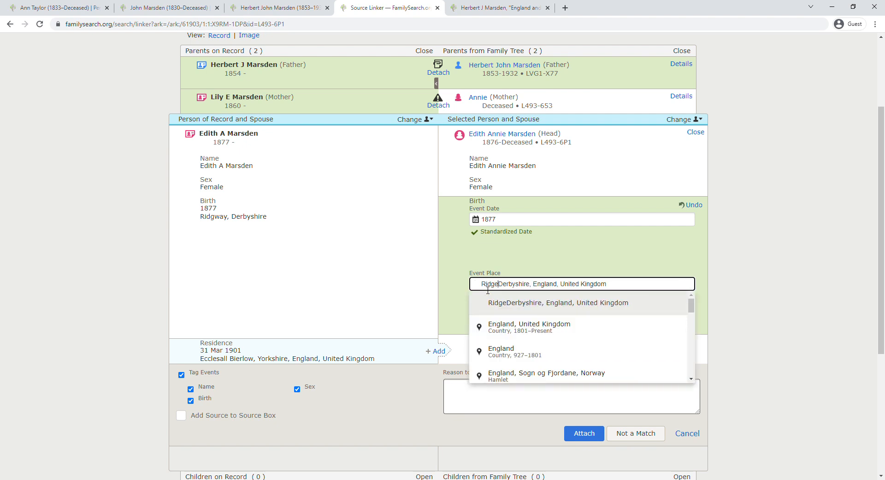
{"action": "type", "text": "y"}
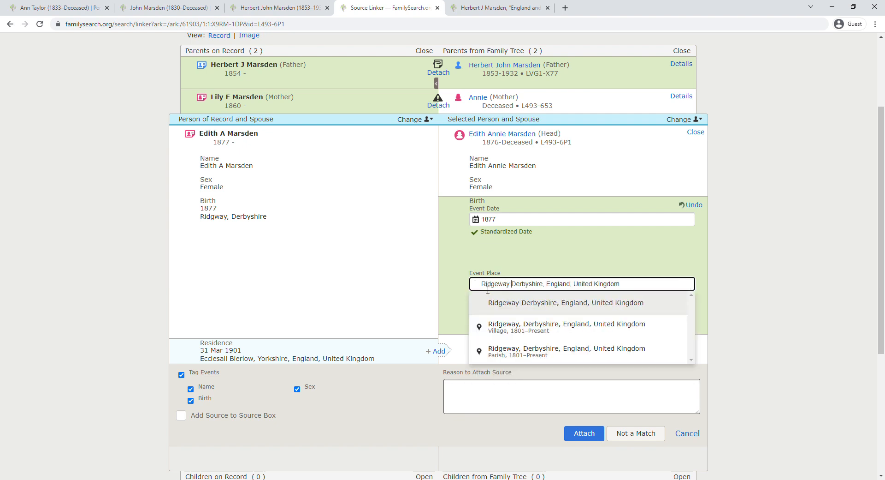
{"action": "left_click", "coordinate": [530, 329]}
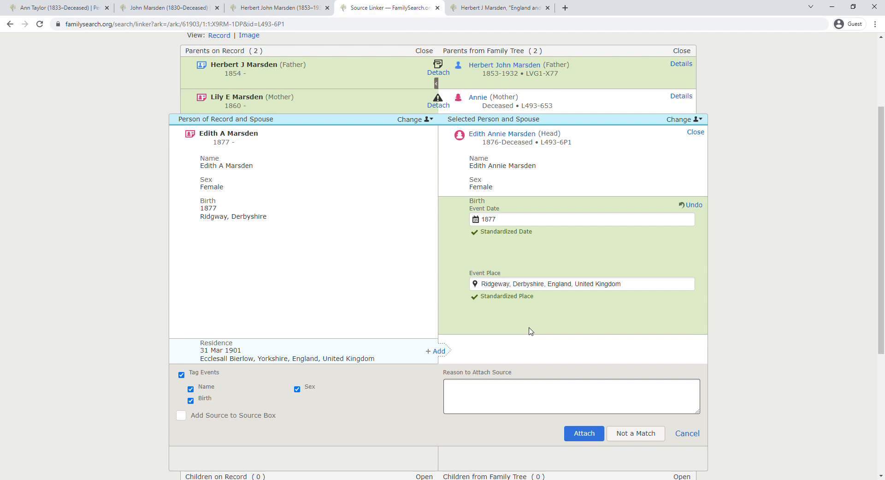
Add the daughter's 31 March 1901 residence in Ecclesall Bierlow, Yorkshire, England, United Kingdom and attach the census record to her
{"action": "left_click", "coordinate": [439, 350]}
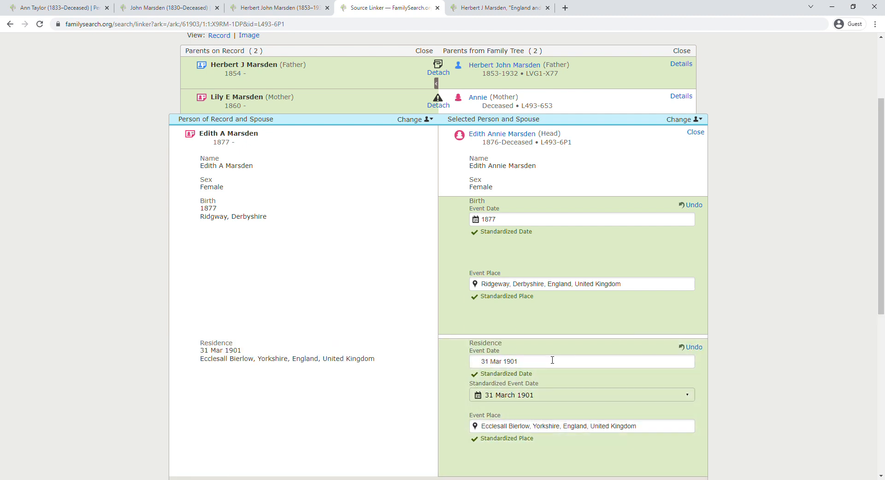
{"action": "left_click", "coordinate": [554, 365]}
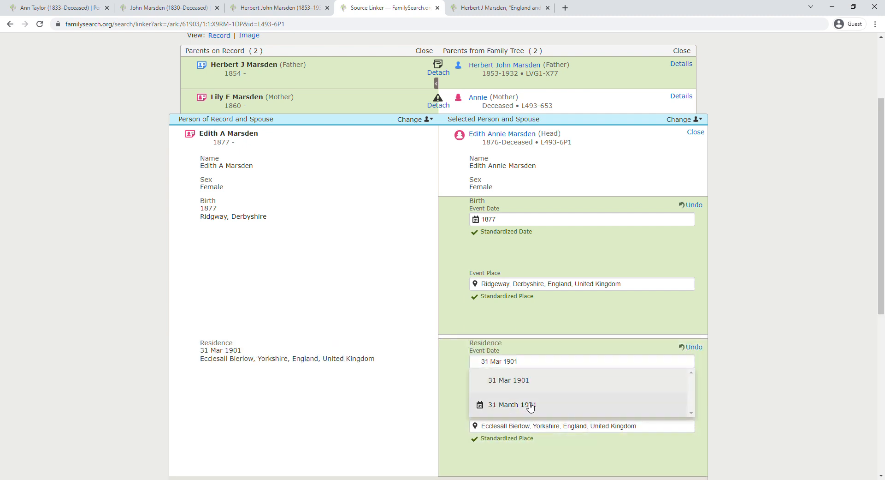
{"action": "left_click", "coordinate": [530, 404]}
{"action": "scroll", "coordinate": [571, 378], "scroll_direction": "down", "scroll_amount": 4}
{"action": "left_click", "coordinate": [592, 365]}
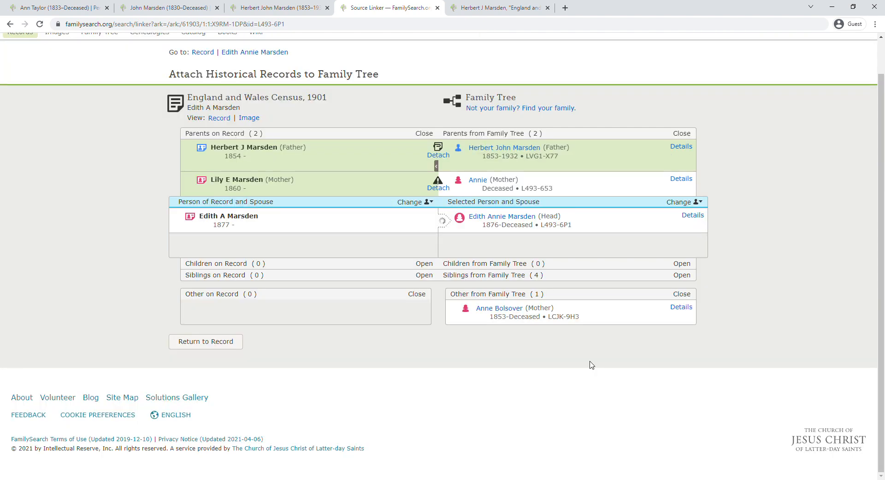
{"action": "scroll", "coordinate": [316, 282], "scroll_direction": "up", "scroll_amount": 1}
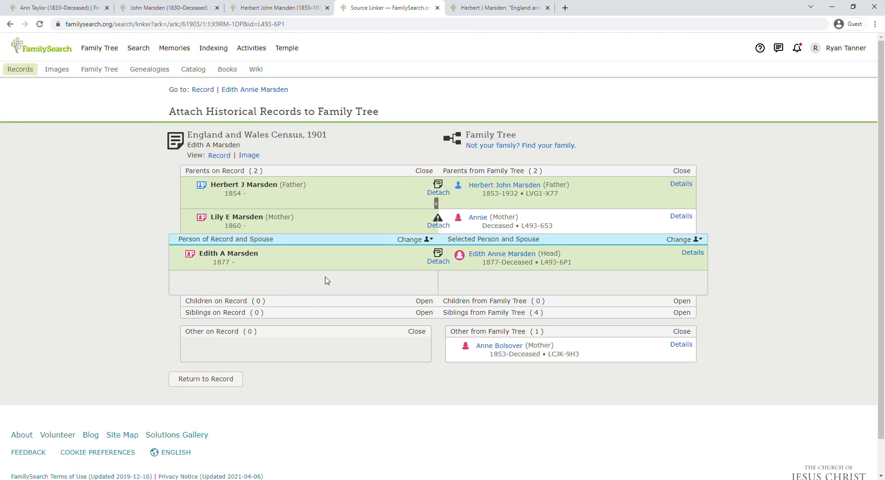
Close the record-linking and 1901 census record pages and reload the father's profile
{"action": "left_click", "coordinate": [437, 8]}
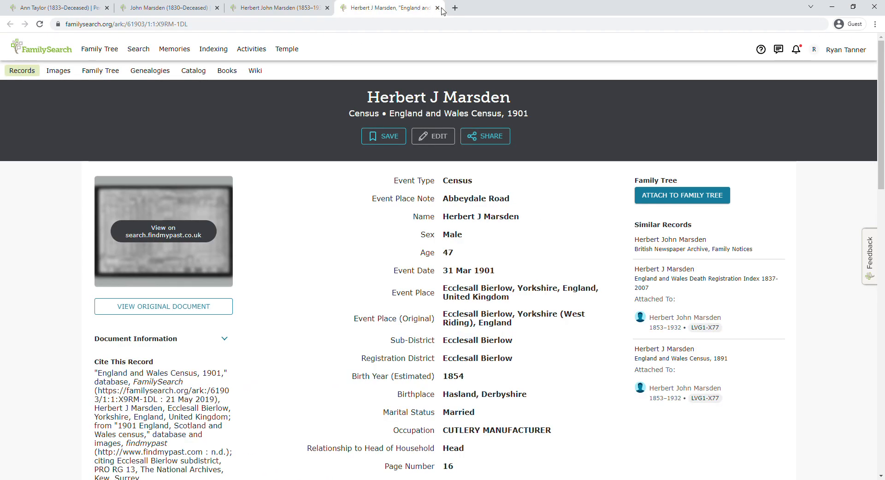
{"action": "left_click", "coordinate": [437, 8]}
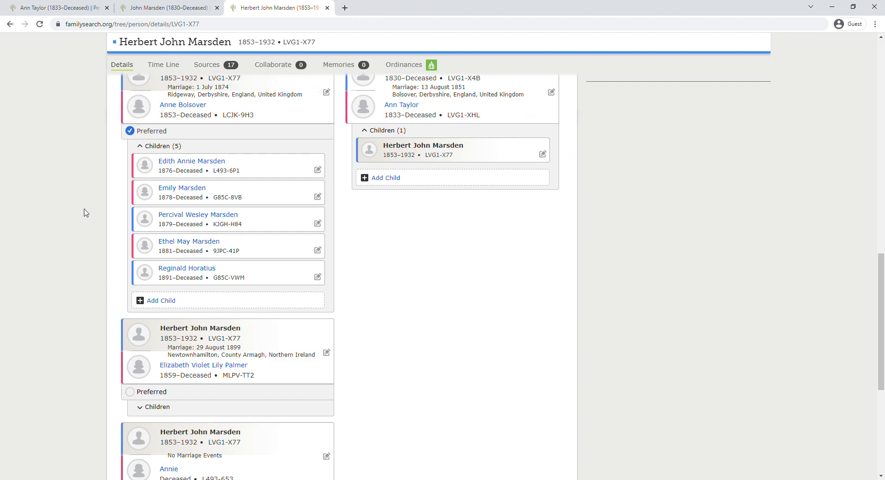
{"action": "scroll", "coordinate": [84, 212], "scroll_direction": "up", "scroll_amount": 4}
{"action": "left_click", "coordinate": [40, 24]}
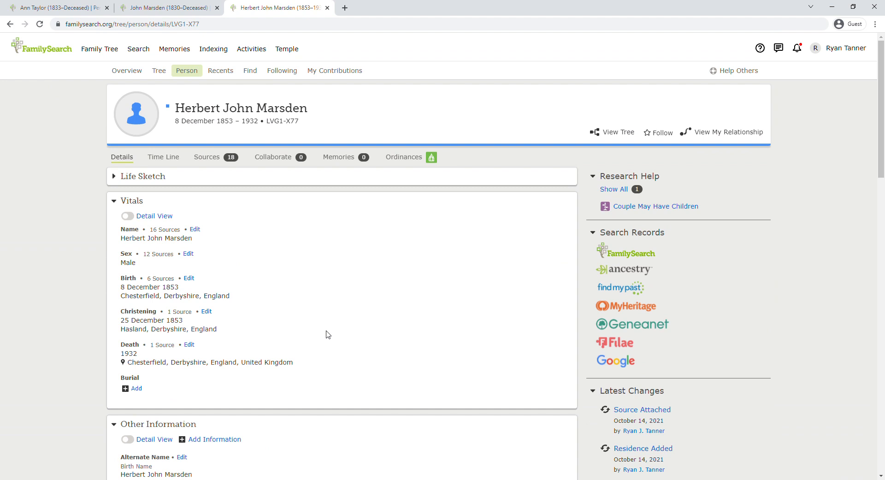
Review the father's residences, listed spouses and children for duplicate wife entries
{"action": "scroll", "coordinate": [328, 334], "scroll_direction": "down", "scroll_amount": 2}
{"action": "scroll", "coordinate": [327, 332], "scroll_direction": "down", "scroll_amount": 6}
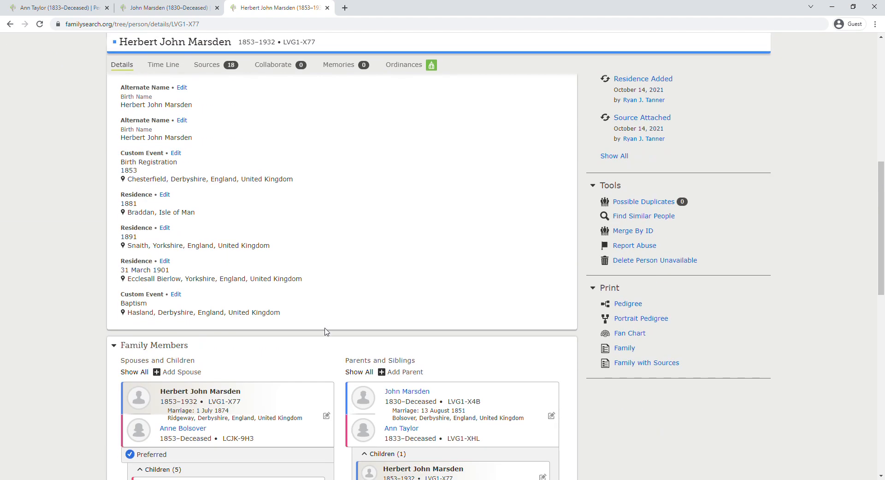
{"action": "scroll", "coordinate": [325, 331], "scroll_direction": "down", "scroll_amount": 3}
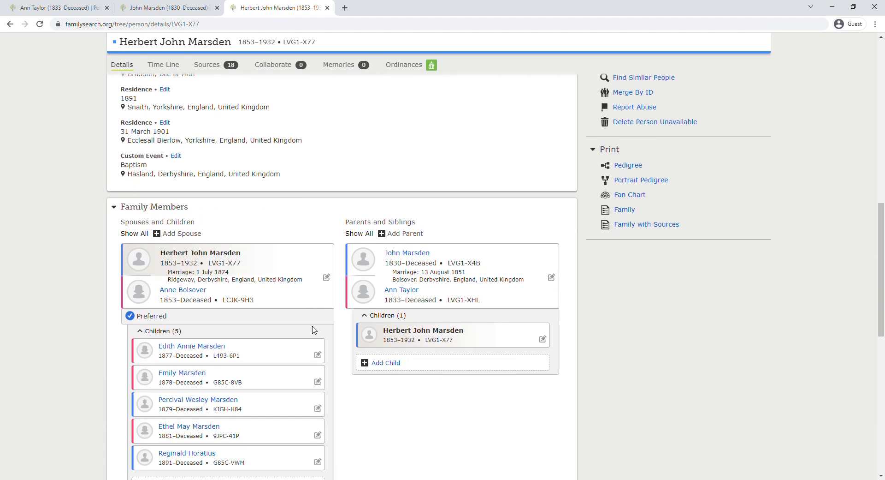
{"action": "scroll", "coordinate": [314, 330], "scroll_direction": "down", "scroll_amount": 8}
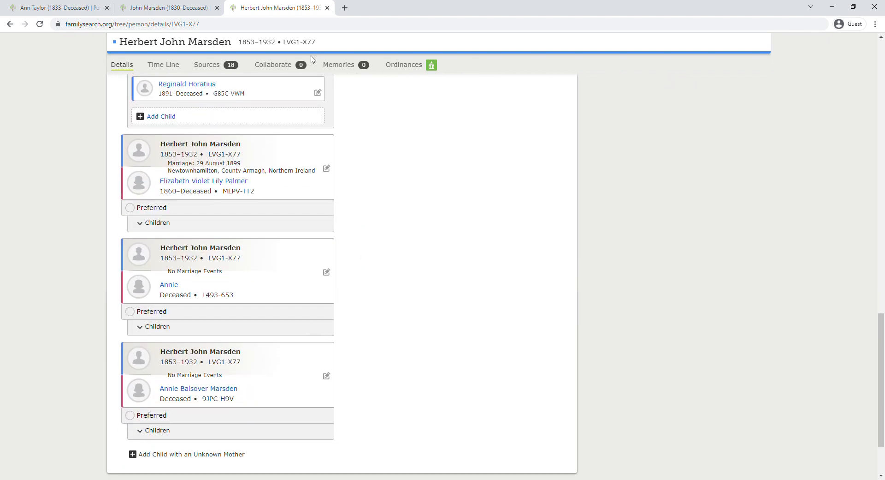
{"action": "left_click", "coordinate": [344, 8]}
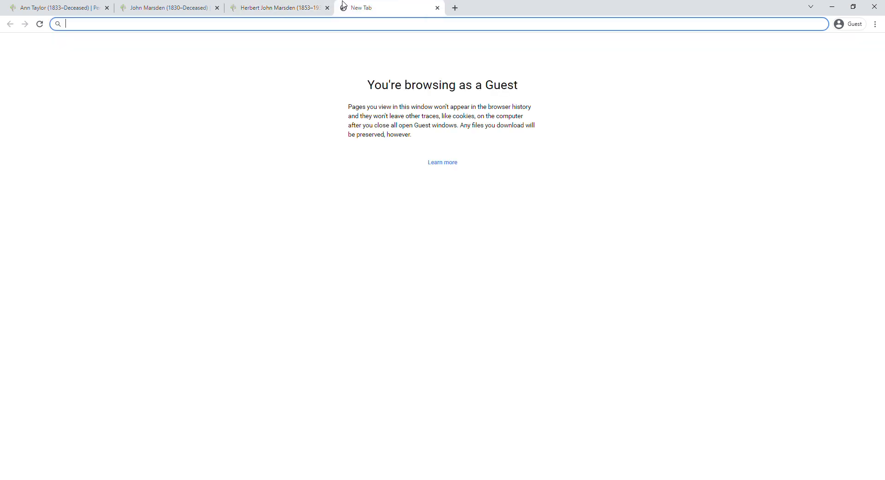
{"action": "left_click", "coordinate": [437, 8]}
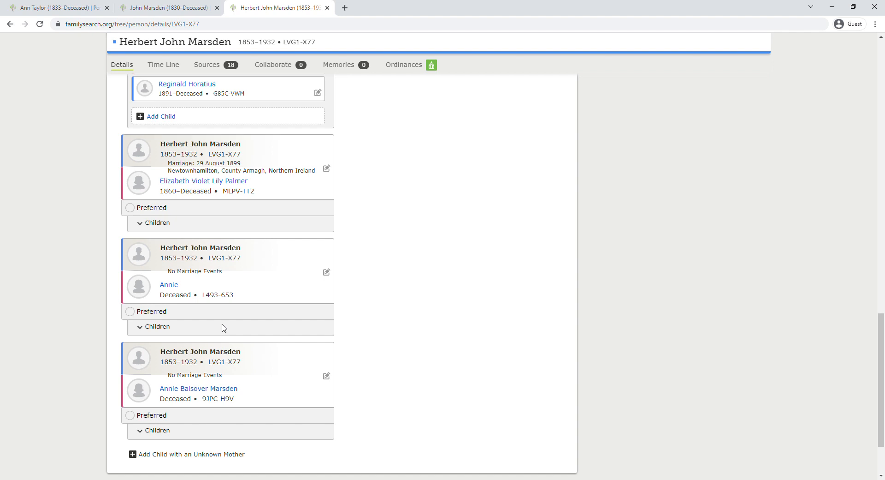
{"action": "scroll", "coordinate": [223, 277], "scroll_direction": "up", "scroll_amount": 5}
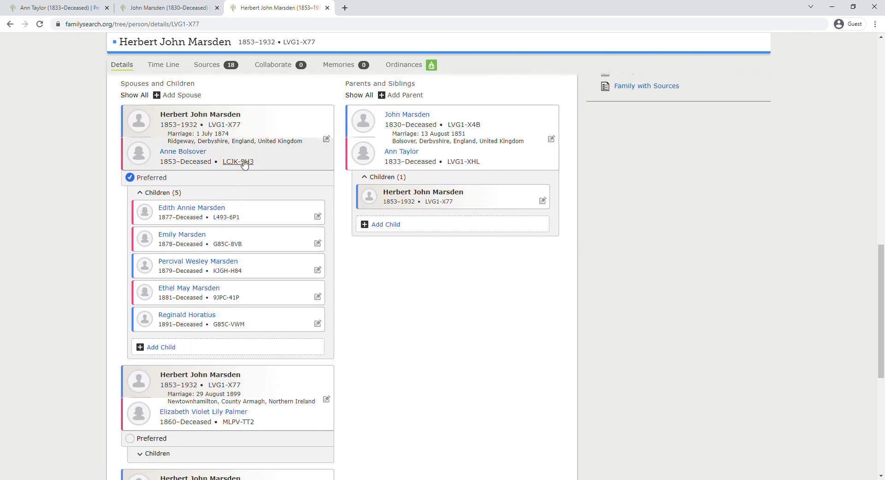
{"action": "scroll", "coordinate": [265, 230], "scroll_direction": "down", "scroll_amount": 5}
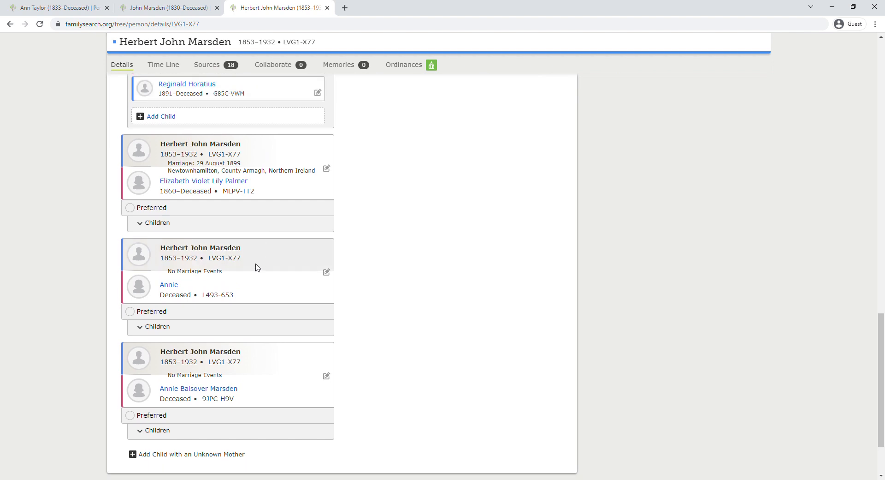
{"action": "scroll", "coordinate": [257, 267], "scroll_direction": "up", "scroll_amount": 8}
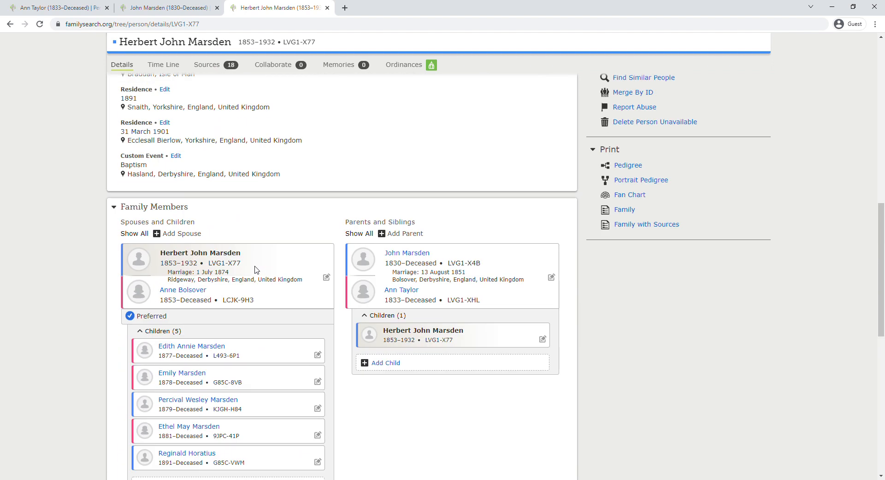
Open the profile of the wife married in 1874 and correct her first name to the spelling used in her sources
{"action": "left_click", "coordinate": [202, 294]}
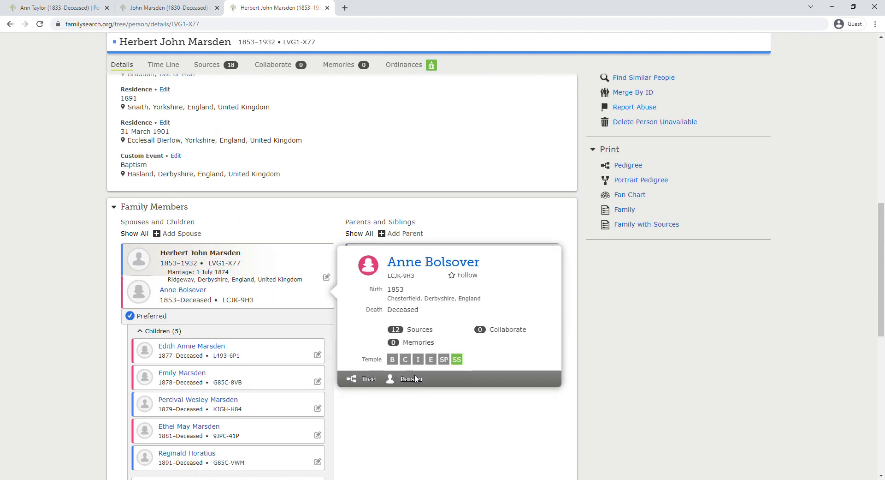
{"action": "left_click", "coordinate": [415, 378]}
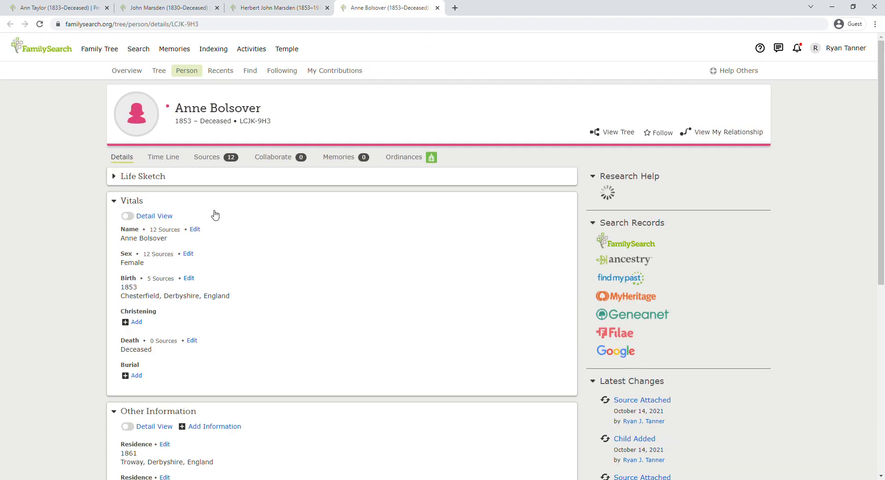
{"action": "left_click", "coordinate": [195, 230]}
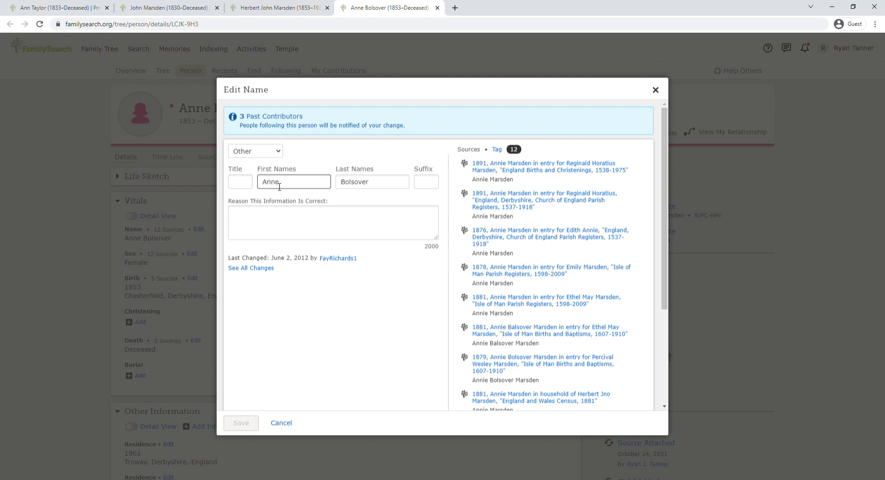
{"action": "left_click", "coordinate": [278, 182]}
{"action": "type", "text": "i"}
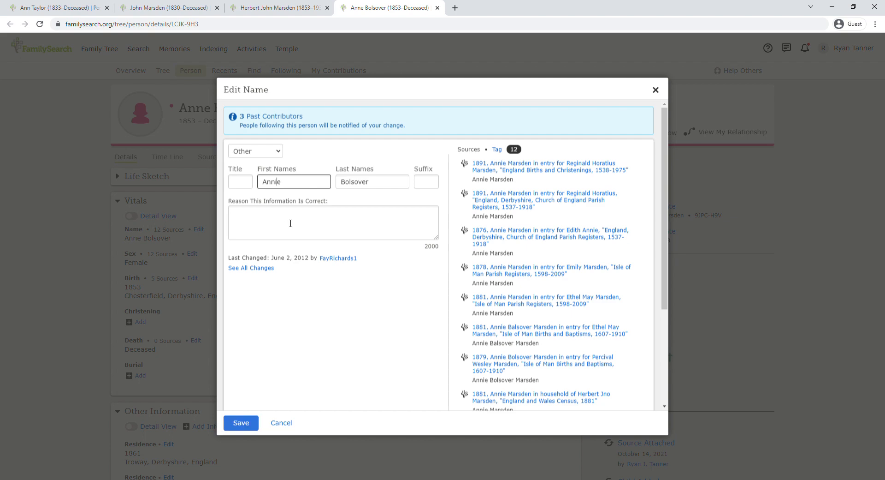
{"action": "left_click", "coordinate": [255, 423]}
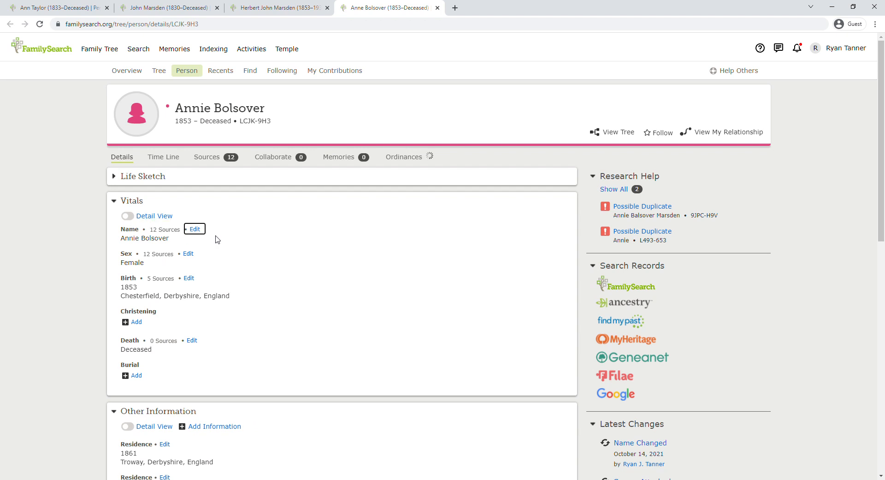
Standardize the place of the wife's 1881 residence as Braddan, Isle of Man and save it
{"action": "scroll", "coordinate": [231, 261], "scroll_direction": "down", "scroll_amount": 3}
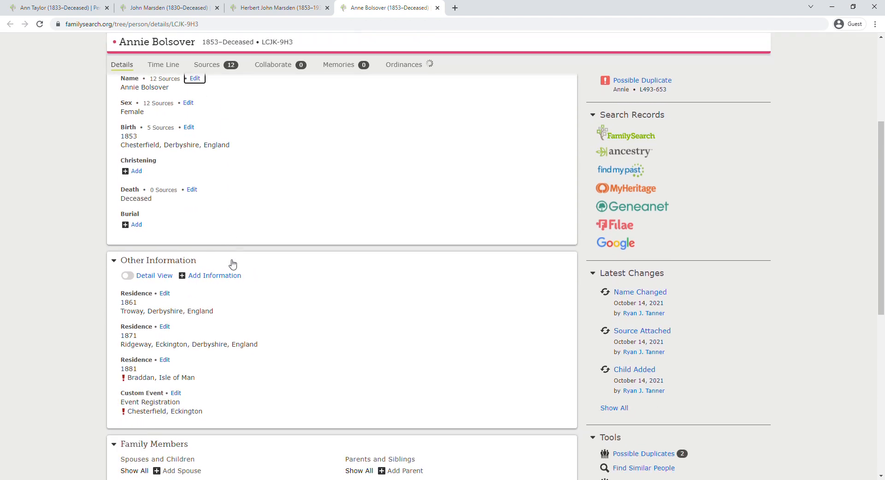
{"action": "scroll", "coordinate": [233, 263], "scroll_direction": "down", "scroll_amount": 3}
{"action": "left_click", "coordinate": [161, 221]}
{"action": "left_click", "coordinate": [368, 249]}
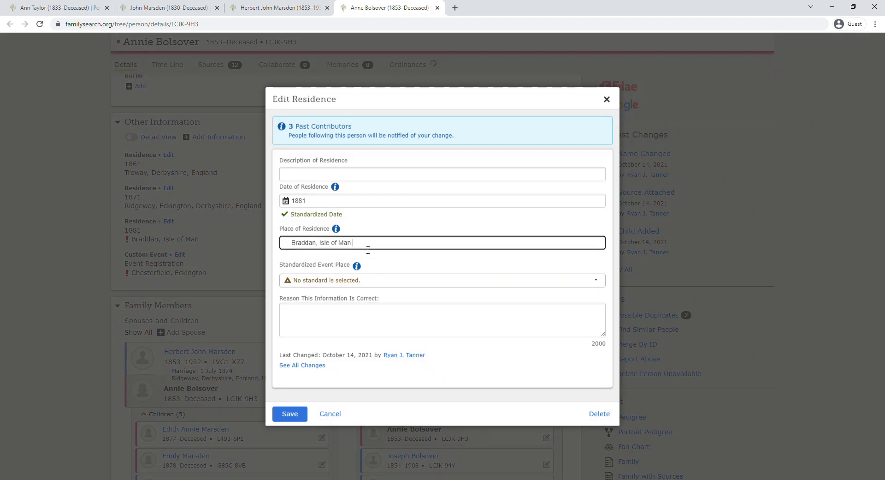
{"action": "left_click", "coordinate": [348, 283]}
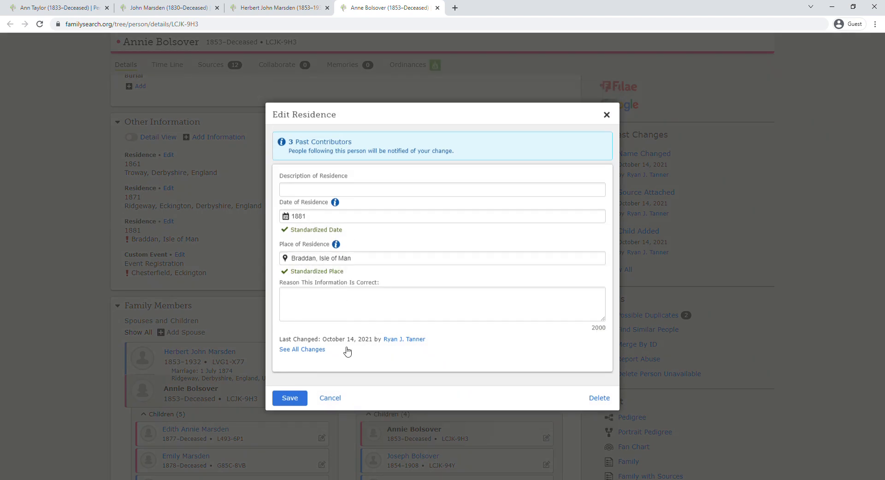
{"action": "left_click", "coordinate": [291, 398]}
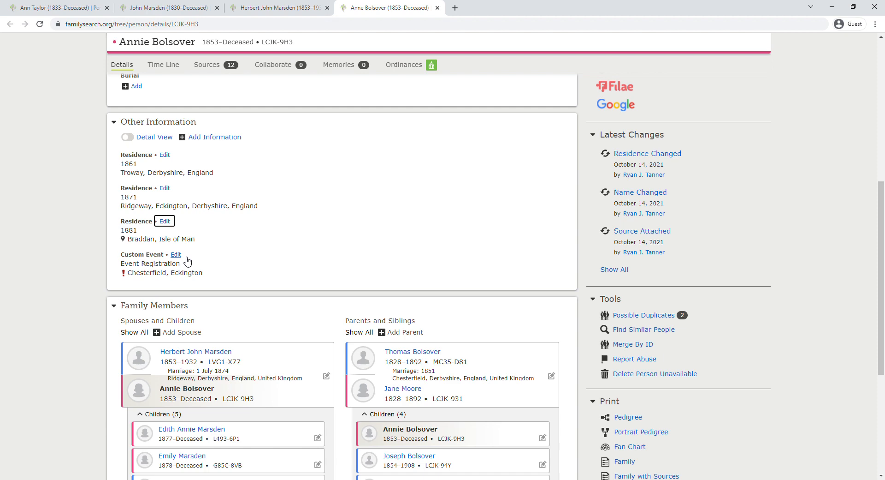
Set the place of the wife's Event Registration custom event to Eckington, Derbyshire, England, United Kingdom and save it
{"action": "left_click", "coordinate": [176, 254]}
{"action": "left_click", "coordinate": [385, 259]}
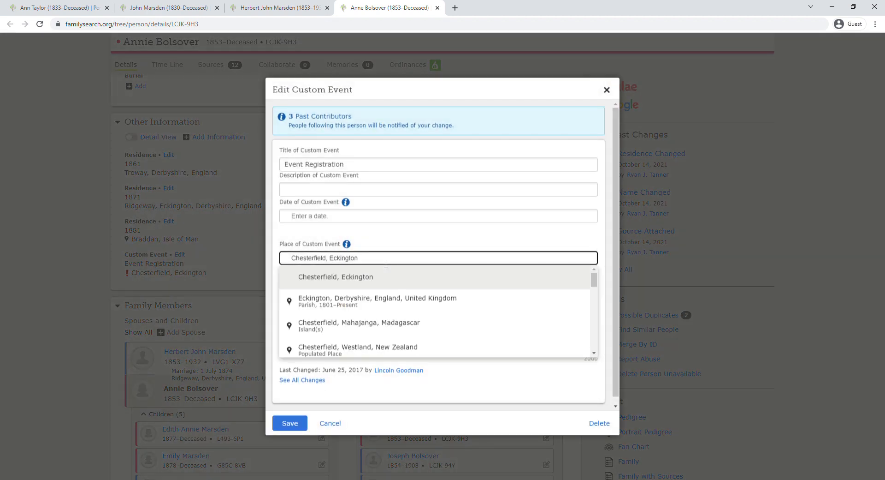
{"action": "left_click", "coordinate": [355, 303]}
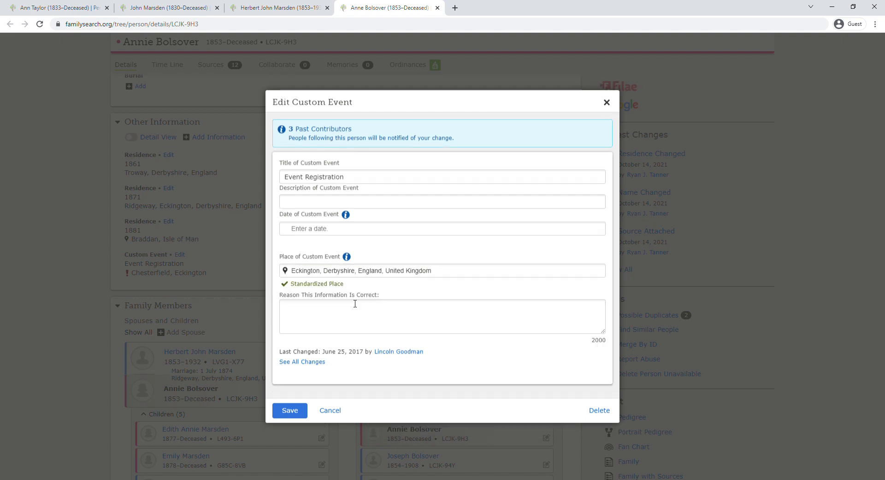
{"action": "left_click", "coordinate": [290, 409]}
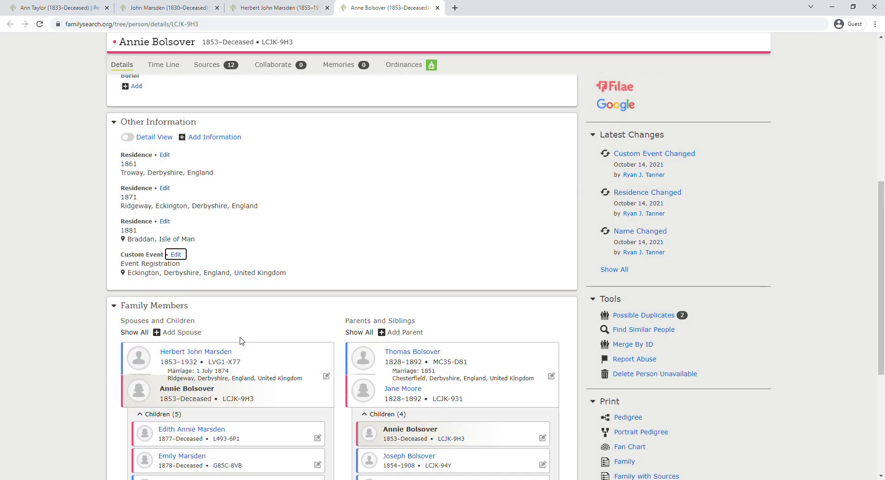
{"action": "scroll", "coordinate": [239, 327], "scroll_direction": "down", "scroll_amount": 2}
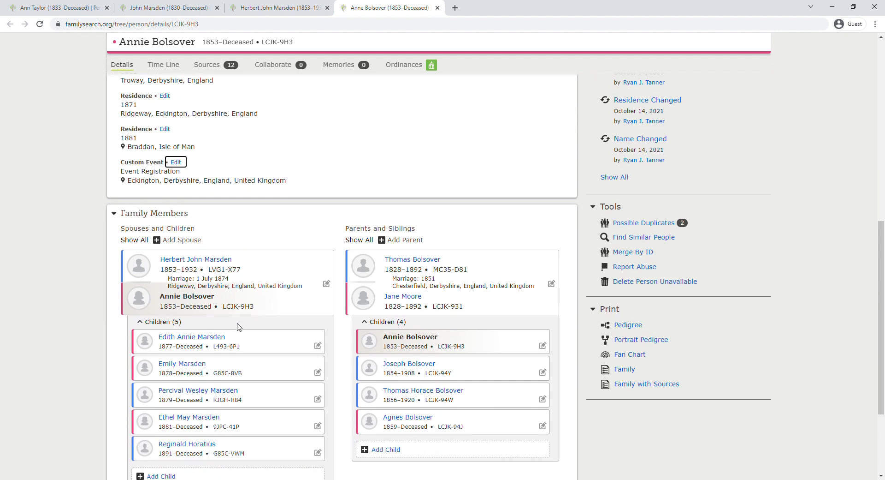
Open the wife's possible duplicate carrying the married surname, compare its family and sources, and accept it as a match
{"action": "scroll", "coordinate": [238, 326], "scroll_direction": "down", "scroll_amount": 3}
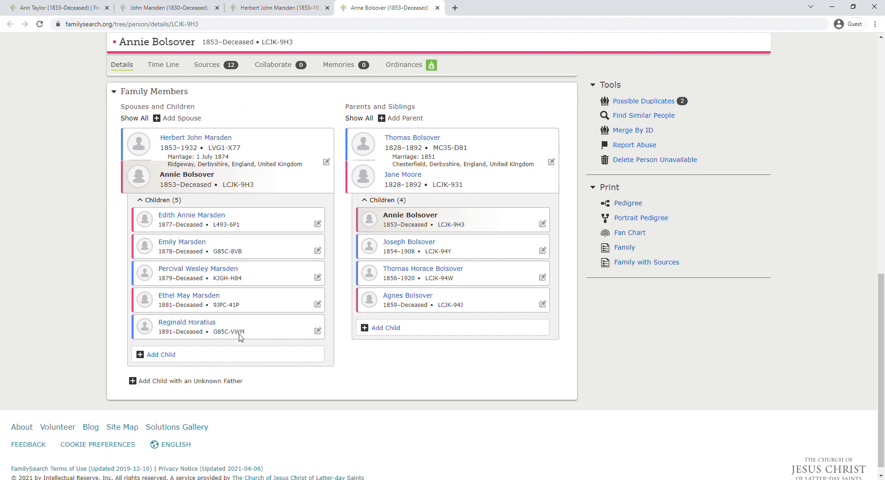
{"action": "scroll", "coordinate": [239, 338], "scroll_direction": "up", "scroll_amount": 15}
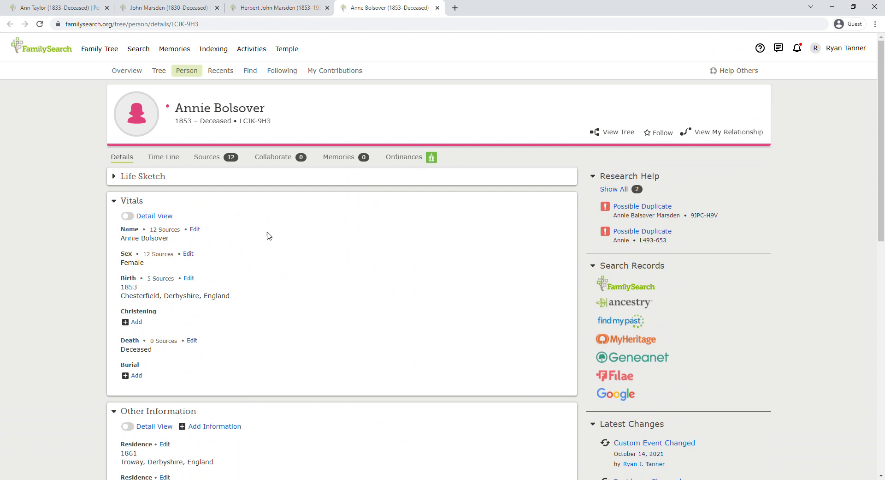
{"action": "left_click", "coordinate": [639, 205]}
{"action": "left_click", "coordinate": [413, 265]}
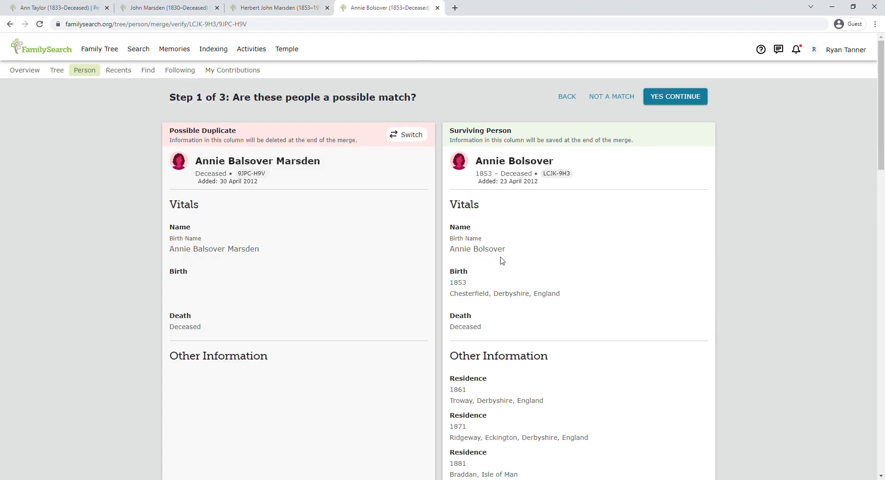
{"action": "scroll", "coordinate": [505, 255], "scroll_direction": "down", "scroll_amount": 4}
{"action": "scroll", "coordinate": [482, 242], "scroll_direction": "down", "scroll_amount": 4}
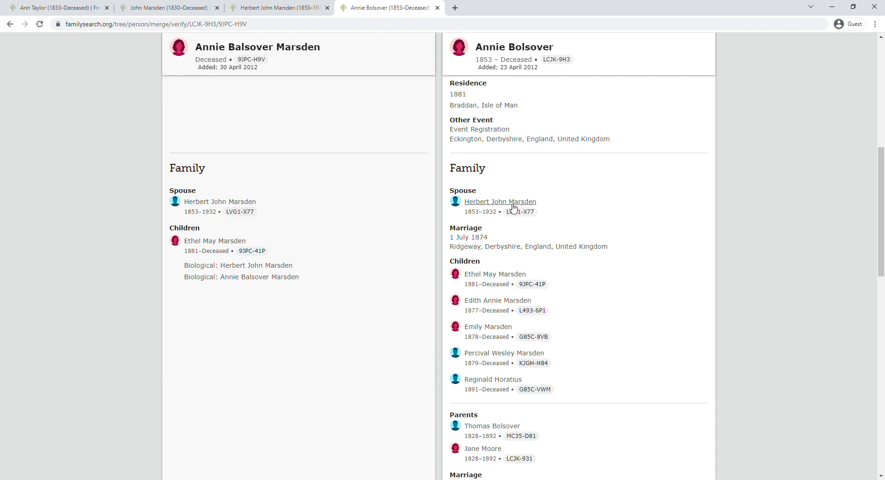
{"action": "scroll", "coordinate": [418, 305], "scroll_direction": "down", "scroll_amount": 10}
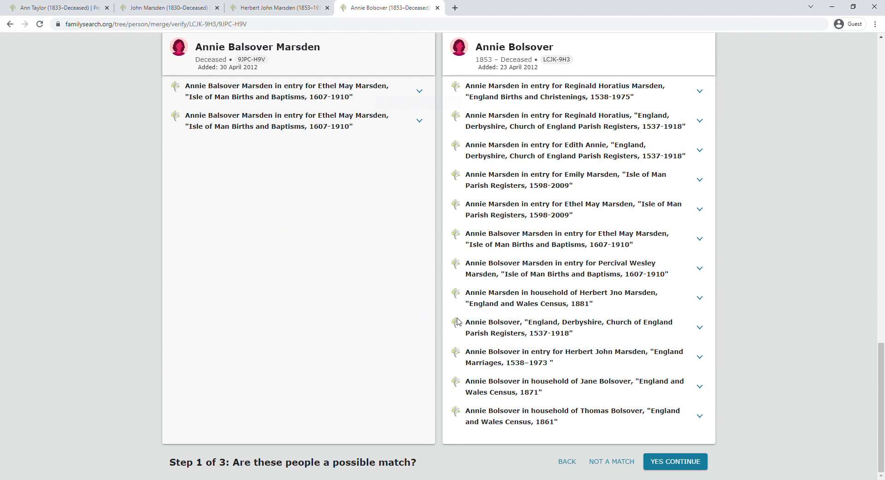
{"action": "left_click", "coordinate": [695, 462]}
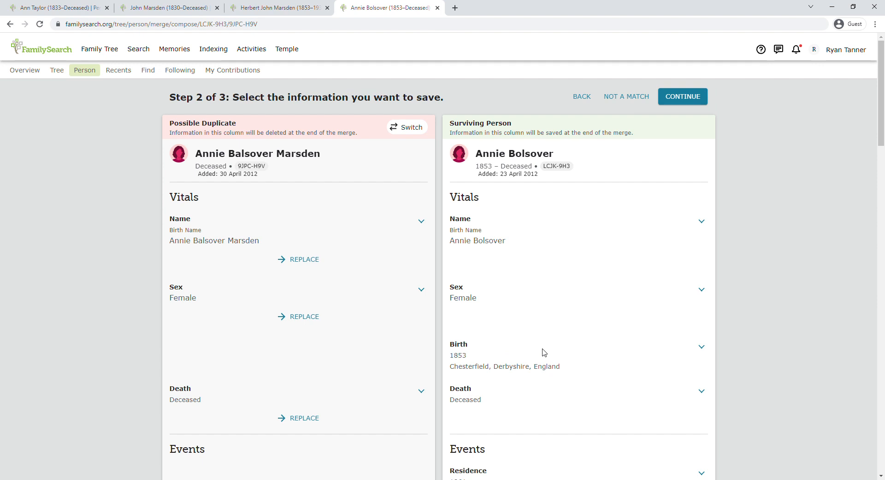
Carry over the biological parent relationships of the daughter born 1881 and finish the merge, giving the reason that all vital information and relationships match
{"action": "scroll", "coordinate": [545, 352], "scroll_direction": "down", "scroll_amount": 10}
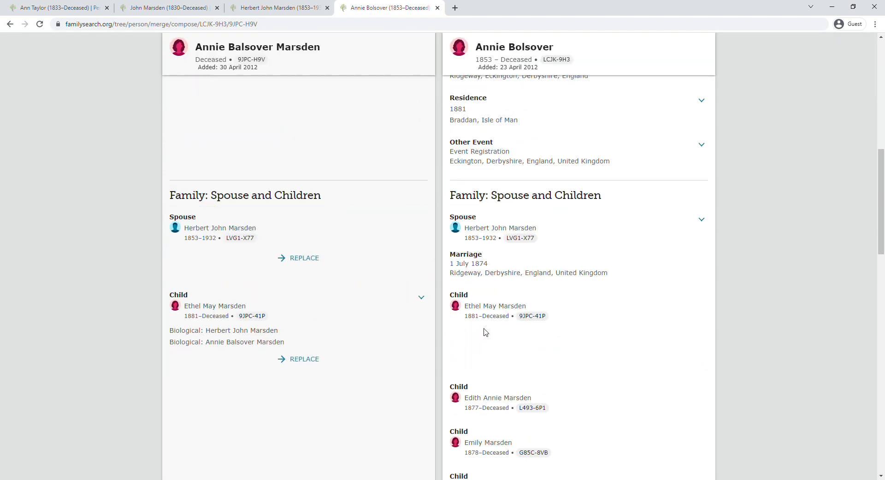
{"action": "scroll", "coordinate": [425, 328], "scroll_direction": "down", "scroll_amount": 4}
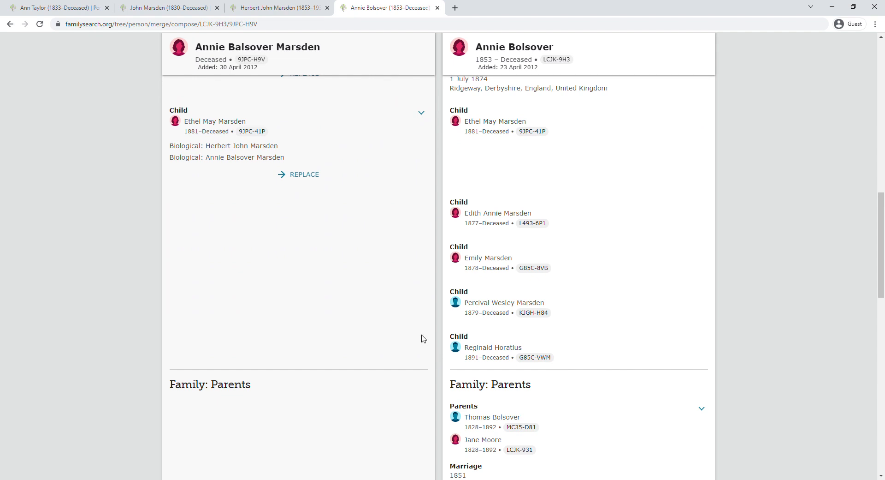
{"action": "scroll", "coordinate": [392, 152], "scroll_direction": "up", "scroll_amount": 4}
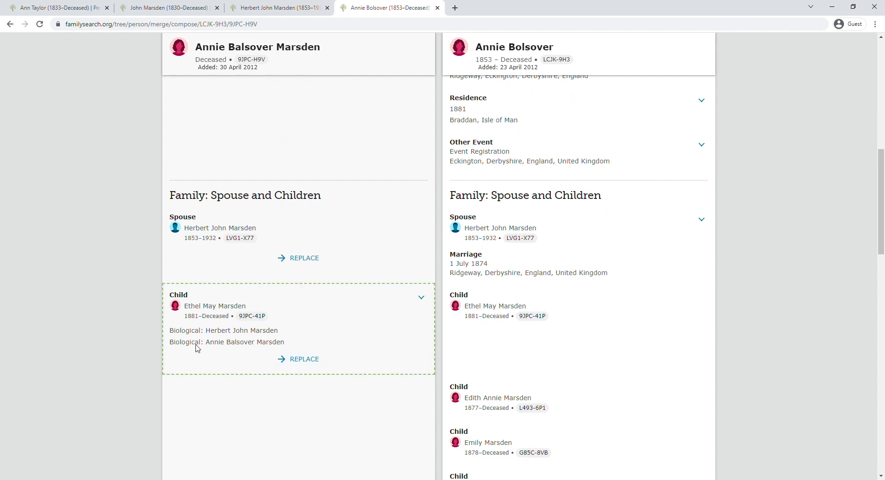
{"action": "left_click", "coordinate": [308, 359]}
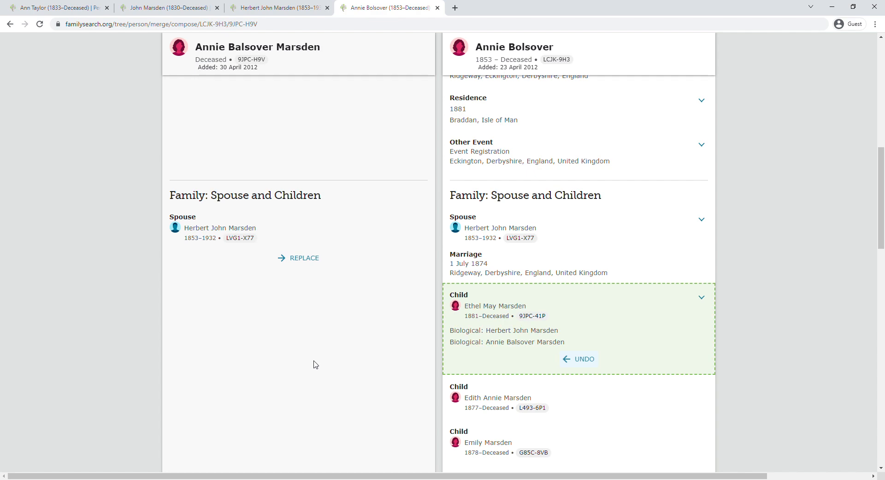
{"action": "scroll", "coordinate": [528, 343], "scroll_direction": "down", "scroll_amount": 20}
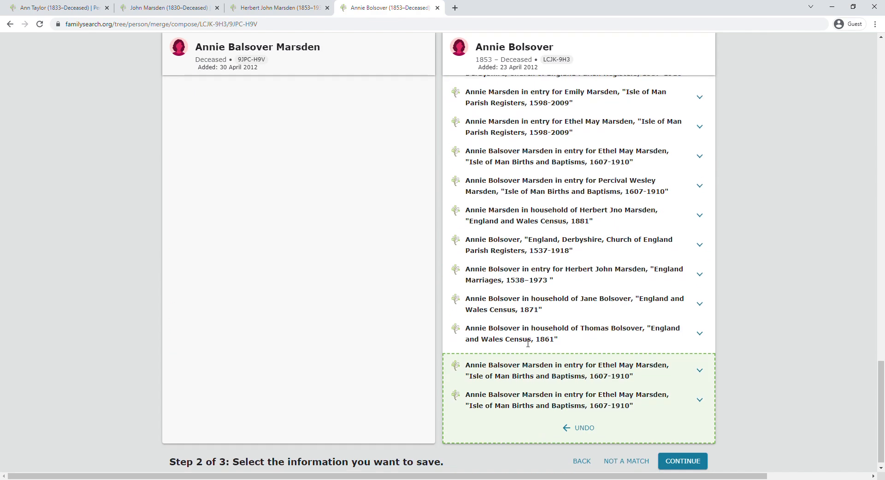
{"action": "left_click", "coordinate": [690, 457]}
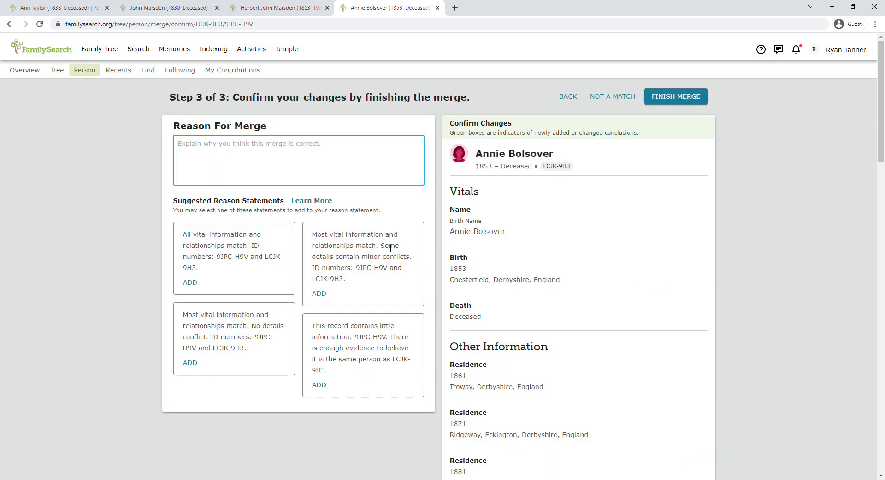
{"action": "left_click", "coordinate": [190, 283]}
{"action": "left_click", "coordinate": [676, 97]}
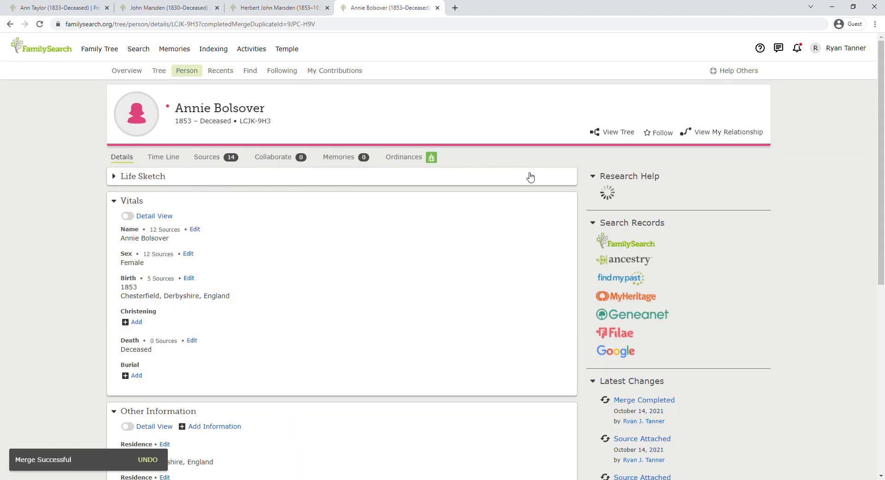
Open the wife's remaining possible duplicate, recorded by first name only, compare its family and sources, and accept it as a match
{"action": "left_click", "coordinate": [663, 207]}
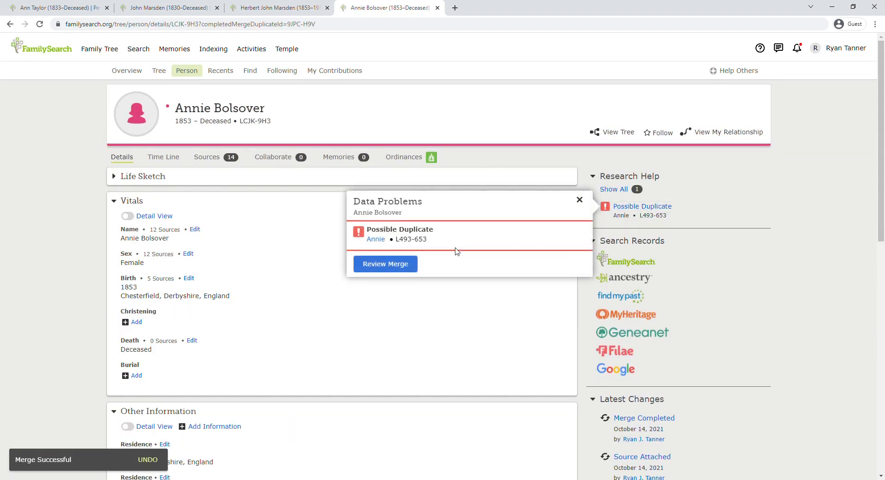
{"action": "left_click", "coordinate": [386, 266]}
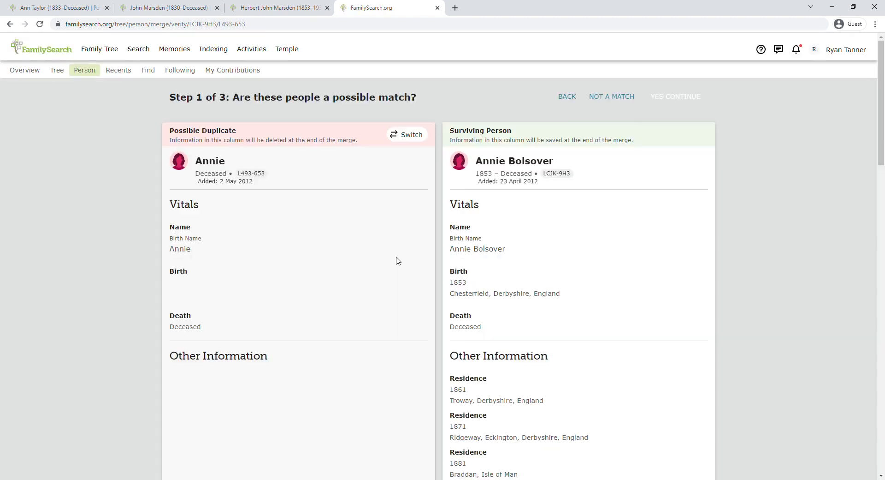
{"action": "scroll", "coordinate": [527, 272], "scroll_direction": "down", "scroll_amount": 7}
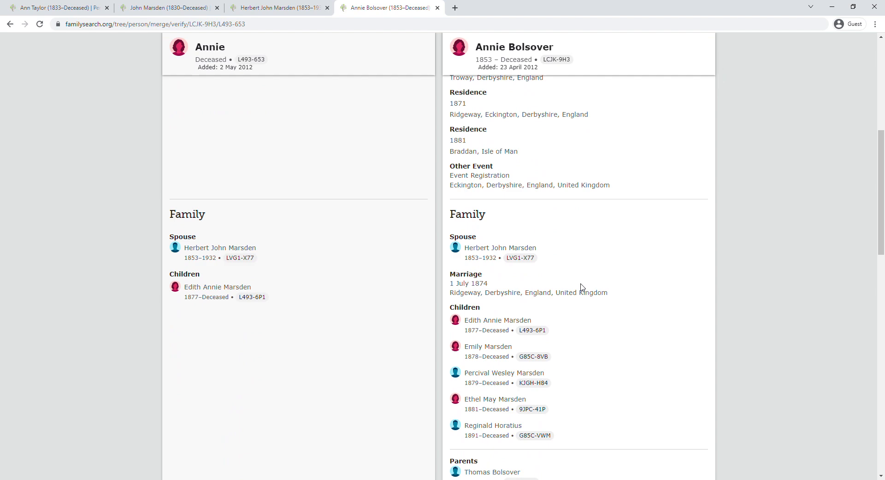
{"action": "scroll", "coordinate": [344, 320], "scroll_direction": "down", "scroll_amount": 15}
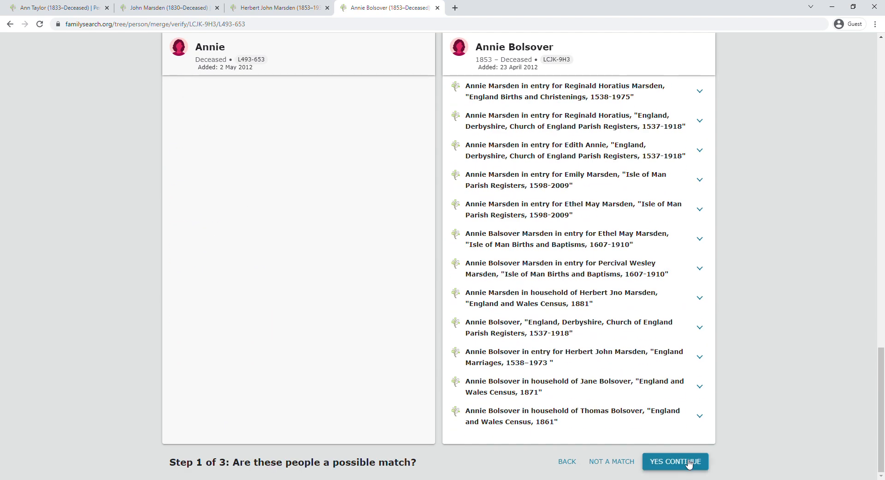
{"action": "left_click", "coordinate": [683, 461]}
Finish merging the first-name-only duplicate into the wife's profile with the reason that all vital information and relationships match
{"action": "scroll", "coordinate": [546, 204], "scroll_direction": "down", "scroll_amount": 10}
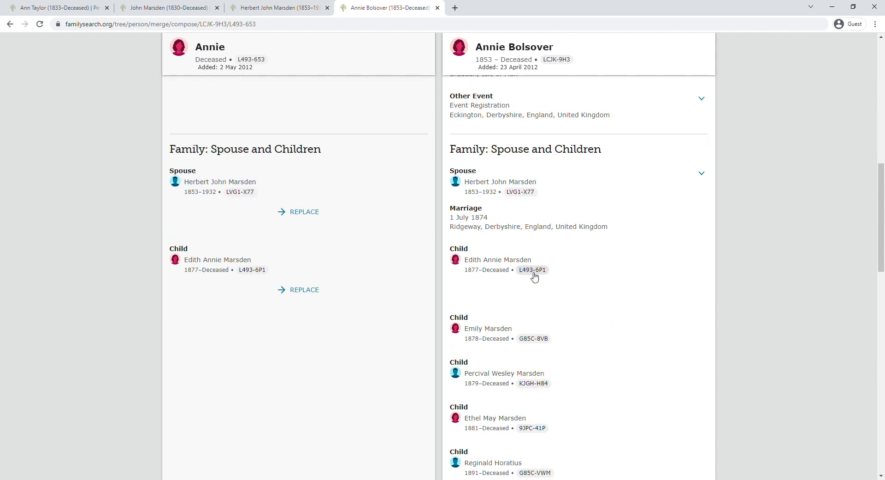
{"action": "scroll", "coordinate": [534, 280], "scroll_direction": "down", "scroll_amount": 15}
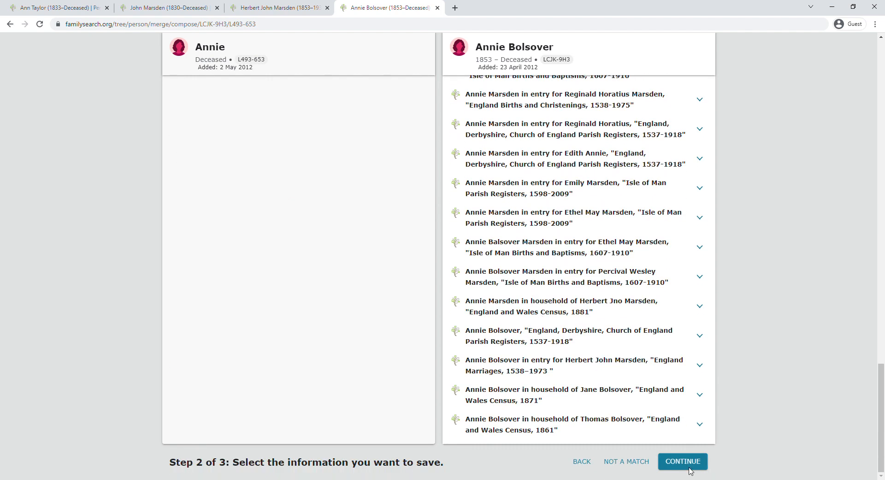
{"action": "left_click", "coordinate": [686, 465]}
{"action": "left_click", "coordinate": [190, 282]}
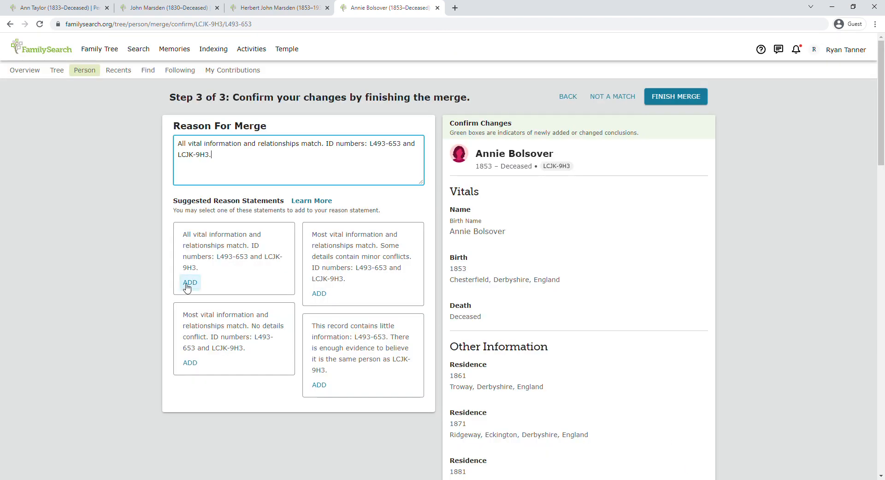
{"action": "left_click", "coordinate": [677, 100]}
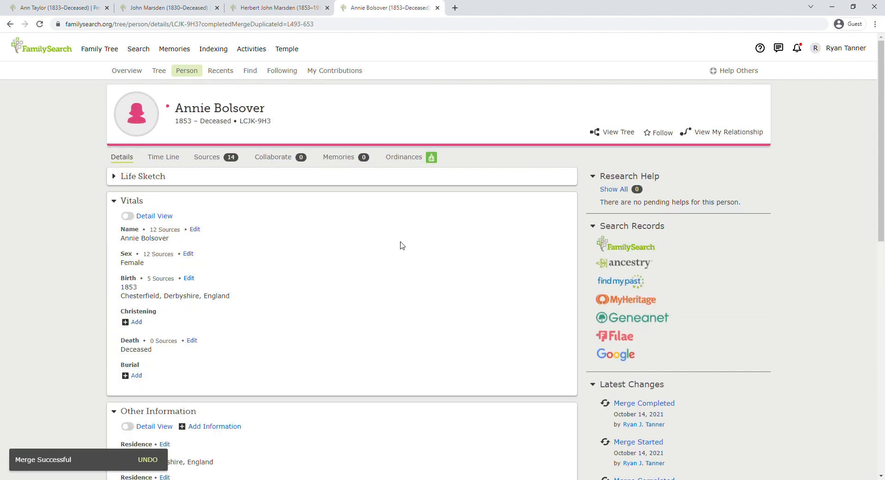
Reload the husband's profile, show all his spouses and children, and check the family list for remaining duplicates
{"action": "scroll", "coordinate": [351, 240], "scroll_direction": "down", "scroll_amount": 15}
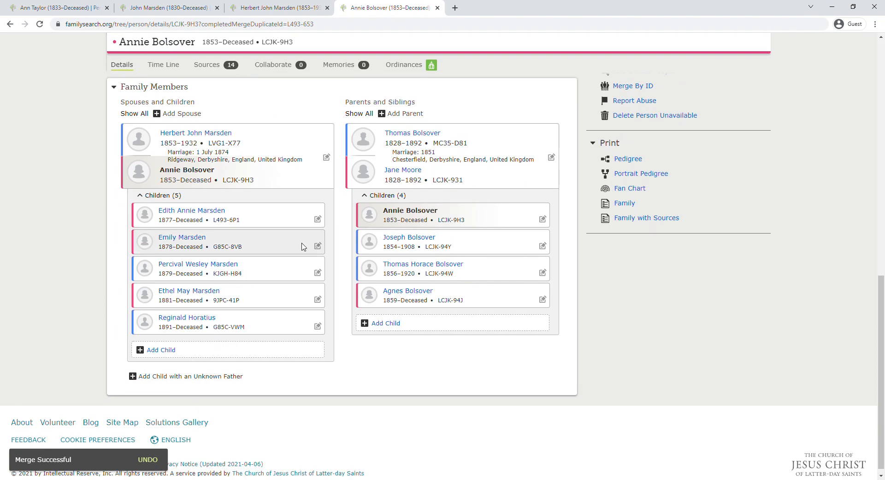
{"action": "left_click", "coordinate": [294, 6]}
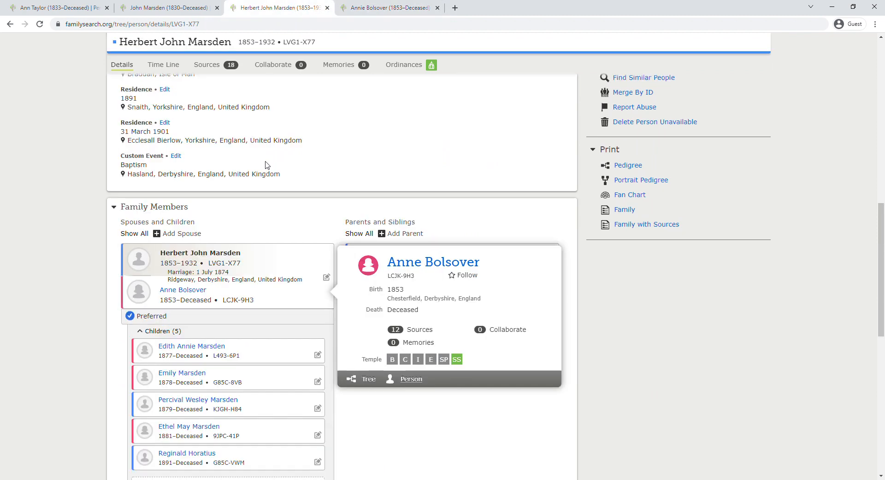
{"action": "left_click", "coordinate": [40, 24]}
{"action": "scroll", "coordinate": [252, 228], "scroll_direction": "down", "scroll_amount": 3}
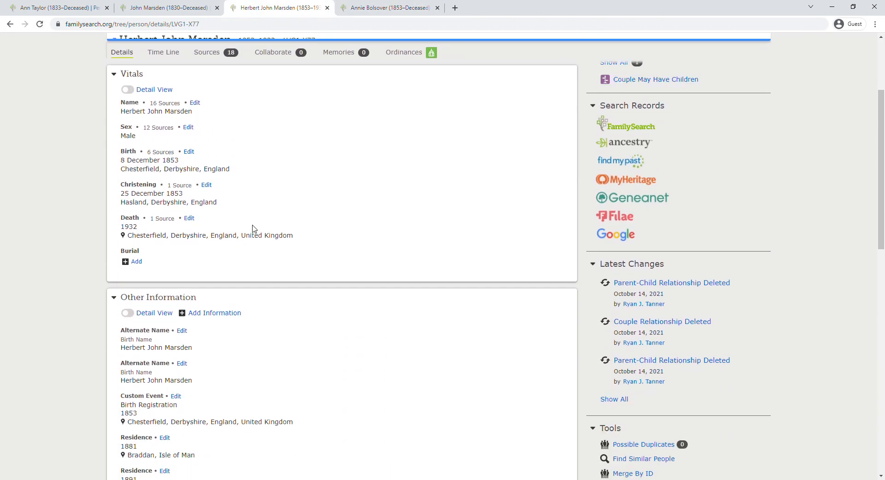
{"action": "scroll", "coordinate": [253, 229], "scroll_direction": "up", "scroll_amount": 3}
{"action": "scroll", "coordinate": [253, 228], "scroll_direction": "down", "scroll_amount": 15}
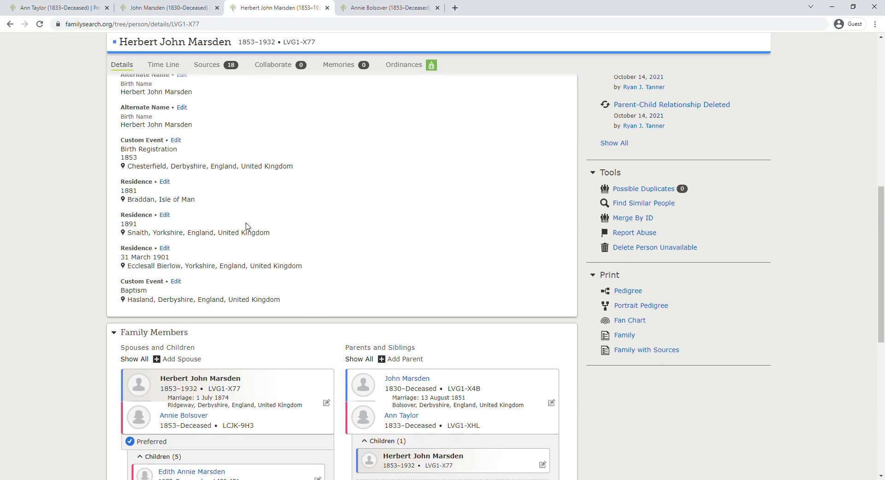
{"action": "left_click", "coordinate": [157, 346]}
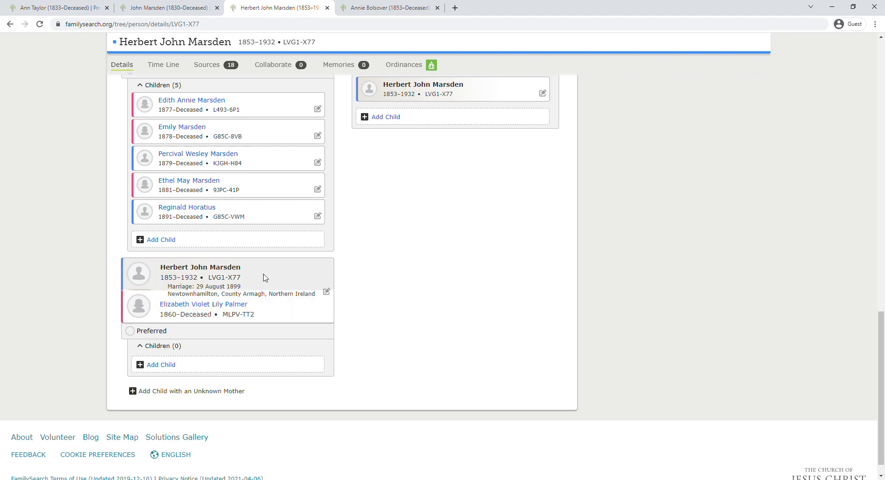
{"action": "scroll", "coordinate": [322, 284], "scroll_direction": "up", "scroll_amount": 15}
{"action": "scroll", "coordinate": [324, 286], "scroll_direction": "down", "scroll_amount": 1}
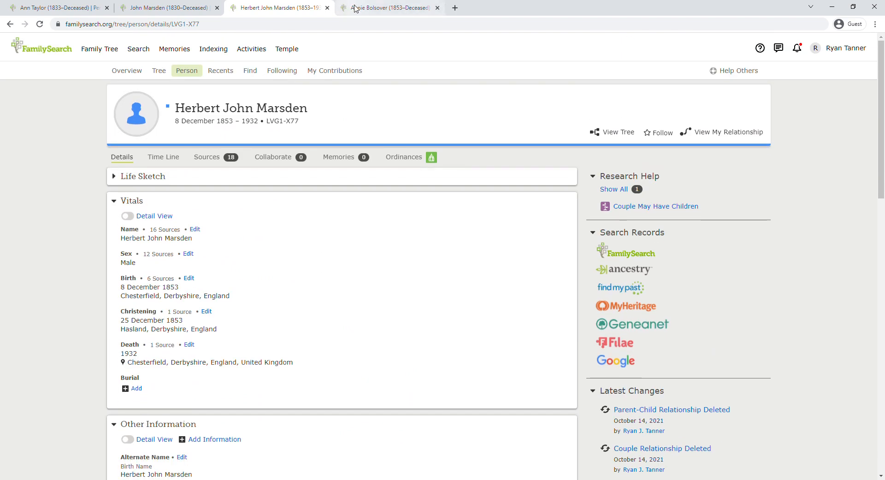
Compare the wife's residences and children with the husband's vitals, residences and family members after the merges
{"action": "left_click", "coordinate": [369, 8]}
{"action": "scroll", "coordinate": [329, 168], "scroll_direction": "up", "scroll_amount": 10}
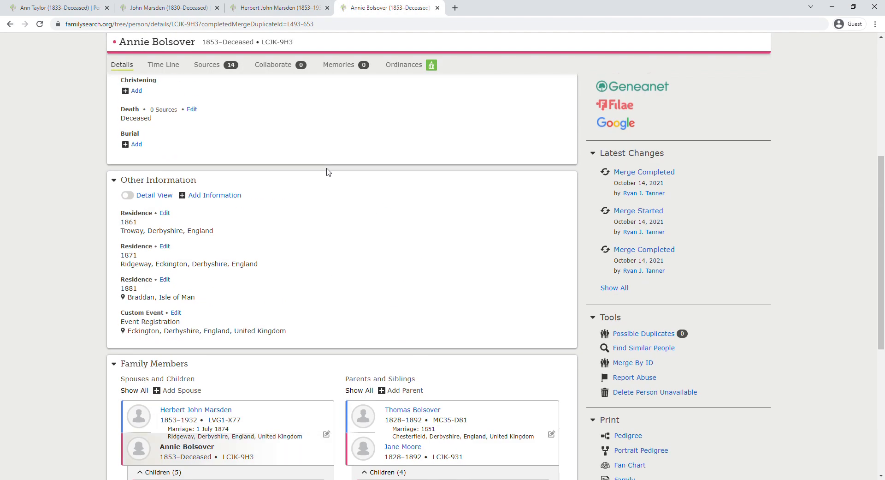
{"action": "scroll", "coordinate": [328, 172], "scroll_direction": "down", "scroll_amount": 10}
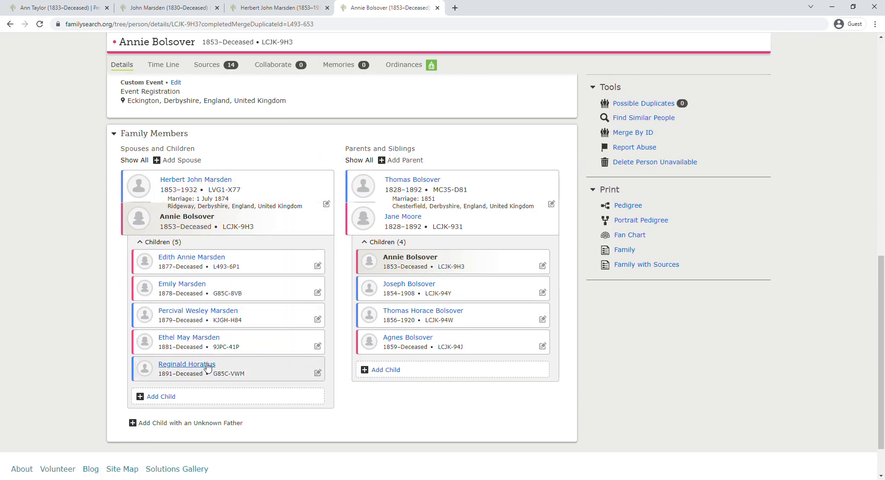
{"action": "left_click", "coordinate": [247, 5]}
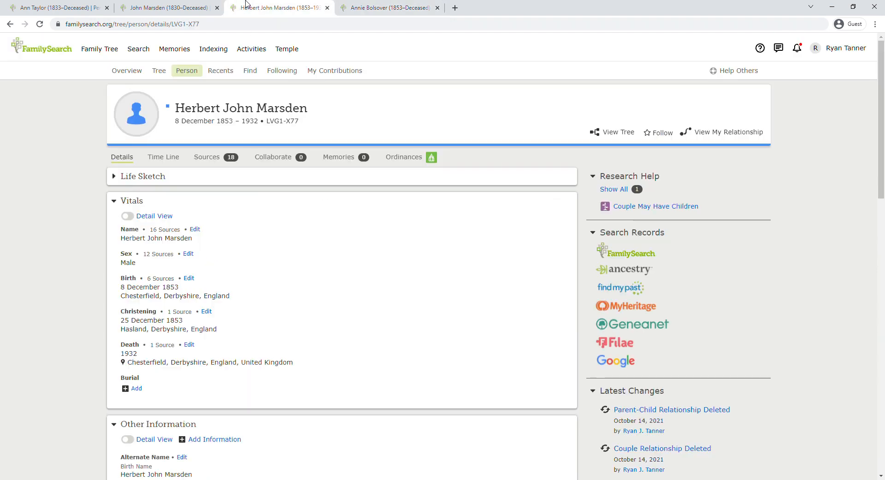
{"action": "scroll", "coordinate": [239, 293], "scroll_direction": "down", "scroll_amount": 2}
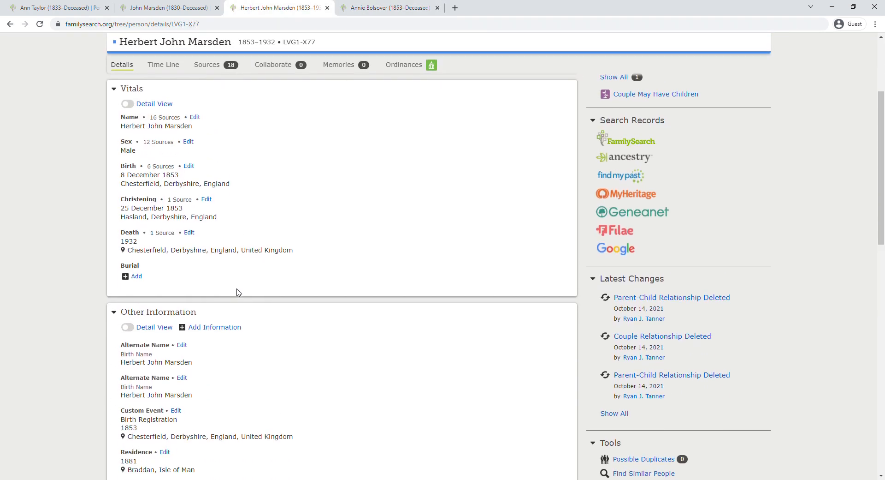
{"action": "scroll", "coordinate": [239, 293], "scroll_direction": "down", "scroll_amount": 4}
{"action": "scroll", "coordinate": [238, 293], "scroll_direction": "down", "scroll_amount": 2}
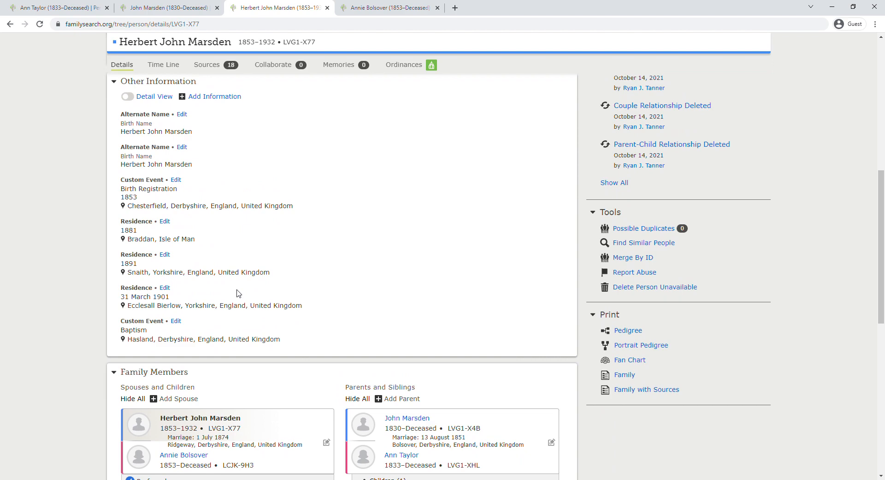
{"action": "scroll", "coordinate": [238, 292], "scroll_direction": "down", "scroll_amount": 5}
{"action": "scroll", "coordinate": [240, 294], "scroll_direction": "down", "scroll_amount": 5}
{"action": "scroll", "coordinate": [274, 301], "scroll_direction": "up", "scroll_amount": 8}
{"action": "scroll", "coordinate": [274, 301], "scroll_direction": "up", "scroll_amount": 8}
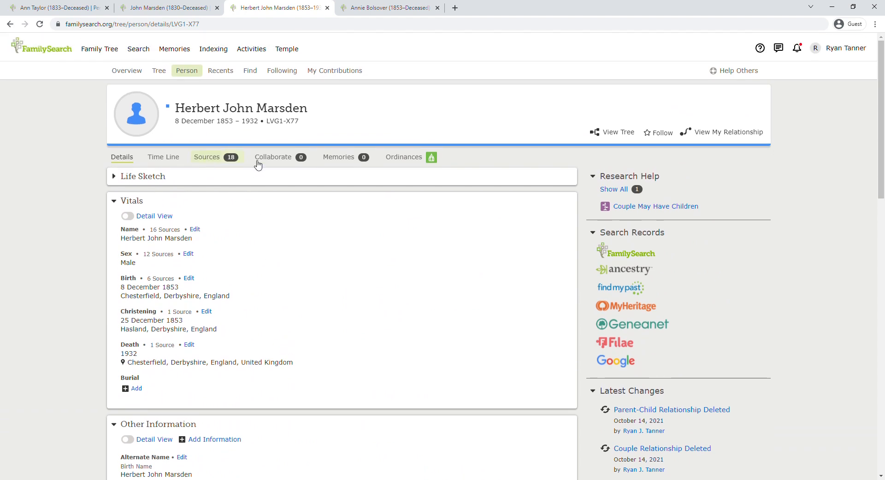
Open the husband's ordinances and examine the status of his sealings to parents and to each spouse
{"action": "left_click", "coordinate": [410, 165]}
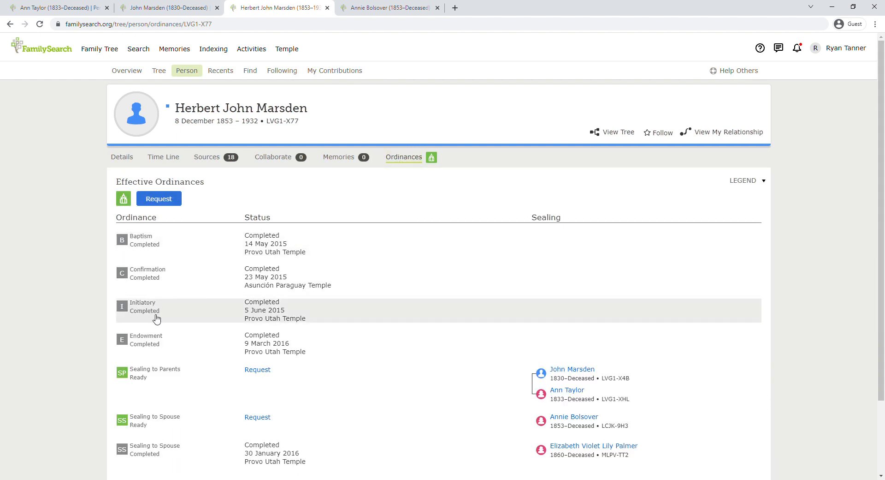
{"action": "scroll", "coordinate": [161, 353], "scroll_direction": "down", "scroll_amount": 2}
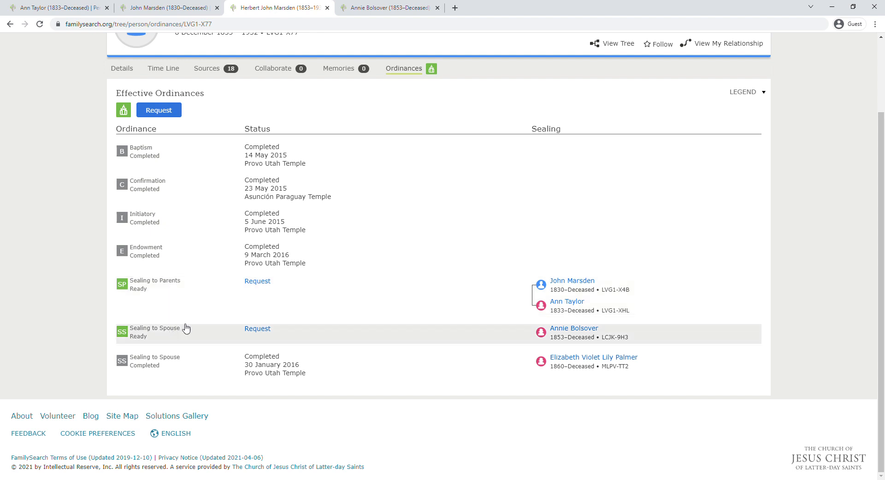
Open the wife's ordinances, examine the status of her sealings to parents and spouse, and return to her profile details
{"action": "scroll", "coordinate": [340, 170], "scroll_direction": "up", "scroll_amount": 2}
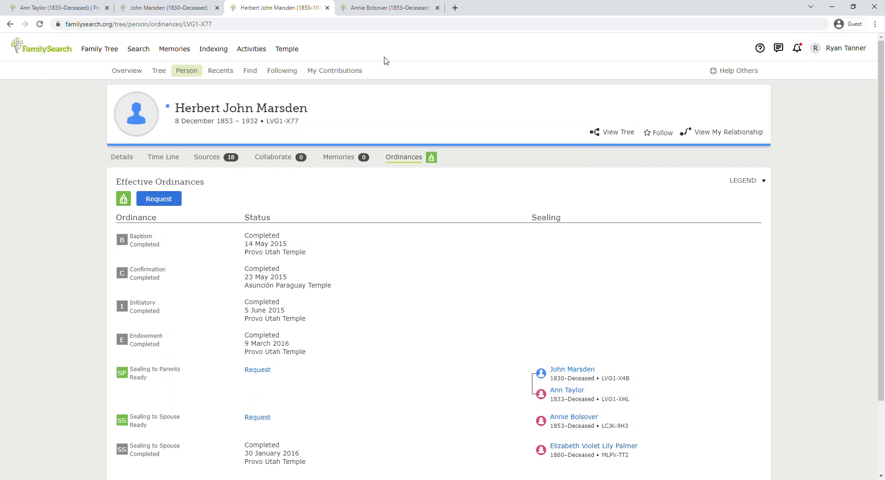
{"action": "left_click", "coordinate": [382, 7]}
{"action": "scroll", "coordinate": [398, 98], "scroll_direction": "up", "scroll_amount": 5}
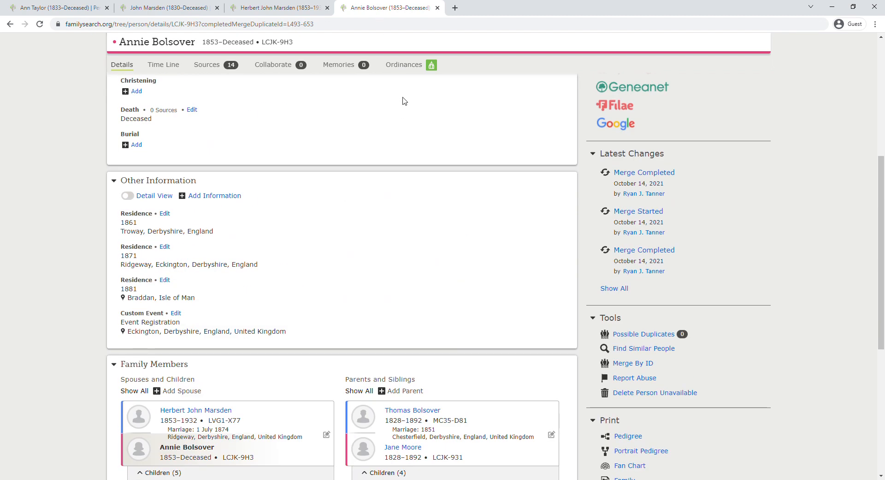
{"action": "left_click", "coordinate": [405, 67]}
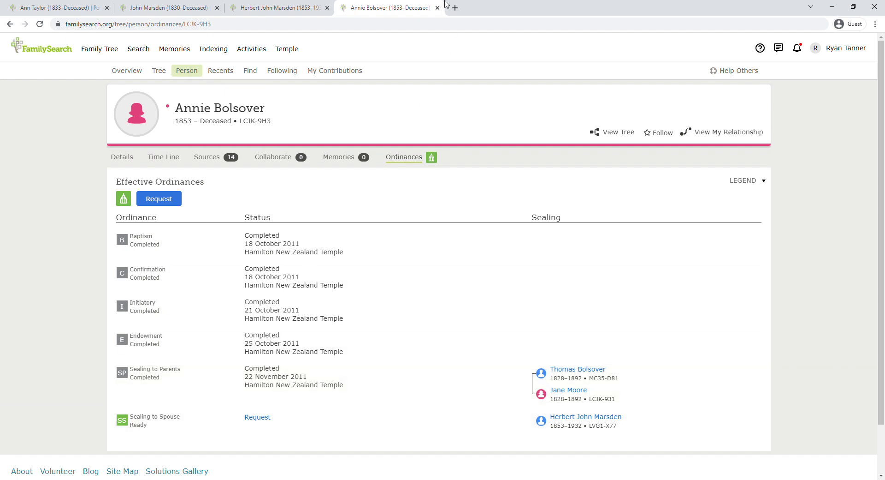
{"action": "left_click", "coordinate": [121, 157]}
Delete the first duplicate alternate birth name from the husband's other information with the reason "Duplicate name."
{"action": "key", "text": "ctrl+shift+Tab"}
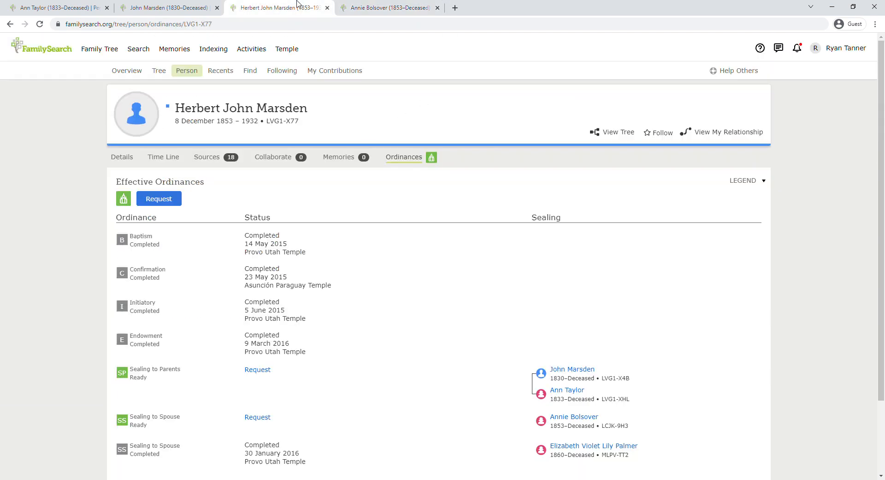
{"action": "left_click", "coordinate": [121, 157]}
{"action": "scroll", "coordinate": [67, 243], "scroll_direction": "down", "scroll_amount": 6}
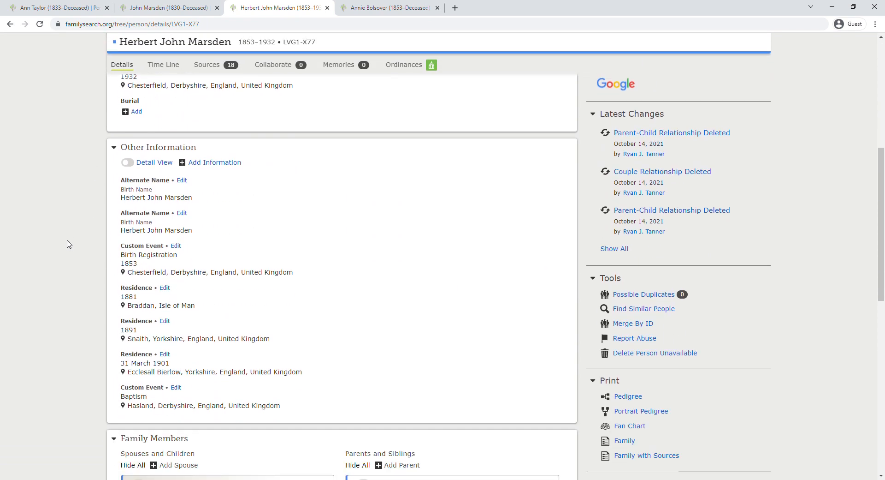
{"action": "left_click", "coordinate": [185, 182]}
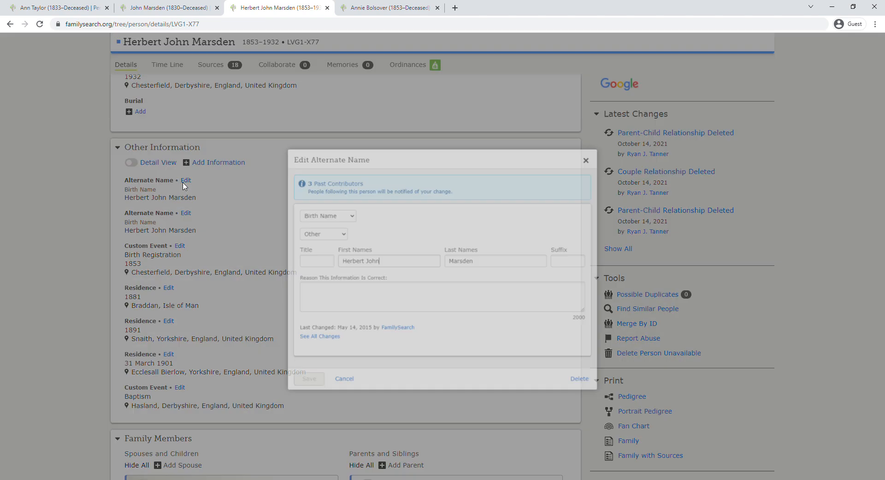
{"action": "left_click", "coordinate": [599, 381]}
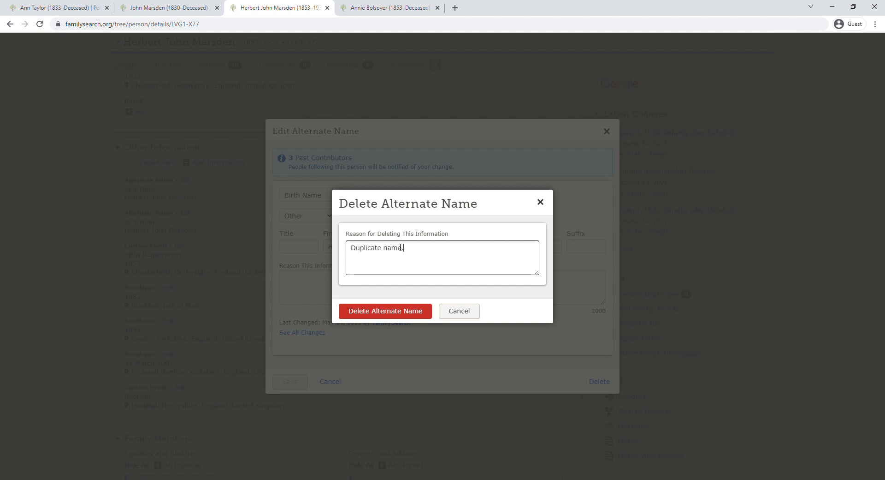
{"action": "left_click_drag", "start_coordinate": [411, 249], "coordinate": [299, 247]}
{"action": "left_click", "coordinate": [386, 310]}
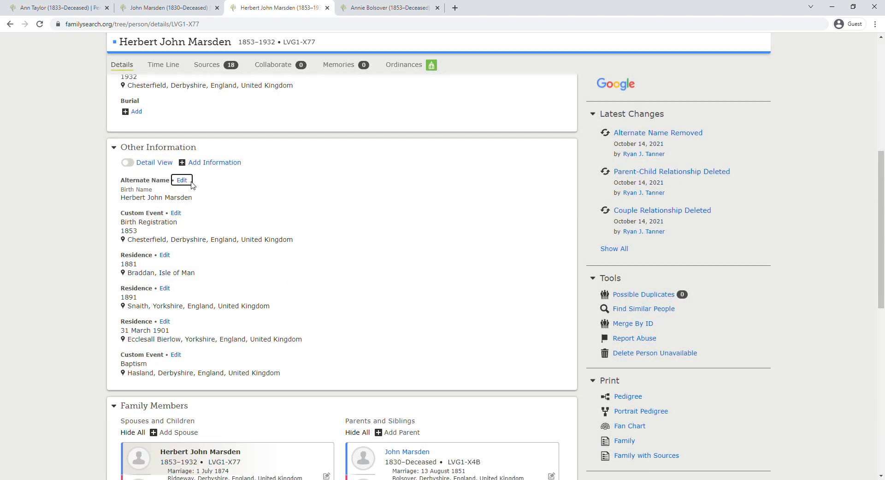
Delete the husband's remaining alternate birth name, giving "Duplicate name." as the reason
{"action": "left_click", "coordinate": [182, 180]}
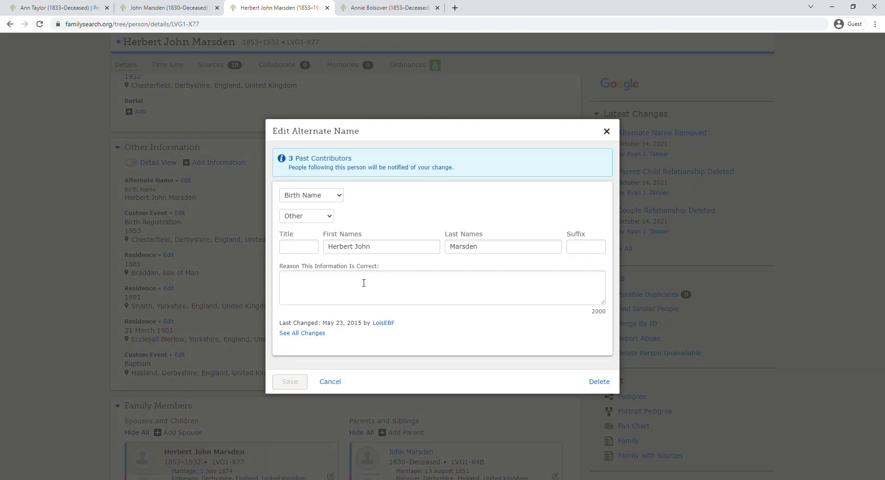
{"action": "left_click", "coordinate": [600, 381]}
{"action": "type", "text": "Duplicate name."}
{"action": "left_click", "coordinate": [394, 310]}
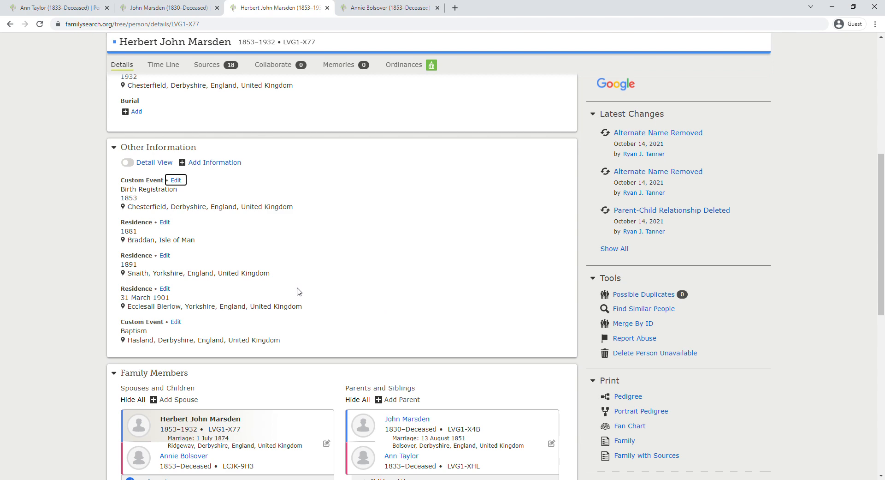
Review the husband's vitals, other information, spouses and children after the name cleanup
{"action": "scroll", "coordinate": [298, 292], "scroll_direction": "up", "scroll_amount": 6}
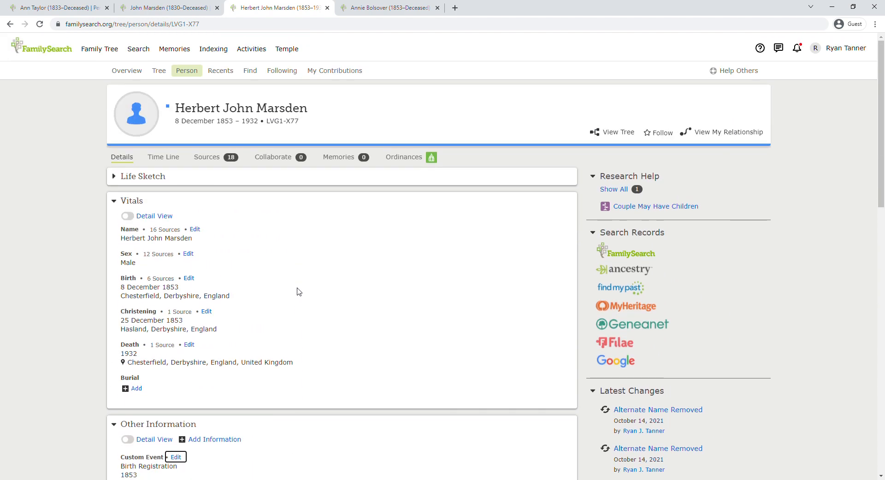
{"action": "scroll", "coordinate": [298, 291], "scroll_direction": "down", "scroll_amount": 10}
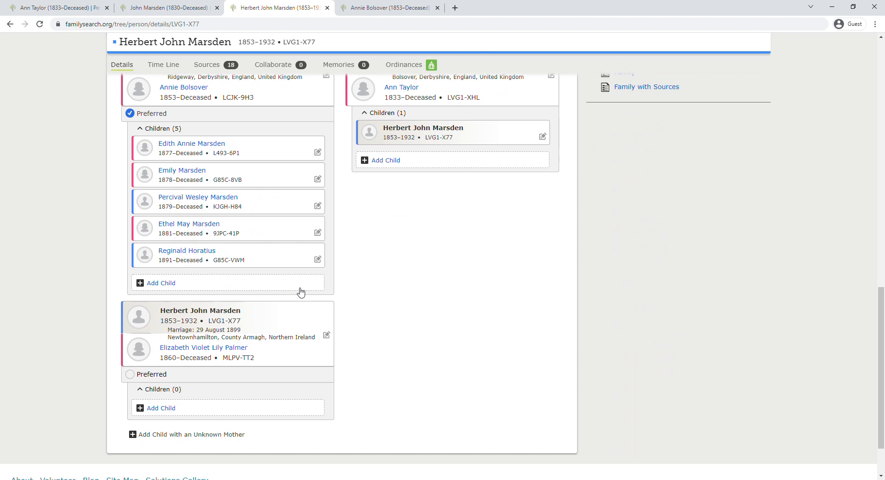
{"action": "scroll", "coordinate": [301, 291], "scroll_direction": "up", "scroll_amount": 10}
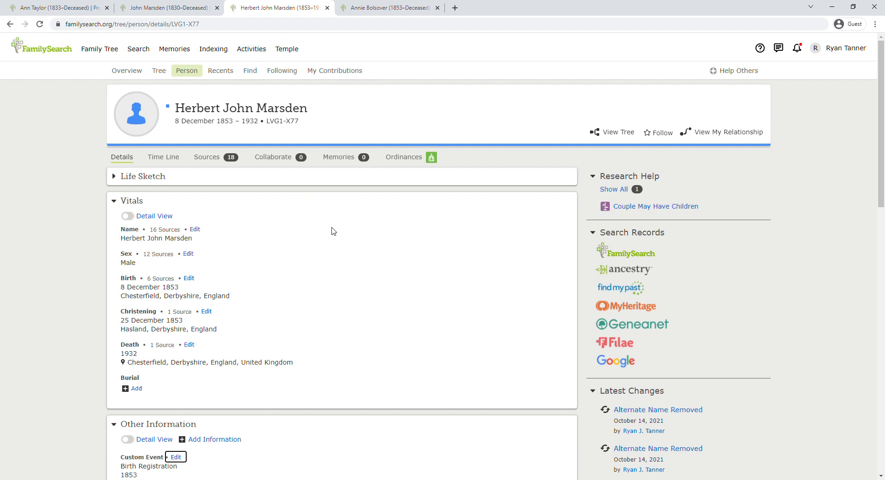
{"action": "scroll", "coordinate": [356, 240], "scroll_direction": "down", "scroll_amount": 3}
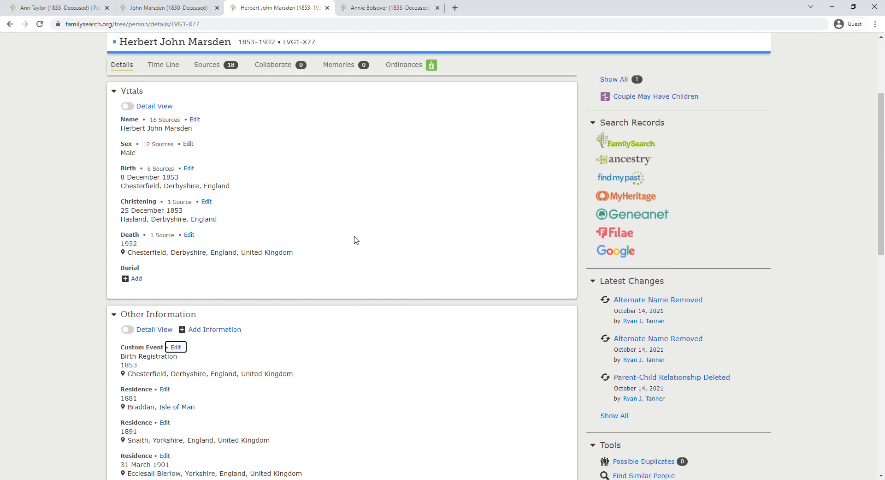
{"action": "scroll", "coordinate": [356, 240], "scroll_direction": "up", "scroll_amount": 3}
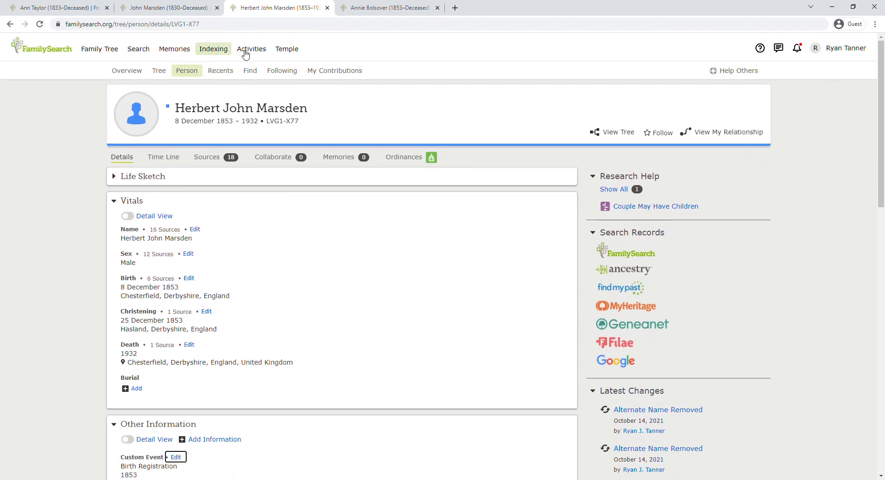
Reload the wife's profile and review her vitals, residences, children, parents and siblings
{"action": "left_click", "coordinate": [374, 10]}
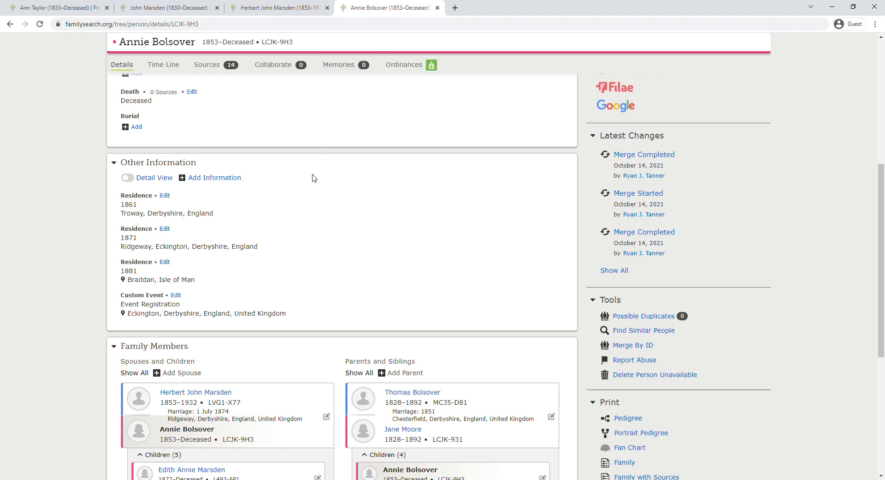
{"action": "scroll", "coordinate": [312, 177], "scroll_direction": "up", "scroll_amount": 5}
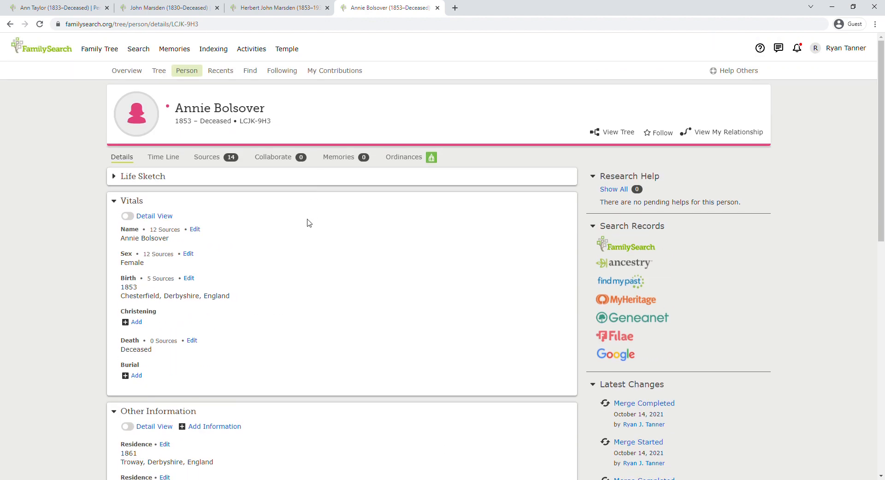
{"action": "left_click", "coordinate": [39, 23]}
{"action": "scroll", "coordinate": [327, 276], "scroll_direction": "down", "scroll_amount": 2}
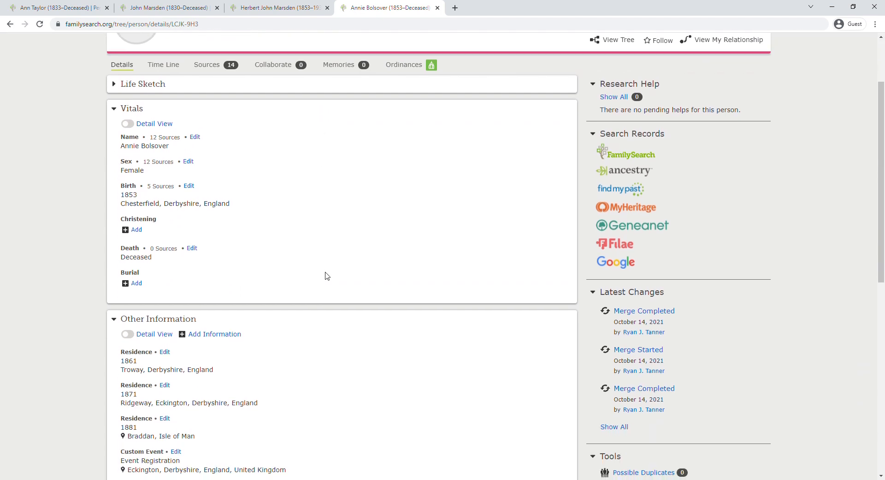
{"action": "scroll", "coordinate": [327, 275], "scroll_direction": "up", "scroll_amount": 2}
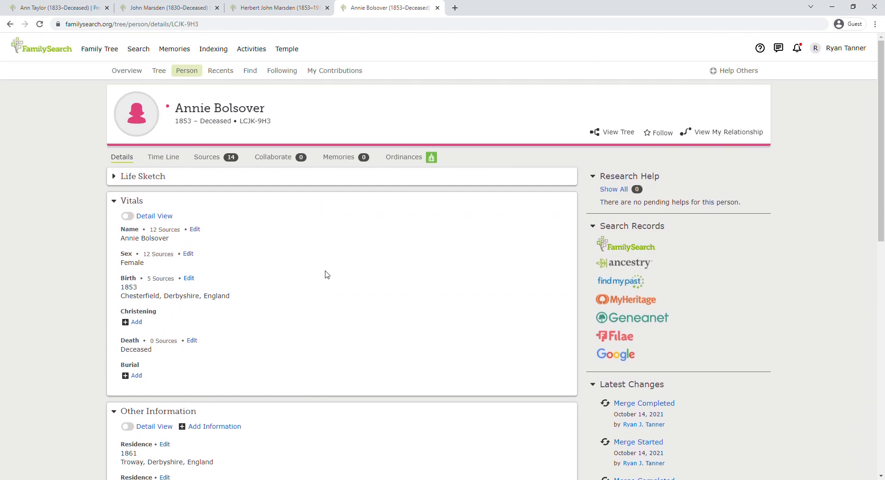
{"action": "scroll", "coordinate": [327, 275], "scroll_direction": "down", "scroll_amount": 8}
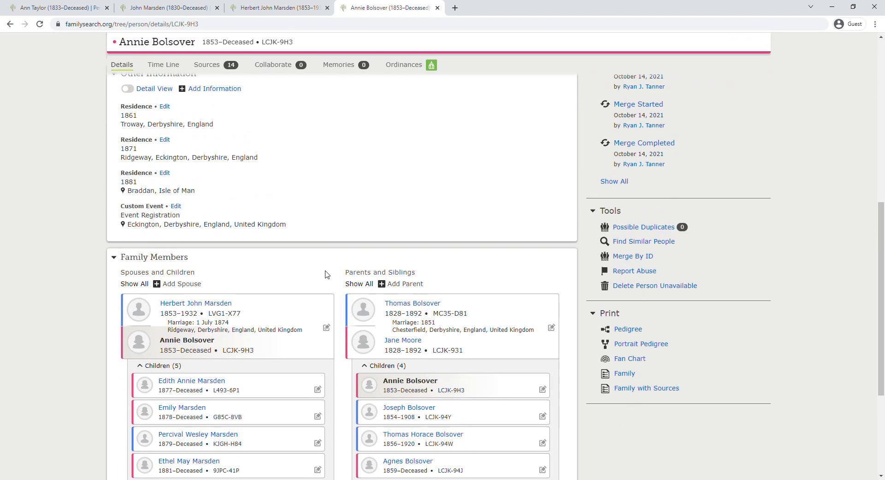
{"action": "scroll", "coordinate": [326, 274], "scroll_direction": "down", "scroll_amount": 4}
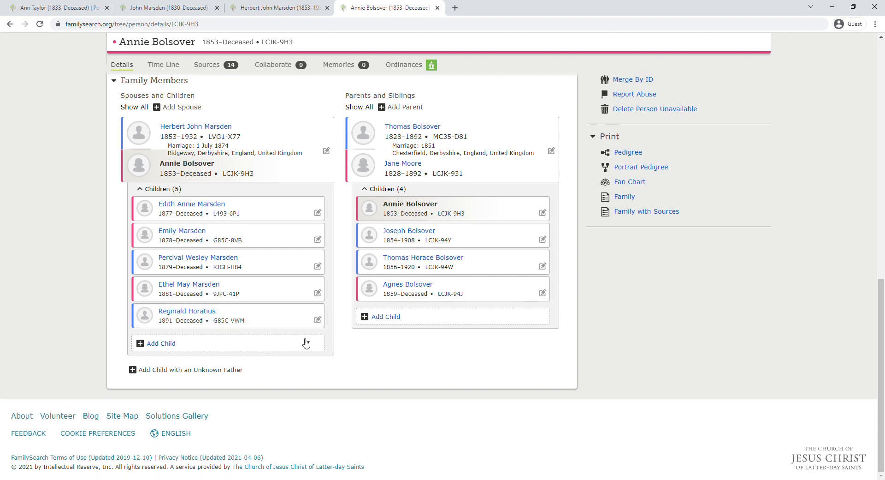
{"action": "scroll", "coordinate": [305, 342], "scroll_direction": "up", "scroll_amount": 12}
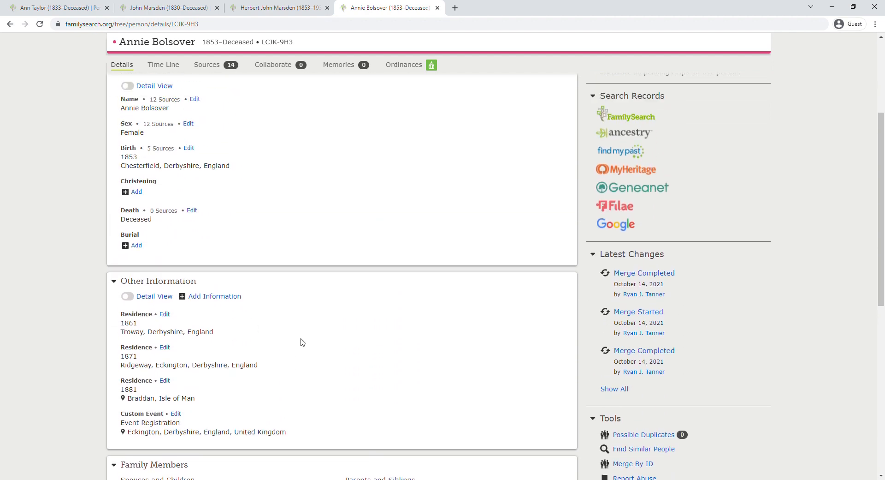
{"action": "scroll", "coordinate": [302, 342], "scroll_direction": "down", "scroll_amount": 12}
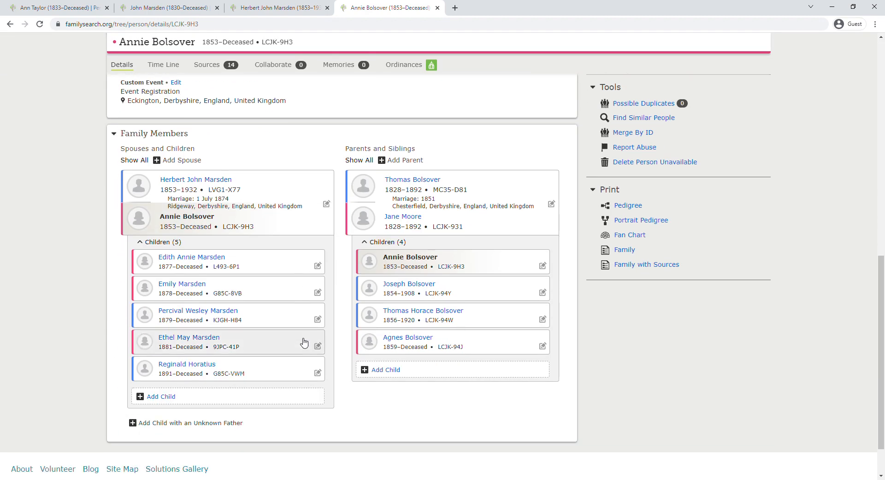
{"action": "scroll", "coordinate": [267, 320], "scroll_direction": "up", "scroll_amount": 10}
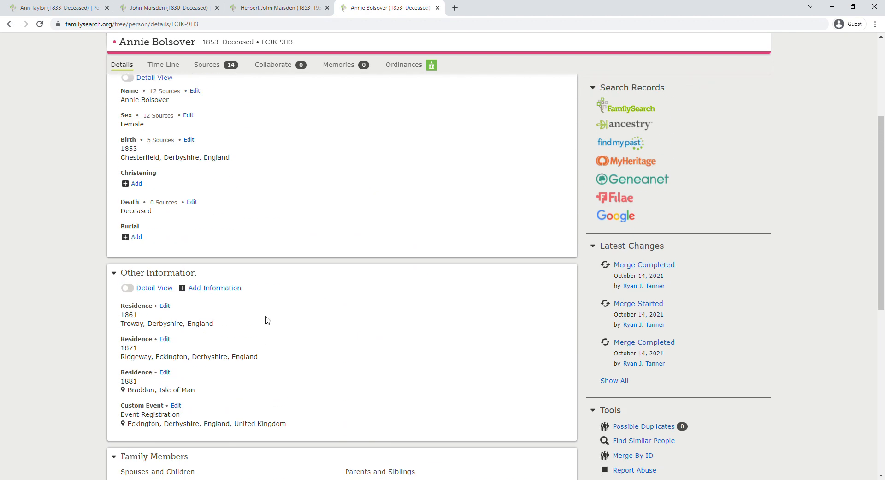
{"action": "scroll", "coordinate": [267, 320], "scroll_direction": "up", "scroll_amount": 1}
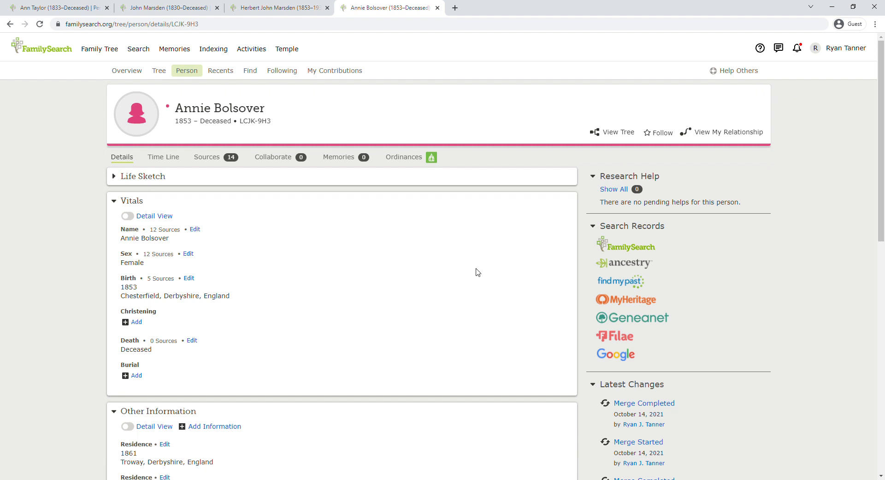
Check the husband's vitals once more against the wife's vitals, residences and event registration
{"action": "left_click", "coordinate": [305, 6]}
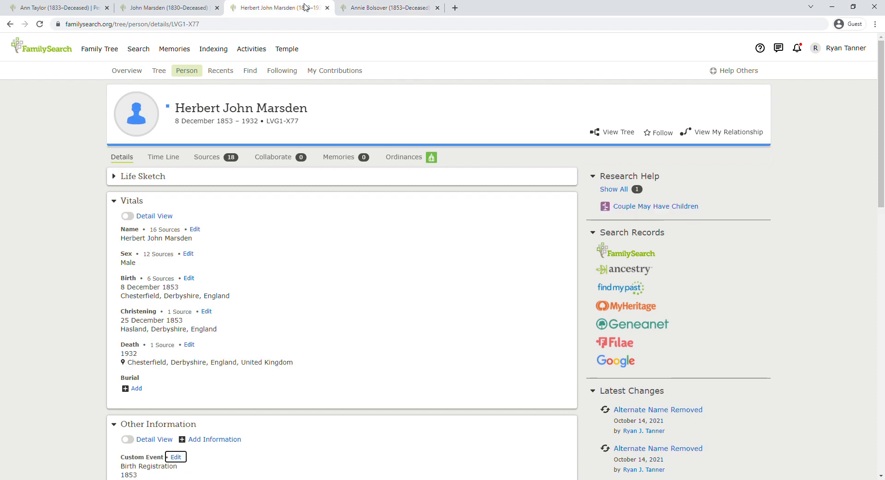
{"action": "left_click", "coordinate": [360, 8]}
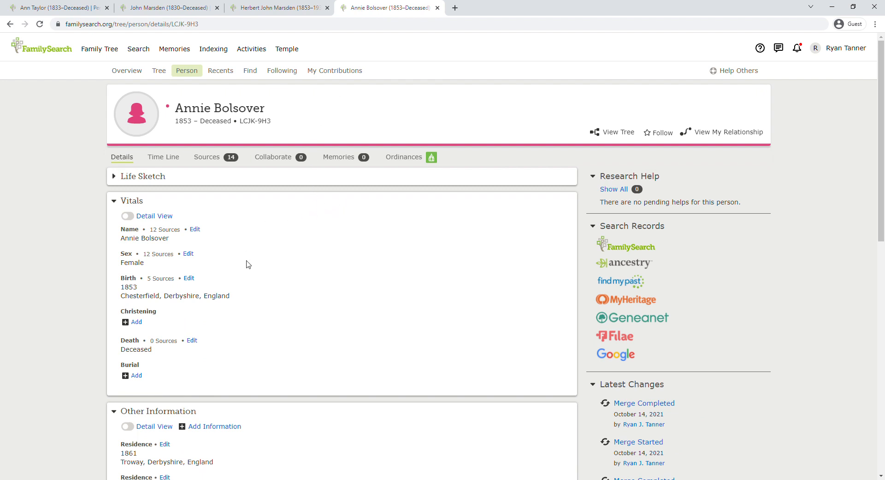
{"action": "scroll", "coordinate": [248, 267], "scroll_direction": "down", "scroll_amount": 1}
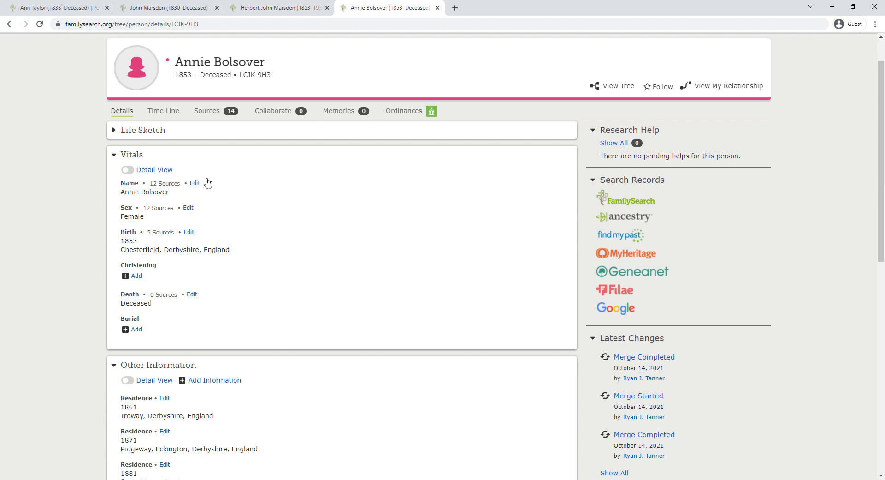
{"action": "scroll", "coordinate": [244, 214], "scroll_direction": "down", "scroll_amount": 2}
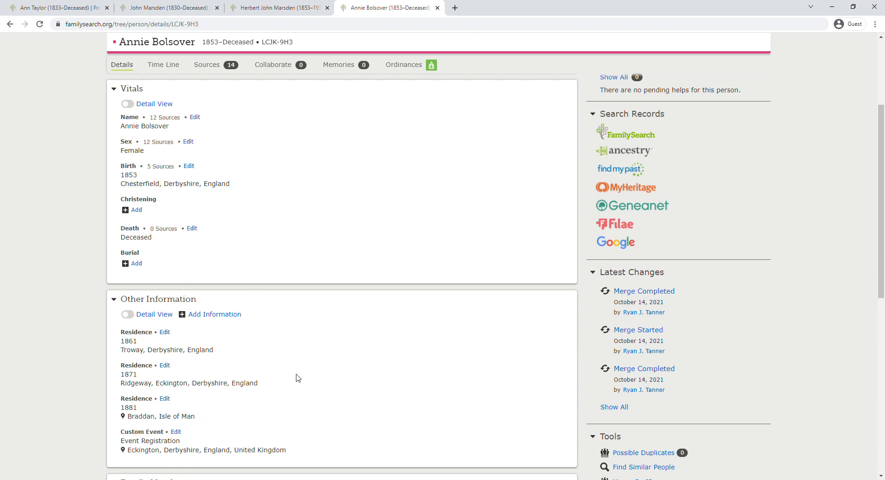
{"action": "scroll", "coordinate": [297, 377], "scroll_direction": "up", "scroll_amount": 1}
{"action": "scroll", "coordinate": [297, 377], "scroll_direction": "up", "scroll_amount": 2}
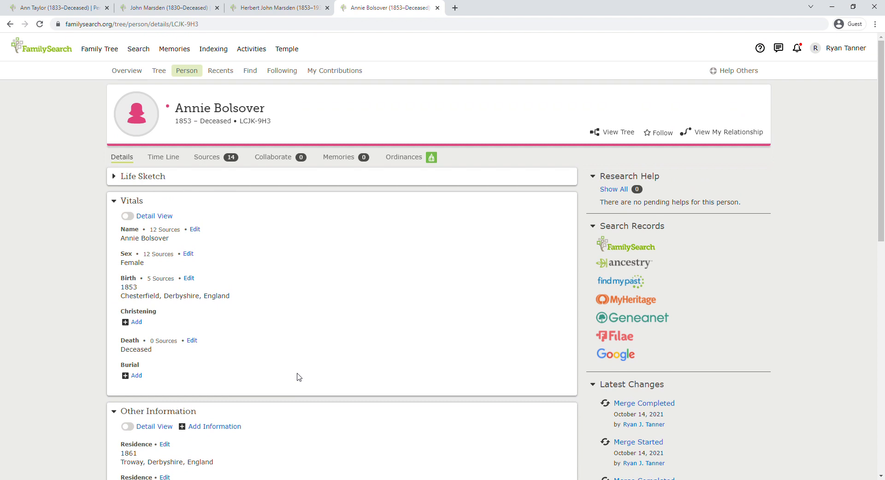